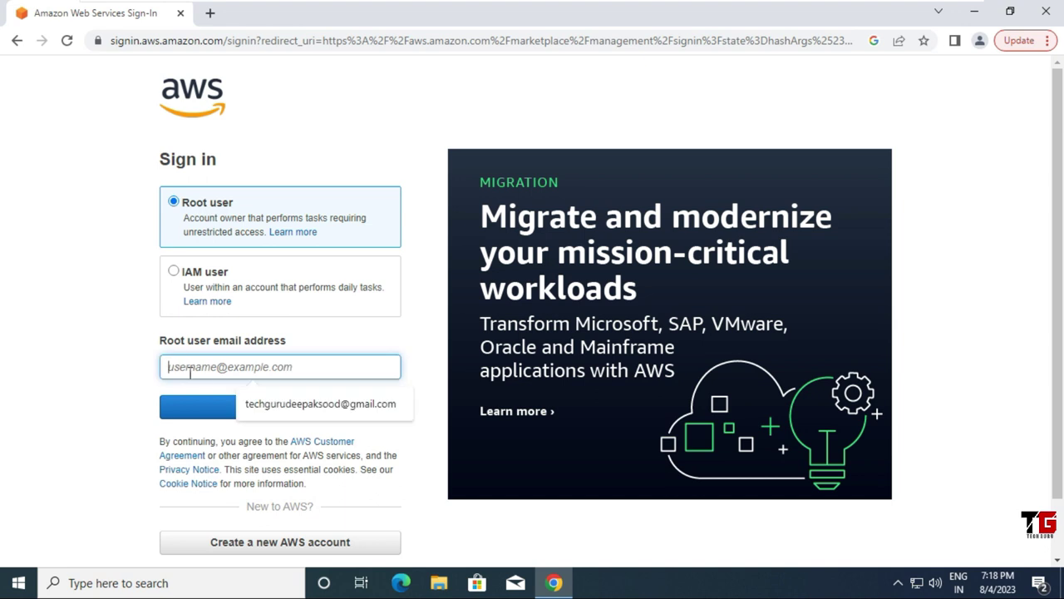
# Step: Sign in as the root user with the saved e-mail and account password, then open Console Home
pyautogui.click(279, 404)
pyautogui.click(263, 407)
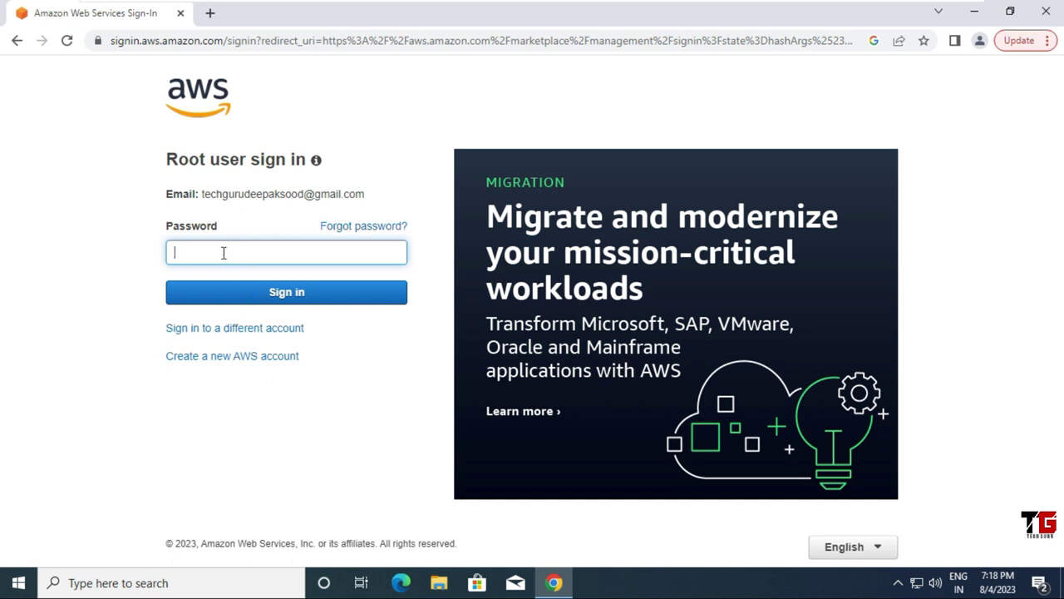
pyautogui.write('••••••••••••')
pyautogui.click(306, 303)
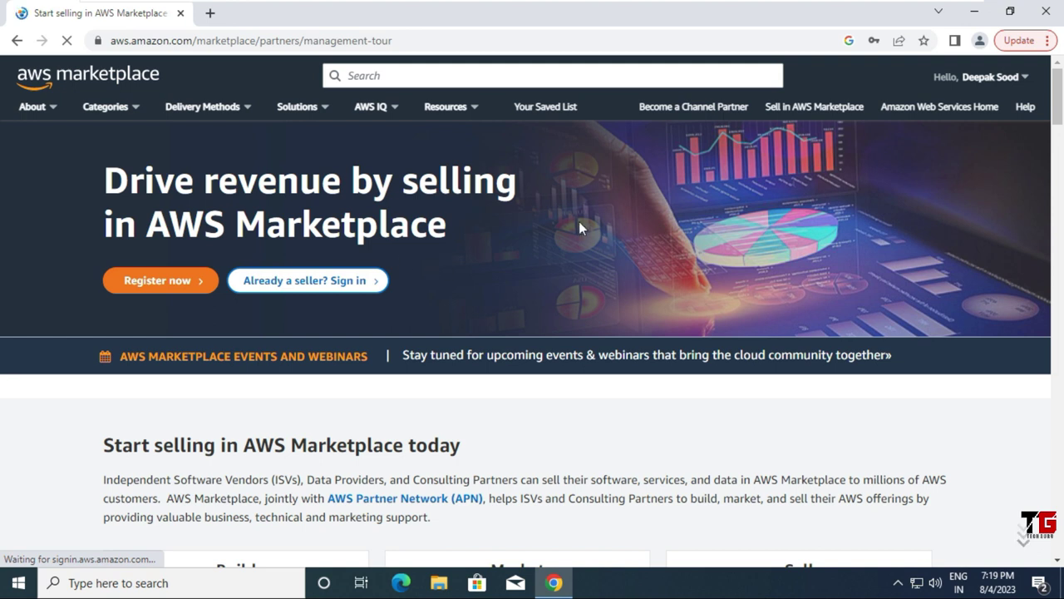
pyautogui.click(1018, 82)
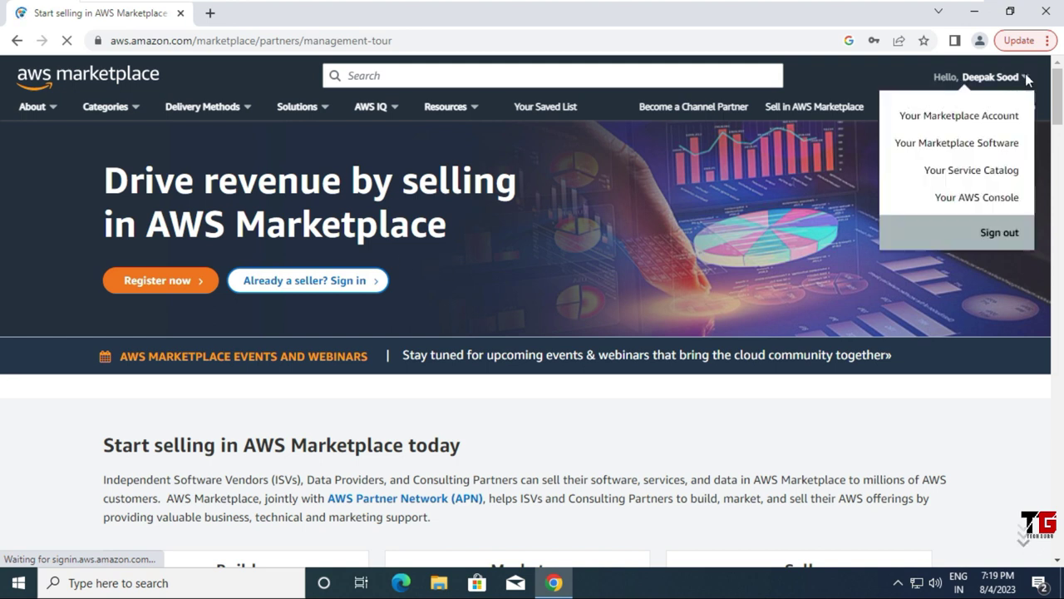
pyautogui.click(978, 197)
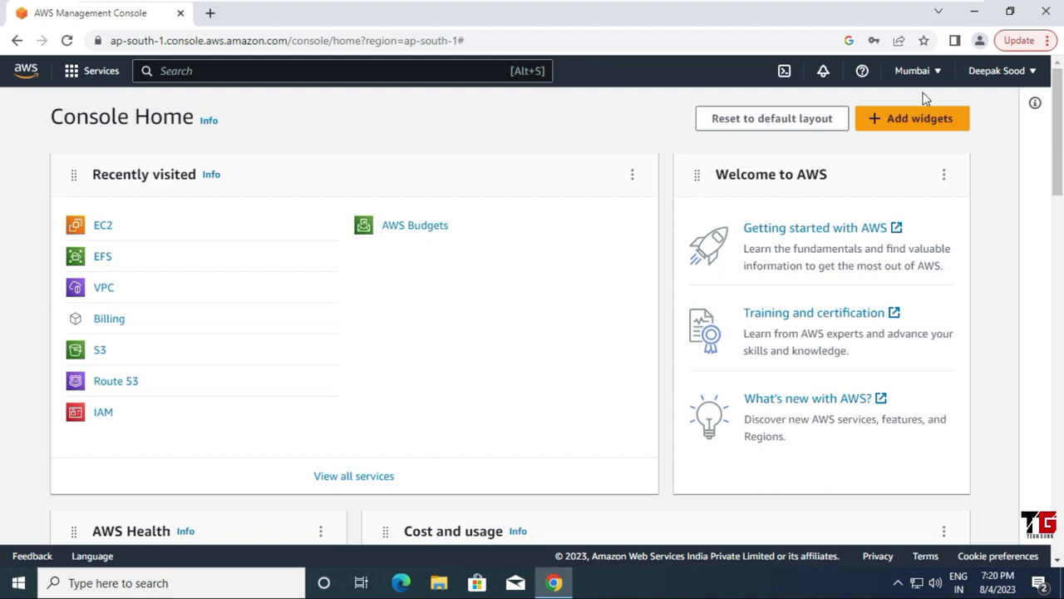
# Step: Switch the region to US East (N. Virginia), highlighting the Console Home heading and region name
pyautogui.click(939, 75)
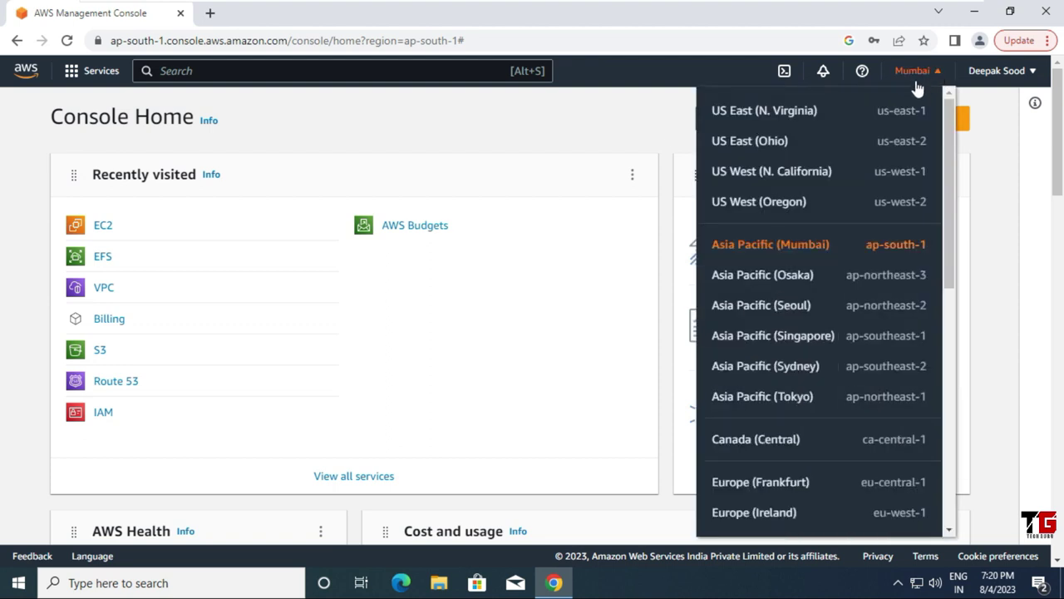
pyautogui.click(794, 117)
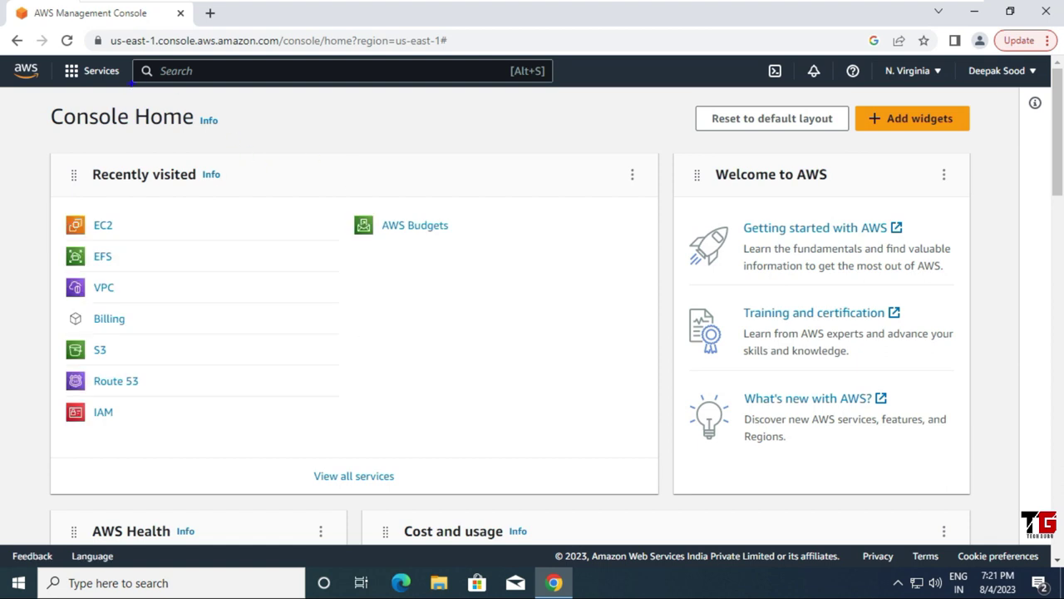
pyautogui.moveTo(152, 95)
pyautogui.mouseDown()
pyautogui.moveTo(84, 93)
pyautogui.moveTo(33, 125)
pyautogui.moveTo(138, 148)
pyautogui.moveTo(238, 125)
pyautogui.moveTo(167, 88)
pyautogui.moveTo(141, 92)
pyautogui.mouseUp()
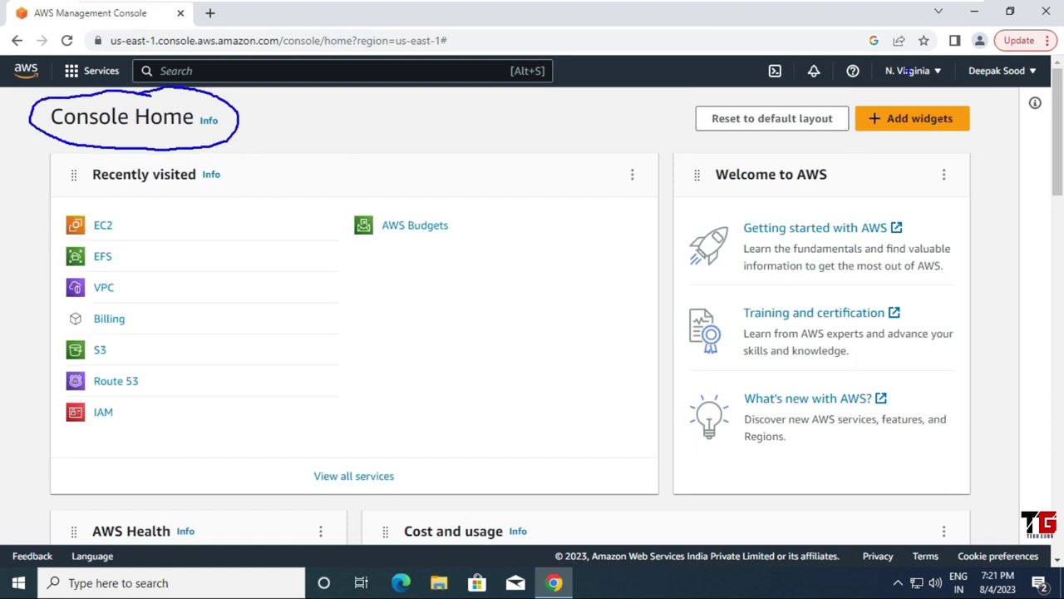
pyautogui.moveTo(925, 58)
pyautogui.mouseDown()
pyautogui.moveTo(888, 56)
pyautogui.moveTo(903, 96)
pyautogui.moveTo(949, 79)
pyautogui.mouseUp()
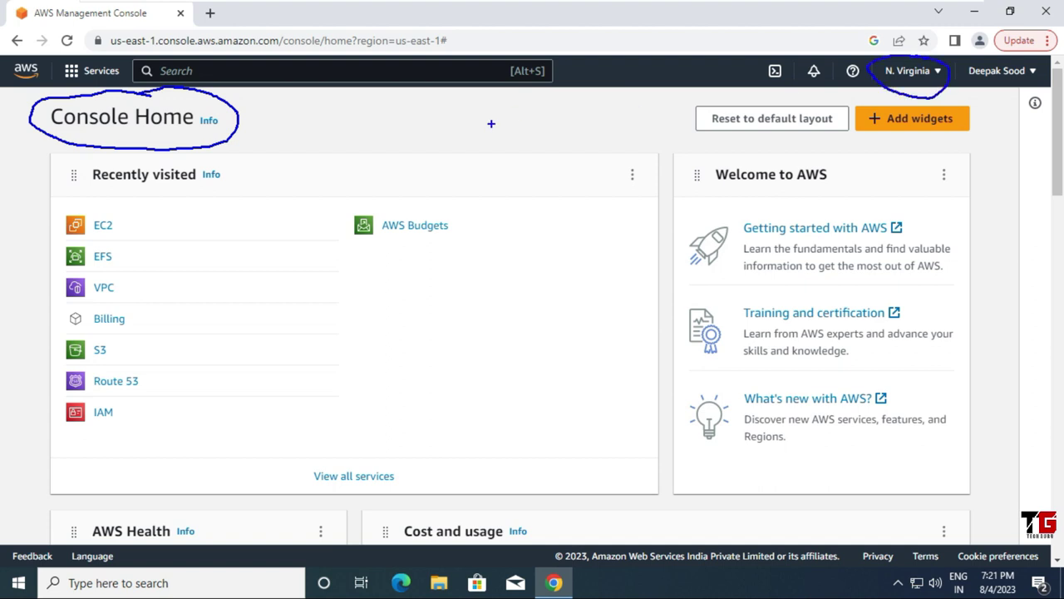
pyautogui.press('Escape')
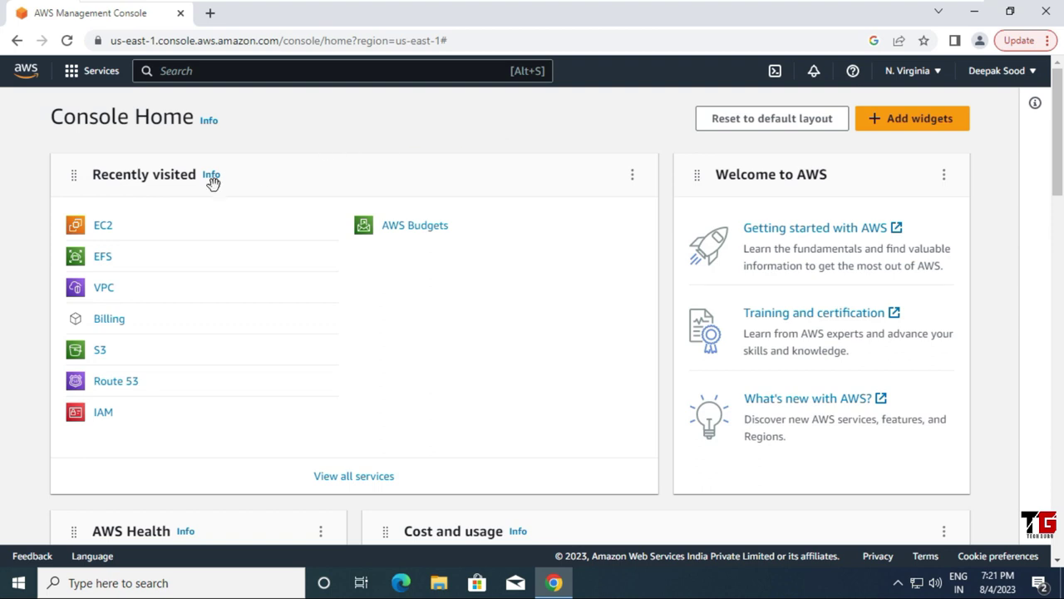
# Step: Go to EC2 Security Groups and begin creating a new security group
pyautogui.click(106, 236)
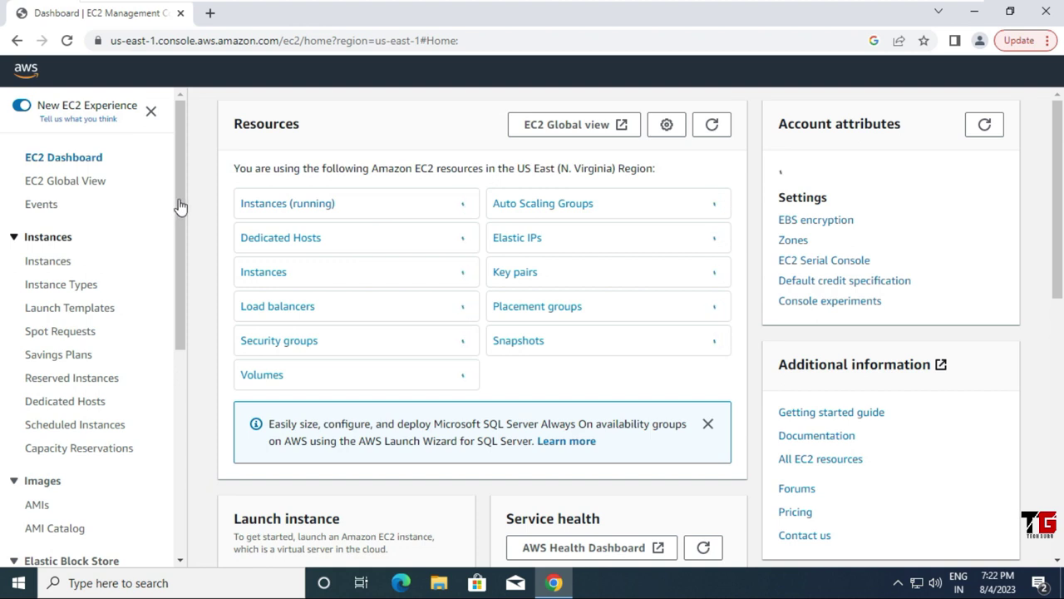
pyautogui.moveTo(178, 209); pyautogui.dragTo(169, 391)
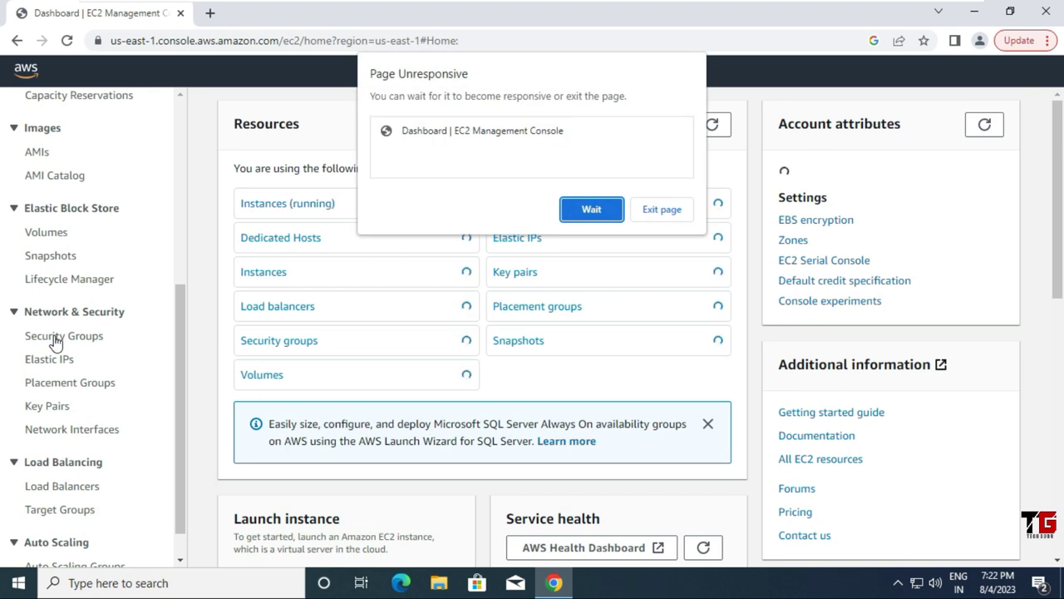
pyautogui.click(72, 340)
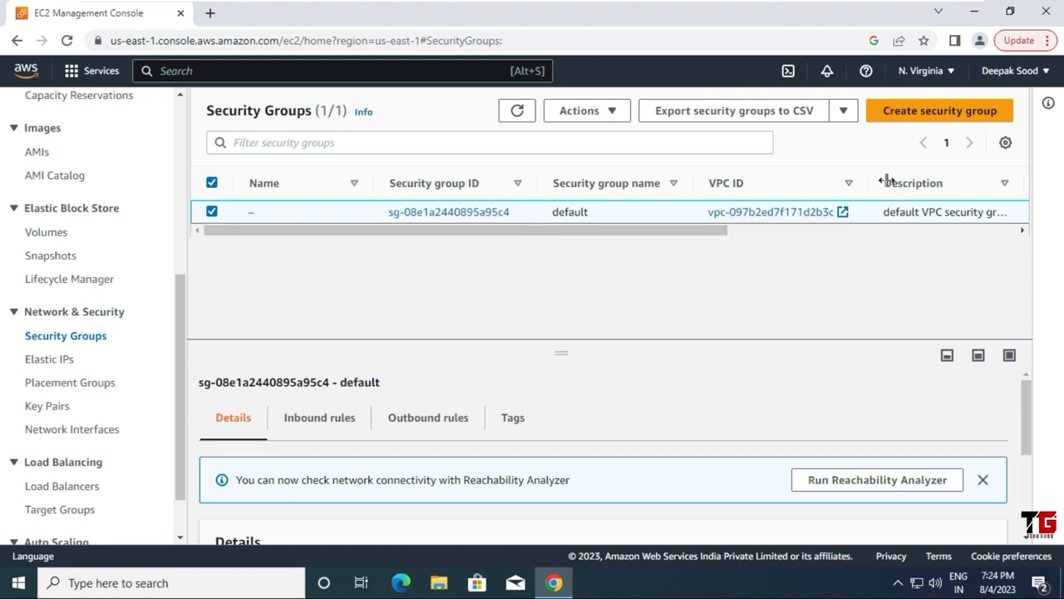
pyautogui.click(945, 123)
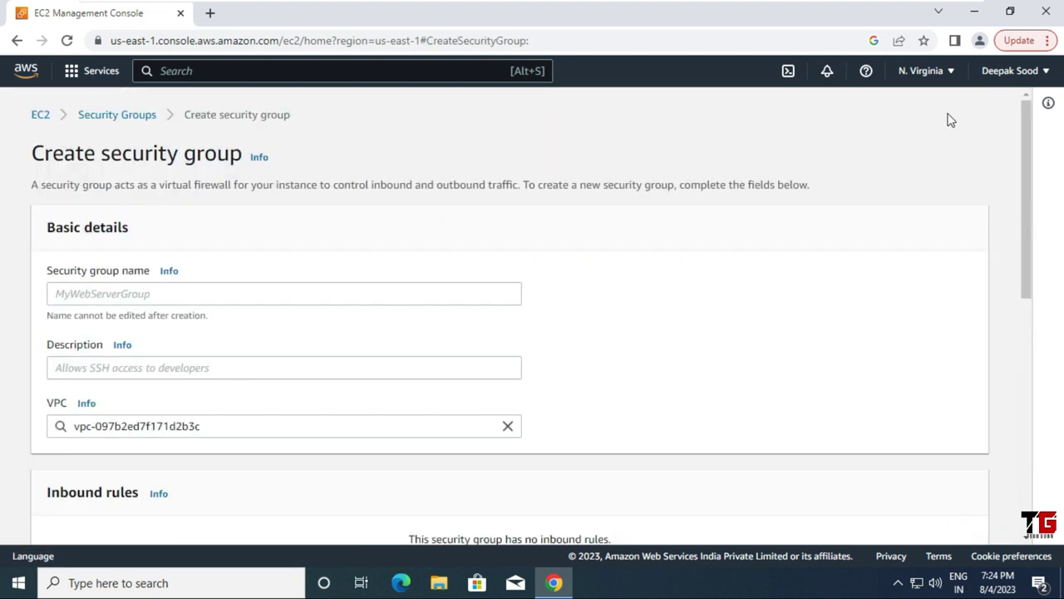
# Step: Enter SG-EFS as the security group name and scroll down to Inbound rules
pyautogui.click(79, 290)
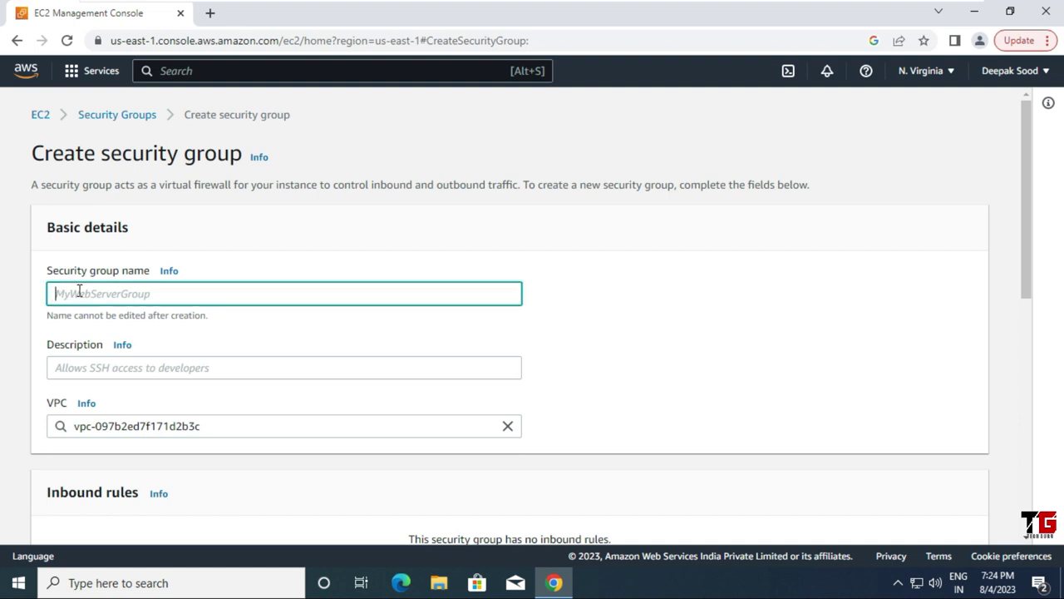
pyautogui.write('SG-')
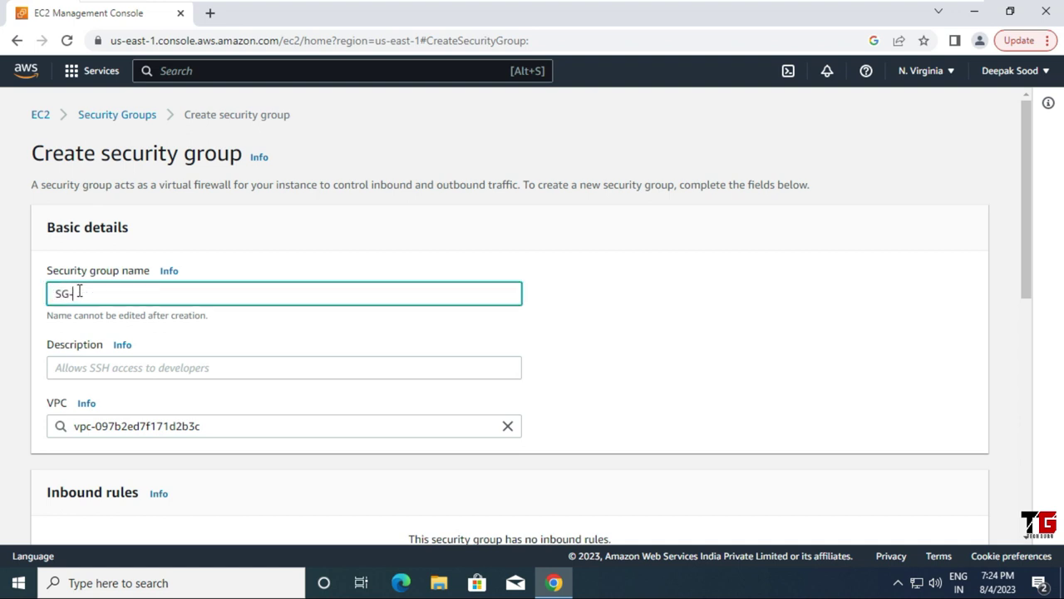
pyautogui.write('EFS')
pyautogui.scroll(-4, 128, 362)
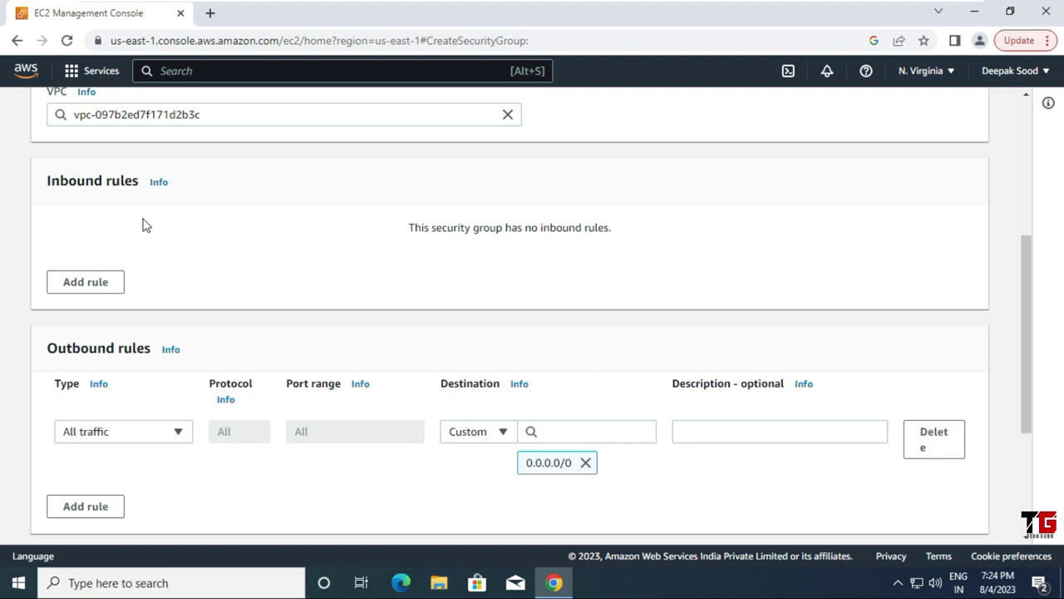
# Step: Add an inbound SSH rule (port 22) with source Anywhere-IPv4
pyautogui.click(86, 282)
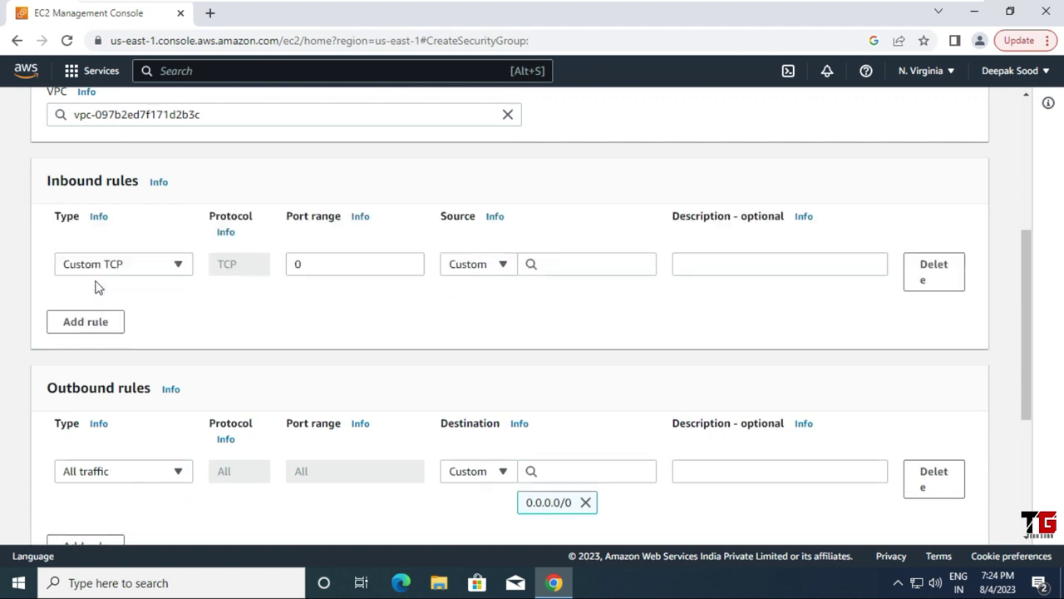
pyautogui.click(179, 265)
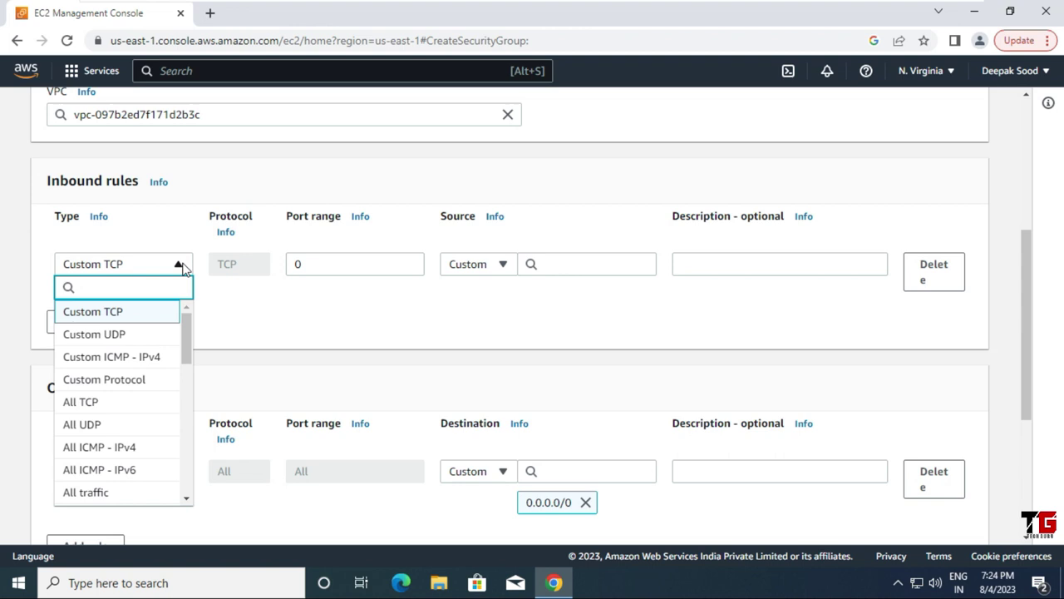
pyautogui.write('SSH')
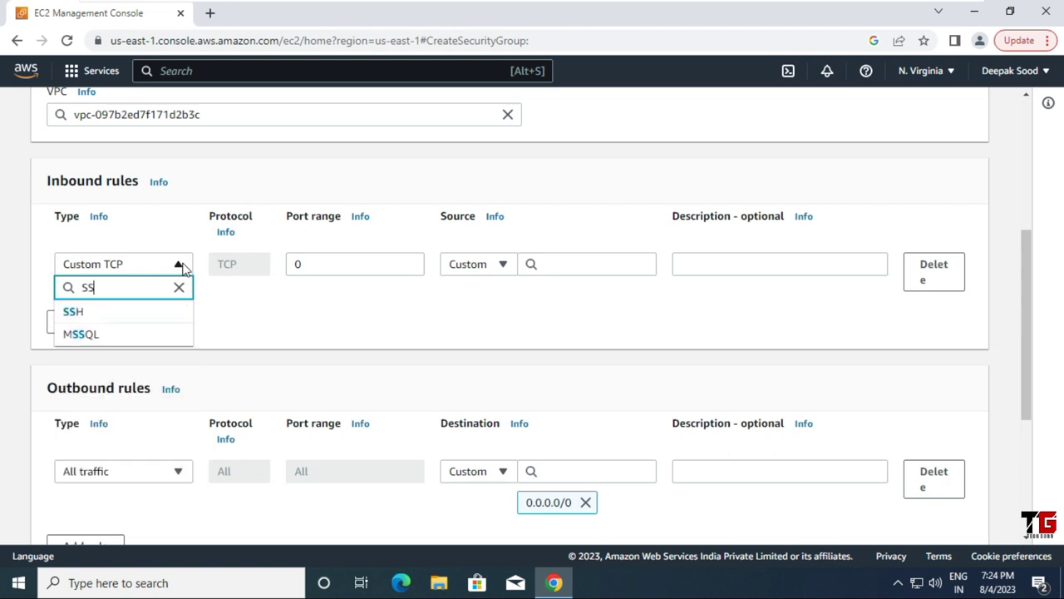
pyautogui.click(125, 313)
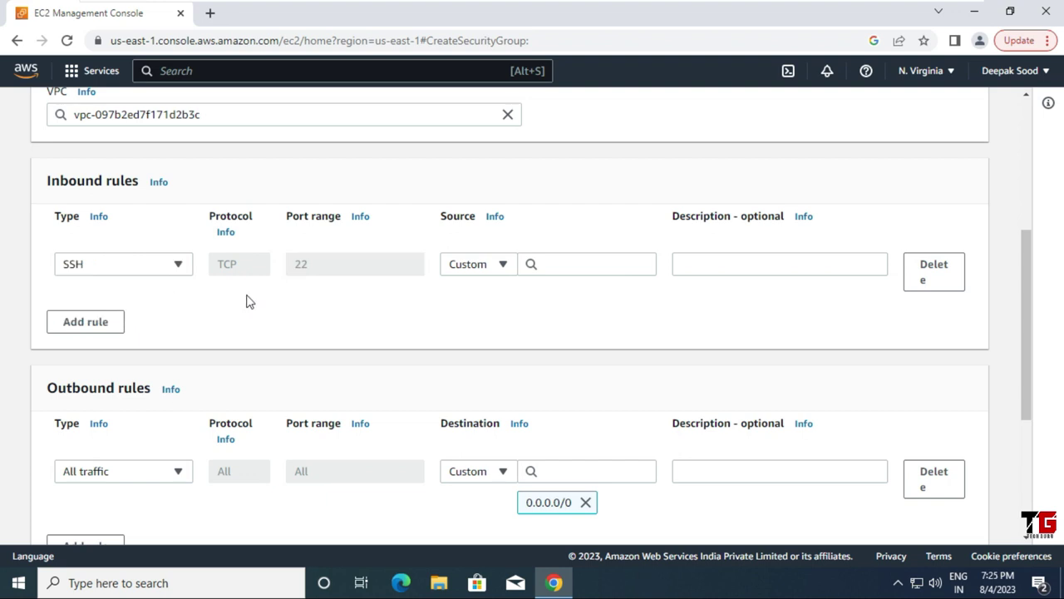
pyautogui.click(502, 264)
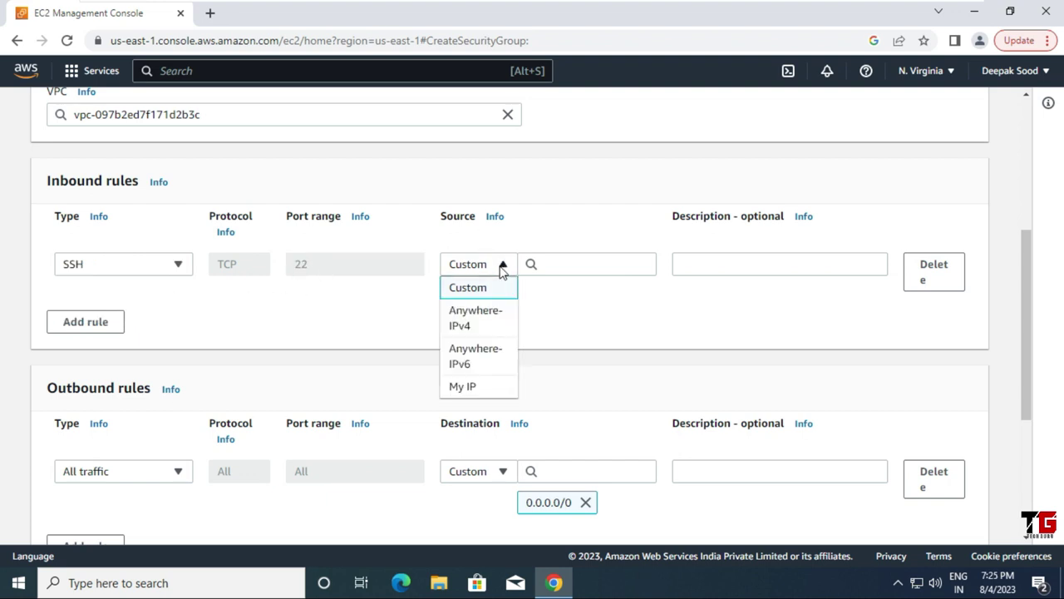
pyautogui.click(493, 321)
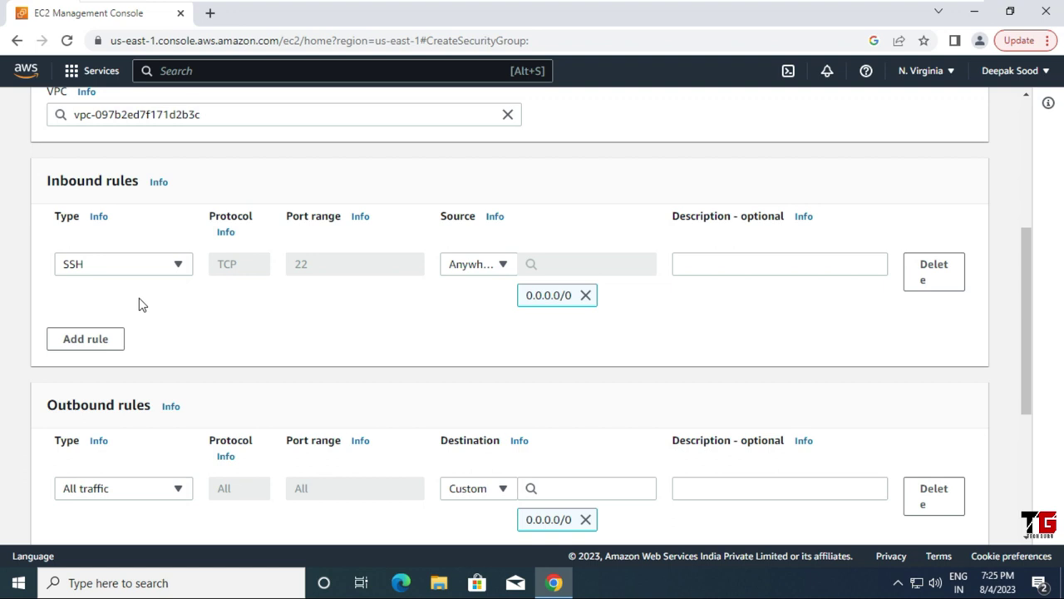
# Step: Add an inbound NFS rule (port 2049) from Anywhere-IPv4 and submit the security group
pyautogui.click(100, 342)
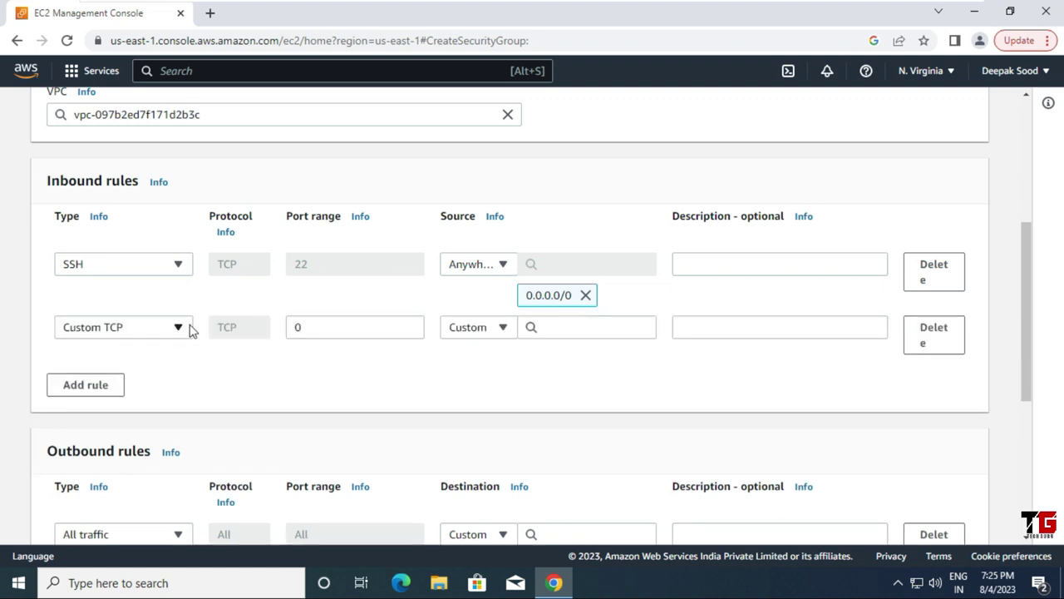
pyautogui.click(180, 329)
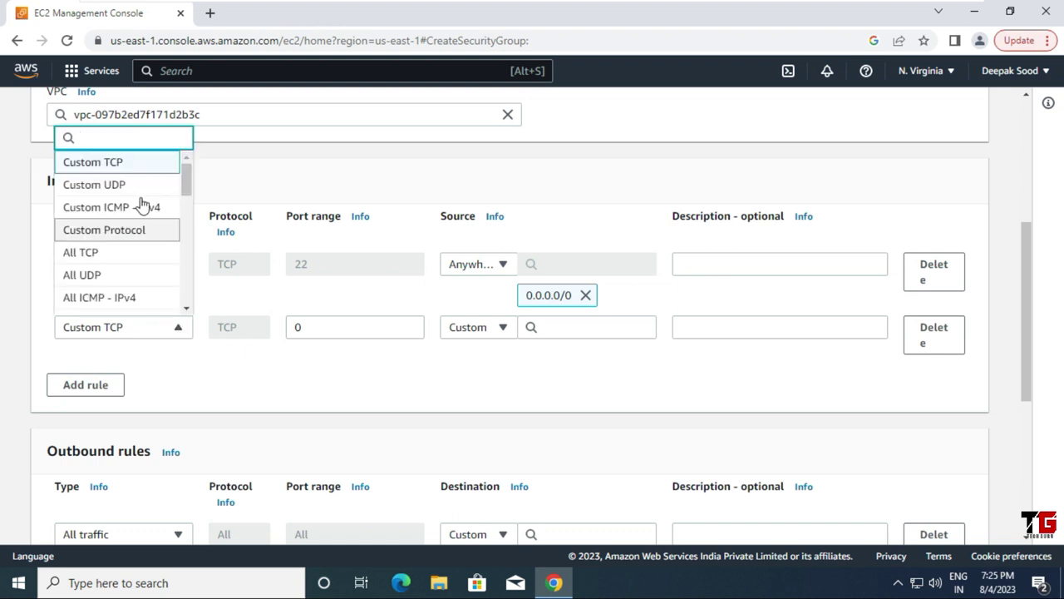
pyautogui.write('NFS')
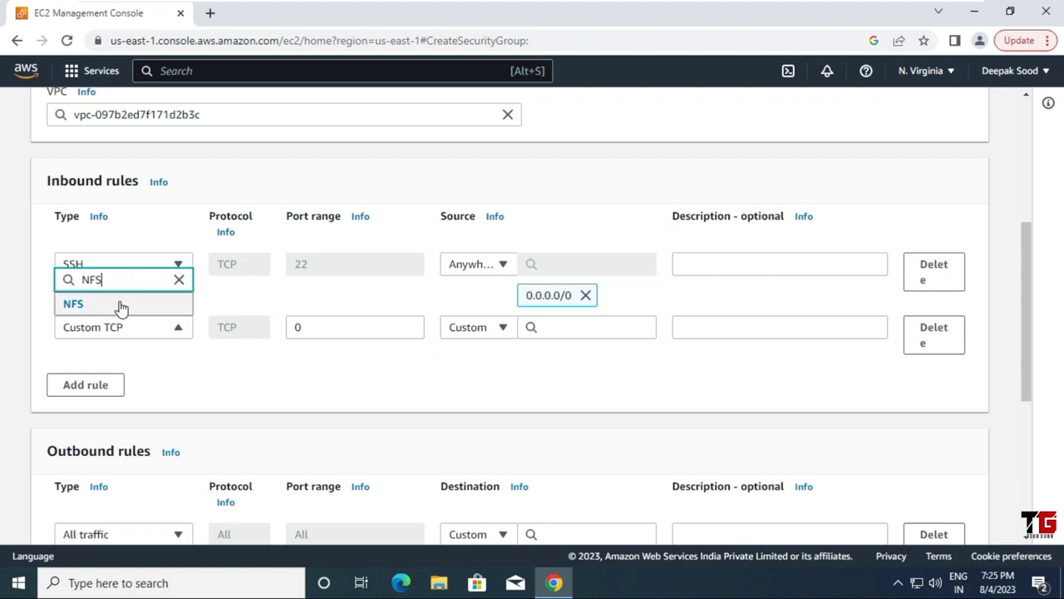
pyautogui.click(122, 304)
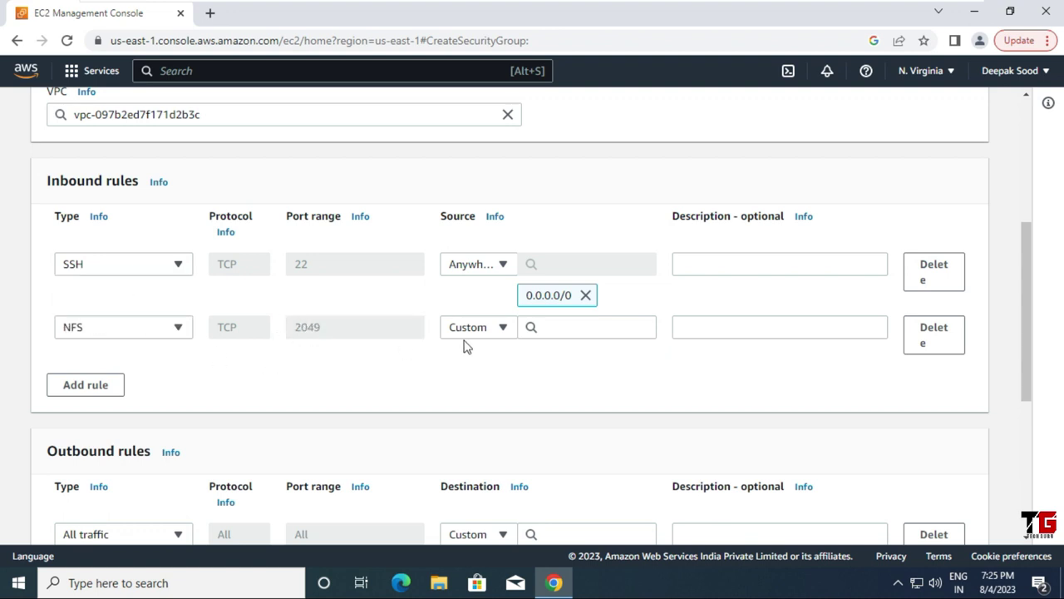
pyautogui.click(503, 327)
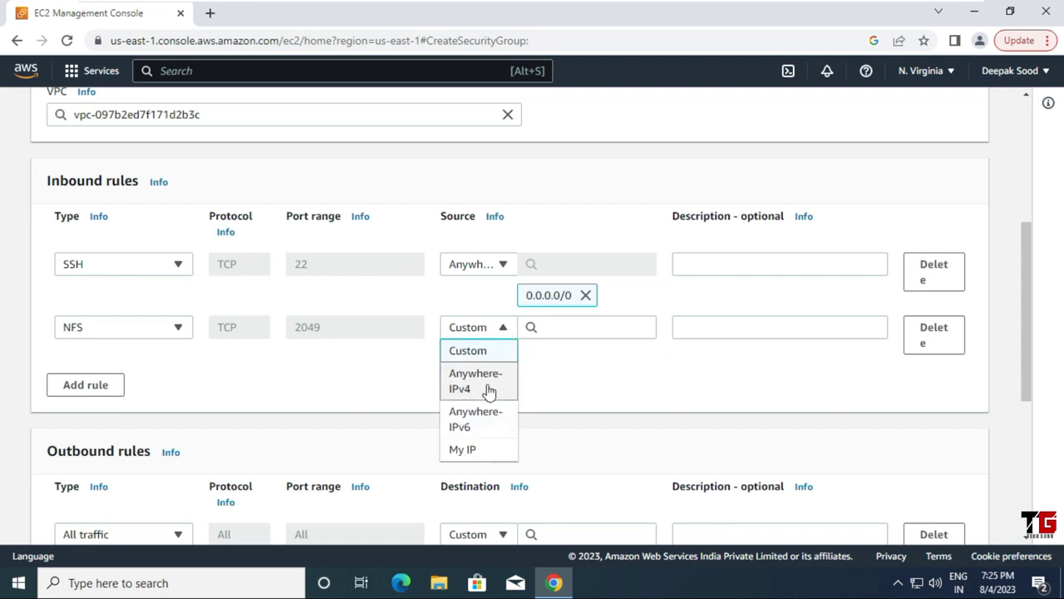
pyautogui.click(487, 389)
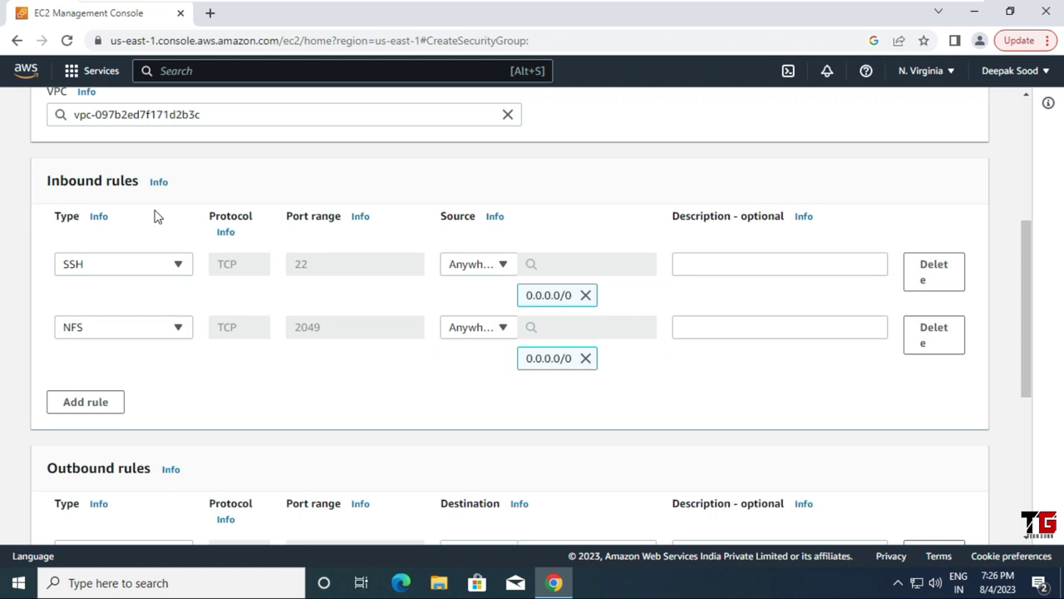
pyautogui.scroll(-3, 313, 366)
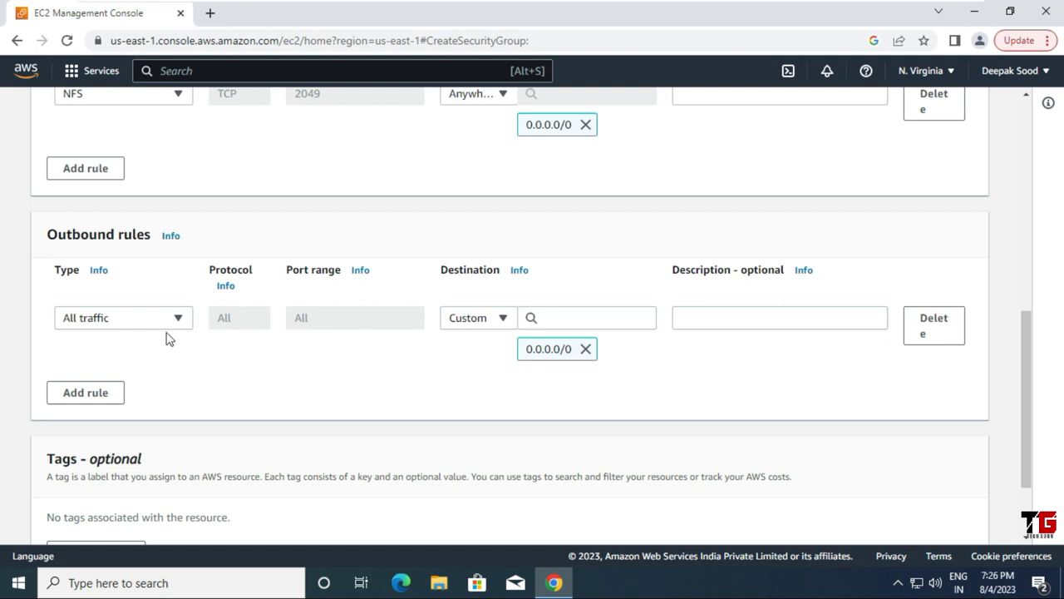
pyautogui.scroll(-2, 279, 336)
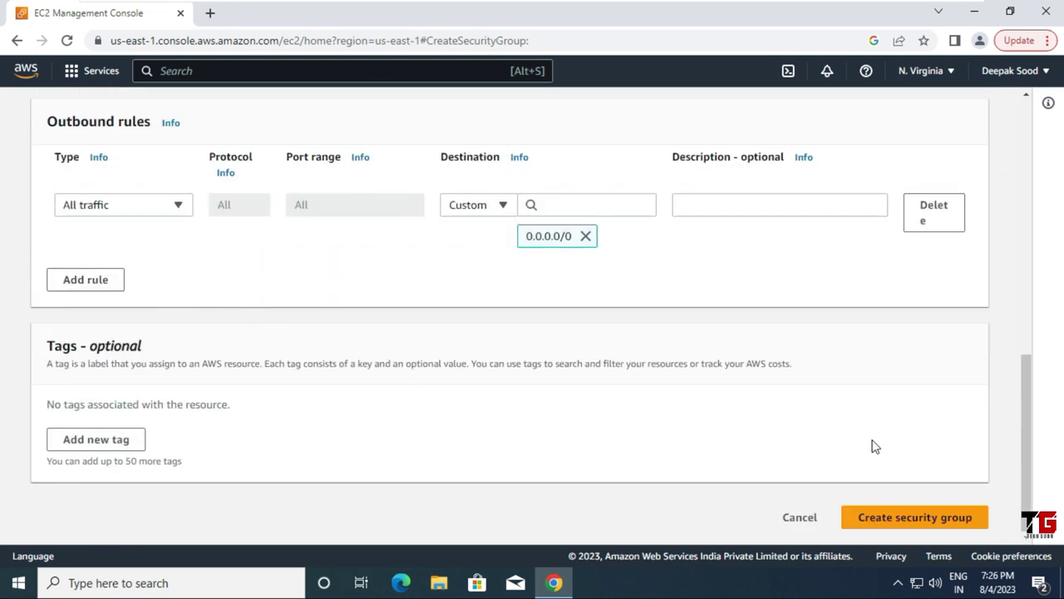
pyautogui.click(904, 522)
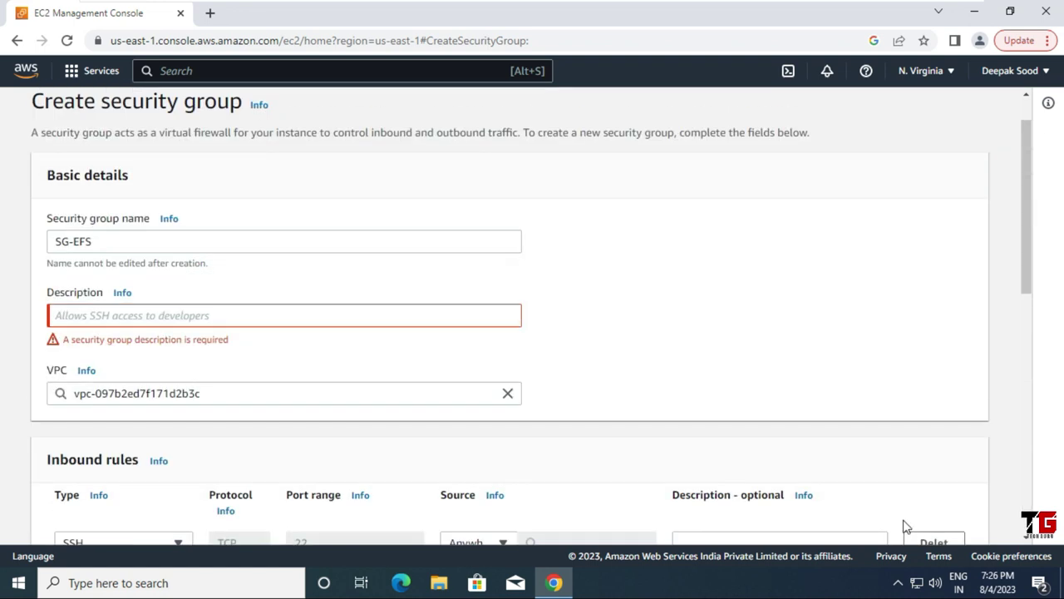
# Step: Give the security group the description SG-EFS and create it
pyautogui.click(82, 319)
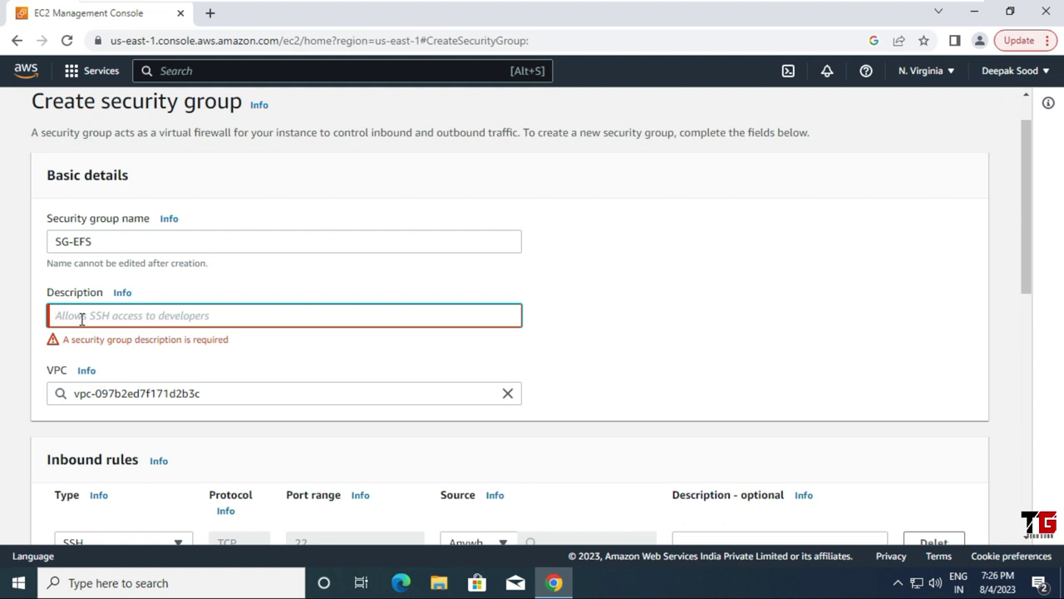
pyautogui.write('SG-EFS')
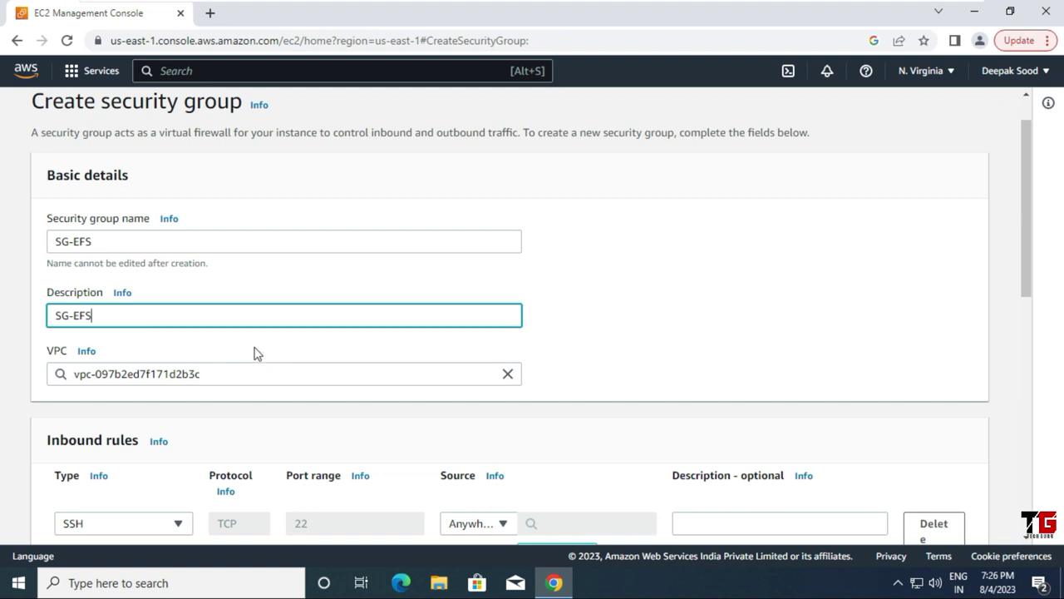
pyautogui.scroll(-7, 255, 353)
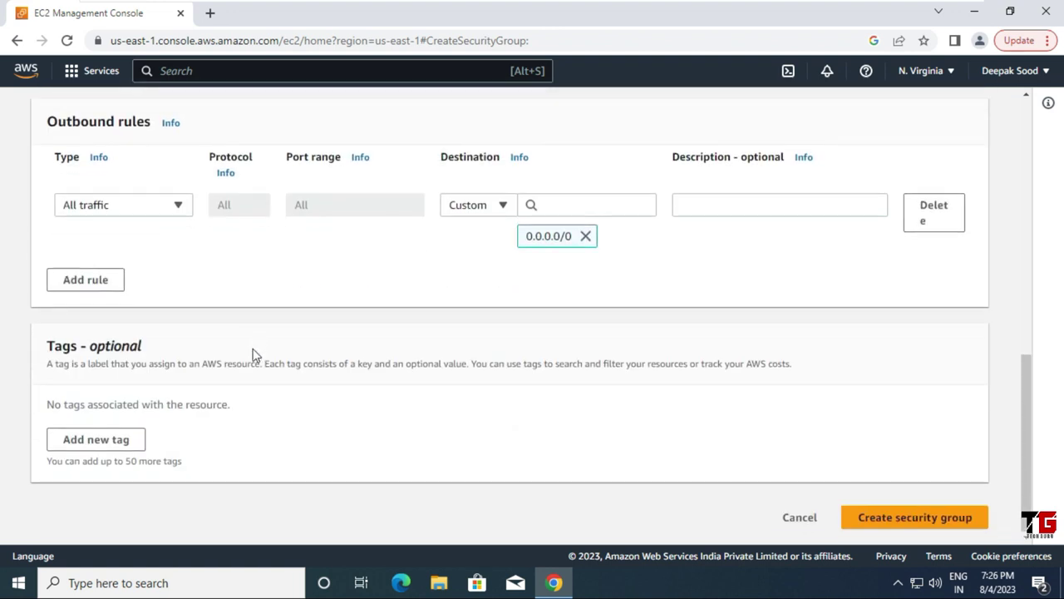
pyautogui.click(927, 524)
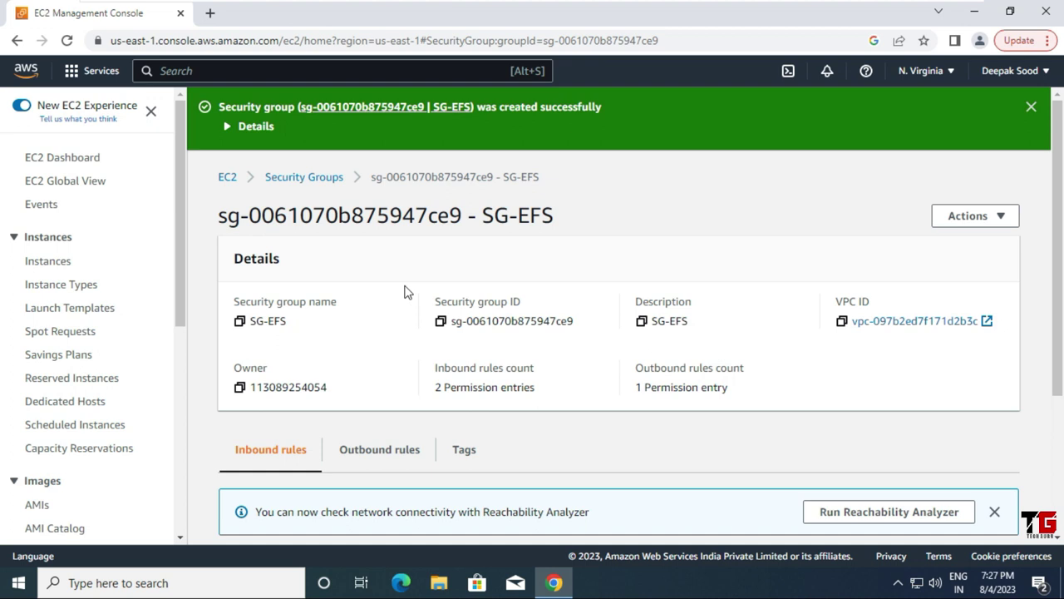
# Step: Start a new instance launch named EC2-EFS1 using the Amazon Linux image
pyautogui.click(48, 265)
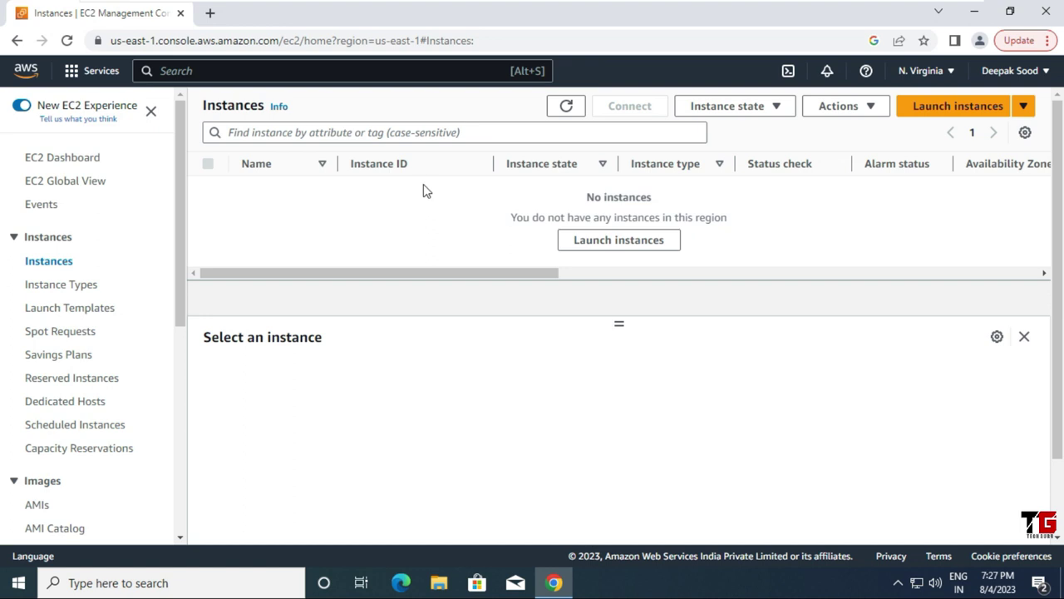
pyautogui.click(960, 111)
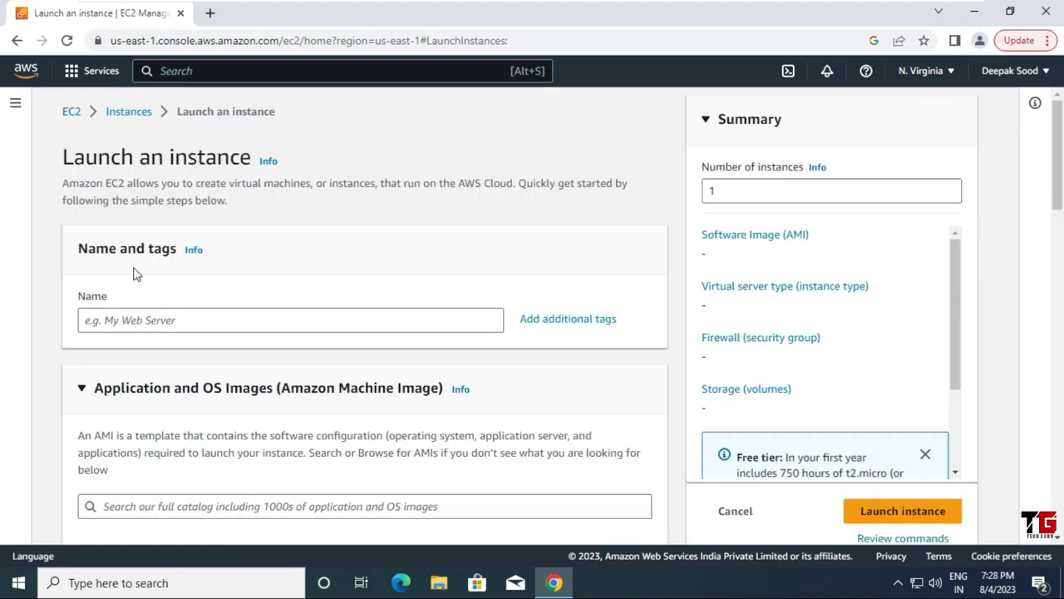
pyautogui.click(113, 321)
pyautogui.write('EC2-E')
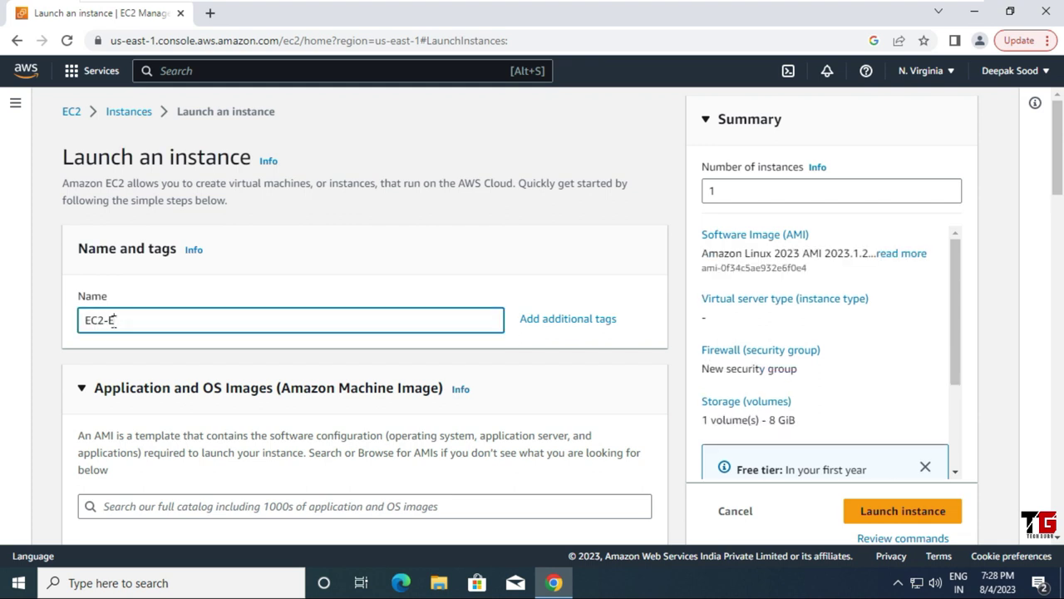
pyautogui.write('FS1')
pyautogui.scroll(-3, 312, 372)
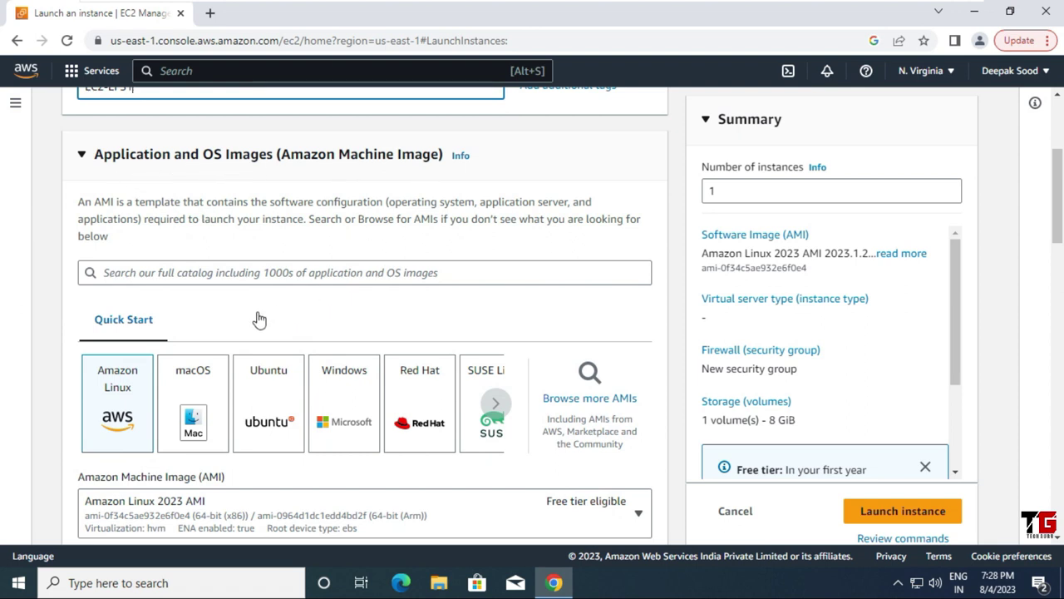
pyautogui.click(121, 399)
# Step: Create and download a new key pair named EC2-EFS1 for the instance
pyautogui.scroll(-5, 164, 358)
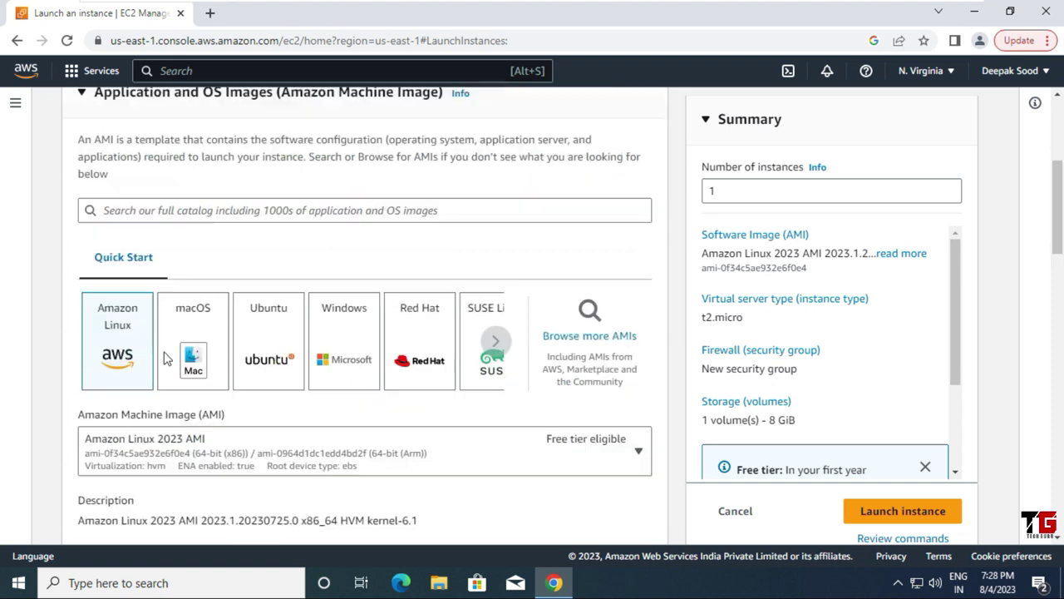
pyautogui.scroll(-3, 163, 357)
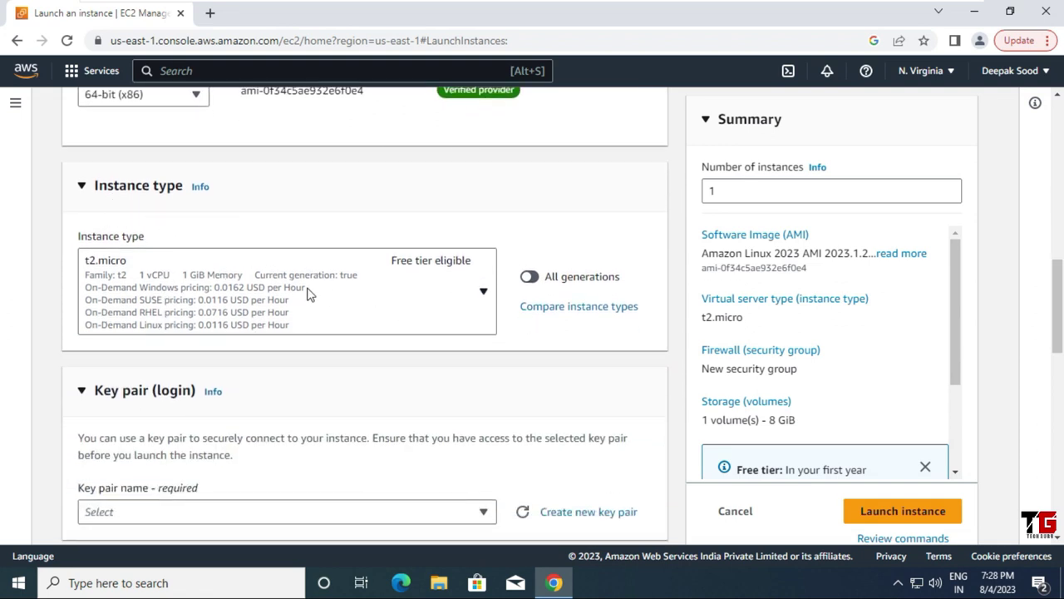
pyautogui.scroll(-2, 305, 295)
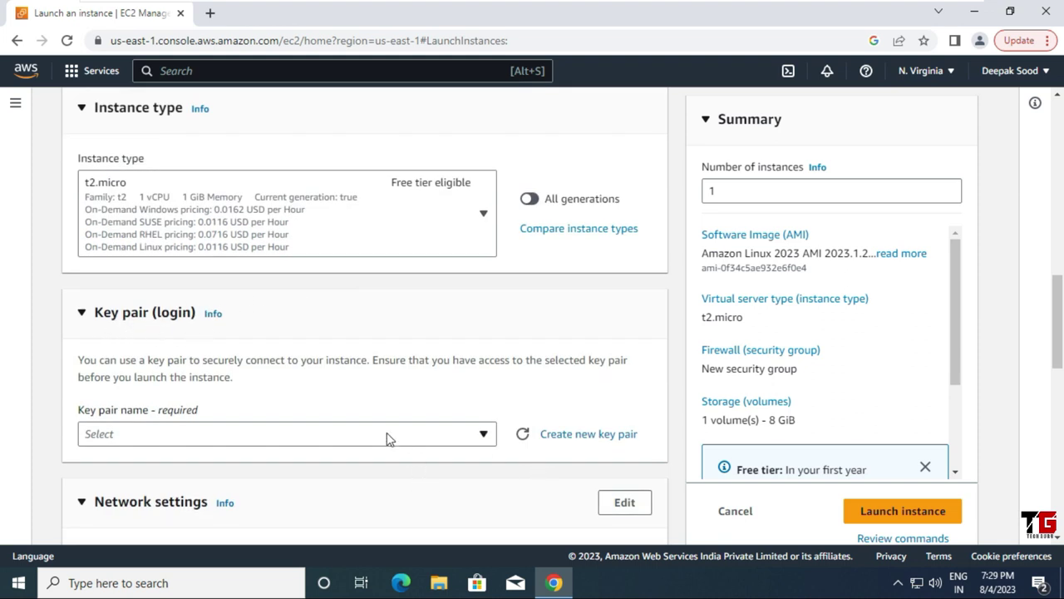
pyautogui.click(592, 445)
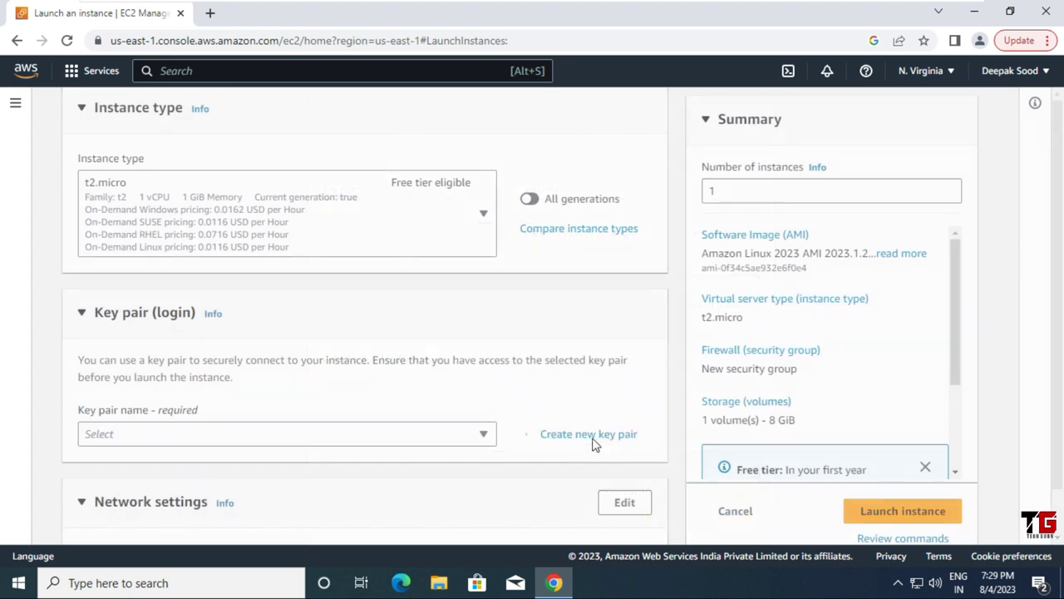
pyautogui.click(388, 208)
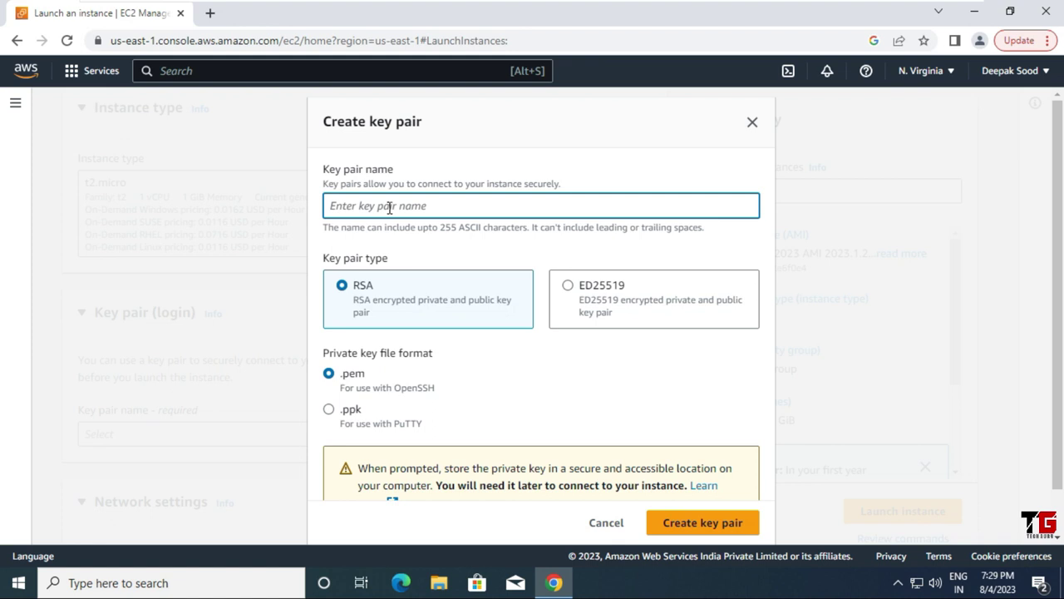
pyautogui.write('EC2-EFS1')
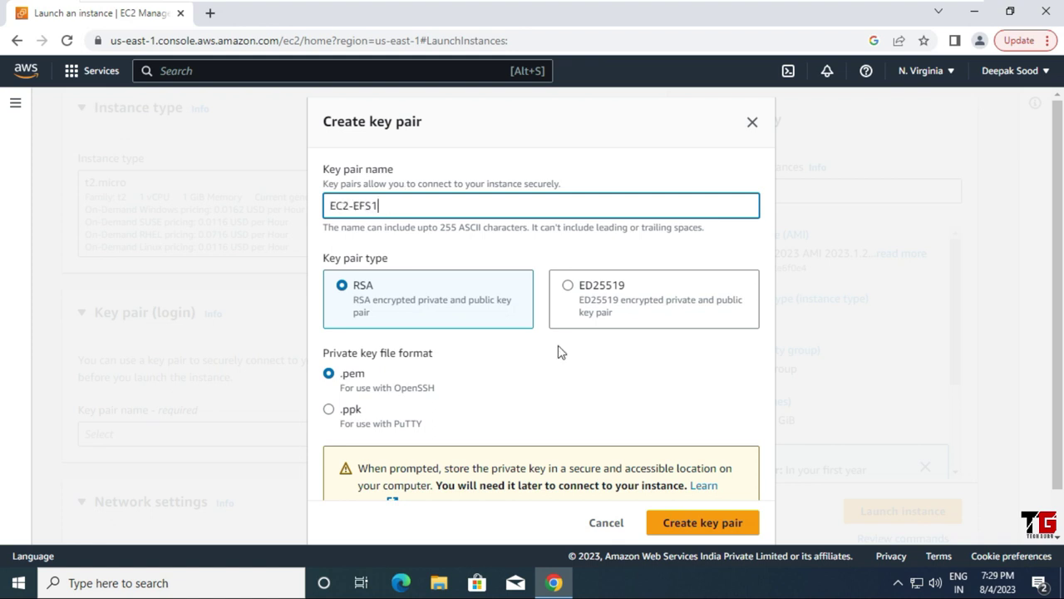
pyautogui.scroll(-1, 557, 352)
pyautogui.click(718, 520)
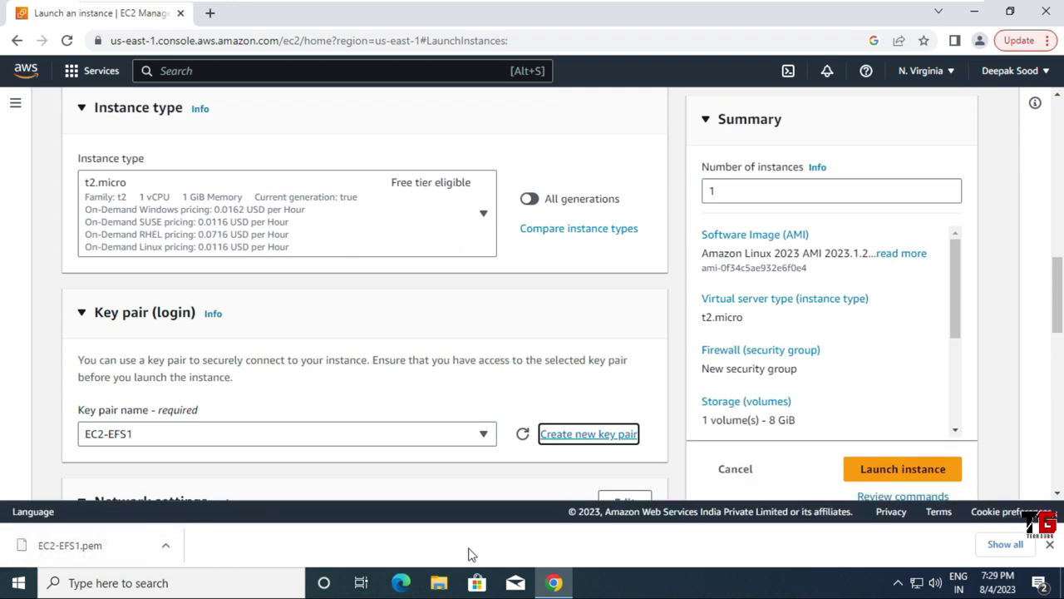
pyautogui.click(1051, 547)
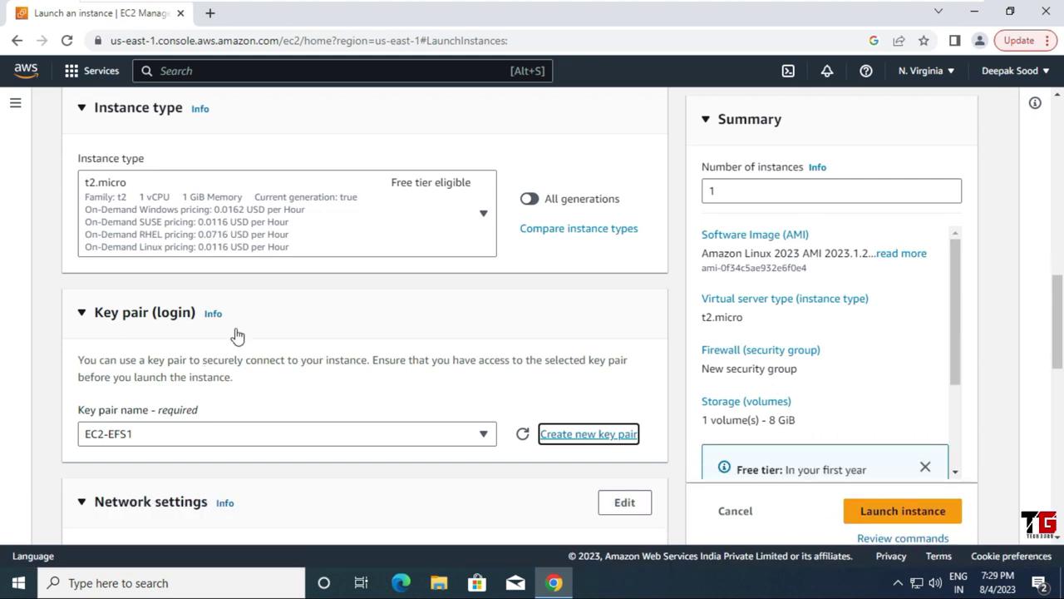
pyautogui.scroll(-3, 237, 335)
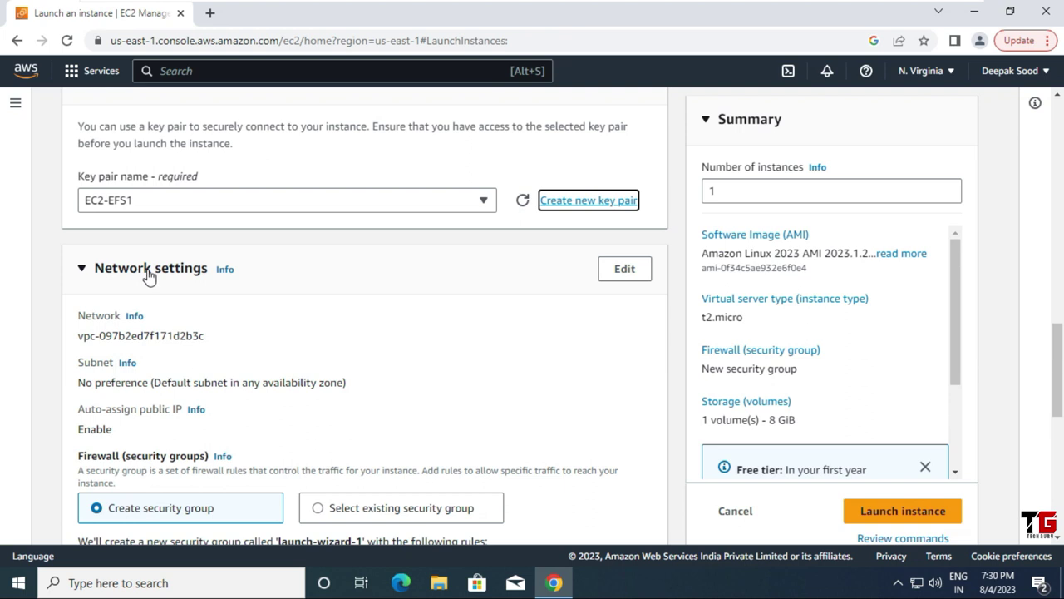
pyautogui.click(625, 274)
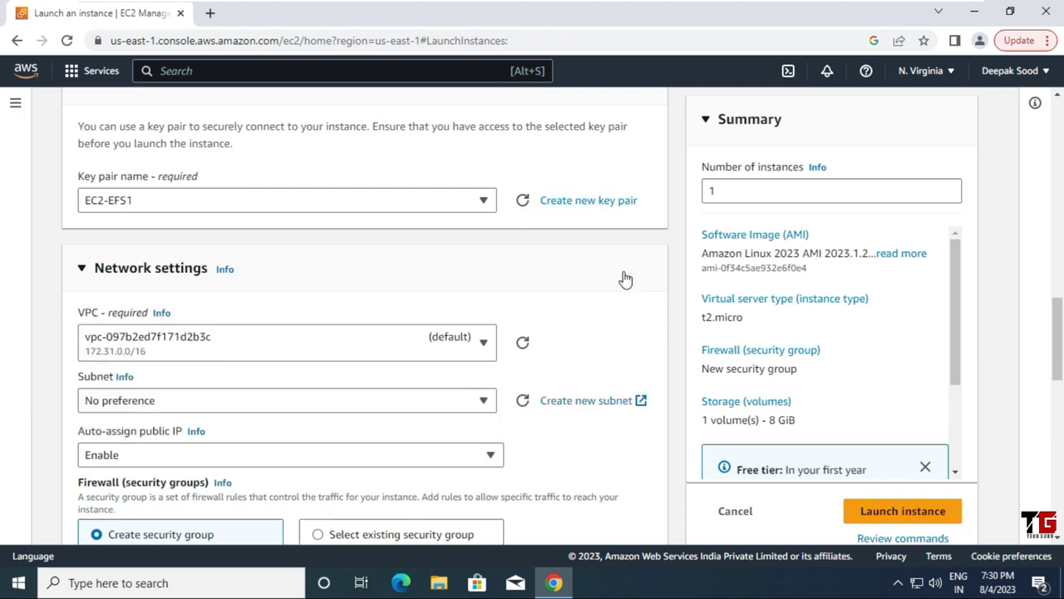
pyautogui.scroll(-2, 494, 288)
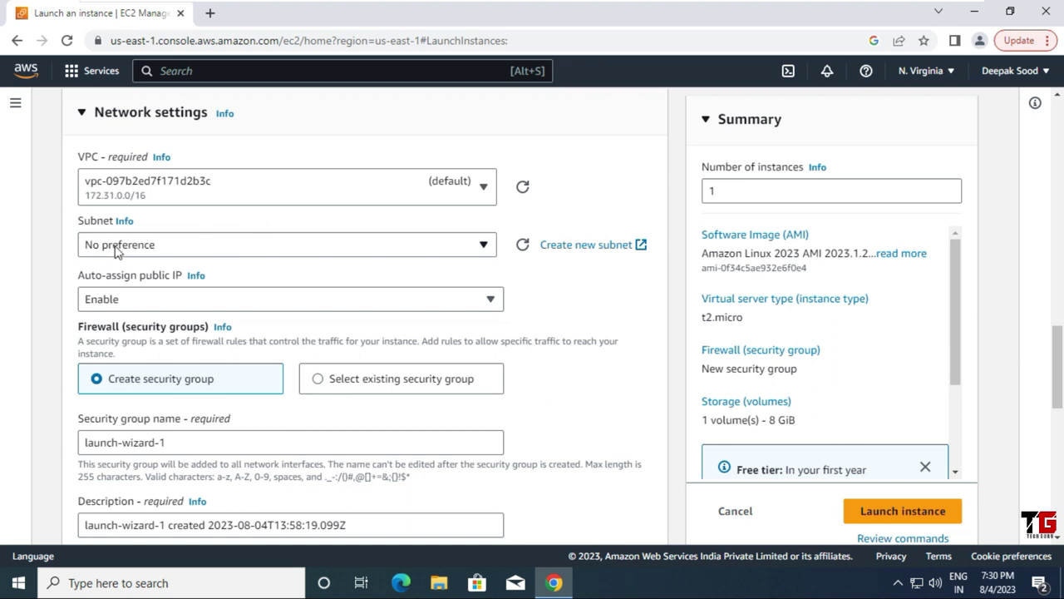
# Step: Place the instance in subnet subnet-0a6b07a44b20dd112 (us-east-1a)
pyautogui.click(483, 246)
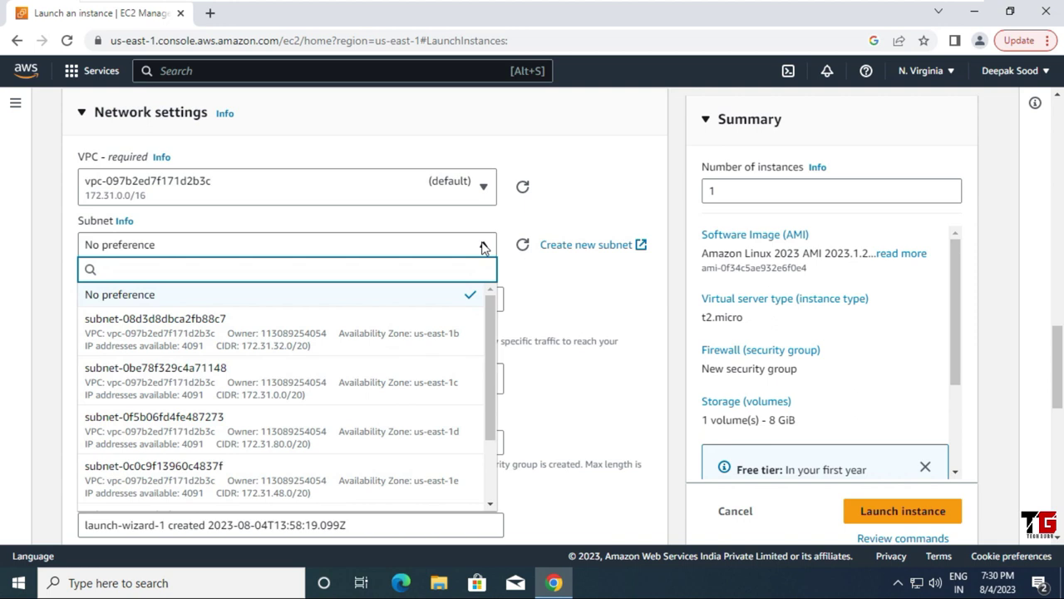
pyautogui.scroll(-1, 492, 337)
pyautogui.moveTo(492, 341); pyautogui.dragTo(501, 407)
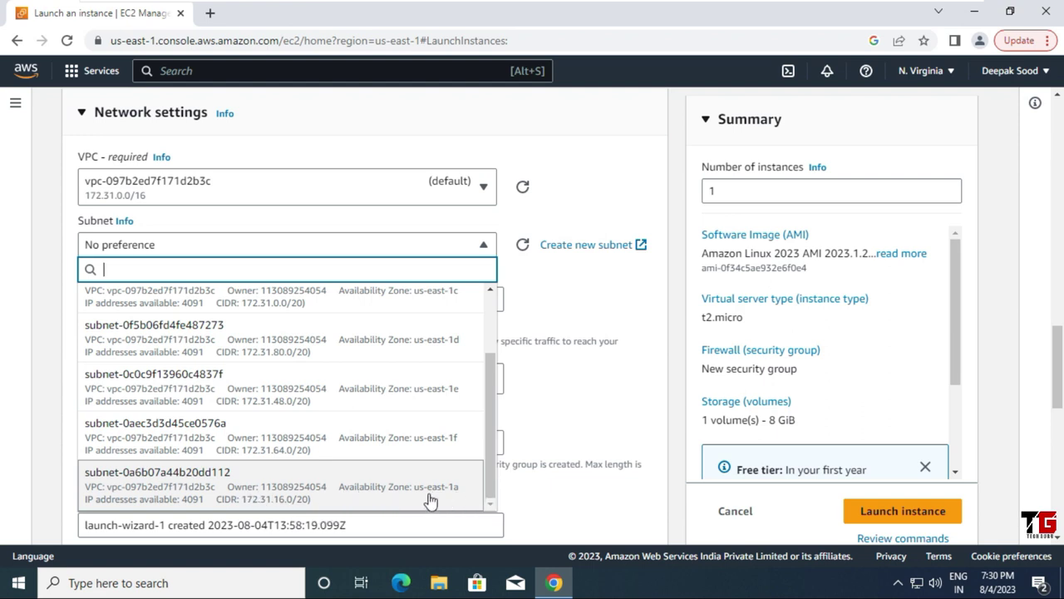
pyautogui.click(406, 487)
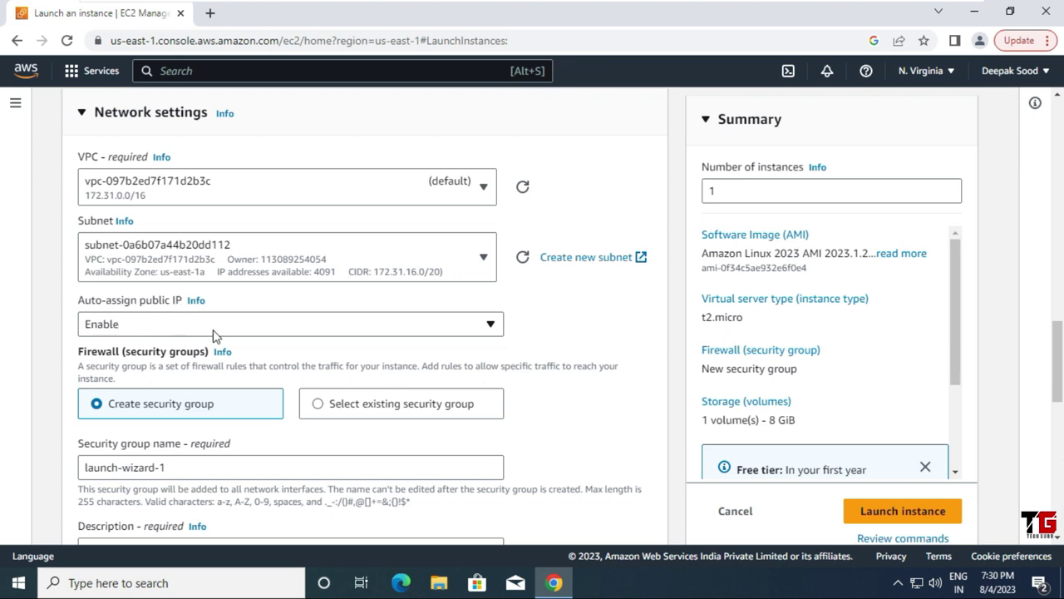
# Step: Attach the existing SG-EFS security group to the instance
pyautogui.scroll(-1, 213, 332)
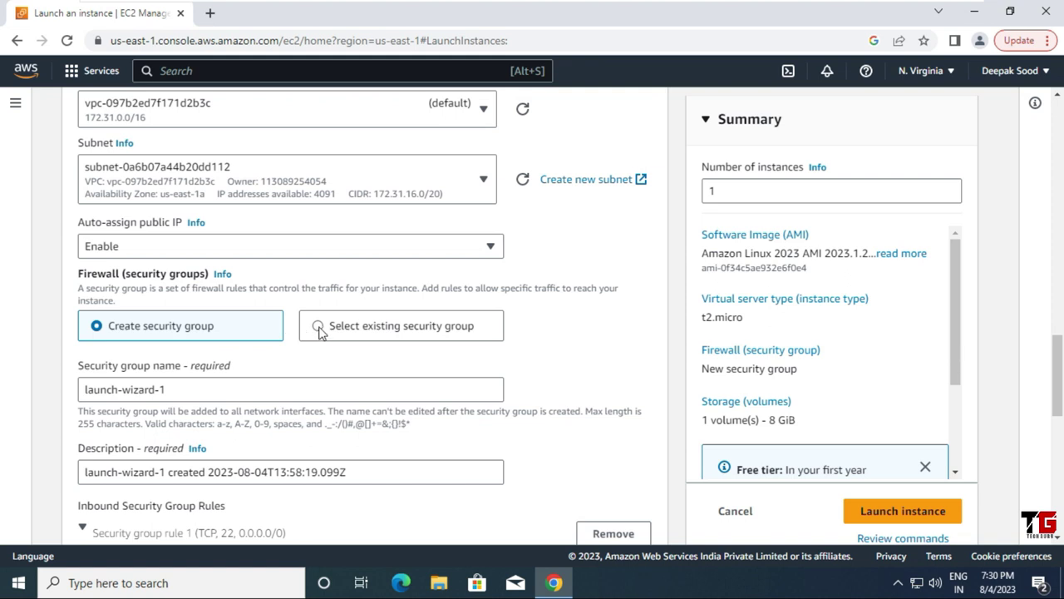
pyautogui.click(320, 328)
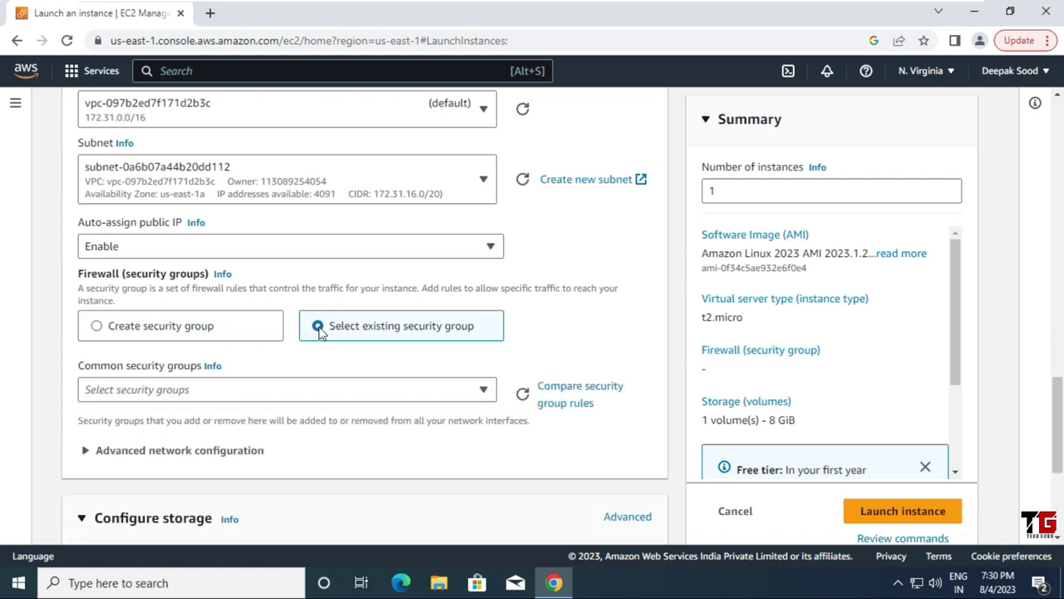
pyautogui.click(486, 396)
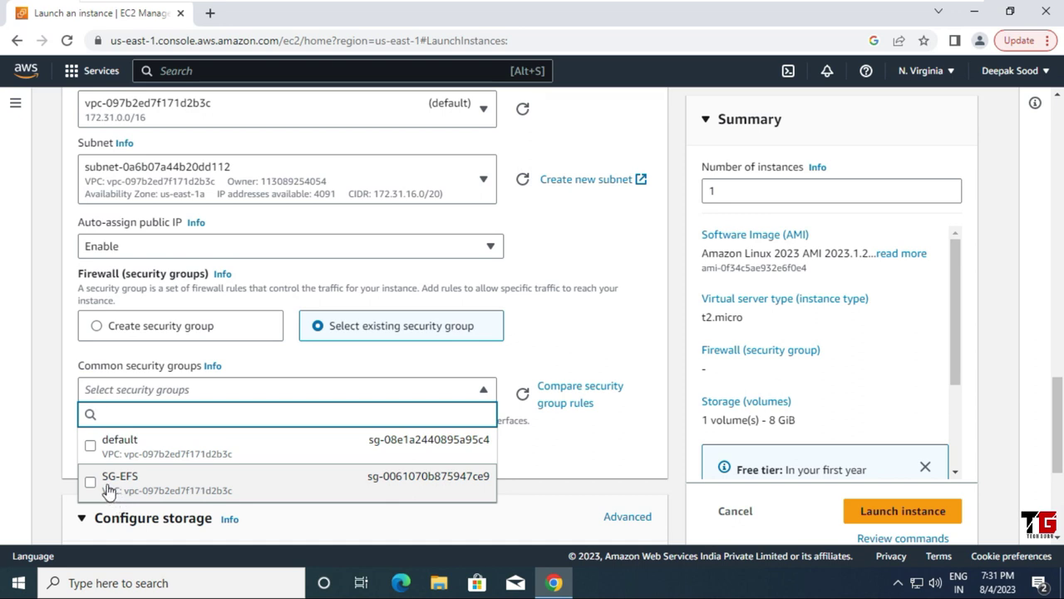
pyautogui.click(208, 486)
pyautogui.scroll(-5, 314, 403)
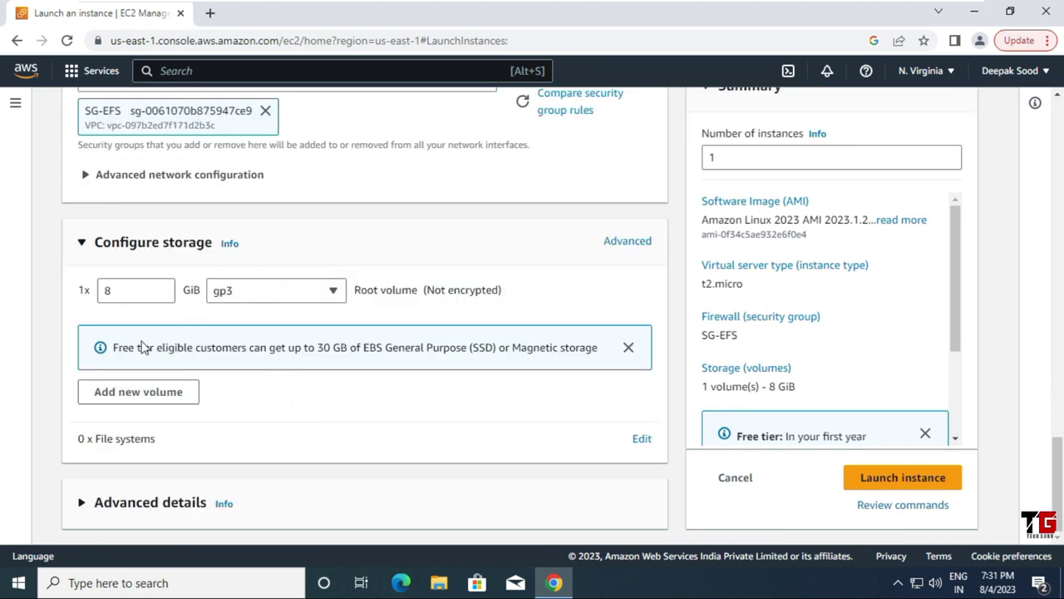
# Step: Launch EC2-EFS1, check its details on the instance page, then start another launch
pyautogui.click(900, 478)
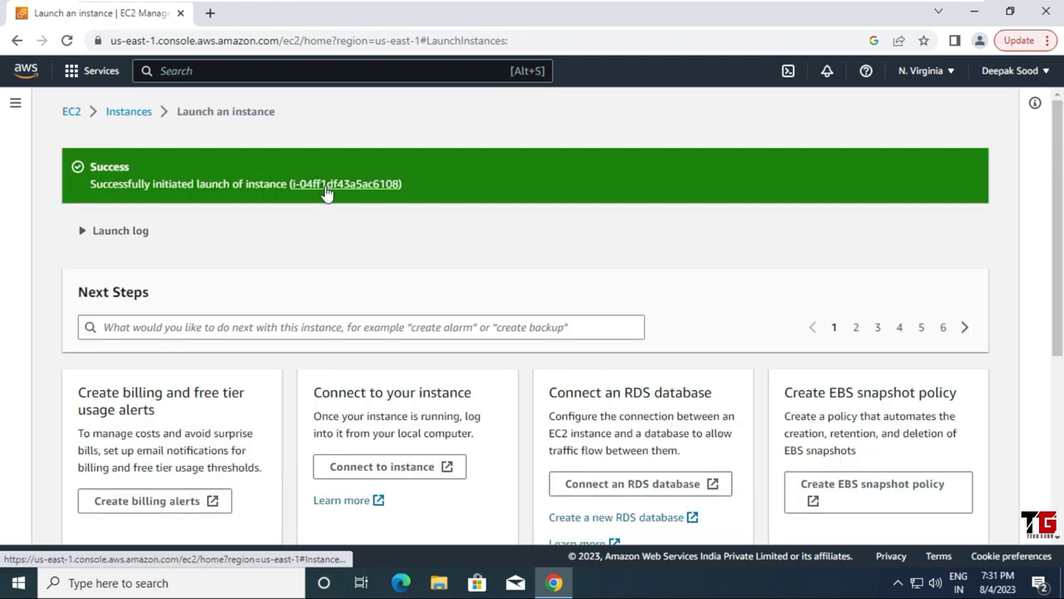
pyautogui.click(325, 184)
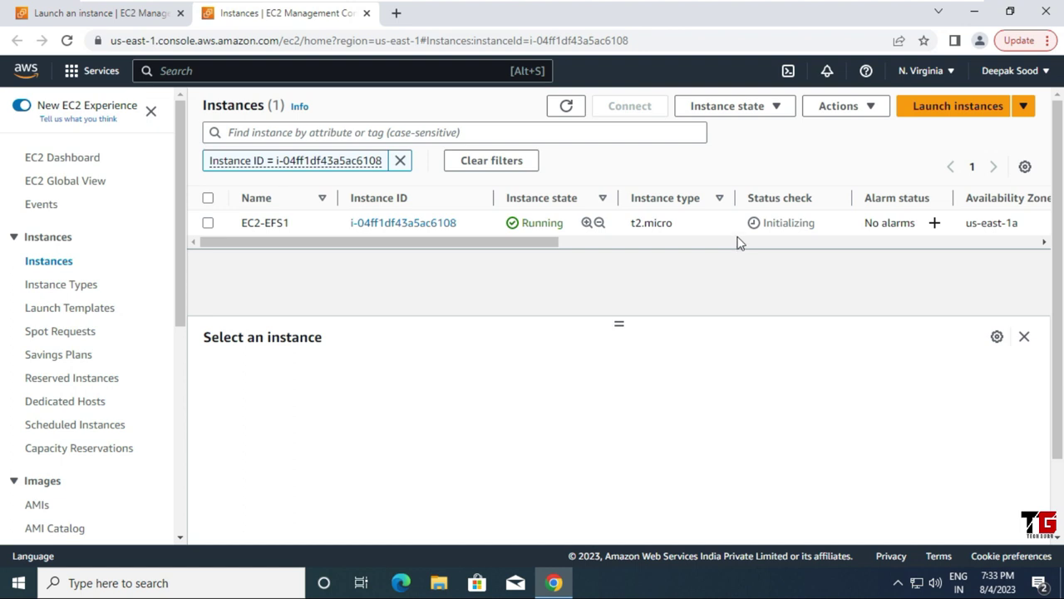
pyautogui.click(966, 112)
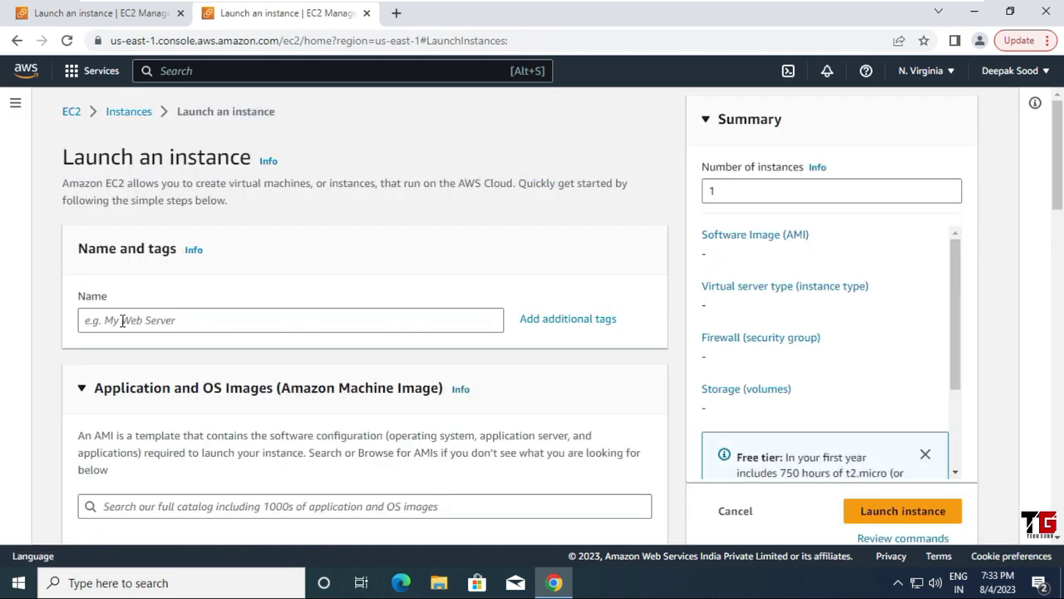
# Step: Name the second instance EC2-EFS2 and begin creating a new key pair for it
pyautogui.click(122, 320)
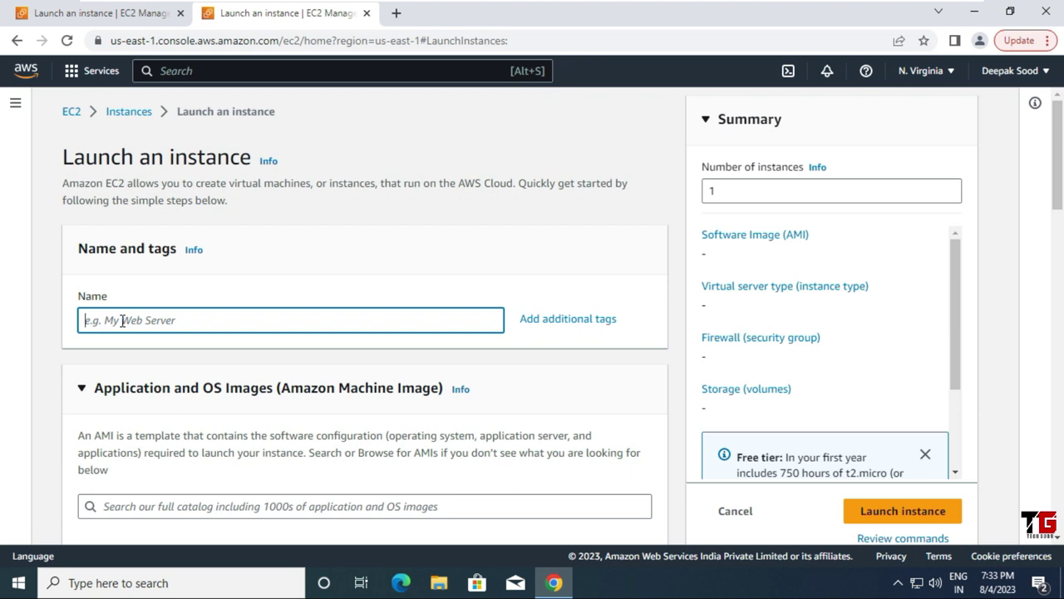
pyautogui.write('EC2-EFS2')
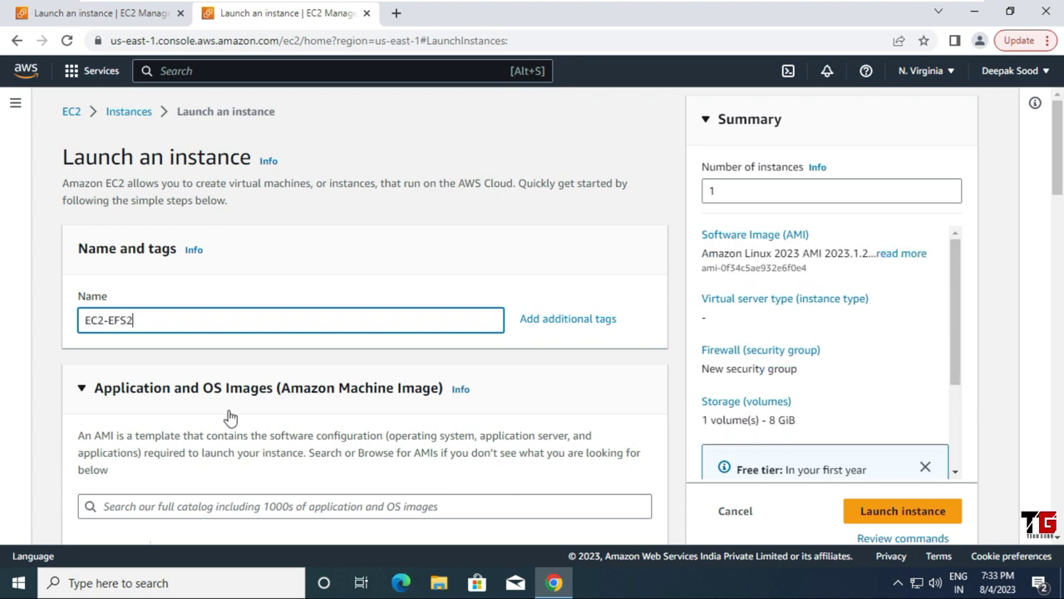
pyautogui.scroll(-1, 325, 394)
pyautogui.scroll(-3, 325, 394)
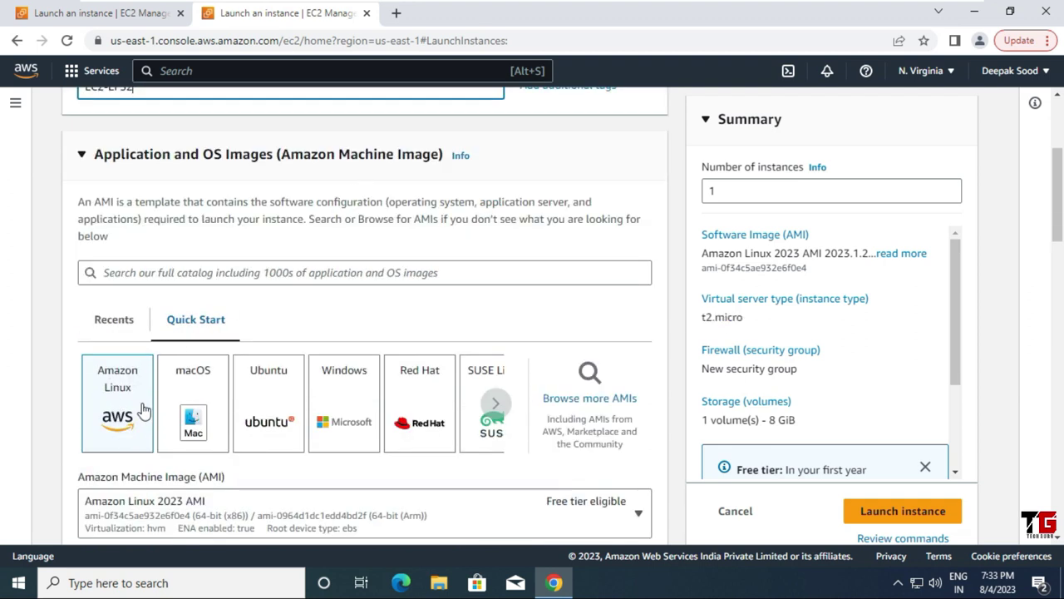
pyautogui.scroll(-4, 143, 407)
pyautogui.scroll(-1, 210, 397)
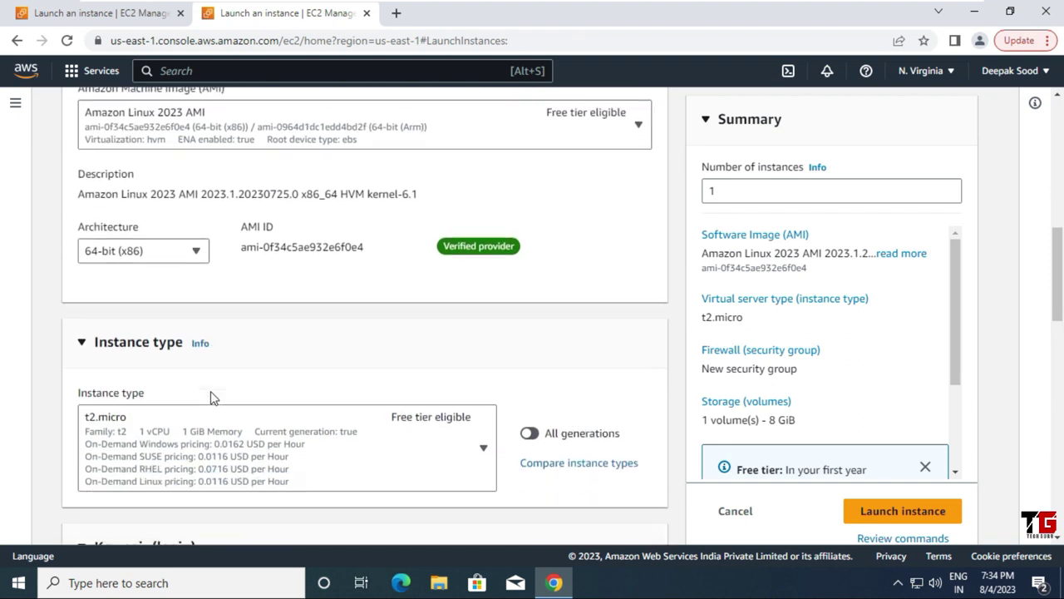
pyautogui.scroll(-1, 366, 446)
pyautogui.scroll(-4, 365, 447)
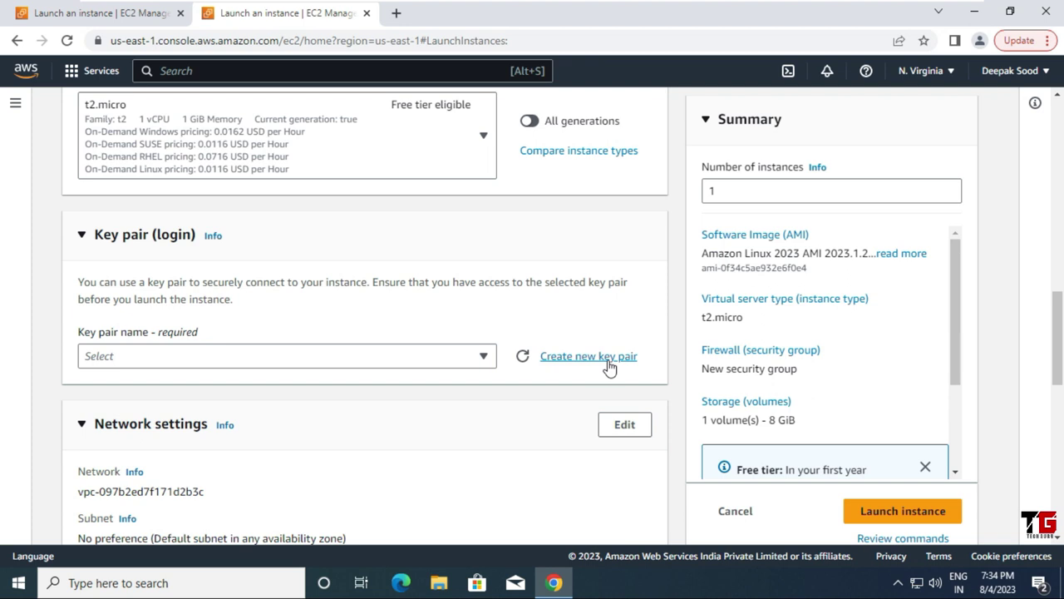
pyautogui.click(587, 357)
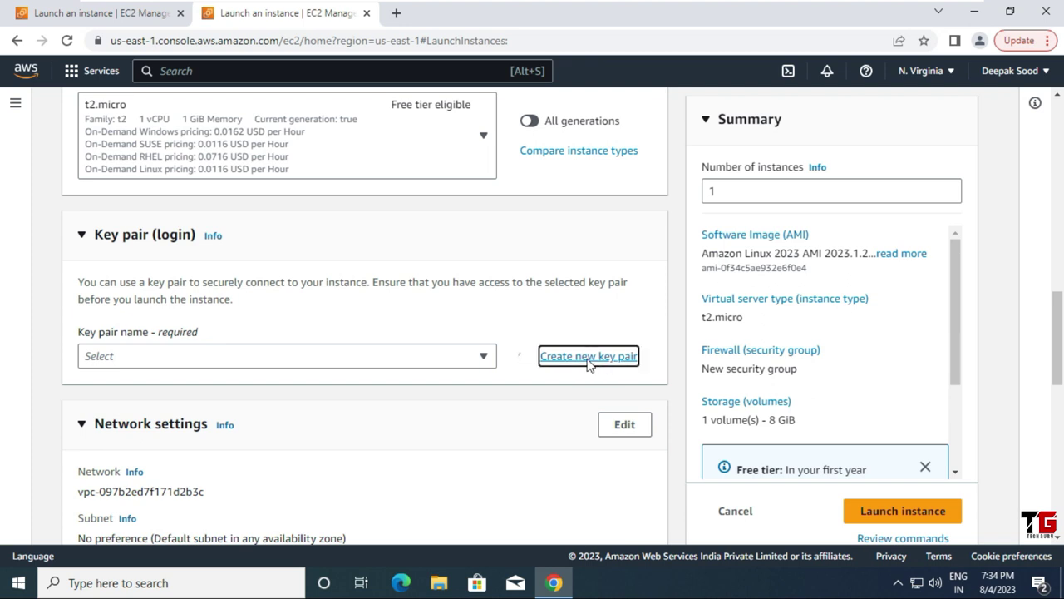
# Step: Create and download an RSA .pem key pair named EC2-EFS2
pyautogui.click(407, 208)
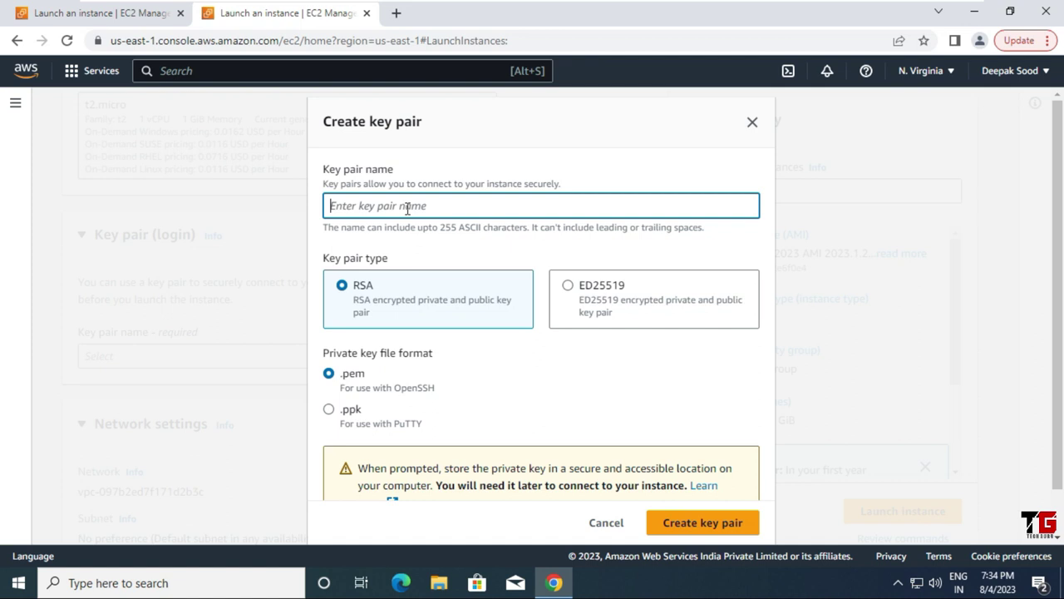
pyautogui.write('EC2-EFS2')
pyautogui.scroll(-1, 538, 374)
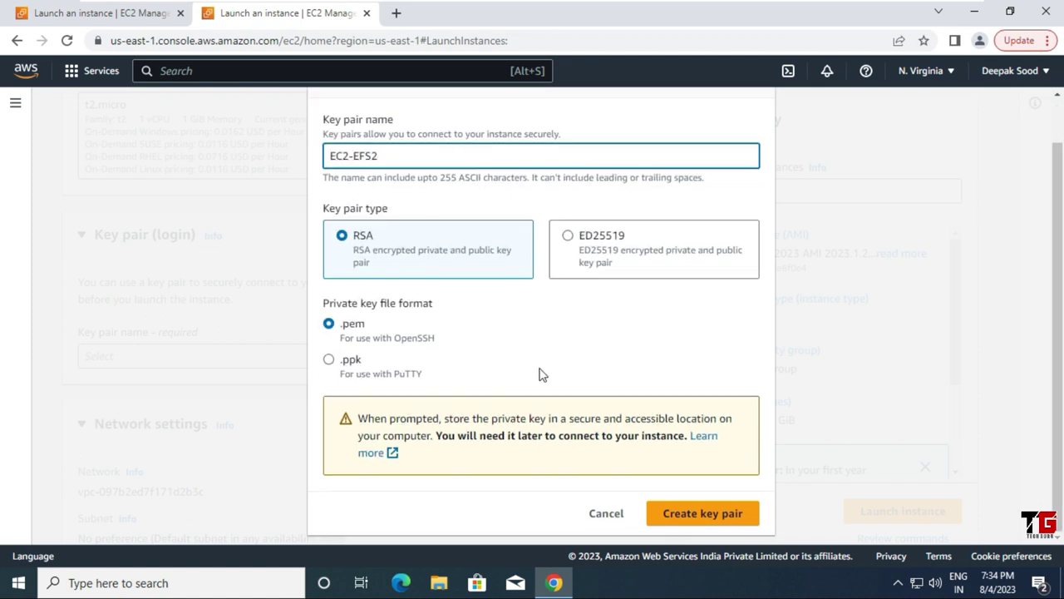
pyautogui.click(717, 518)
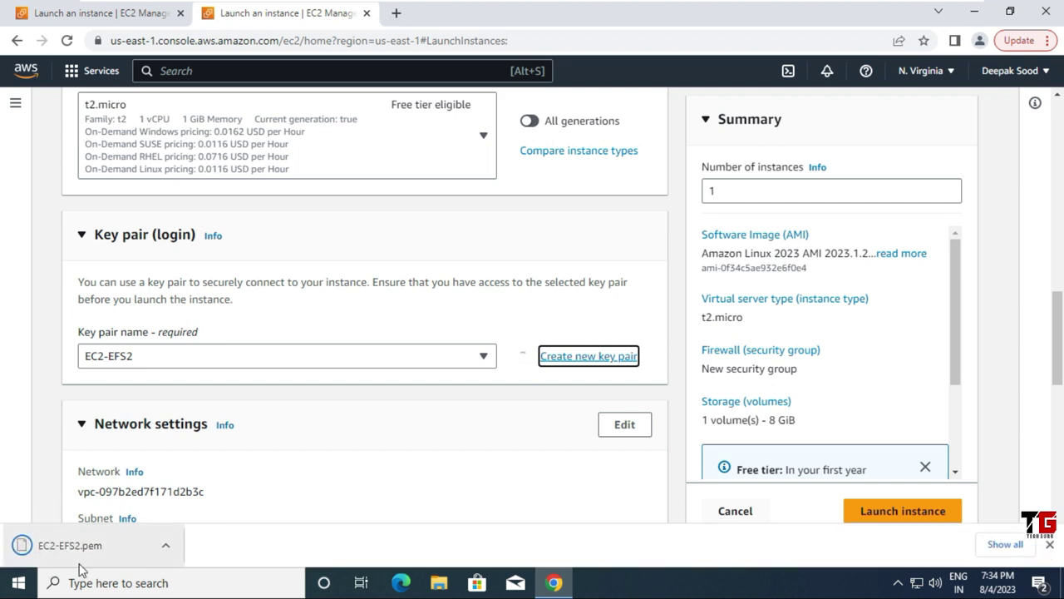
pyautogui.click(1050, 545)
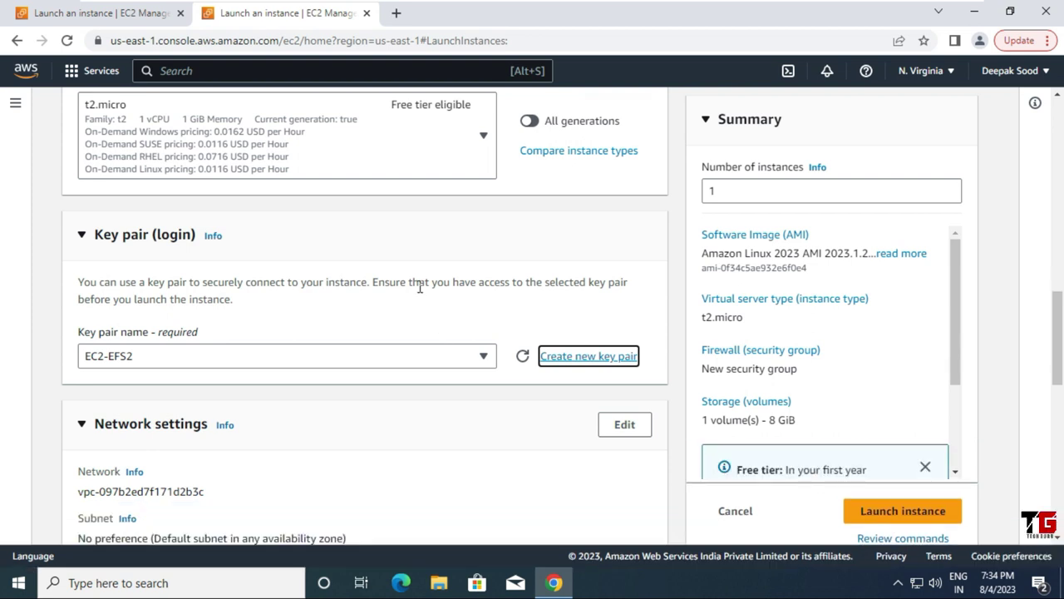
pyautogui.scroll(-3, 420, 287)
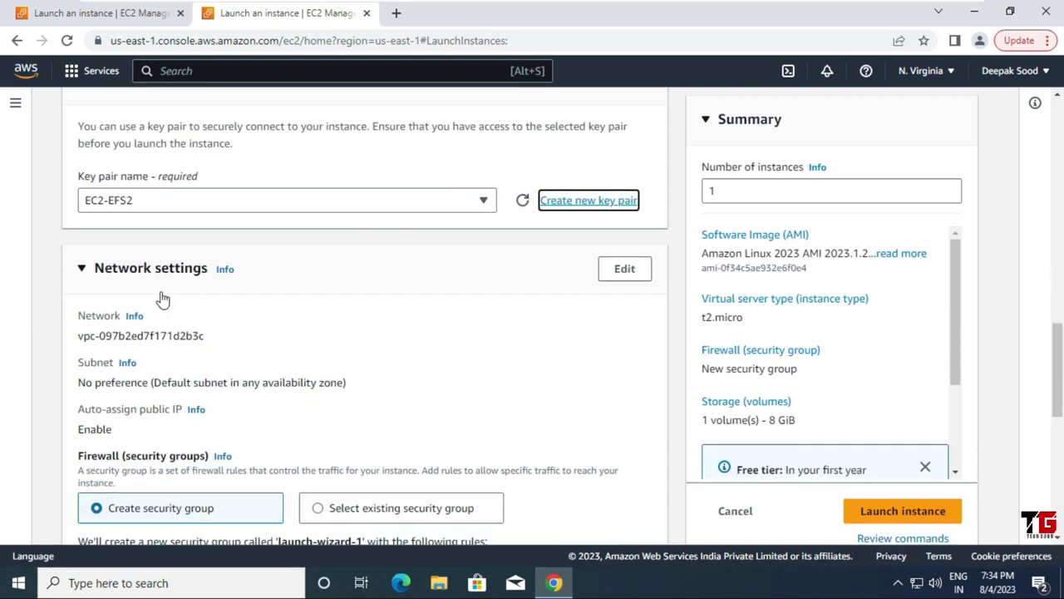
# Step: Edit the network settings and place the instance in the us-east-1b subnet
pyautogui.click(638, 274)
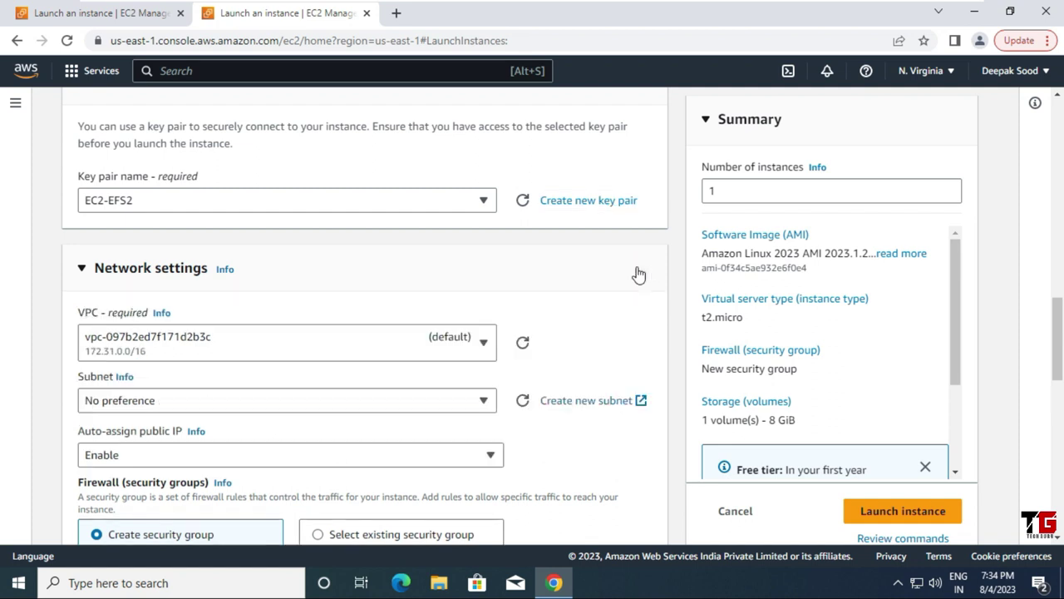
pyautogui.scroll(-1, 152, 218)
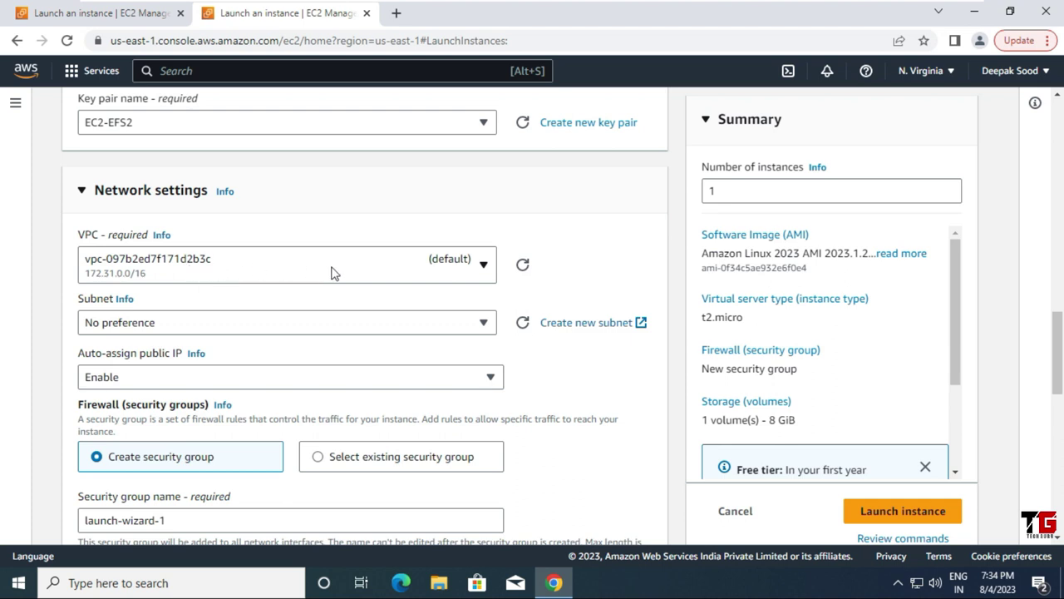
pyautogui.click(484, 324)
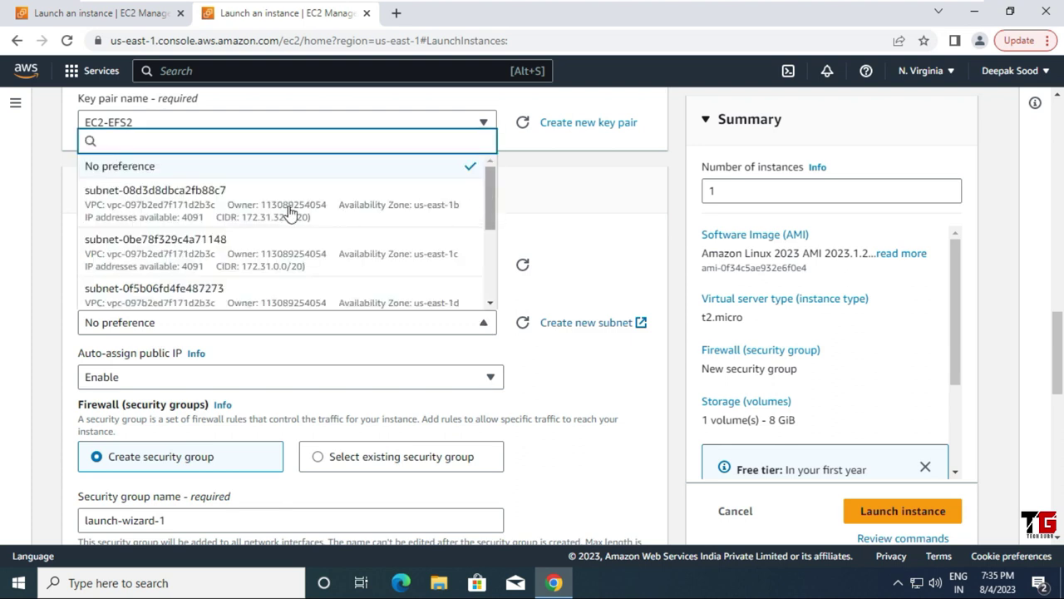
pyautogui.click(442, 217)
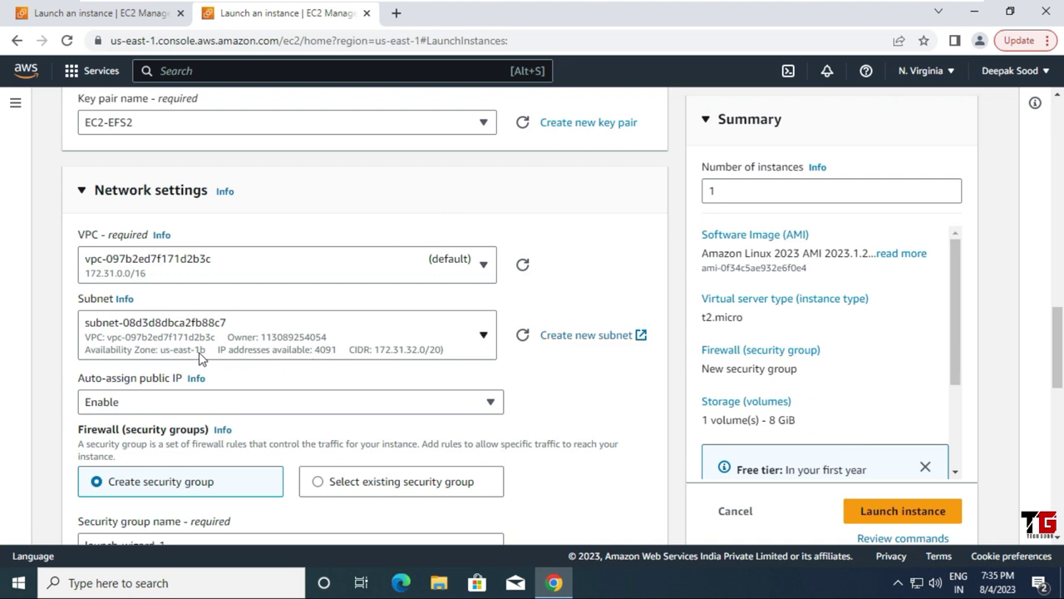
# Step: Attach the existing SG-EFS security group instead of creating a new one
pyautogui.scroll(-2, 300, 350)
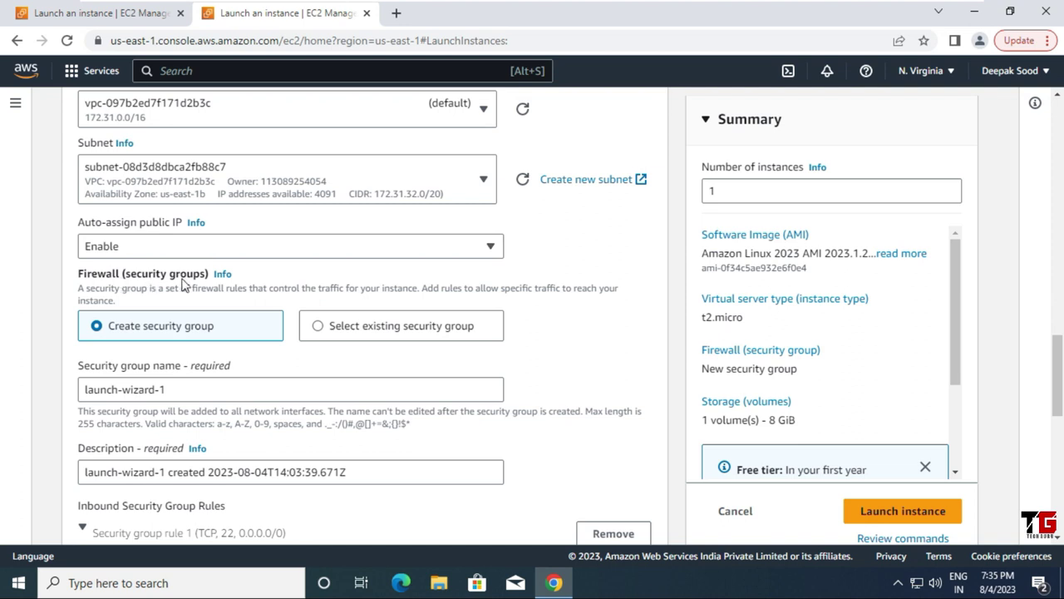
pyautogui.click(319, 328)
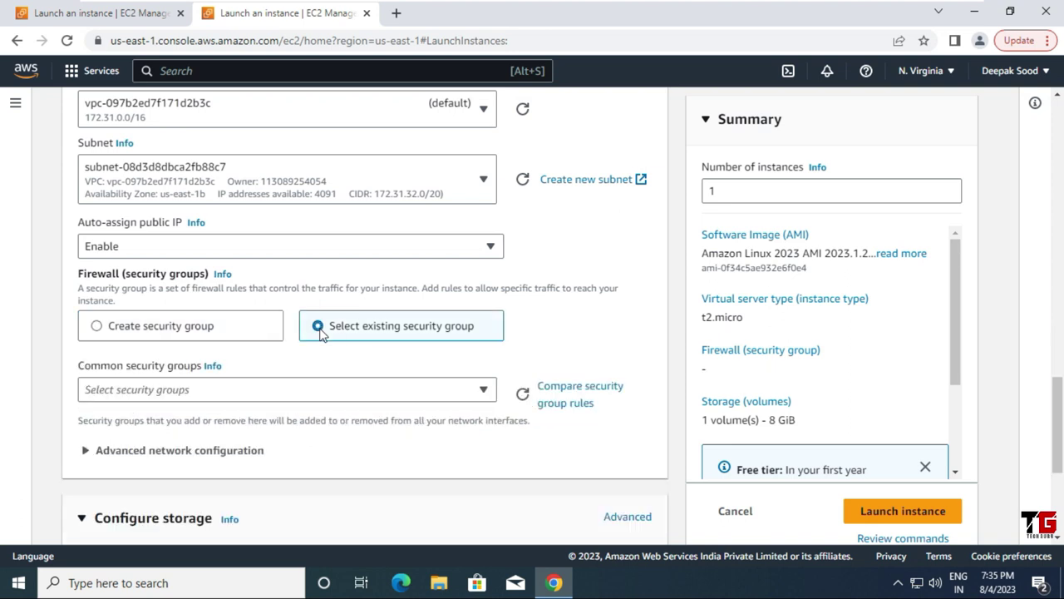
pyautogui.click(483, 391)
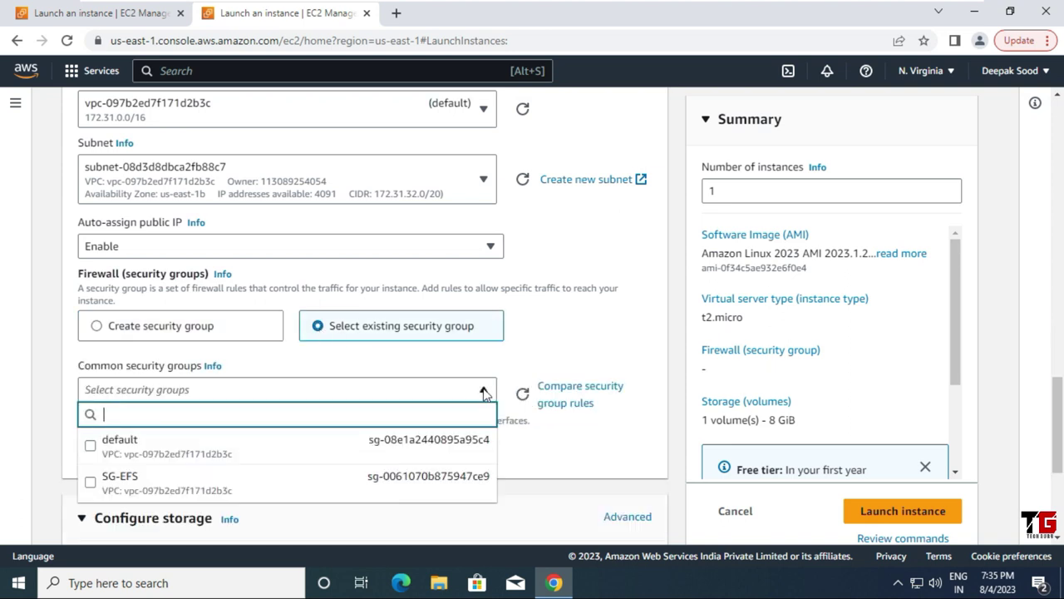
pyautogui.click(224, 491)
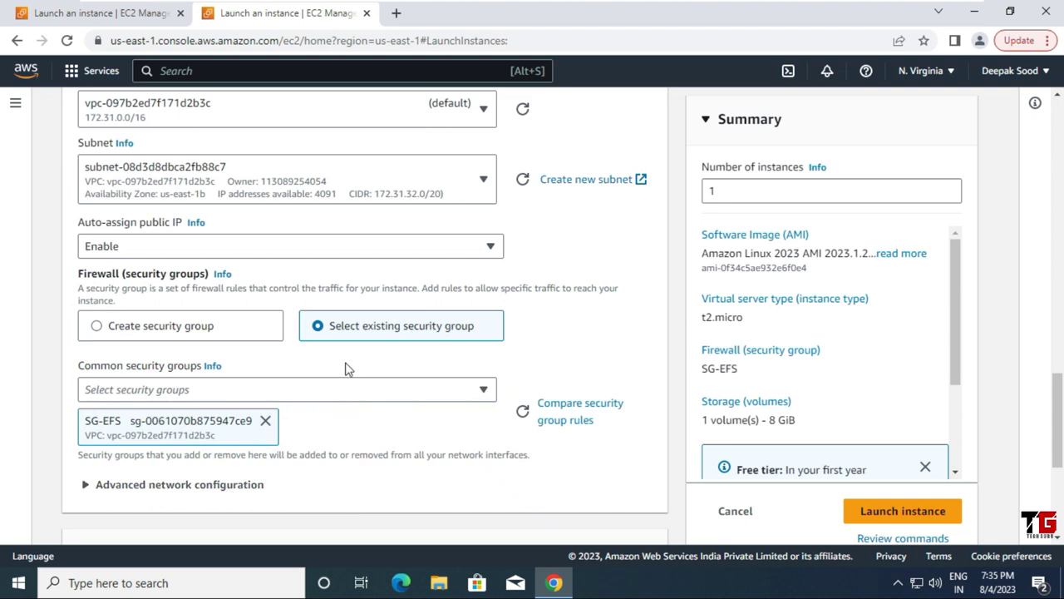
pyautogui.scroll(-1, 345, 369)
pyautogui.scroll(-3, 345, 369)
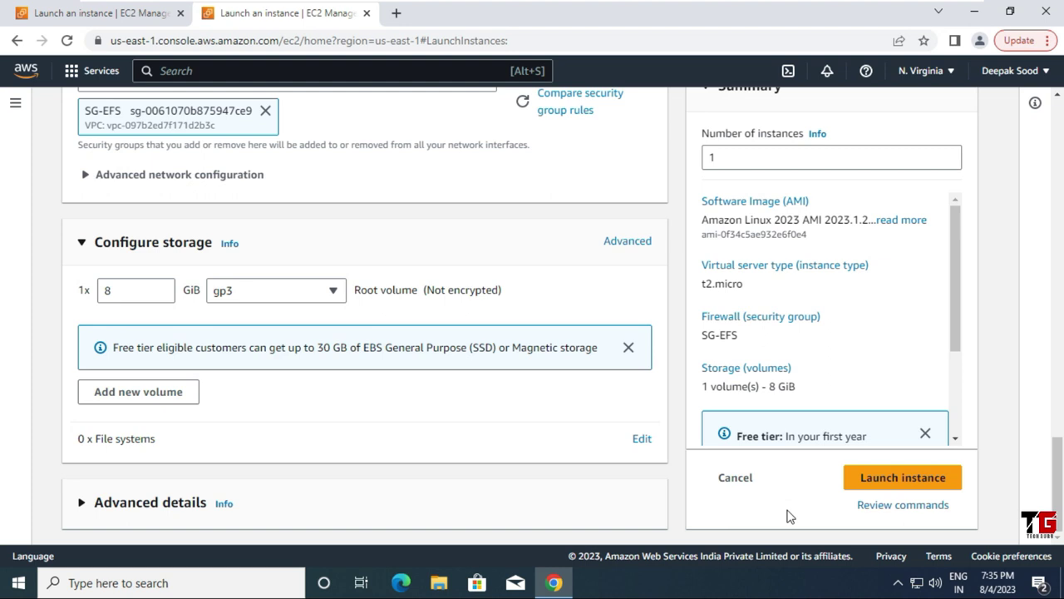
# Step: Launch EC2-EFS2, open its instance page and close the leftover launch wizard tab
pyautogui.click(886, 477)
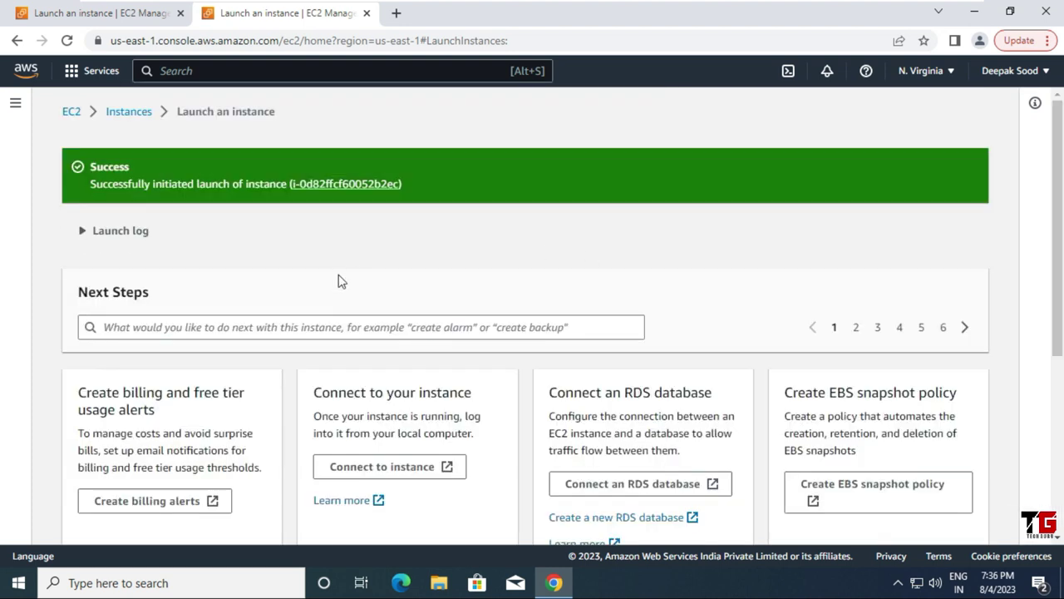
pyautogui.click(340, 183)
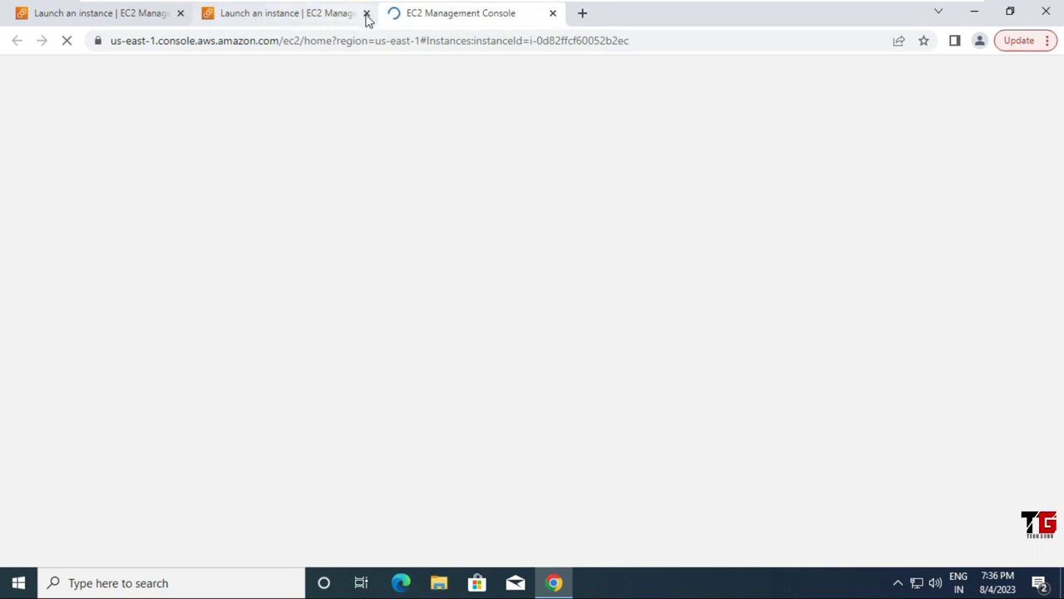
pyautogui.click(367, 13)
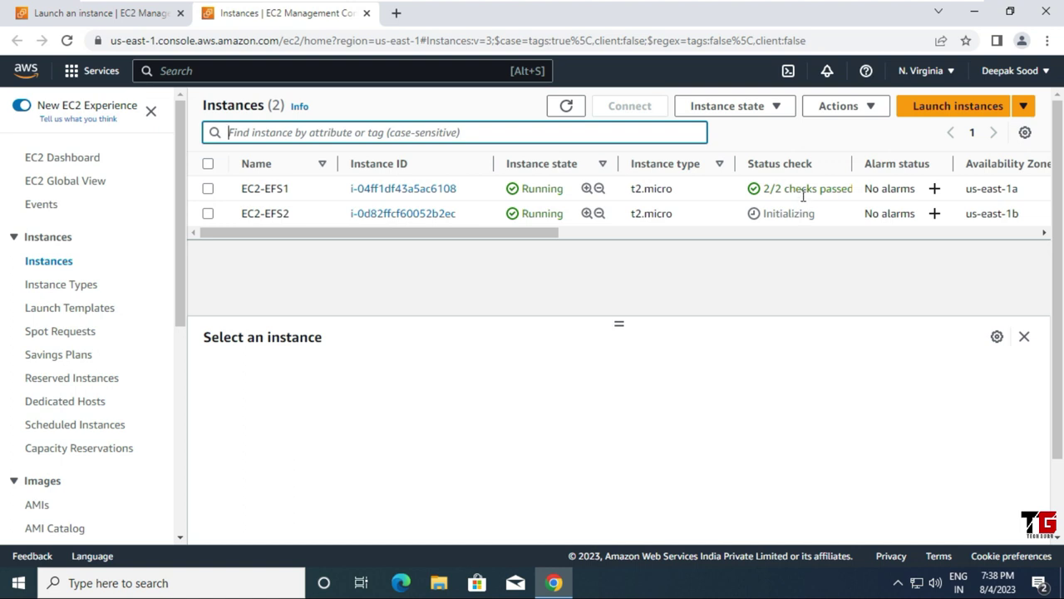
# Step: Copy EC2-EFS1's public IPv4 address from its details, then minimize the browser
pyautogui.click(207, 189)
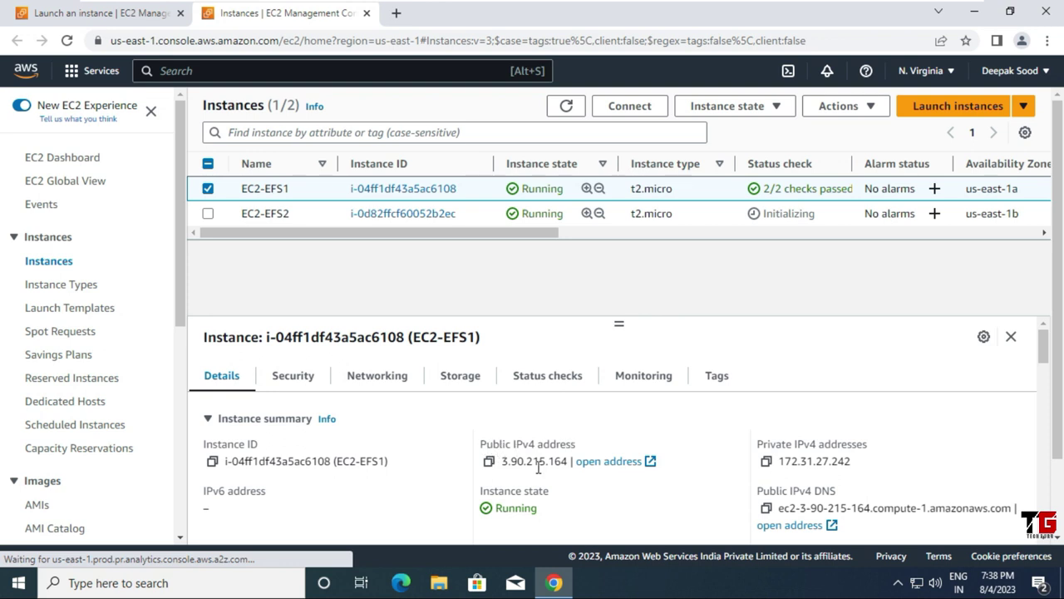
pyautogui.click(489, 463)
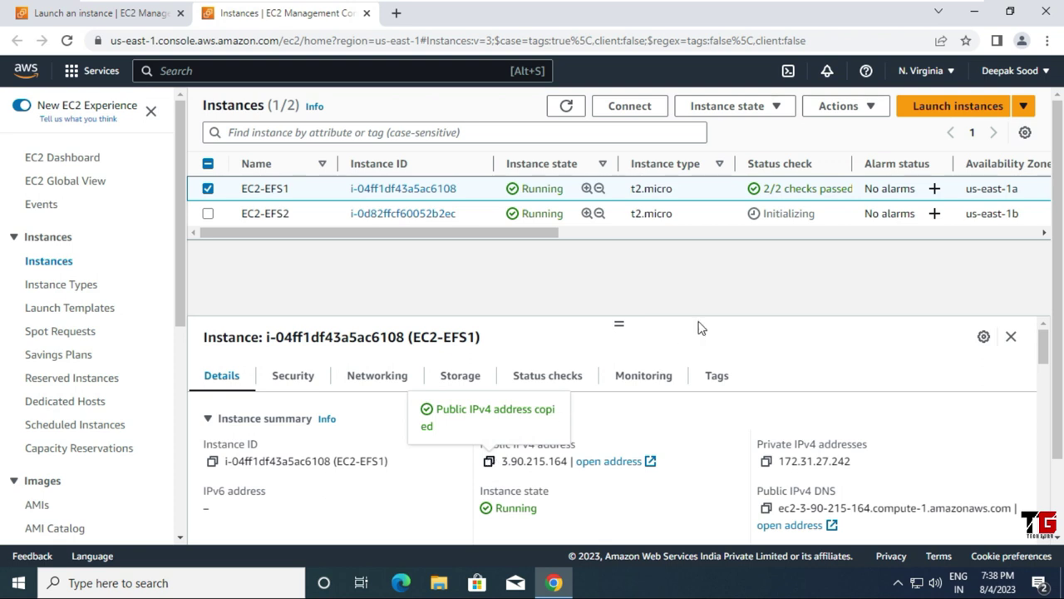
pyautogui.click(977, 12)
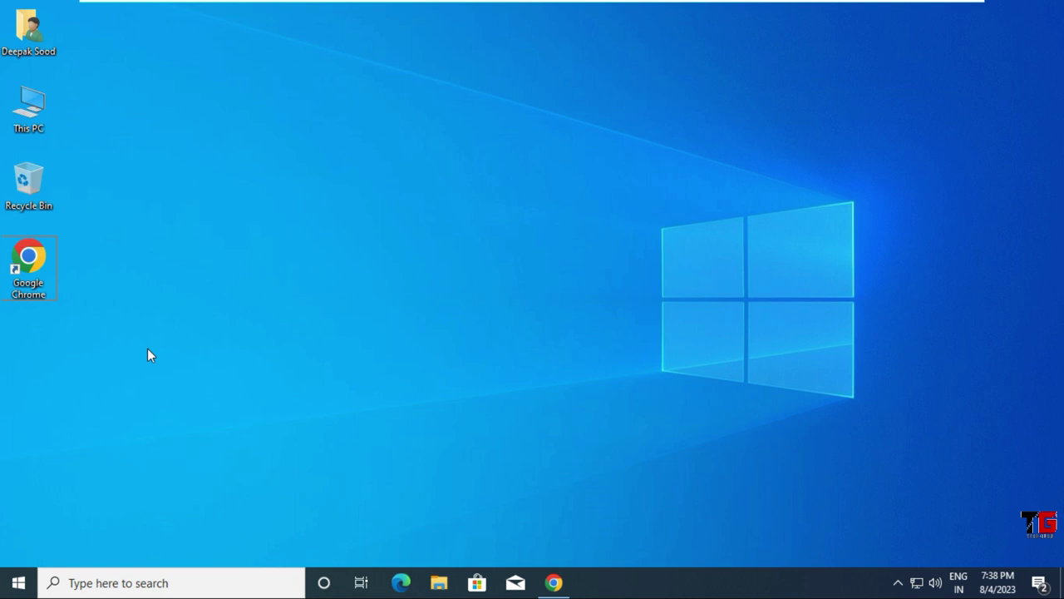
# Step: Start a Command Prompt by running CMD from the Run box
pyautogui.press('super+r')
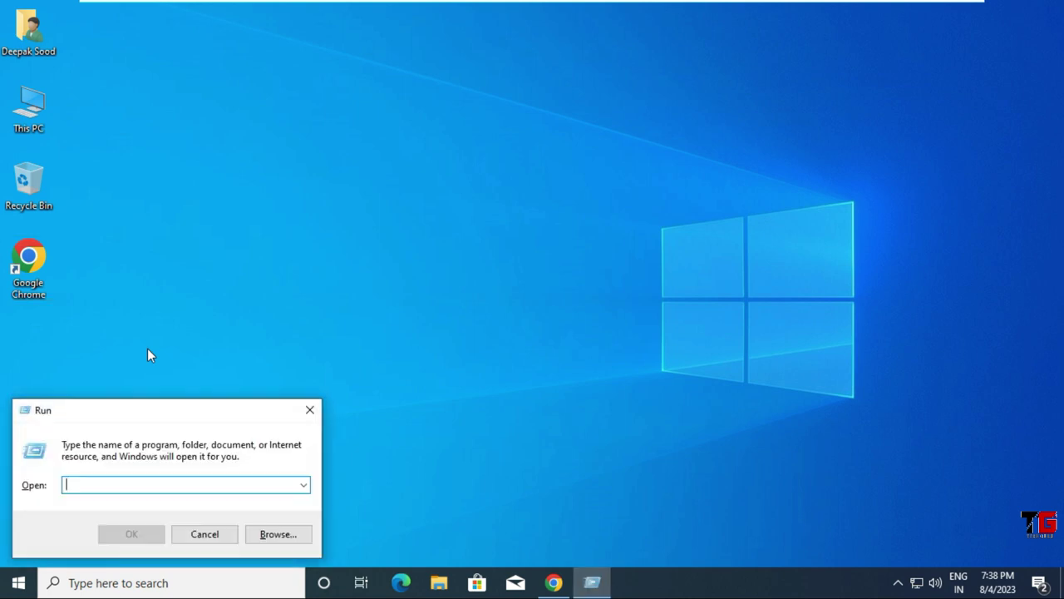
pyautogui.write('CMD')
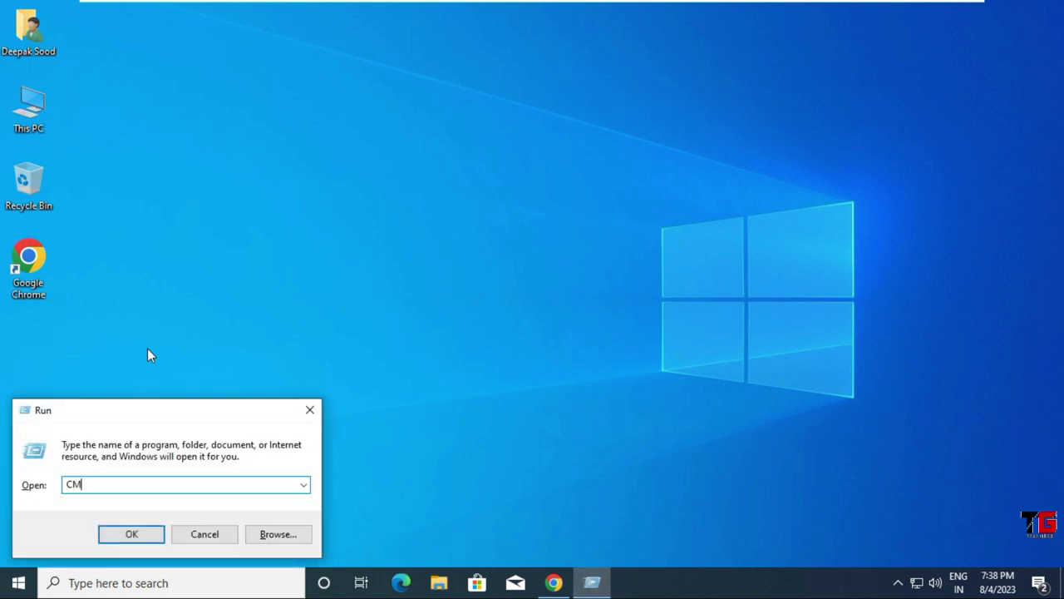
pyautogui.click(120, 539)
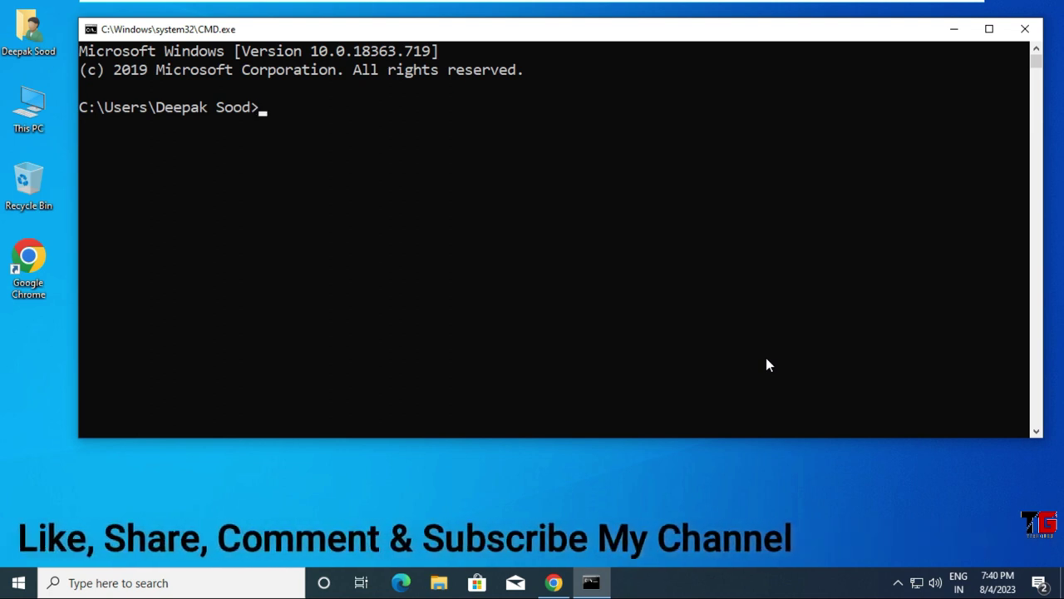
# Step: Change into the Downloads folder and list its key files with dir
pyautogui.write('CD d')
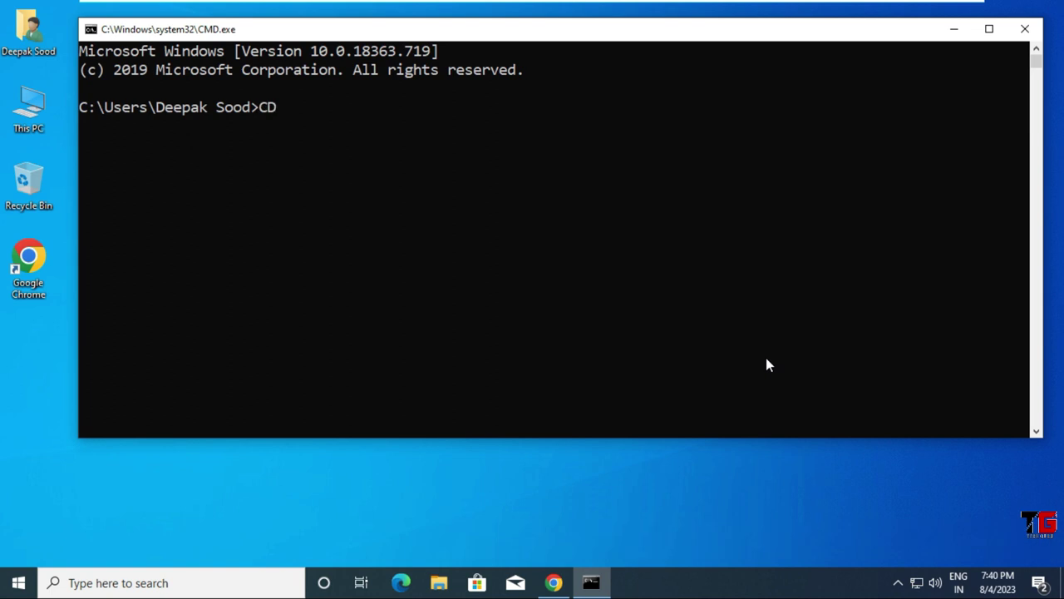
pyautogui.write('own')
pyautogui.press('Tab')
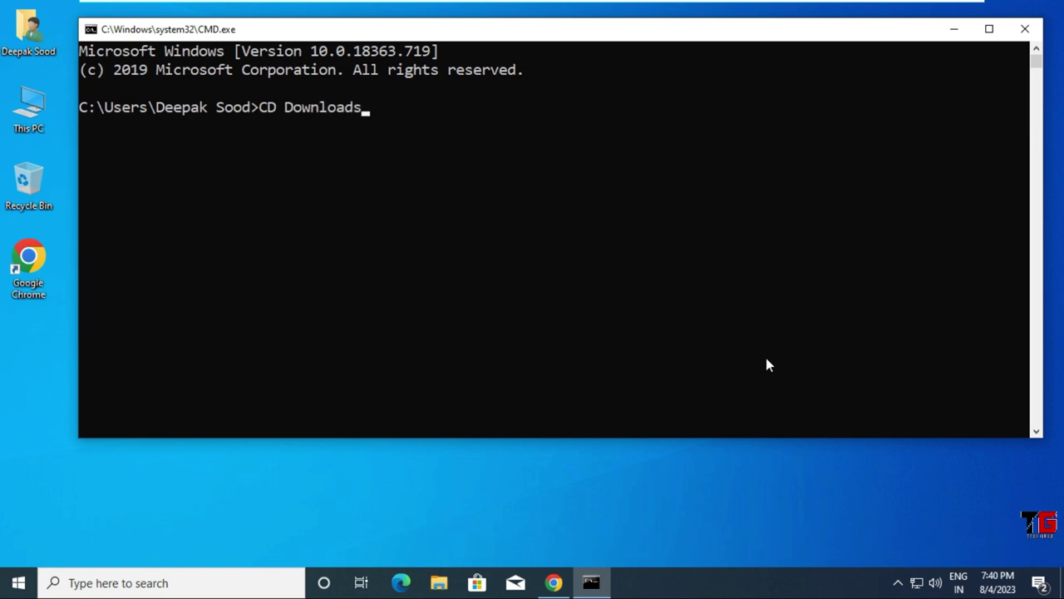
pyautogui.press('Return')
pyautogui.write('dir')
pyautogui.press('Return')
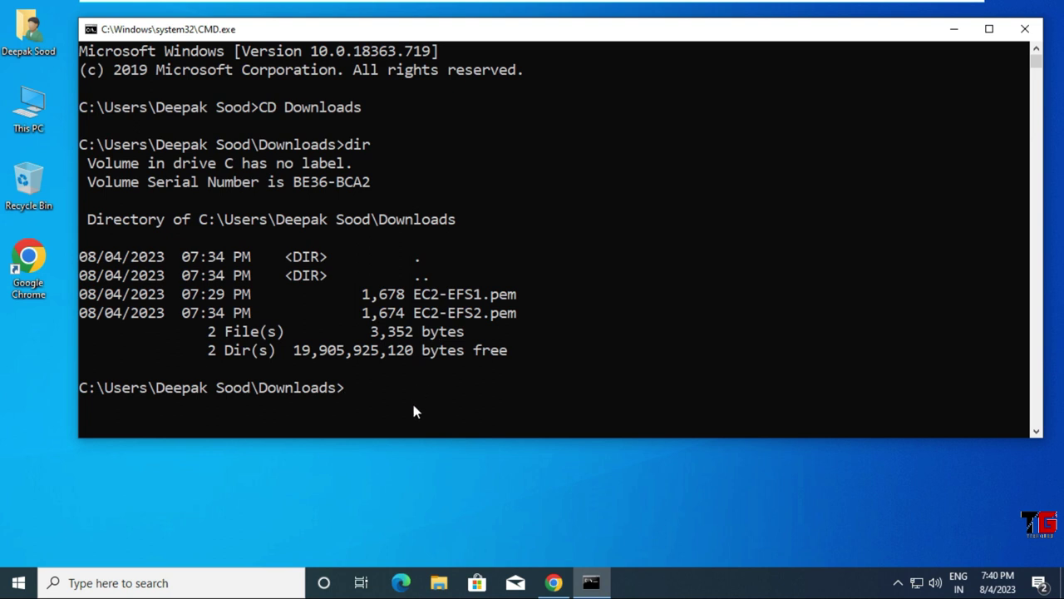
# Step: SSH into 3.90.215.164 as ec2-user with EC2-EFS1.pem, accepting the host key with yes
pyautogui.write('ssh')
pyautogui.write('ec2-user')
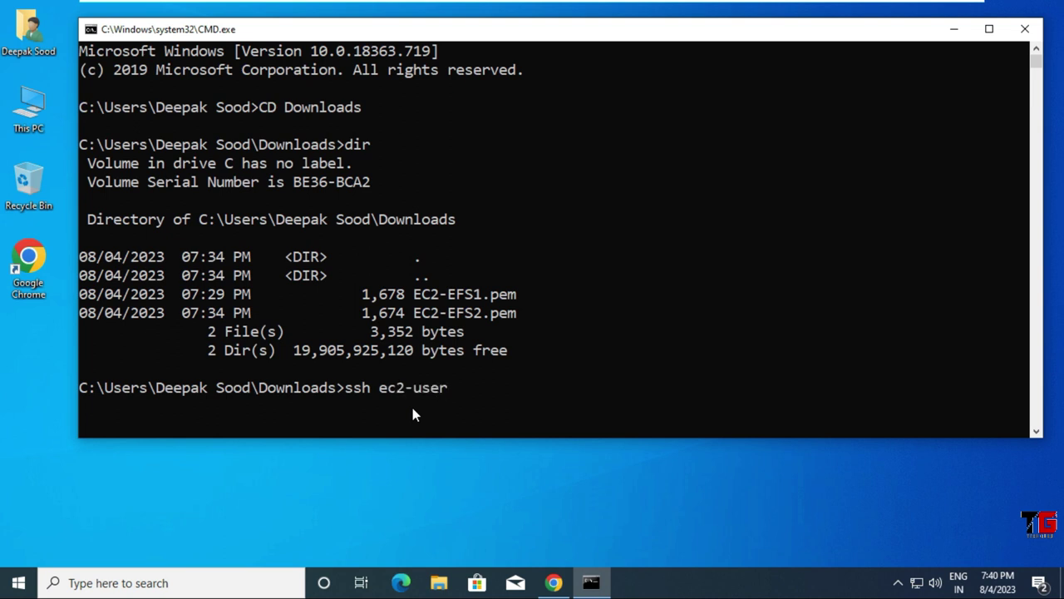
pyautogui.write('@')
pyautogui.hotkey('ctrl', 'v')
pyautogui.write('-i EC2-')
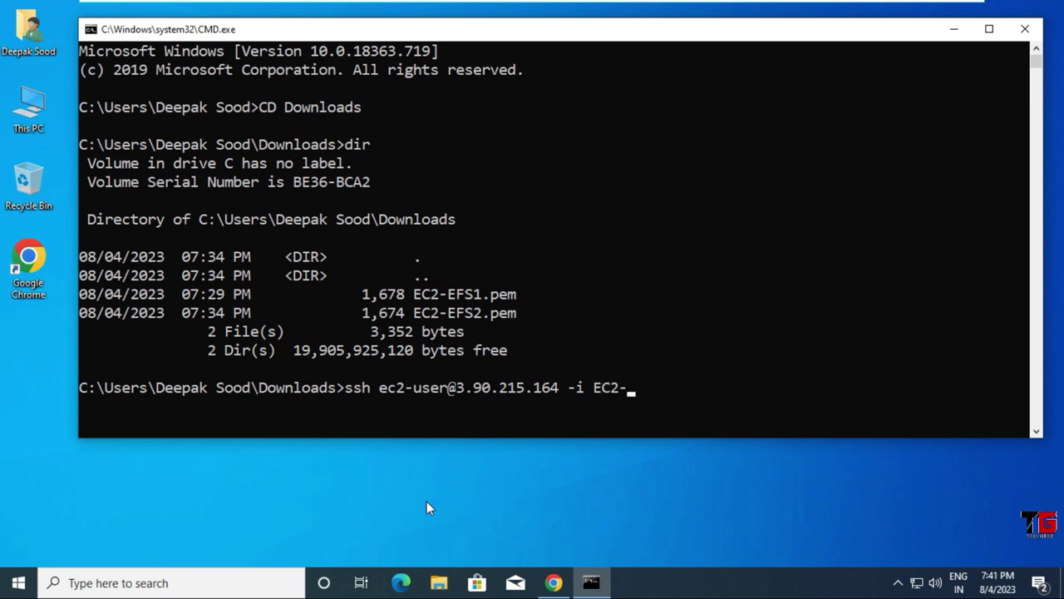
pyautogui.write('EFS1')
pyautogui.press('Tab')
pyautogui.press('Return')
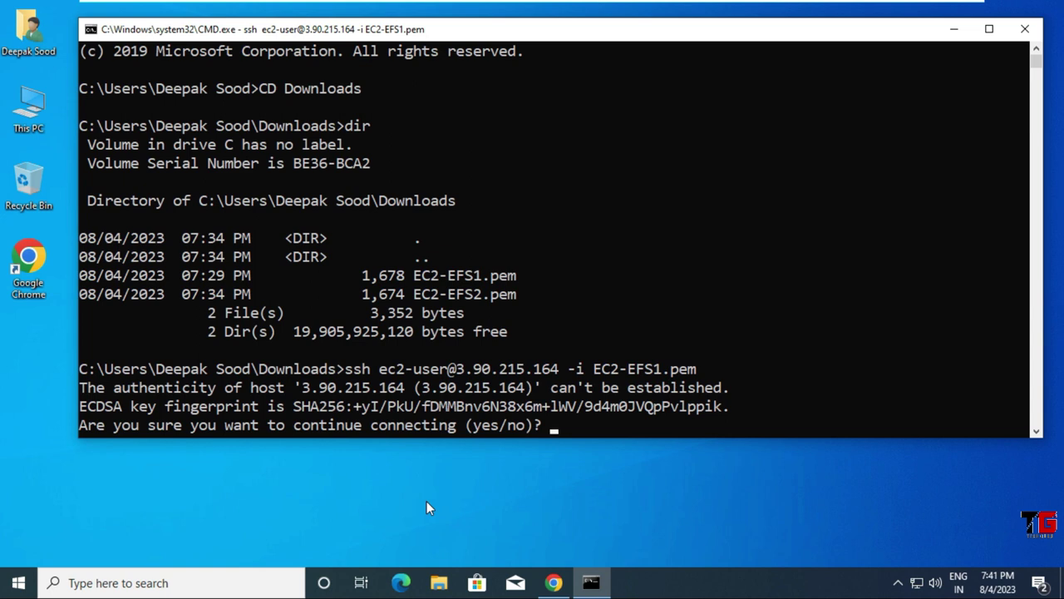
pyautogui.write('yes')
pyautogui.press('Return')
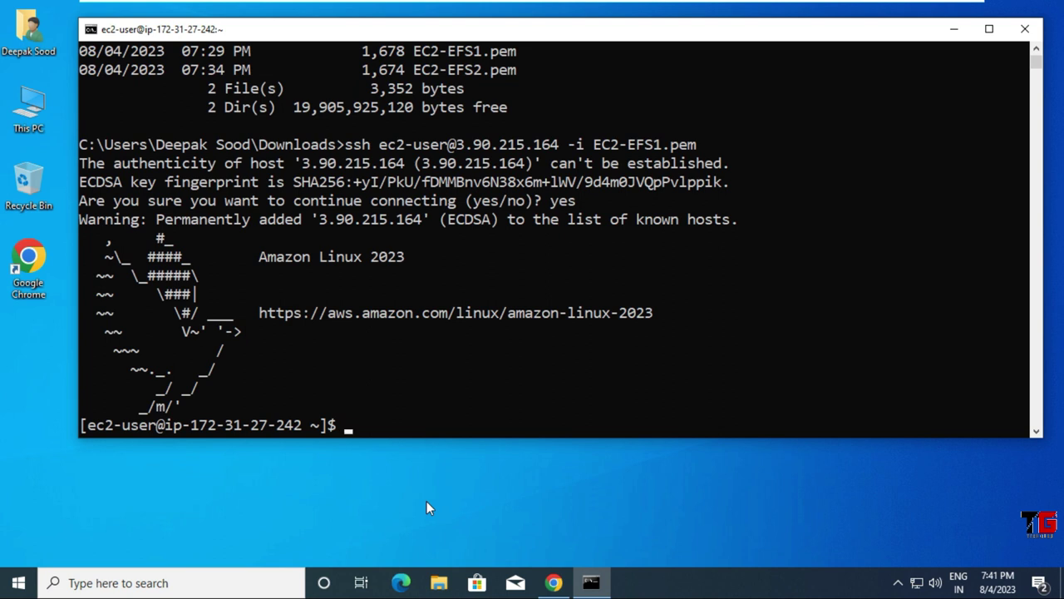
# Step: Become root with sudo su and set the hostname to efs1 via hostnamectl
pyautogui.write('sudo su')
pyautogui.press('Return')
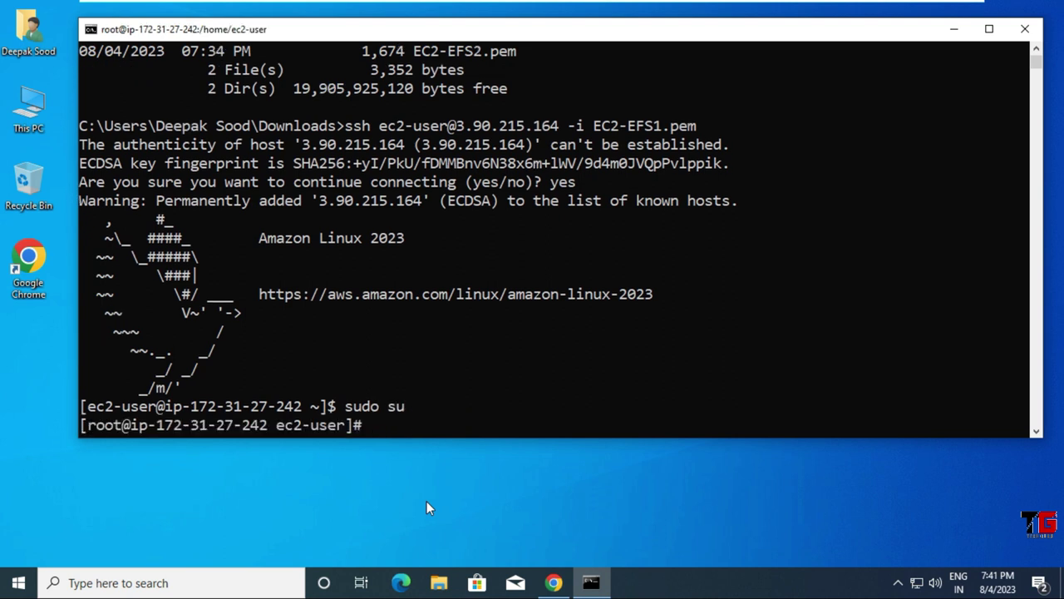
pyautogui.write('hostnamectk')
pyautogui.press('BackSpace')
pyautogui.write('l set-')
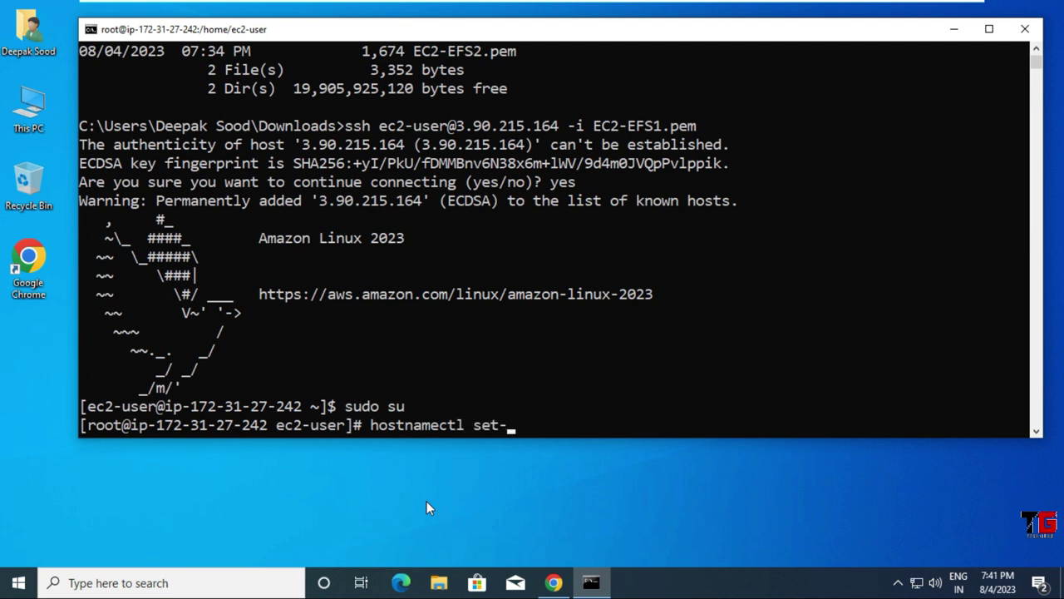
pyautogui.write('hostname')
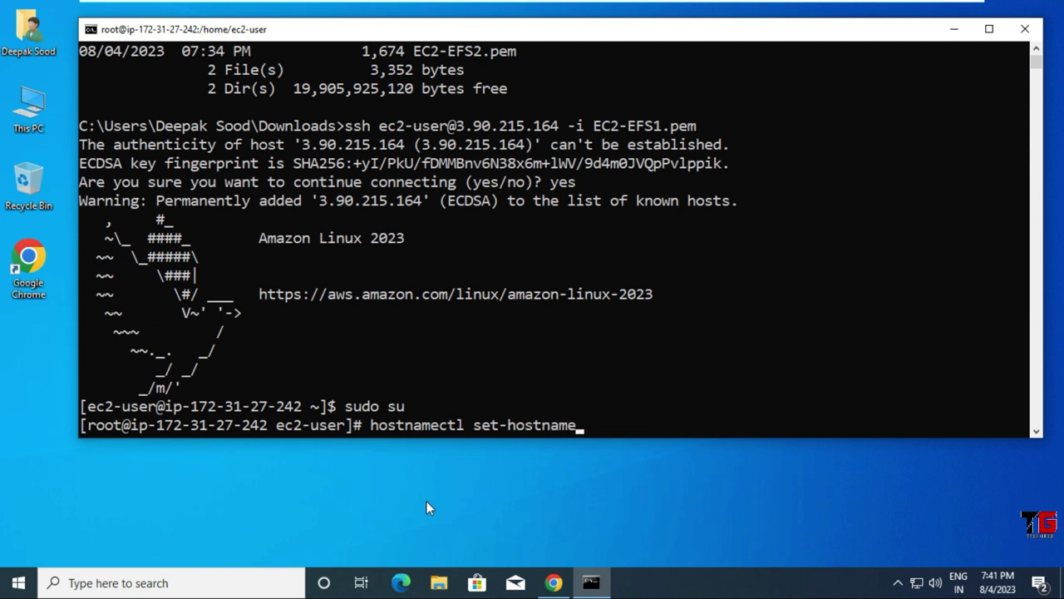
pyautogui.write(' efs1')
pyautogui.press('Return')
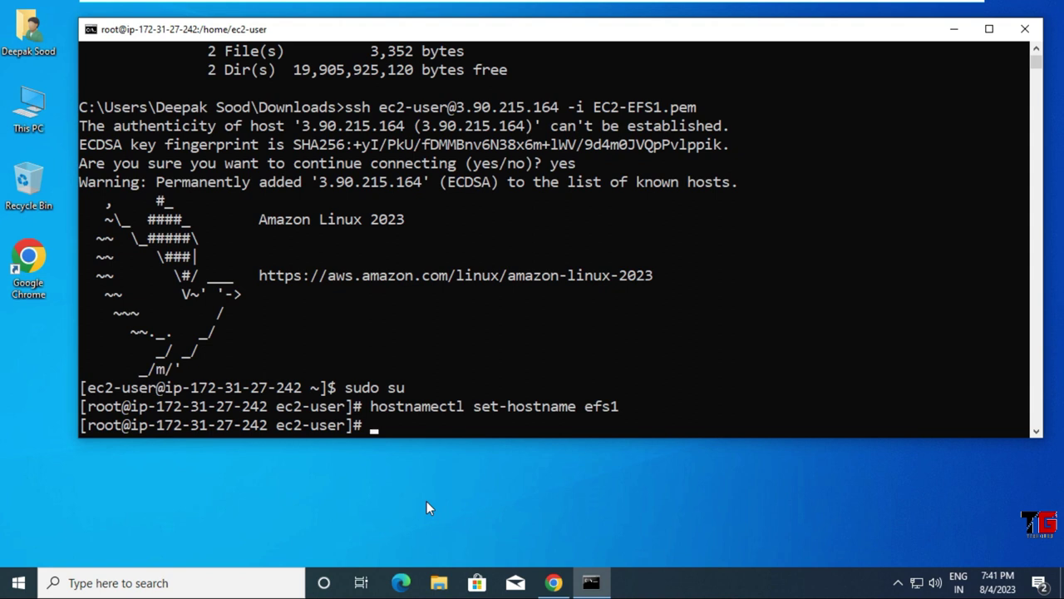
# Step: Restart bash so the prompt shows efs1, then clear and shorten the terminal window
pyautogui.write('bash')
pyautogui.press('Return')
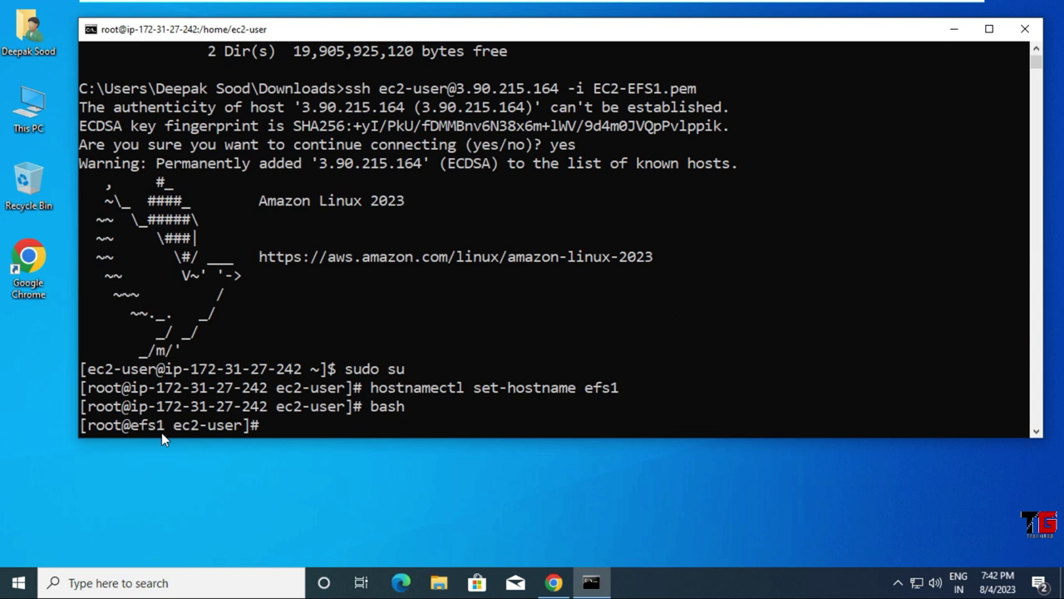
pyautogui.hotkey('ctrl', 'l')
pyautogui.moveTo(162, 437); pyautogui.dragTo(220, 283)
pyautogui.click(349, 397)
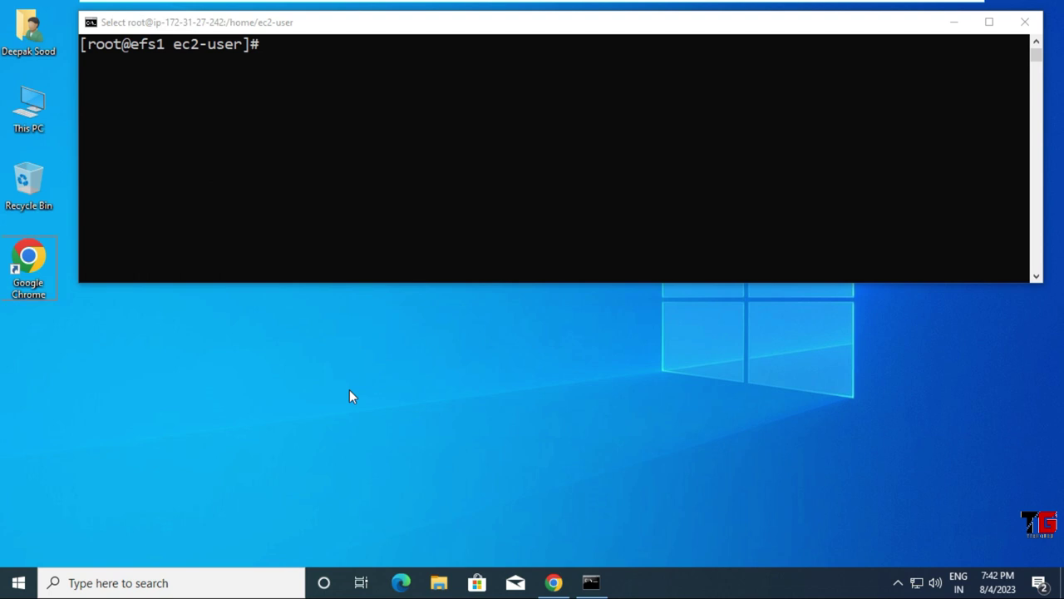
# Step: Open a second Command Prompt and give it a blue background in Properties > Colors
pyautogui.press('super+r')
pyautogui.write('cmd')
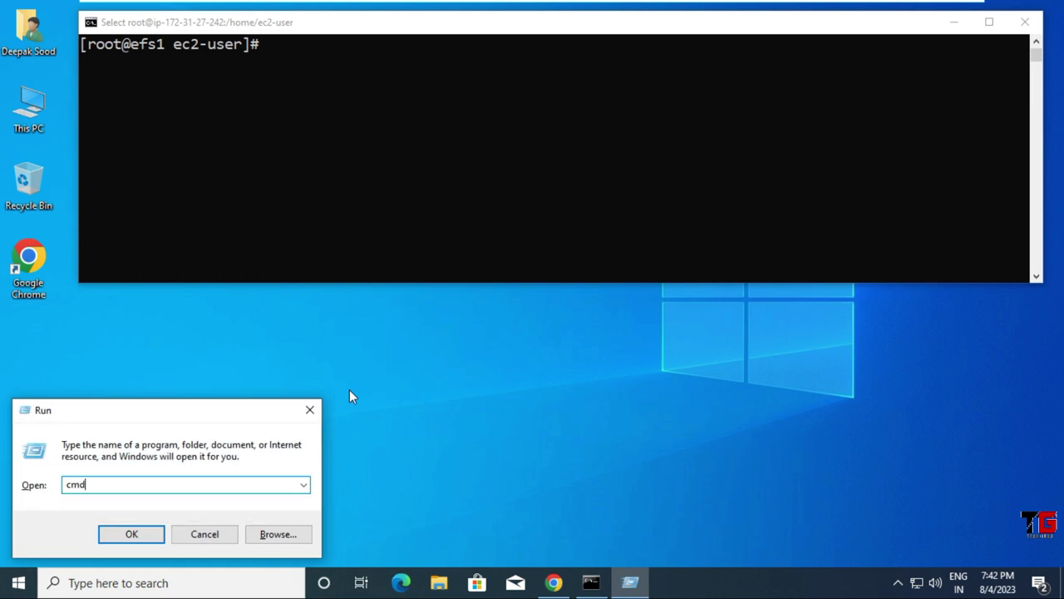
pyautogui.press('Return')
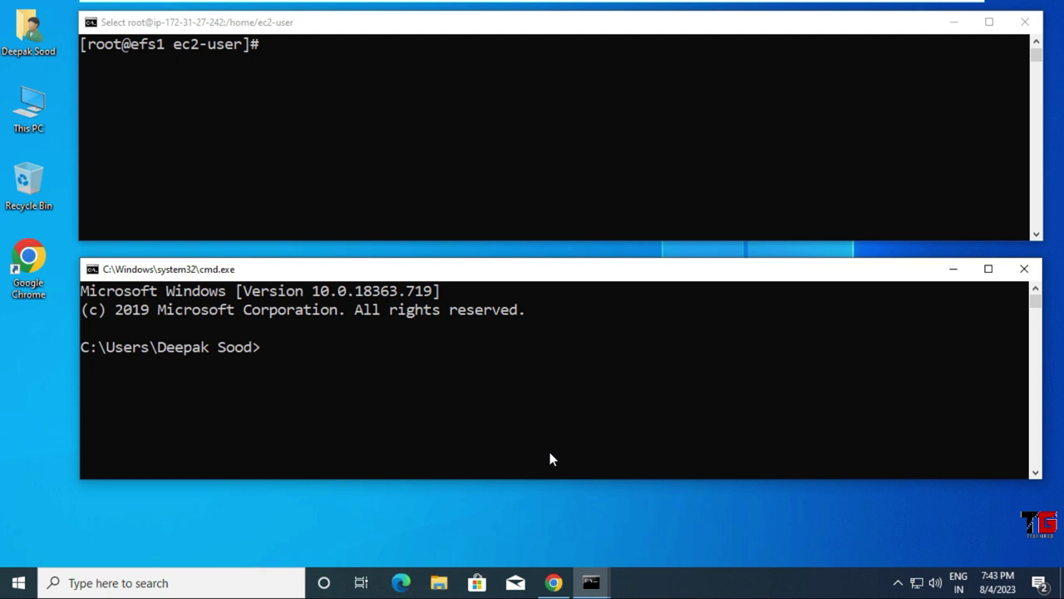
pyautogui.rightClick(362, 275)
pyautogui.click(420, 427)
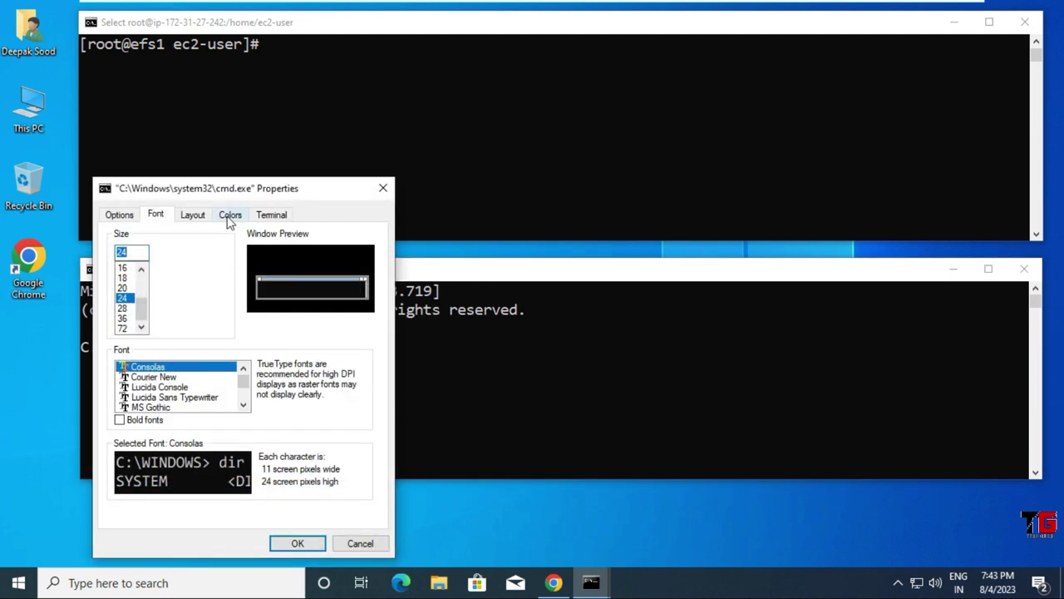
pyautogui.click(231, 216)
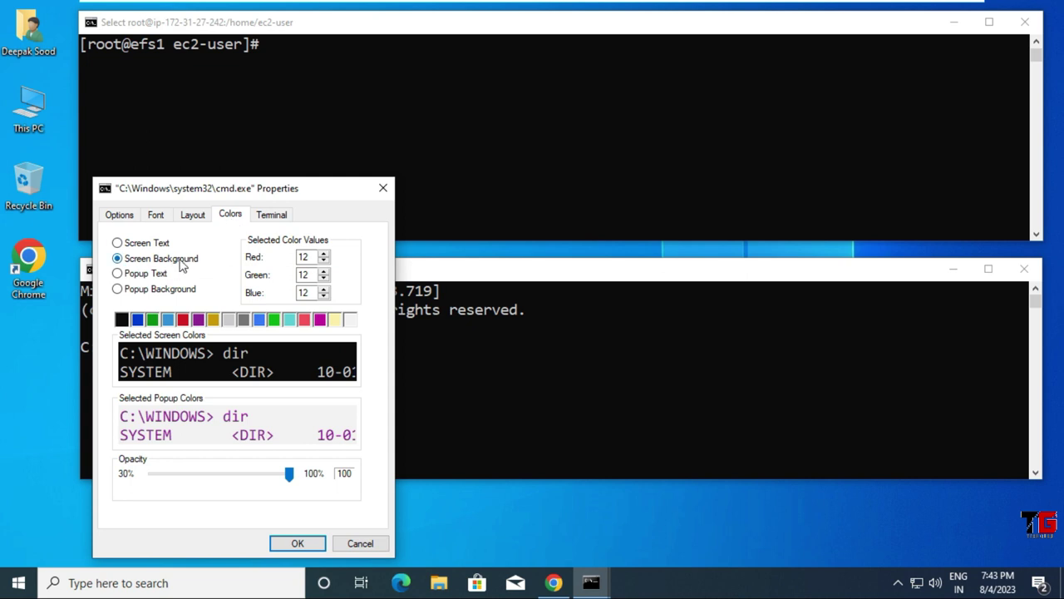
pyautogui.click(138, 320)
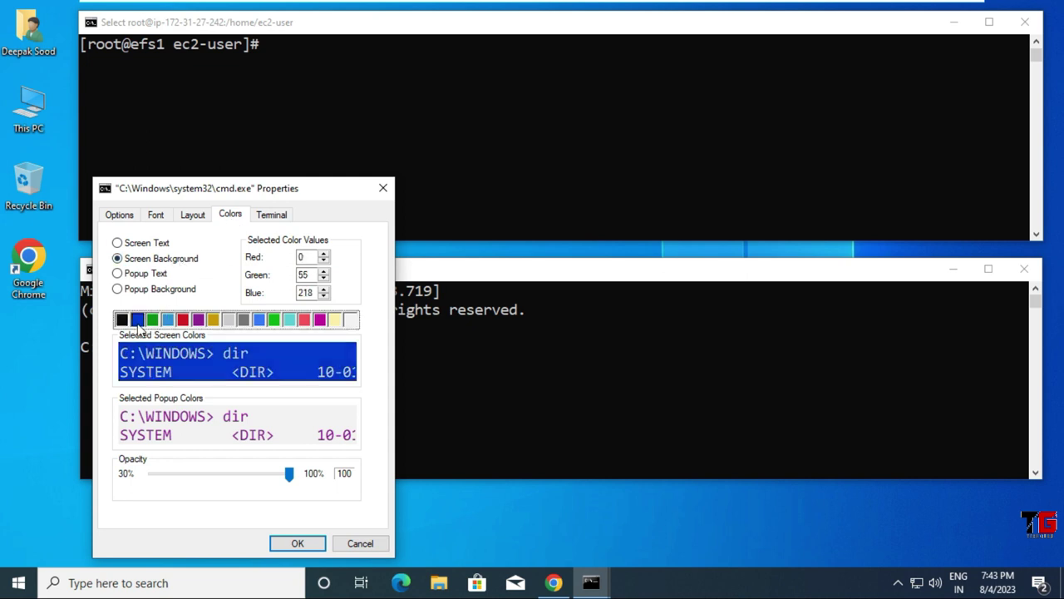
pyautogui.click(297, 544)
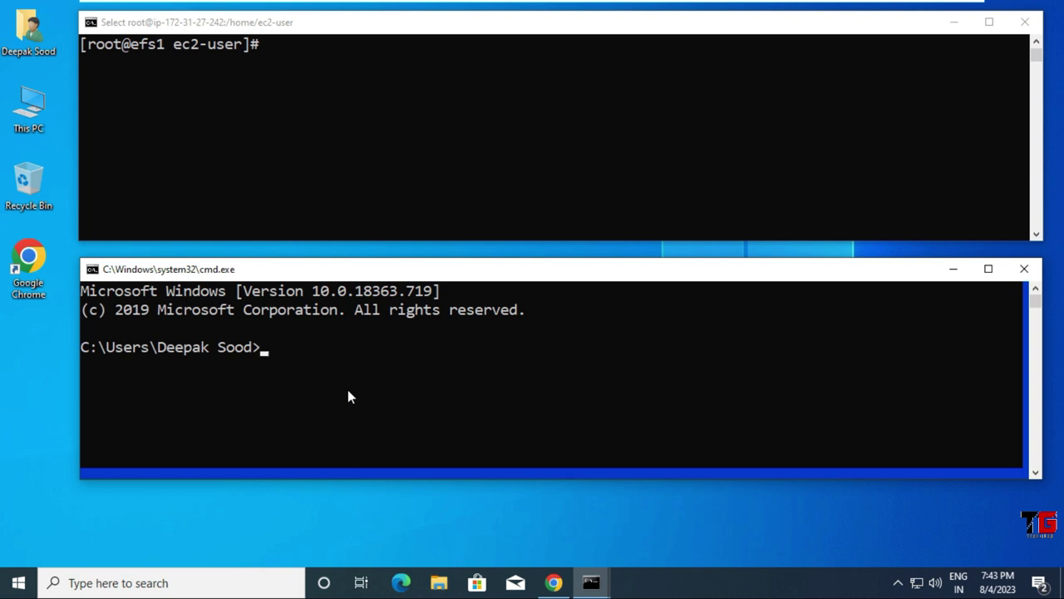
# Step: List the Downloads folder, select the EC2-EFS2.pem file name, and return to the EC2 console
pyautogui.write('cd downl')
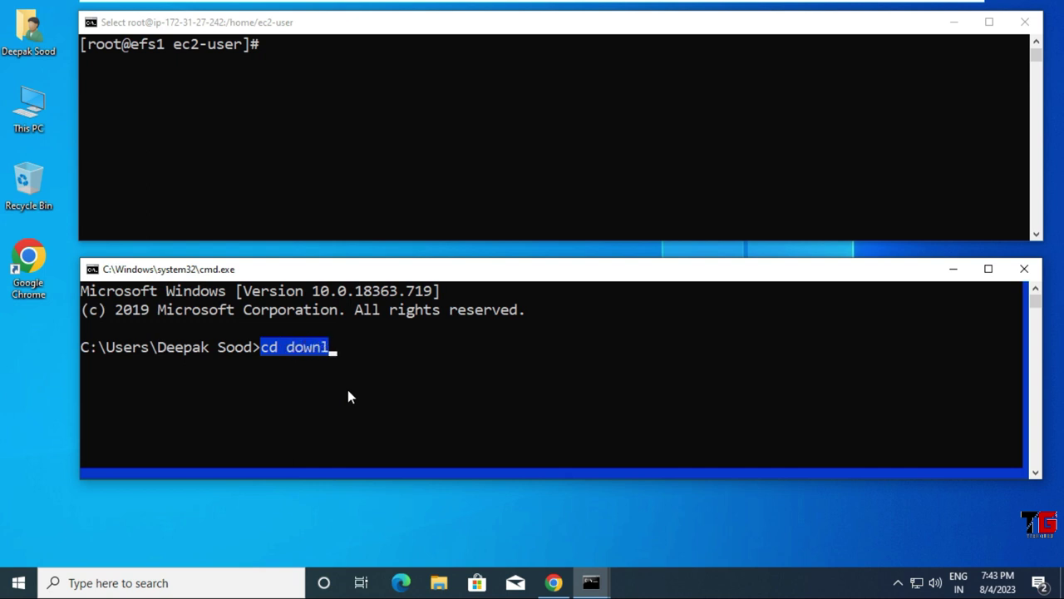
pyautogui.write('oads')
pyautogui.press('Return')
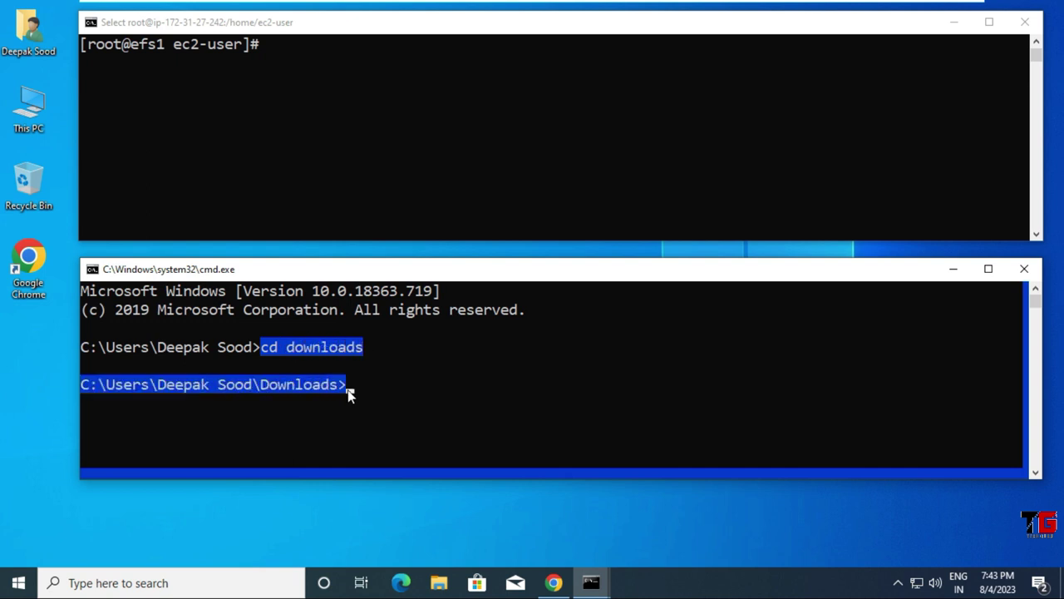
pyautogui.write('dir')
pyautogui.press('Return')
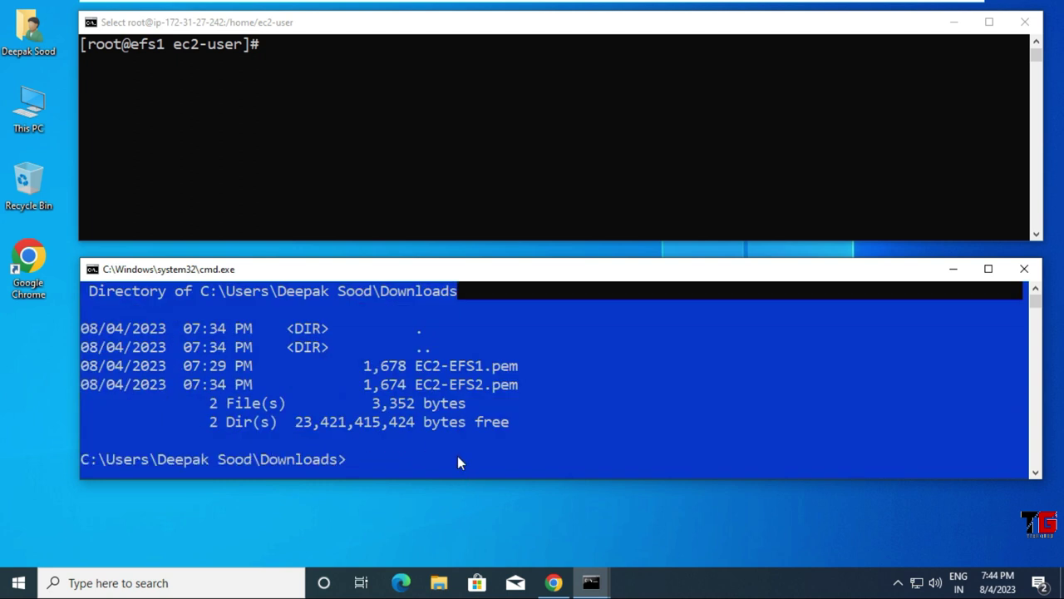
pyautogui.click(419, 386)
pyautogui.moveTo(420, 386); pyautogui.dragTo(512, 384)
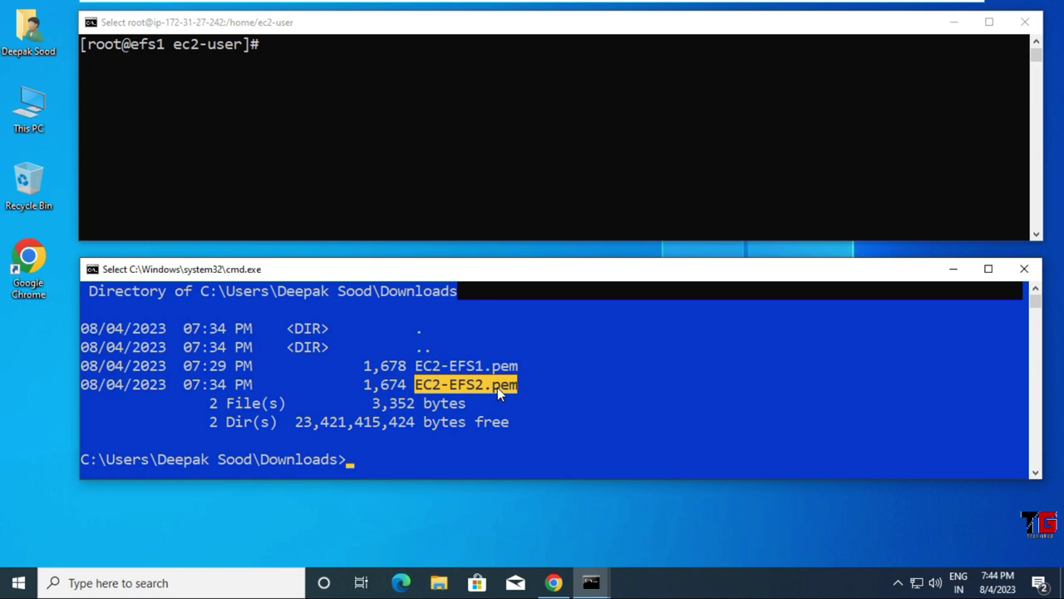
pyautogui.click(552, 582)
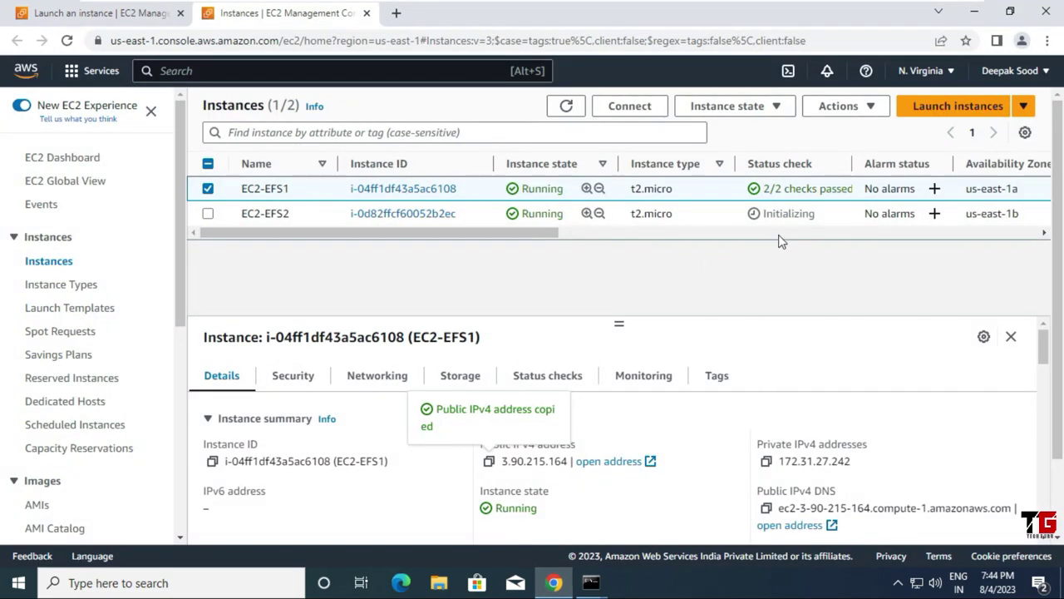
# Step: Refresh the instances list and copy EC2-EFS2's public IPv4 address 34.235.159.96
pyautogui.click(583, 110)
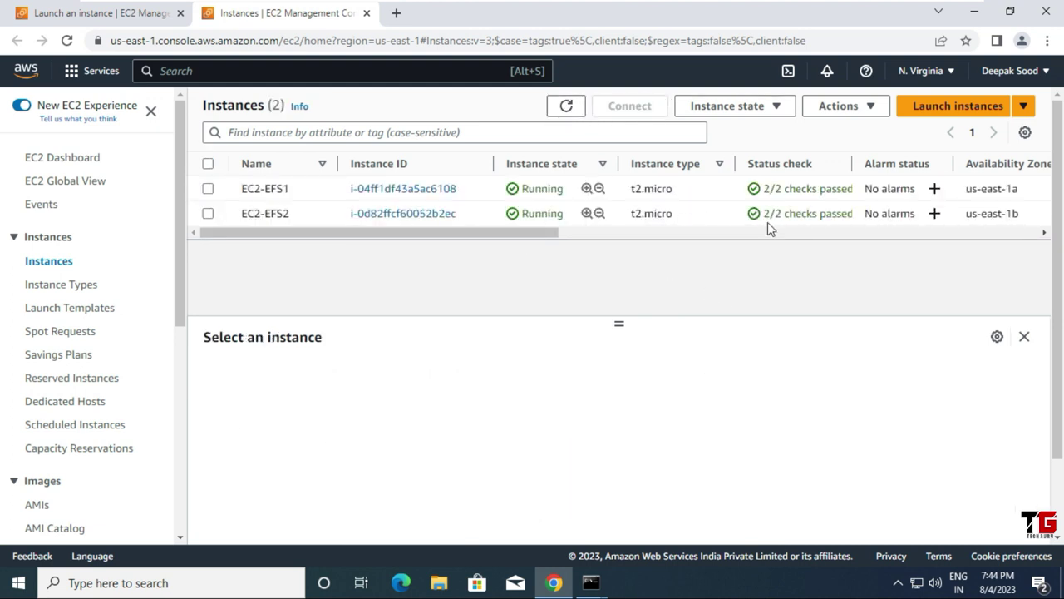
pyautogui.click(208, 214)
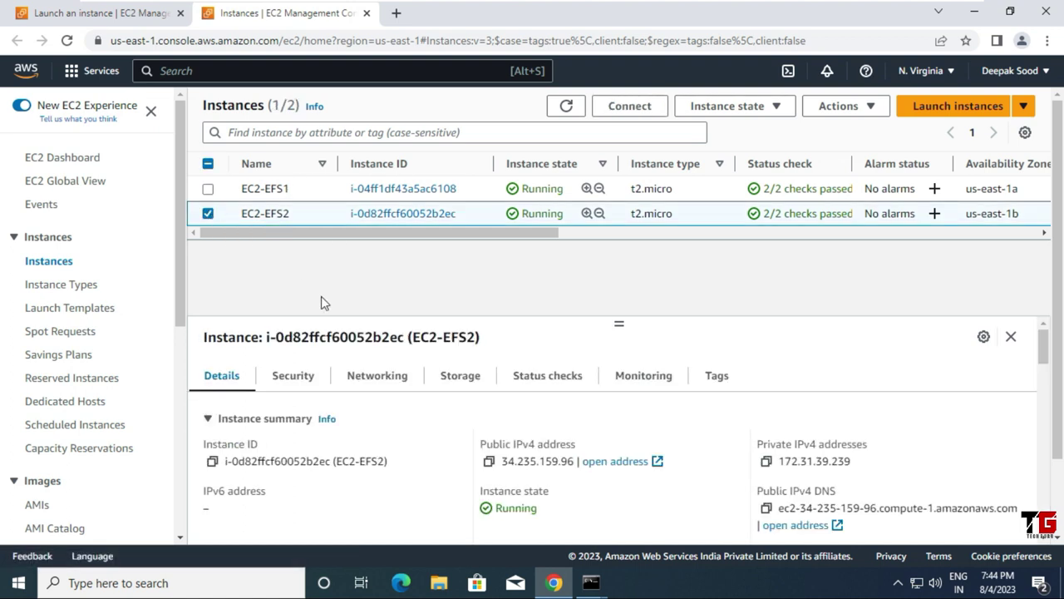
pyautogui.click(489, 462)
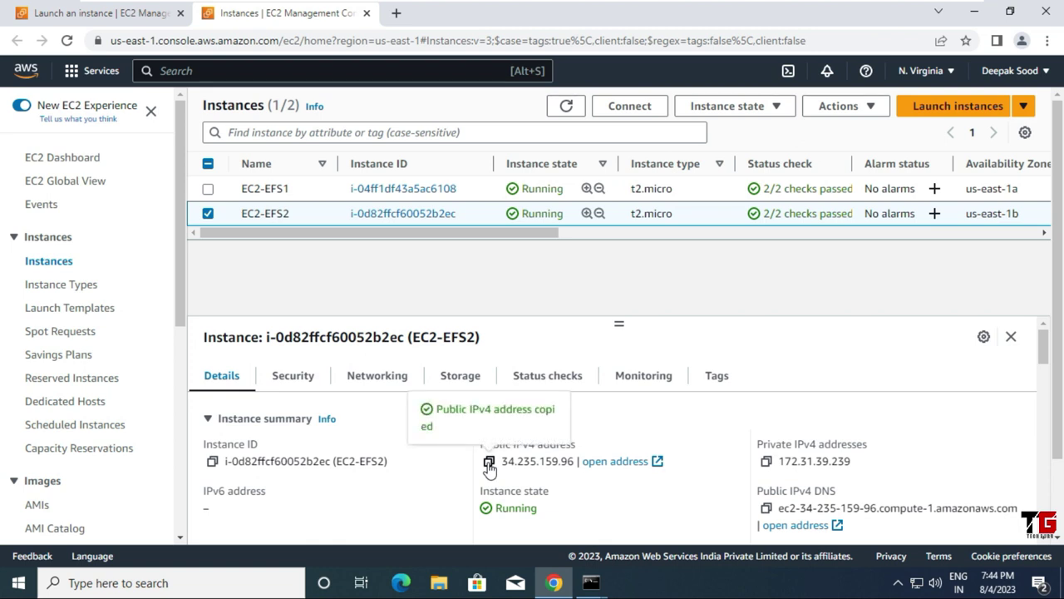
pyautogui.click(981, 15)
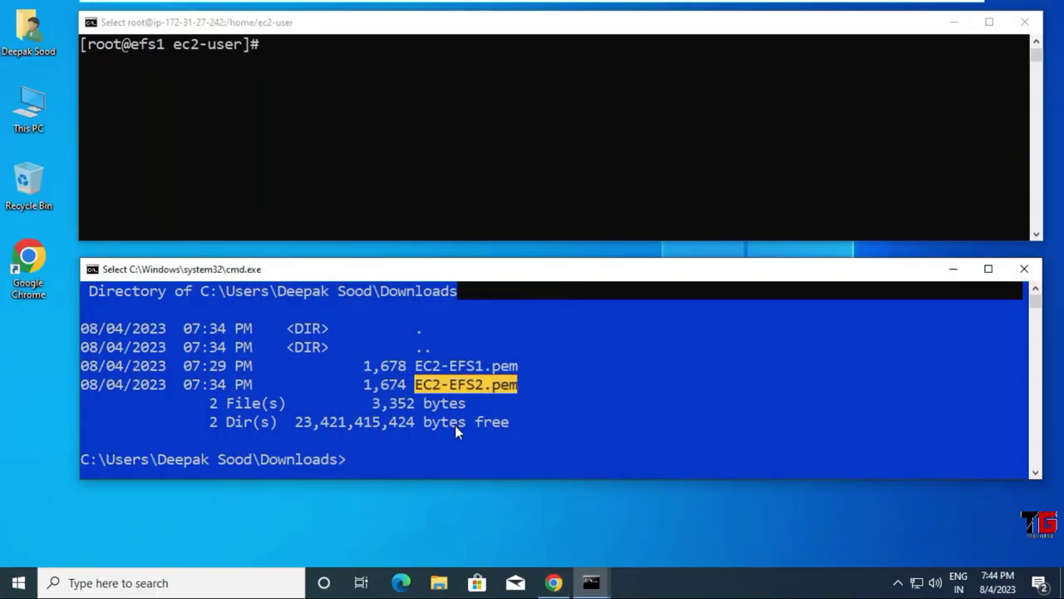
# Step: SSH into 34.235.159.96 as ec2-user with EC2-EFS2.pem, answering yes to the fingerprint
pyautogui.write('ssh ')
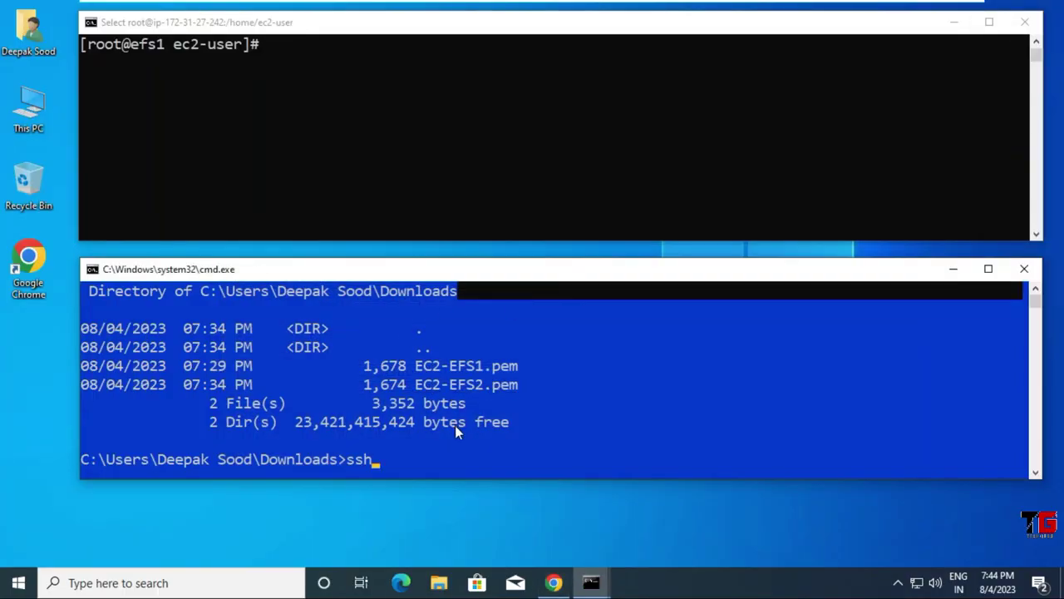
pyautogui.write('ec2-user@')
pyautogui.hotkey('ctrl', 'v')
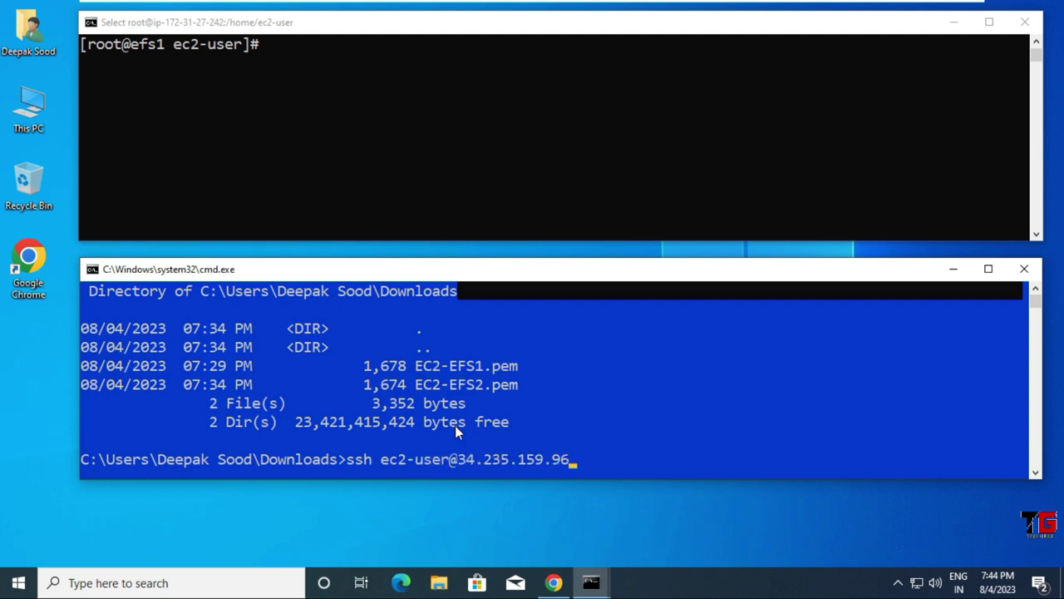
pyautogui.write('-i EC2-EFS2.pem')
pyautogui.press('Return')
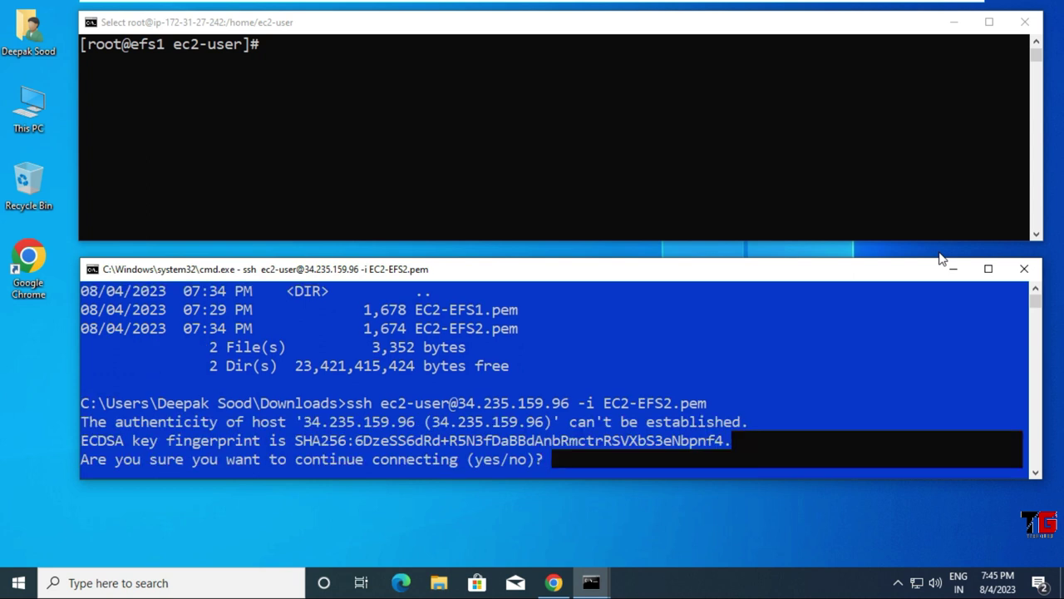
pyautogui.write('yes')
pyautogui.press('Return')
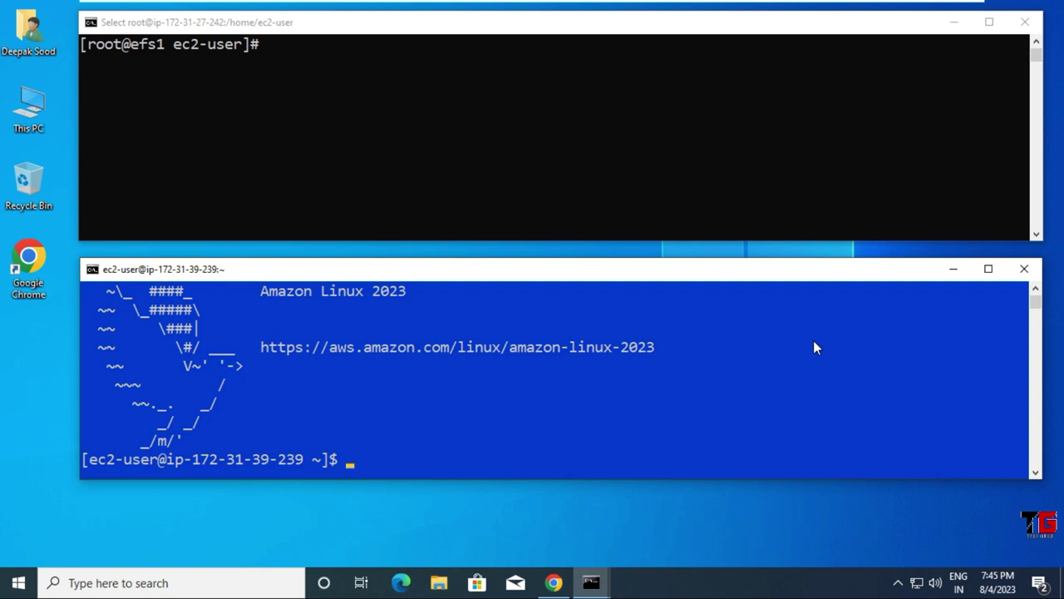
# Step: Become root on the second instance, set its hostname to efs2, restart bash and clear the screen
pyautogui.write('sudo su')
pyautogui.press('Return')
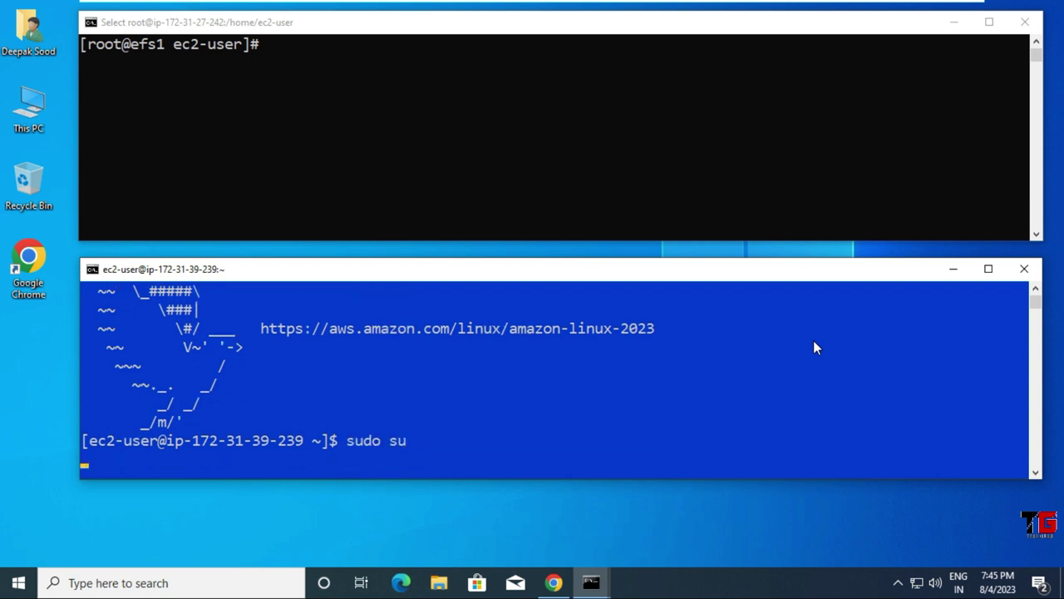
pyautogui.write('host')
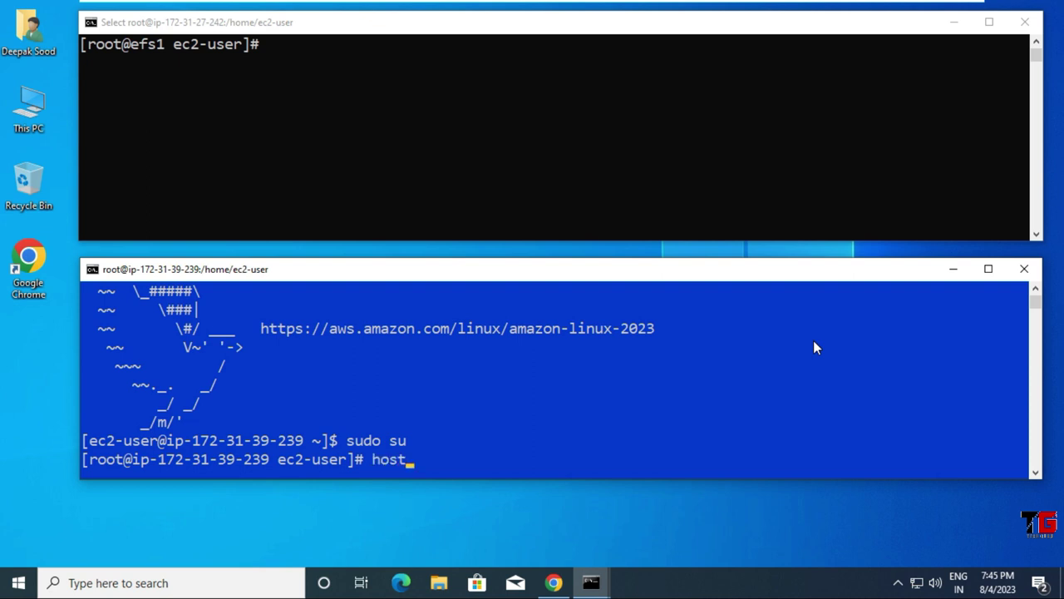
pyautogui.write('namectl se')
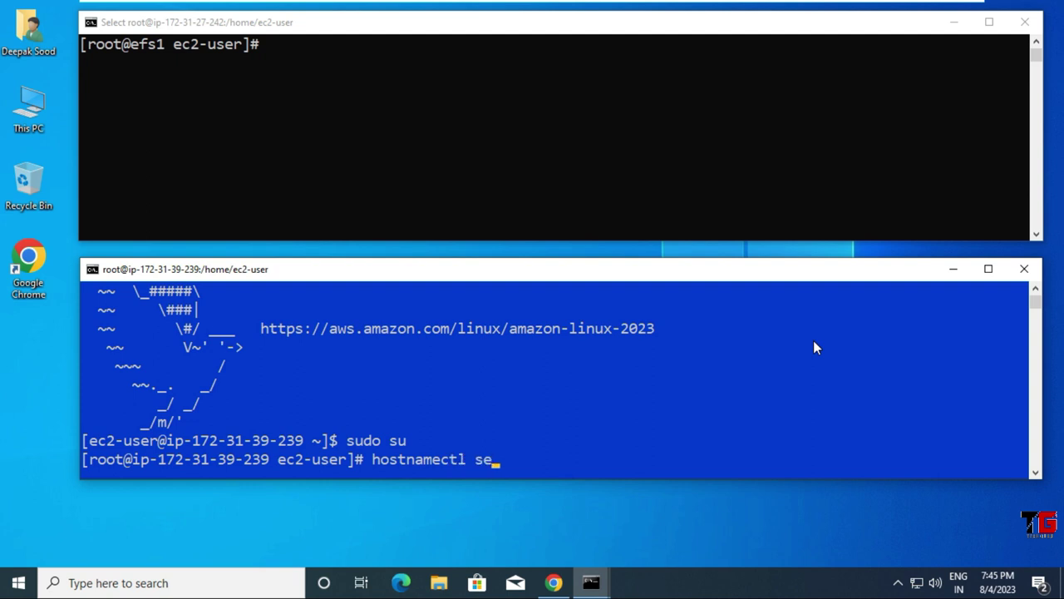
pyautogui.write('t-hostname ')
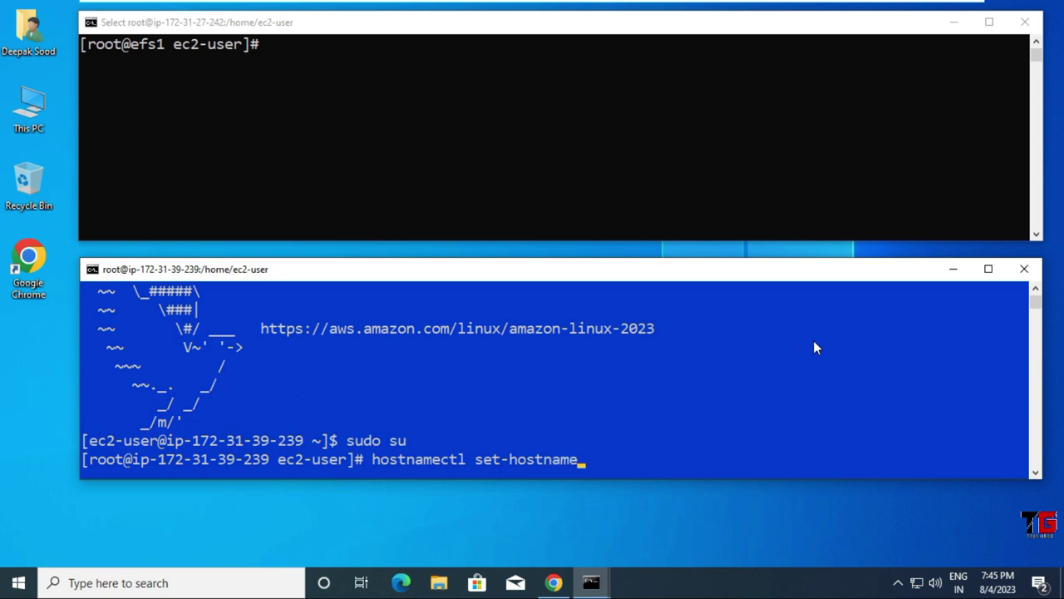
pyautogui.write('efs2')
pyautogui.press('Return')
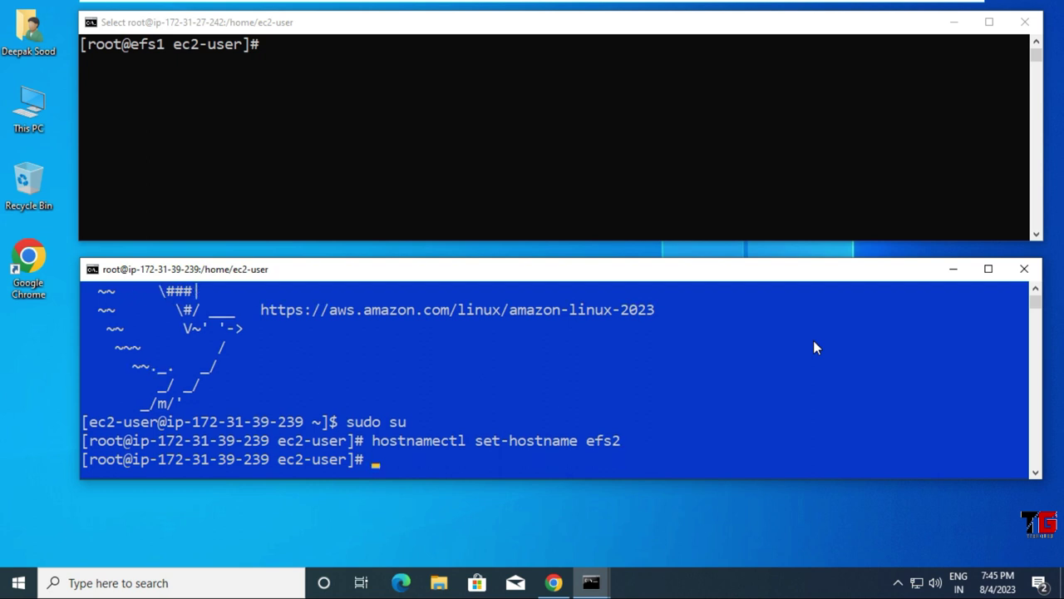
pyautogui.write('bash')
pyautogui.press('Return')
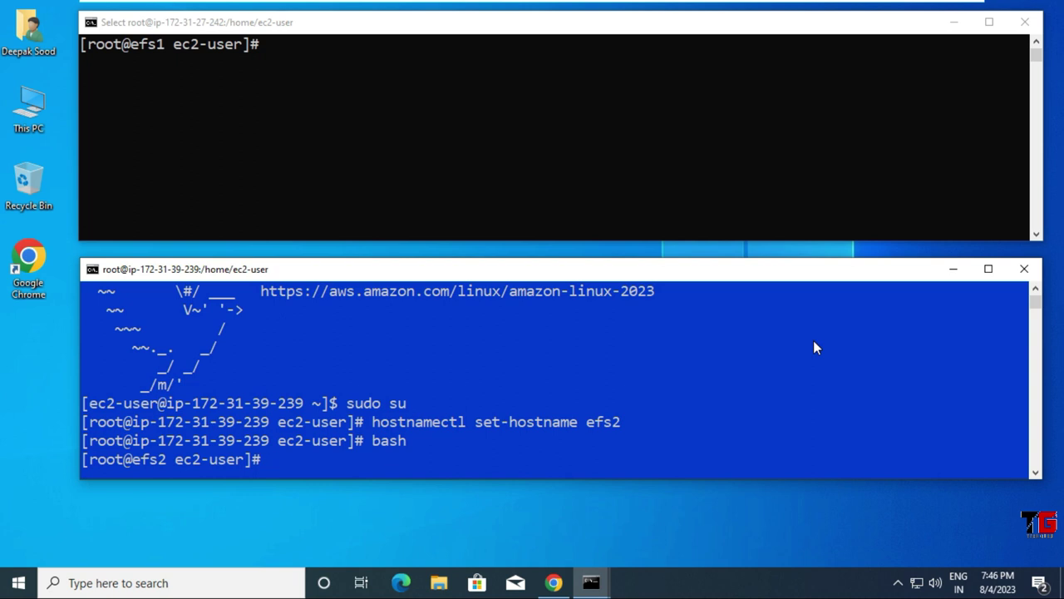
pyautogui.hotkey('ctrl', 'l')
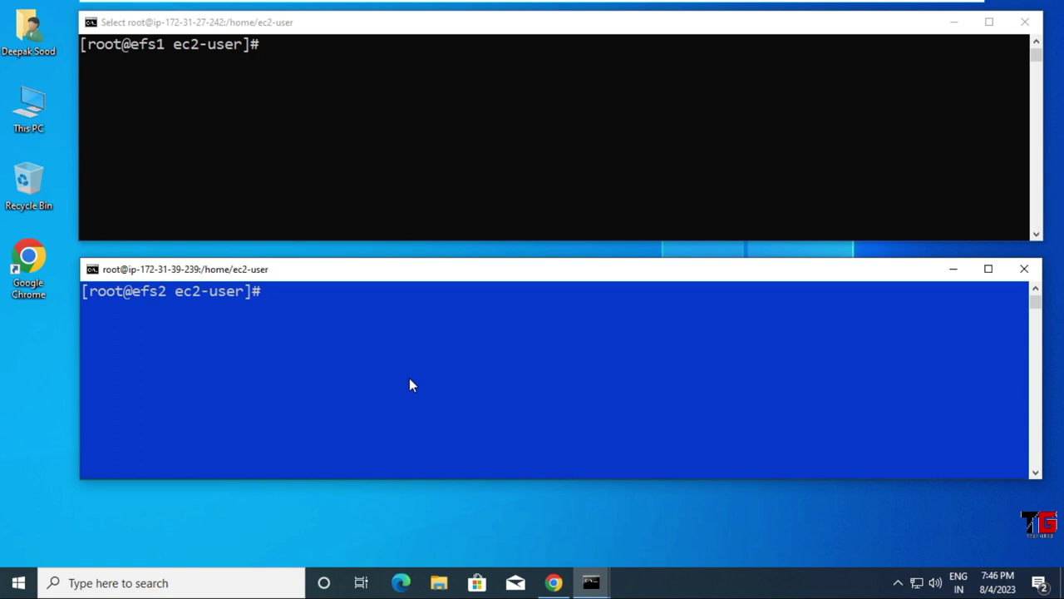
pyautogui.click(553, 583)
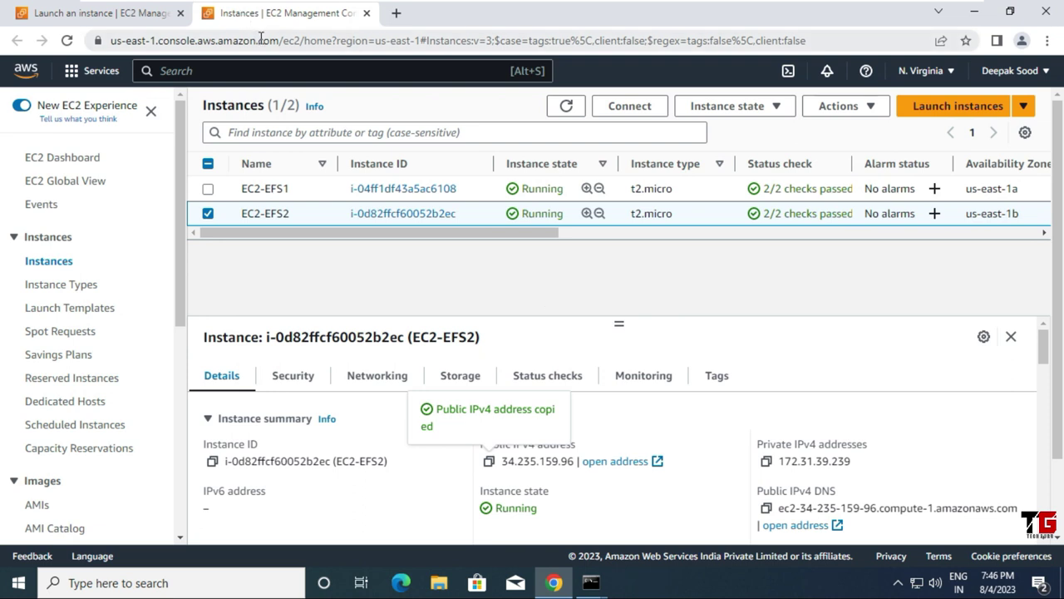
# Step: Find and open the Amazon EFS service from the console search bar
pyautogui.click(127, 20)
pyautogui.click(166, 66)
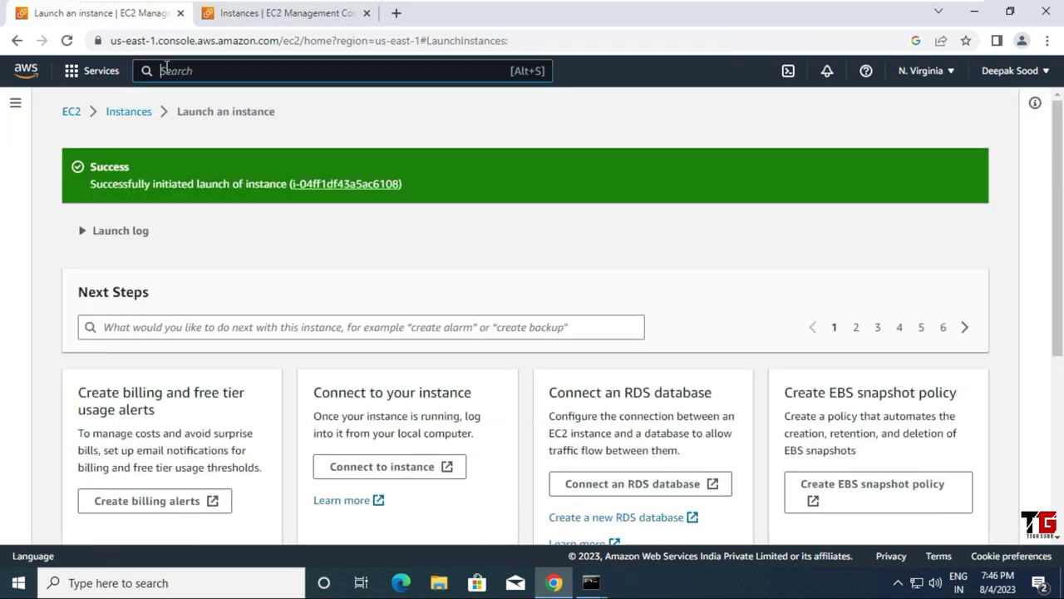
pyautogui.write('ebs')
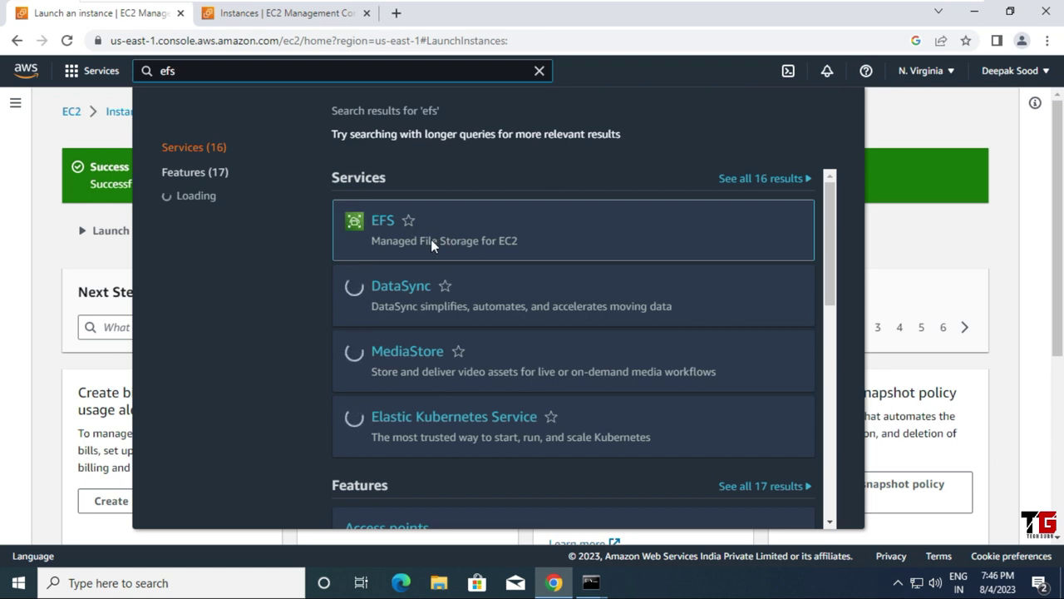
pyautogui.moveTo(380, 227)
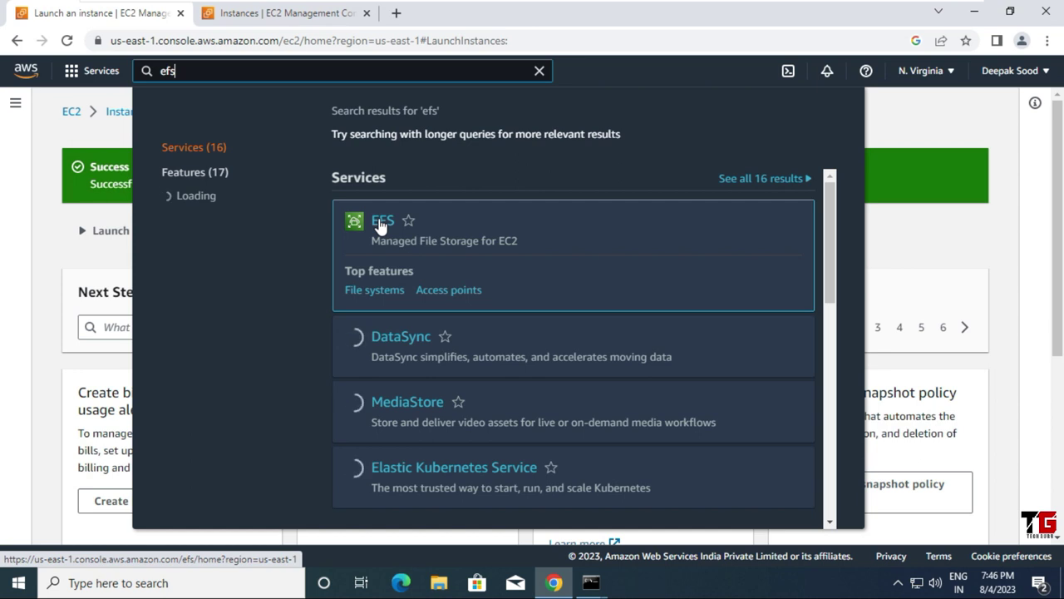
pyautogui.click(380, 223)
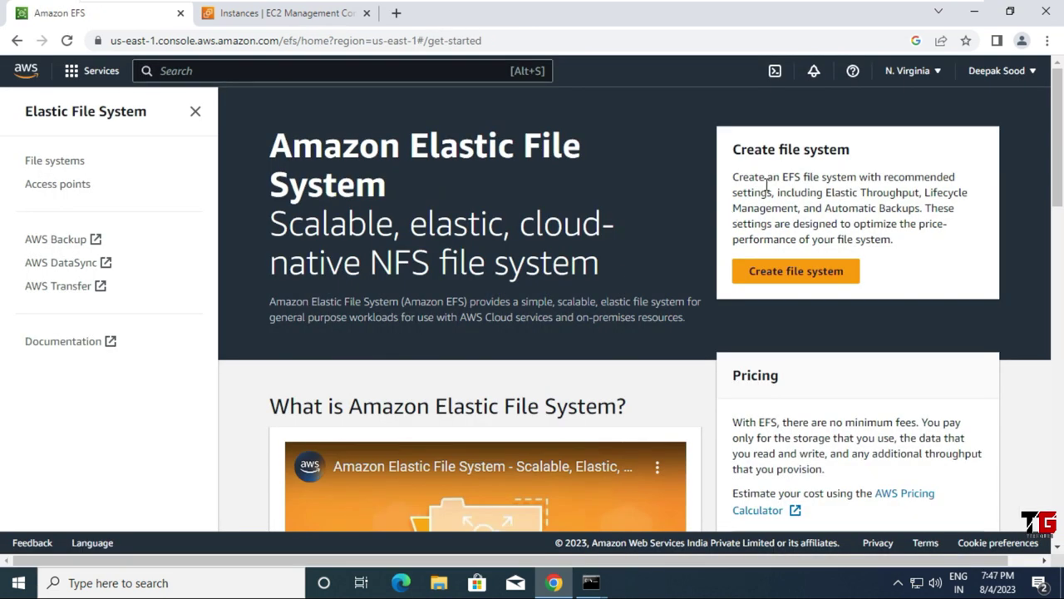
# Step: Start a new file system and enter the name EFS-FS
pyautogui.click(817, 284)
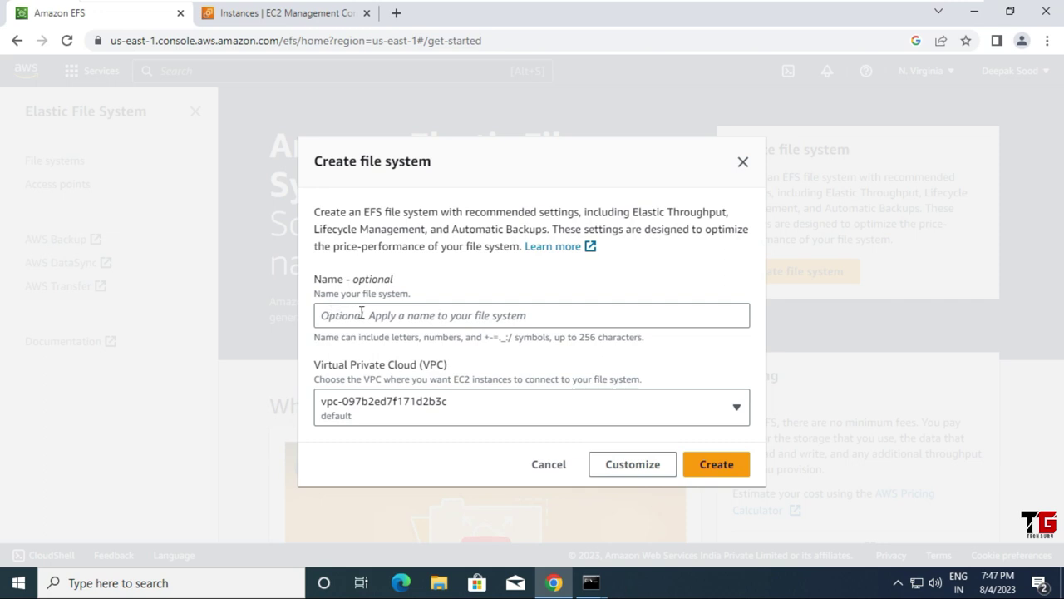
pyautogui.click(370, 314)
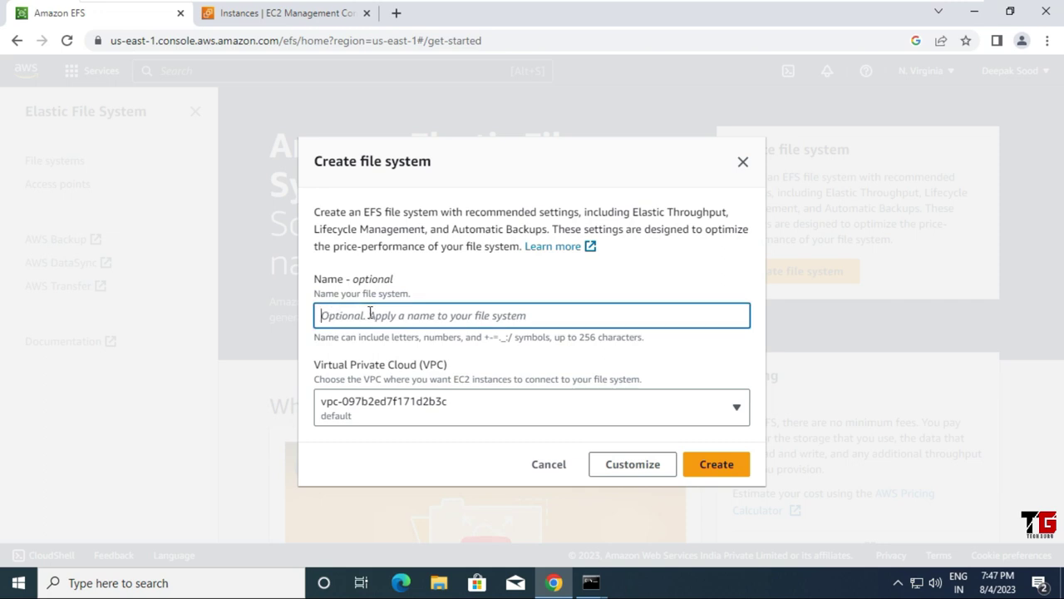
pyautogui.write('EFS-')
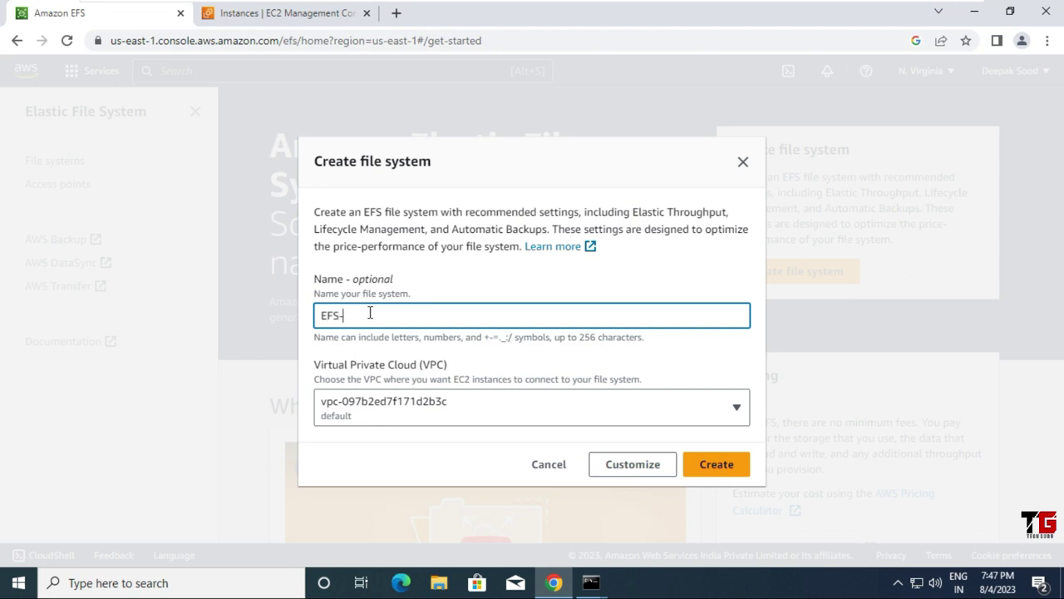
pyautogui.write('FS')
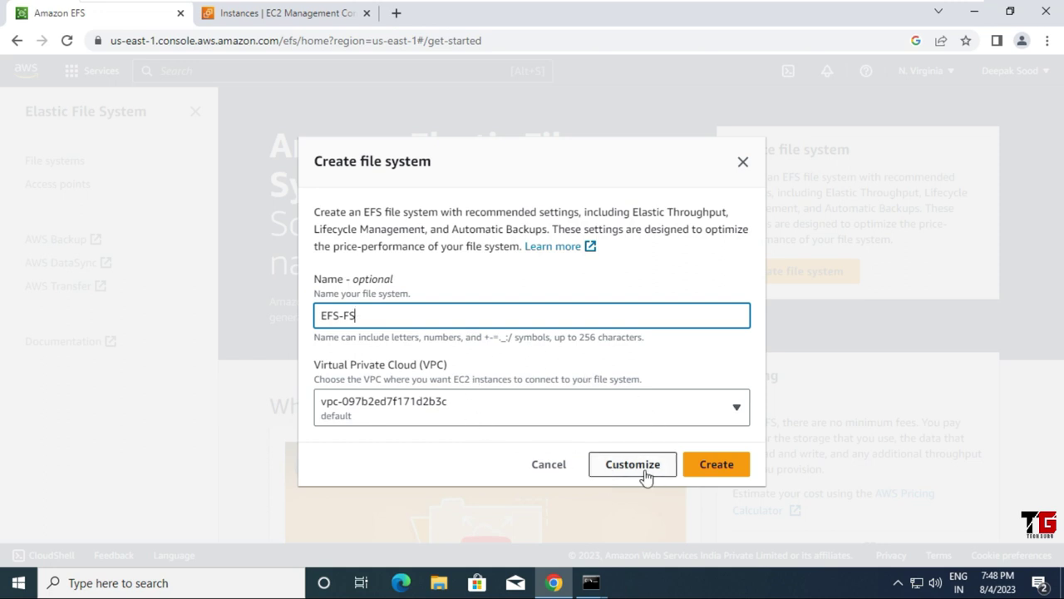
# Step: In the customized settings, try One Zone, then keep Standard storage with default lifecycle and performance
pyautogui.click(648, 474)
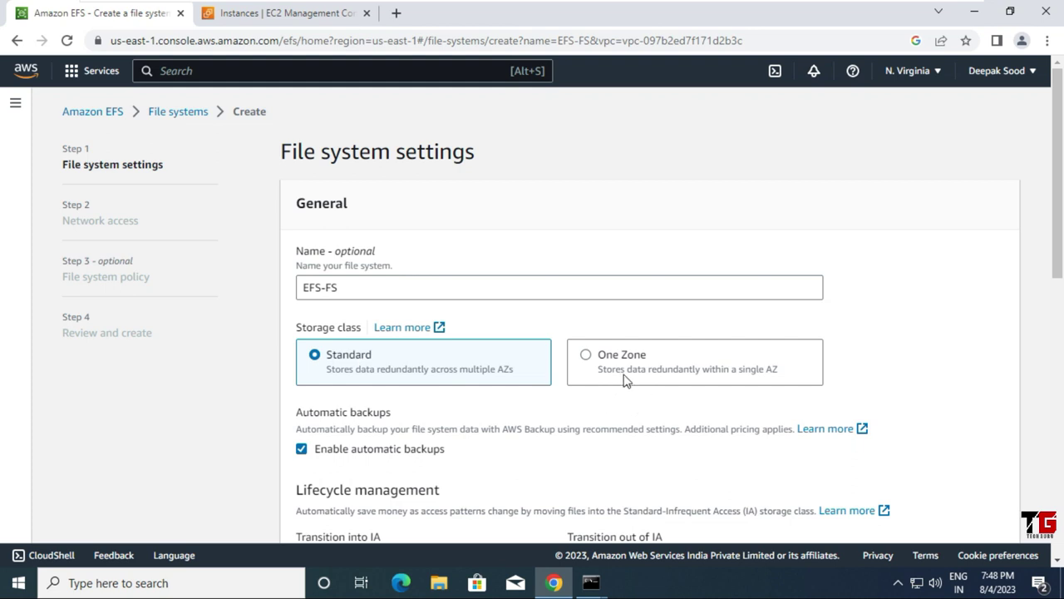
pyautogui.click(586, 356)
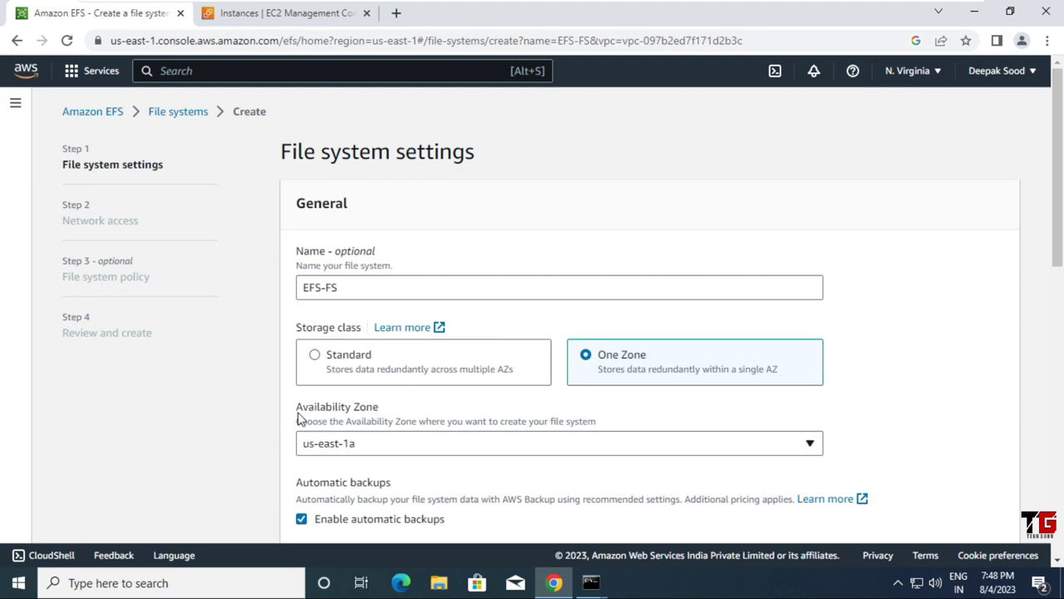
pyautogui.click(396, 450)
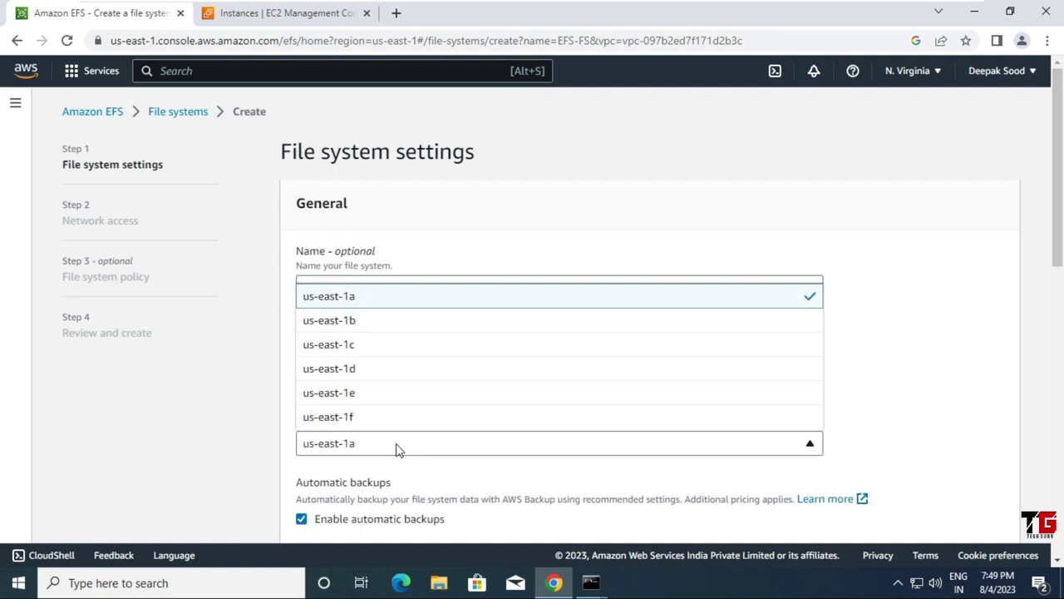
pyautogui.click(484, 260)
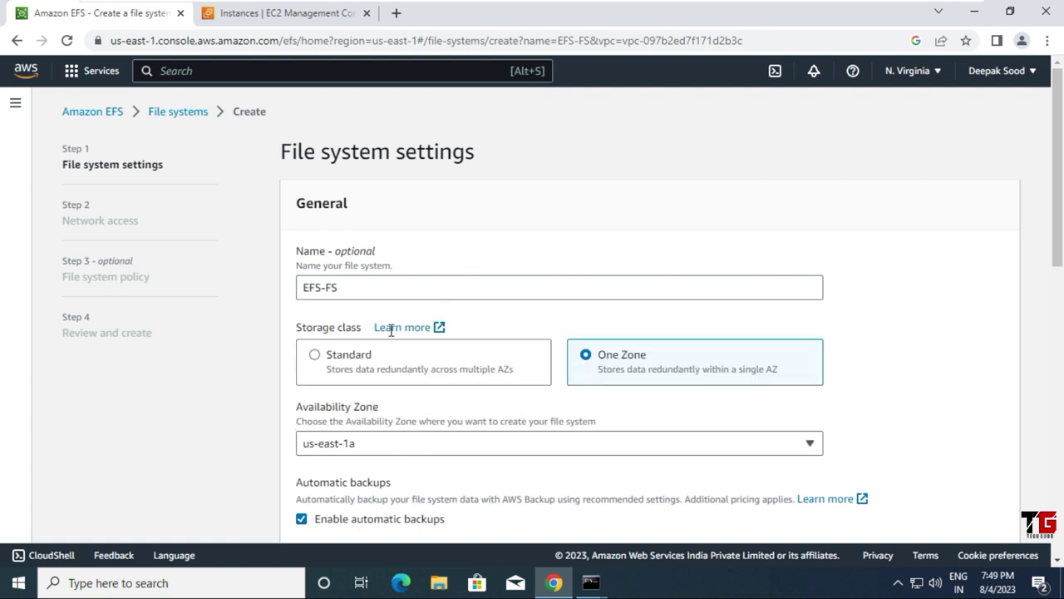
pyautogui.click(316, 355)
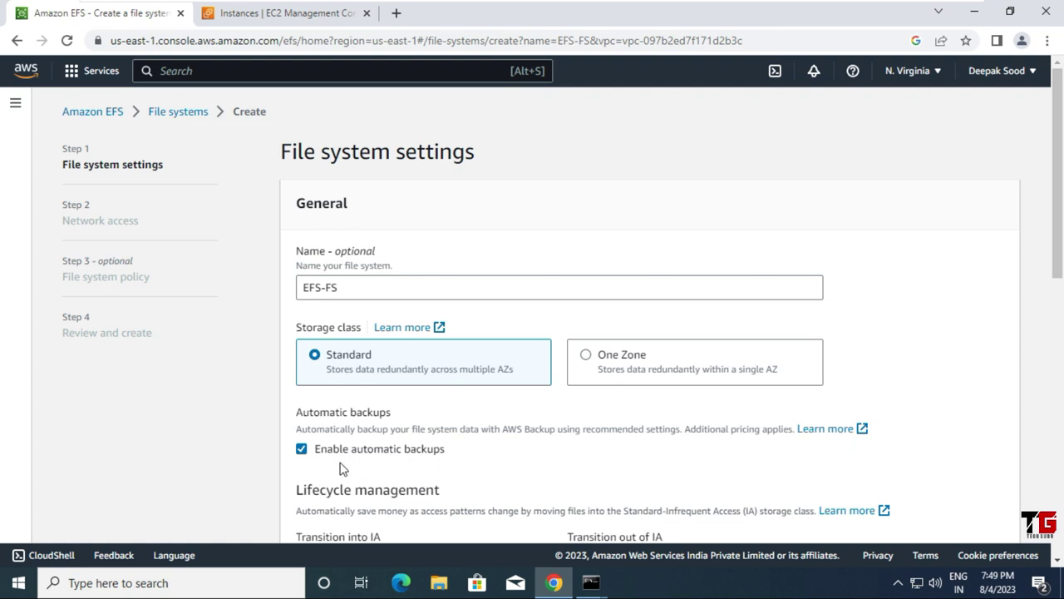
pyautogui.scroll(-2, 416, 465)
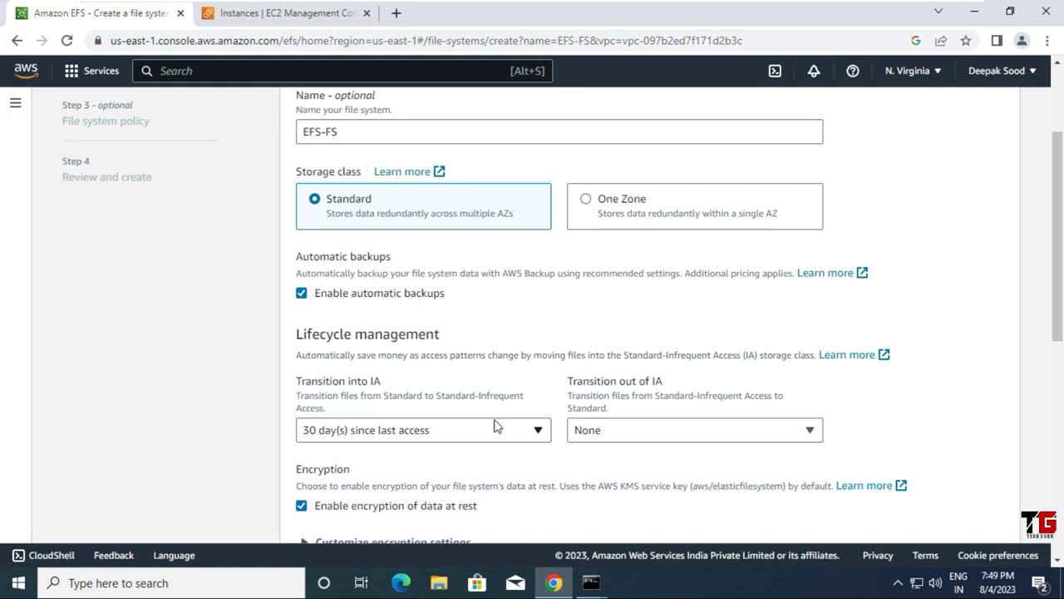
pyautogui.scroll(-2, 496, 424)
pyautogui.scroll(-2, 496, 426)
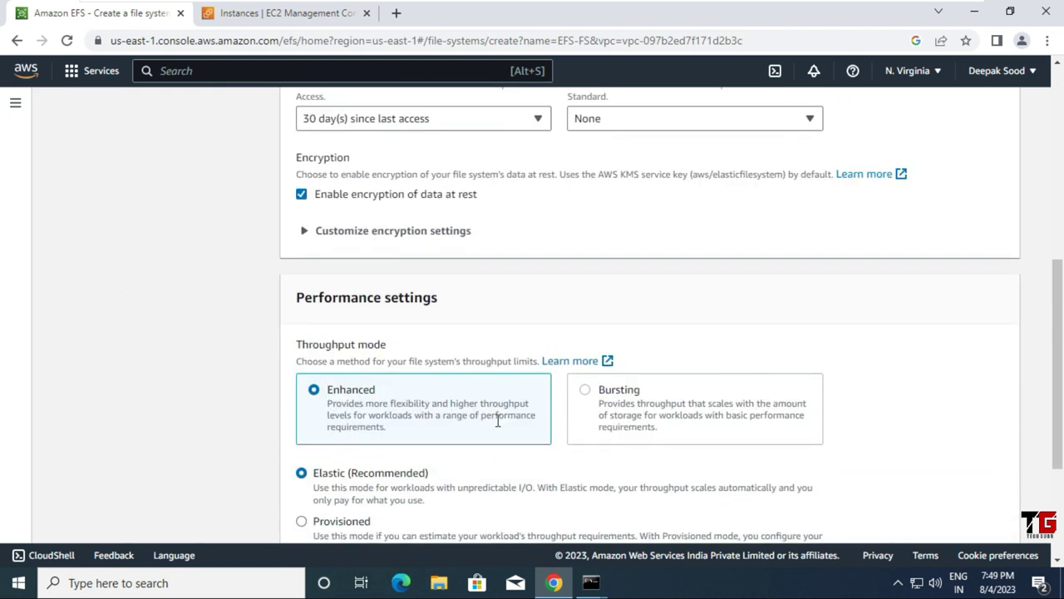
pyautogui.scroll(-1, 497, 422)
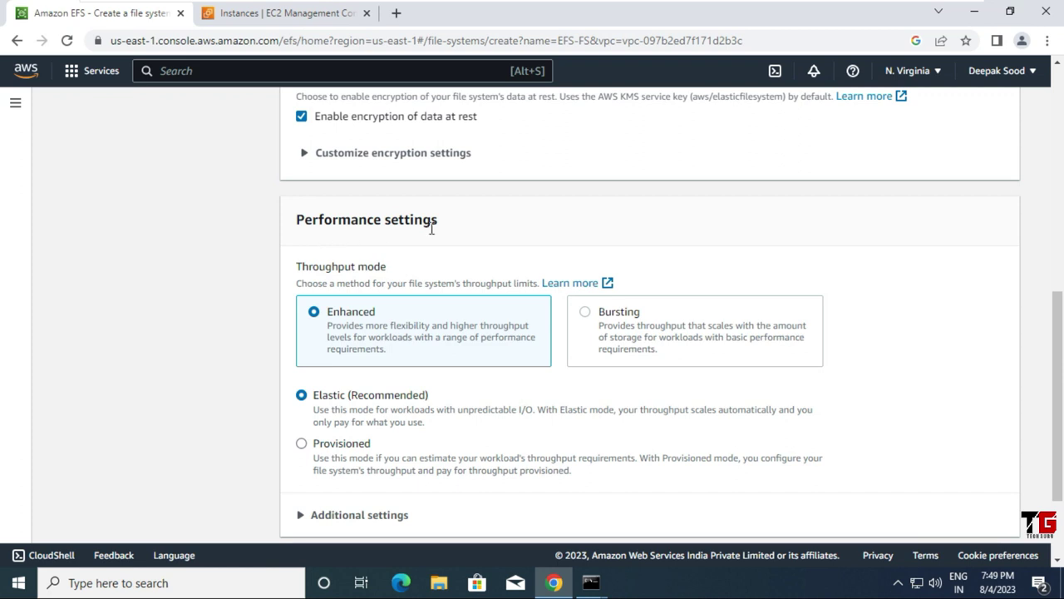
pyautogui.scroll(-2, 429, 428)
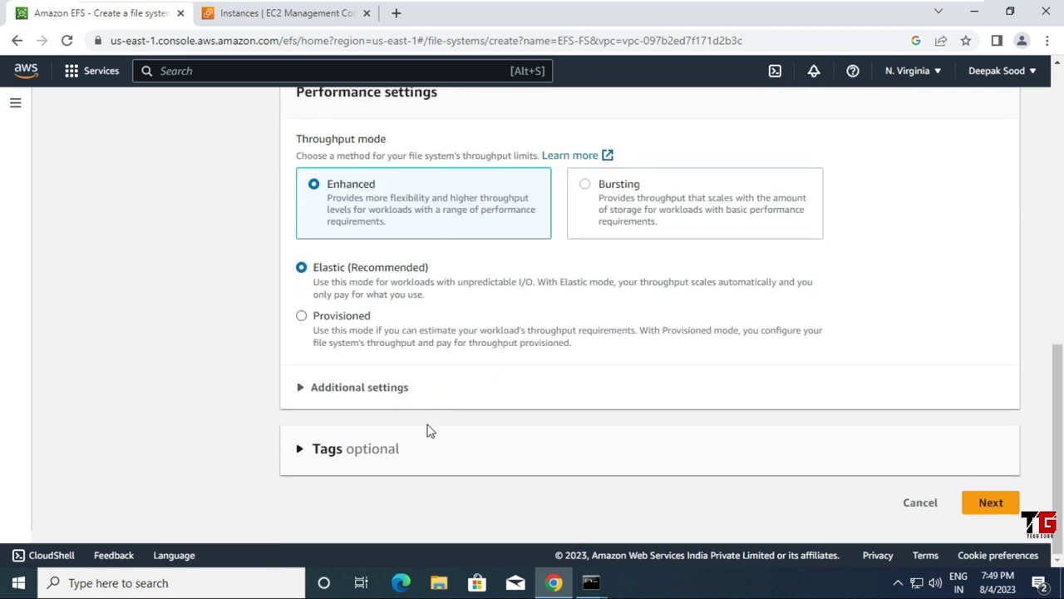
# Step: Remove the us-east-1f, 1e, 1d and 1c mount targets, keeping only 1a and 1b
pyautogui.click(987, 503)
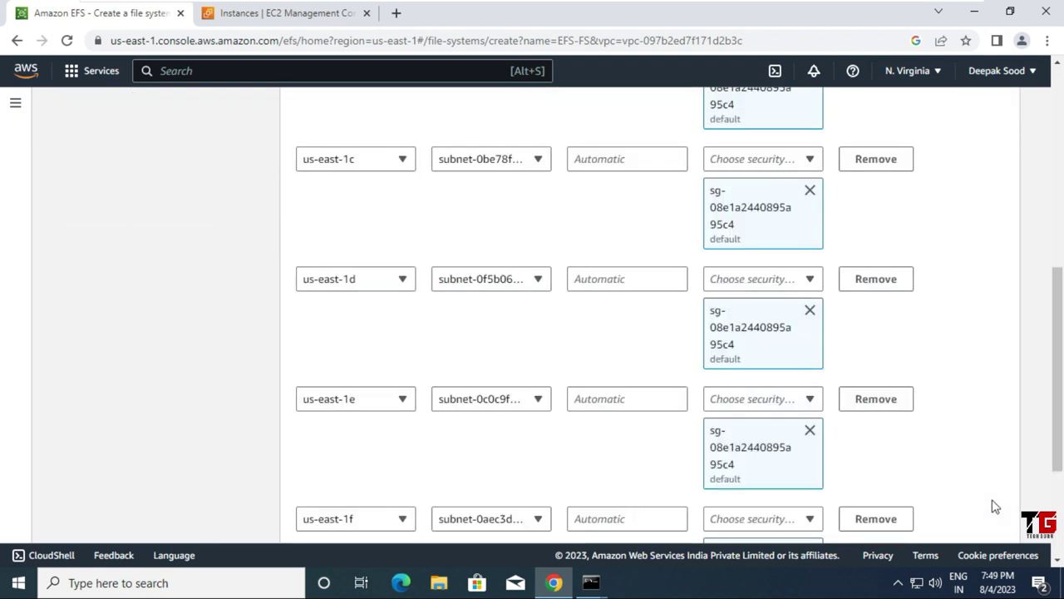
pyautogui.scroll(6, 490, 283)
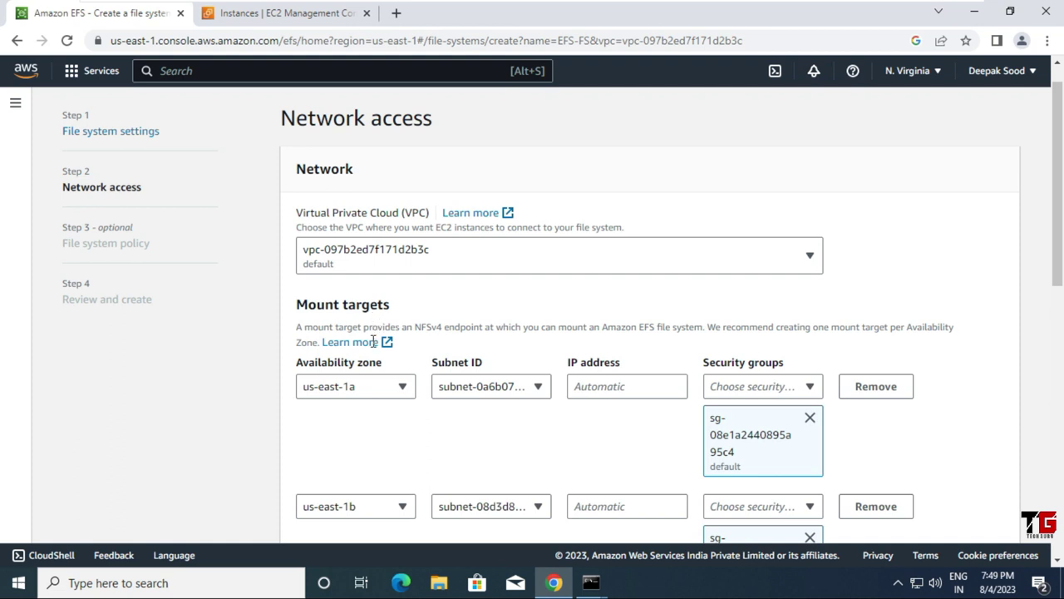
pyautogui.scroll(-1, 408, 407)
pyautogui.scroll(-7, 407, 409)
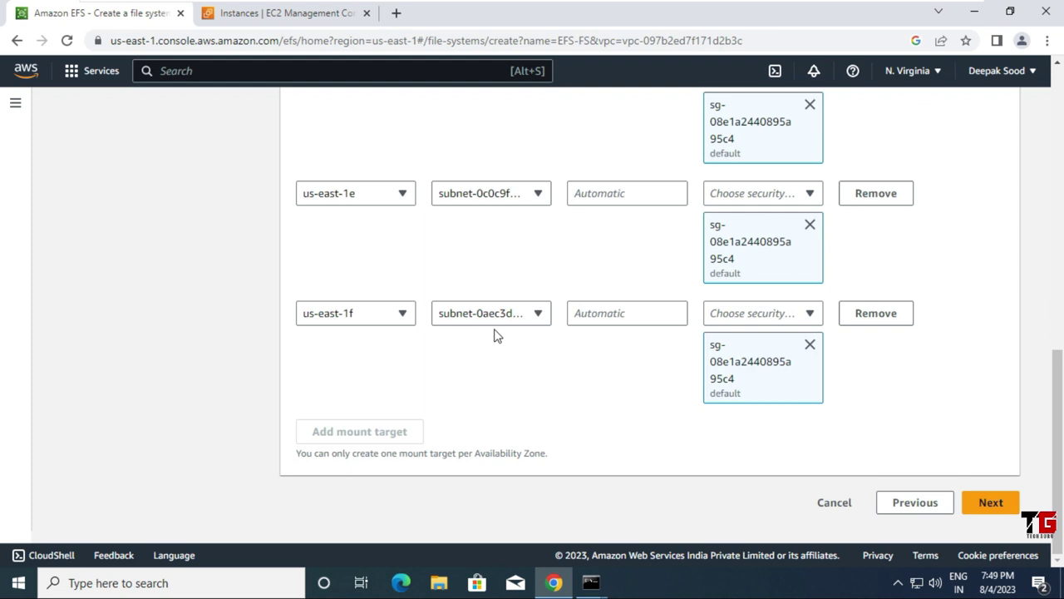
pyautogui.click(893, 323)
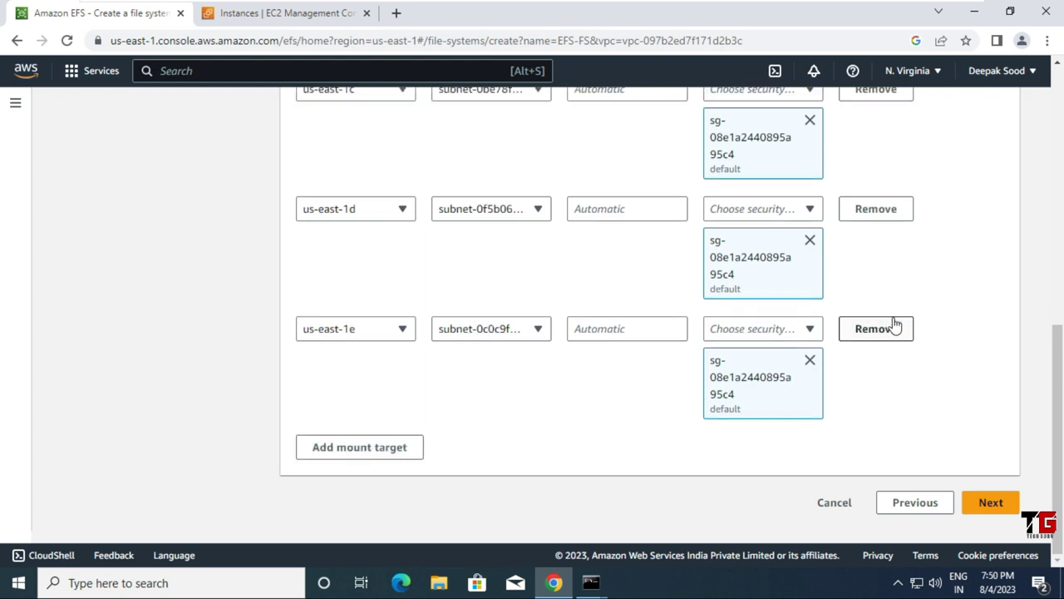
pyautogui.click(887, 330)
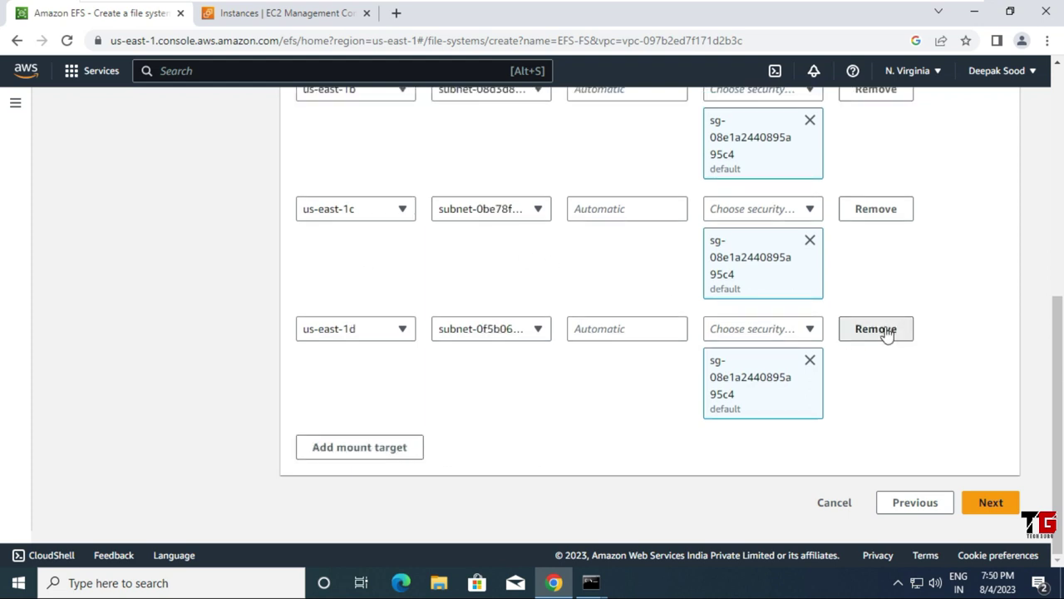
pyautogui.click(886, 333)
pyautogui.click(888, 336)
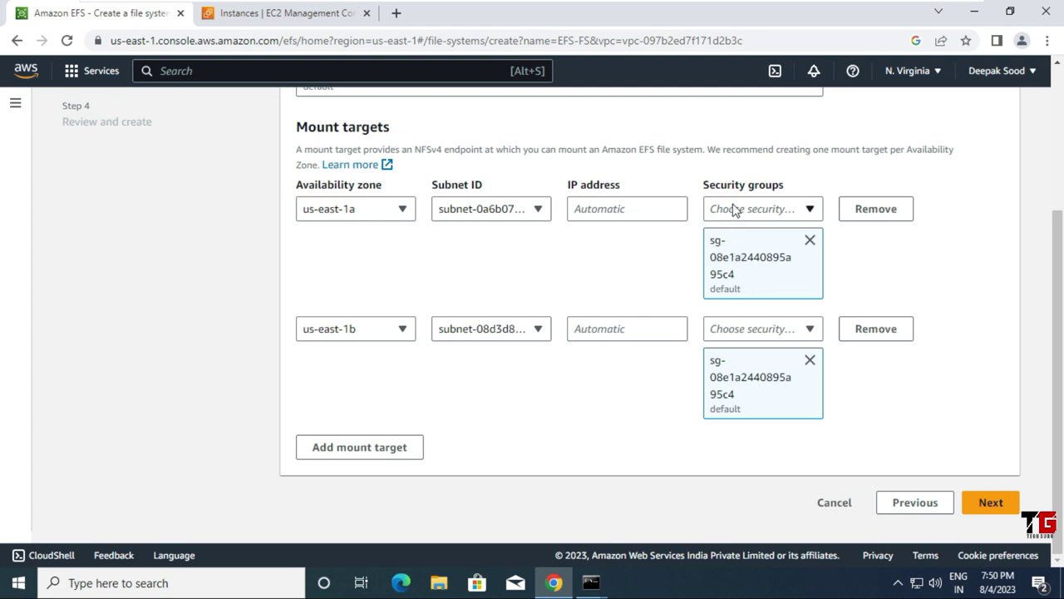
# Step: Replace the default security group with SG-EFS on the us-east-1a and us-east-1b mount targets
pyautogui.click(810, 240)
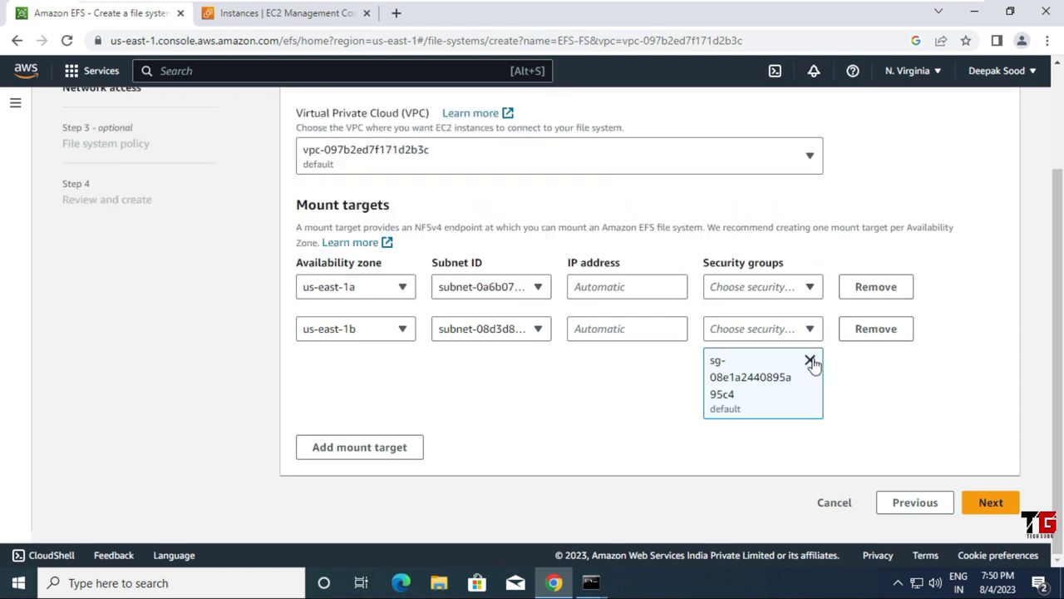
pyautogui.click(810, 360)
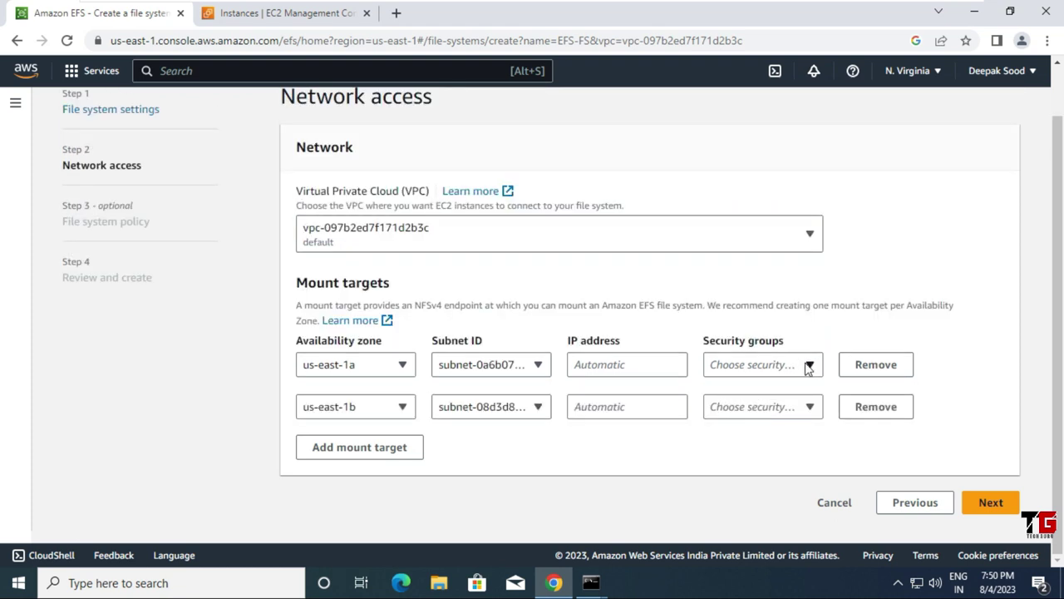
pyautogui.click(810, 367)
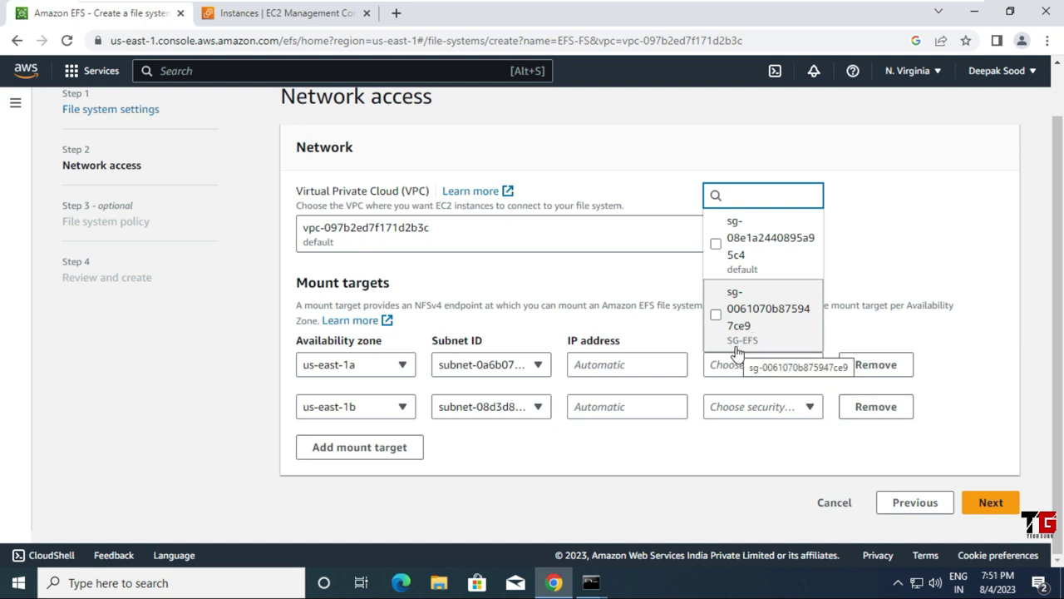
pyautogui.click(787, 330)
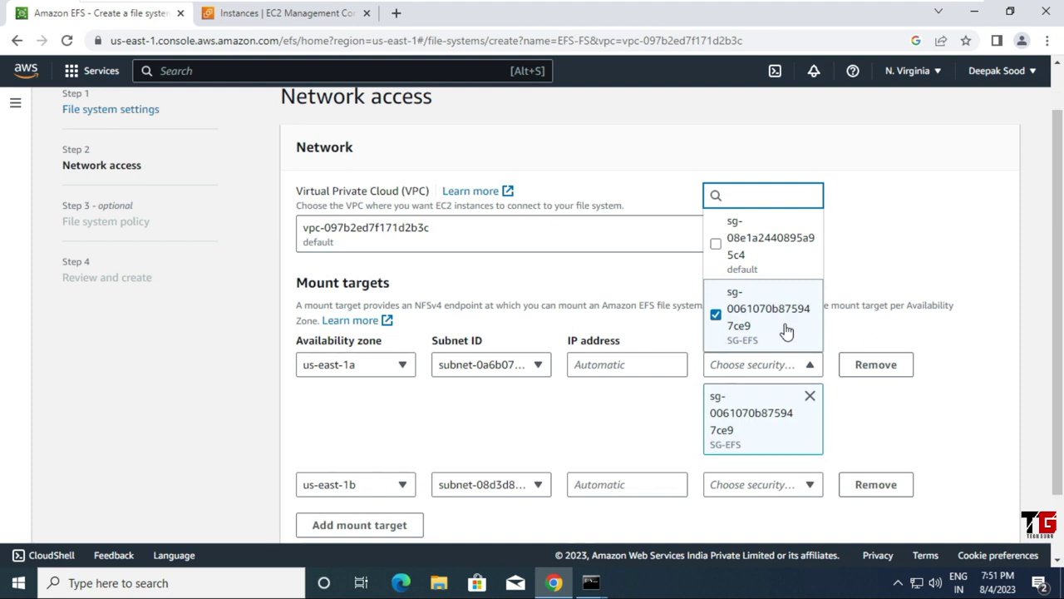
pyautogui.scroll(-1, 909, 414)
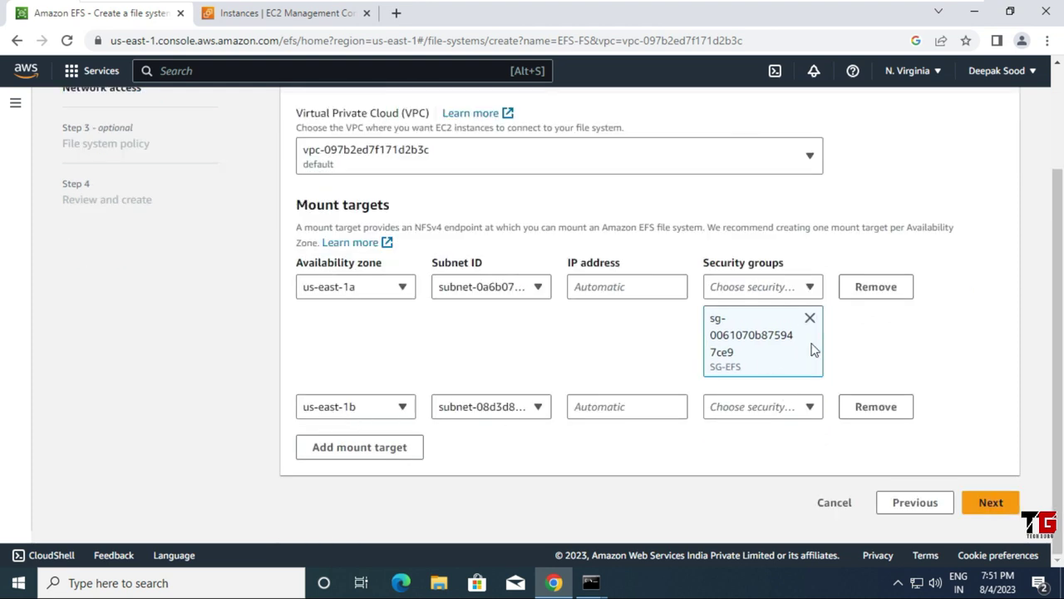
pyautogui.click(811, 407)
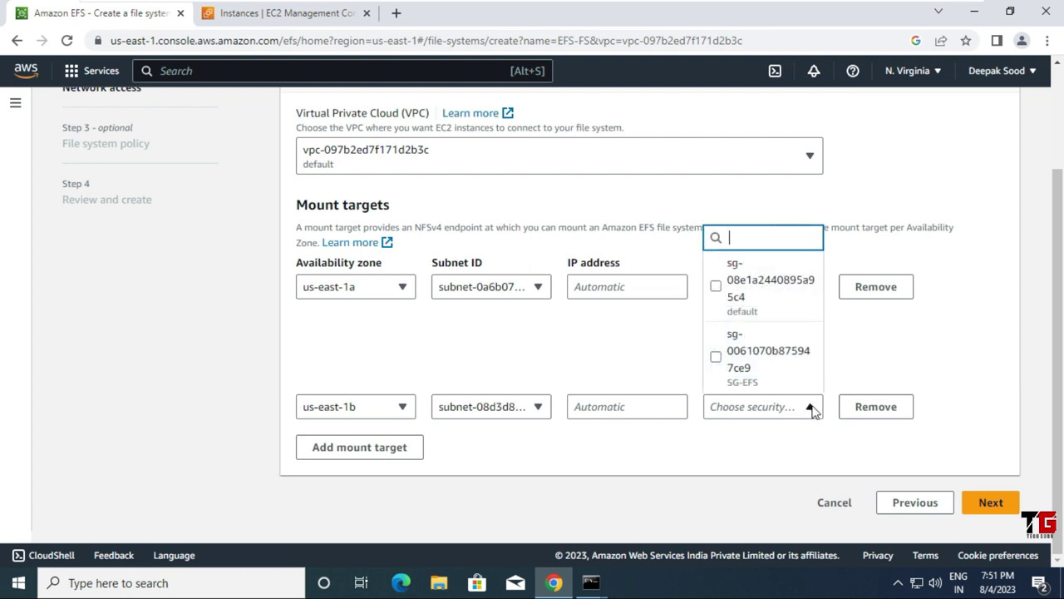
pyautogui.click(784, 372)
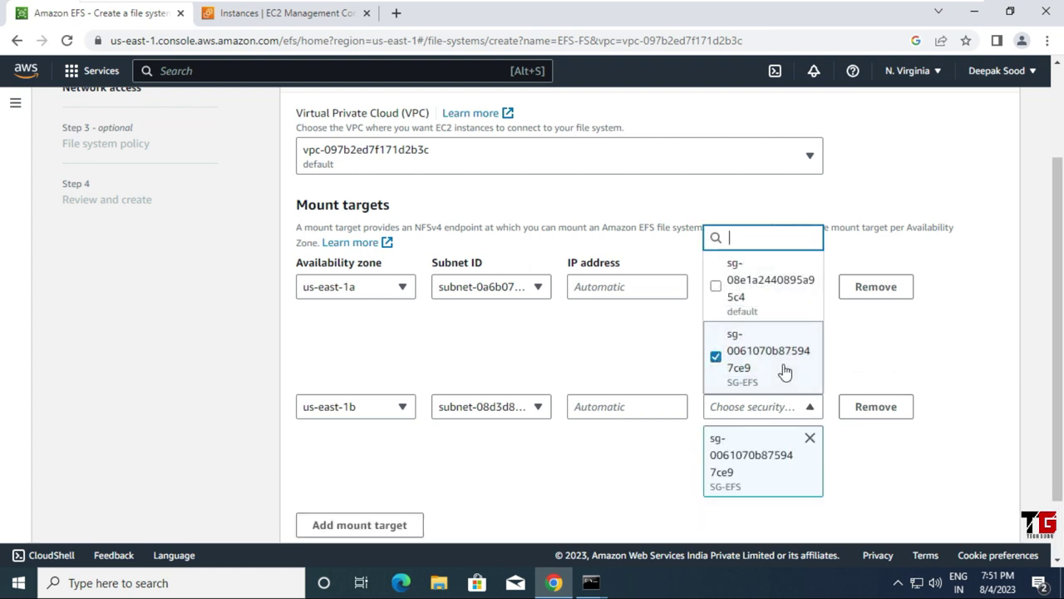
pyautogui.scroll(-1, 599, 430)
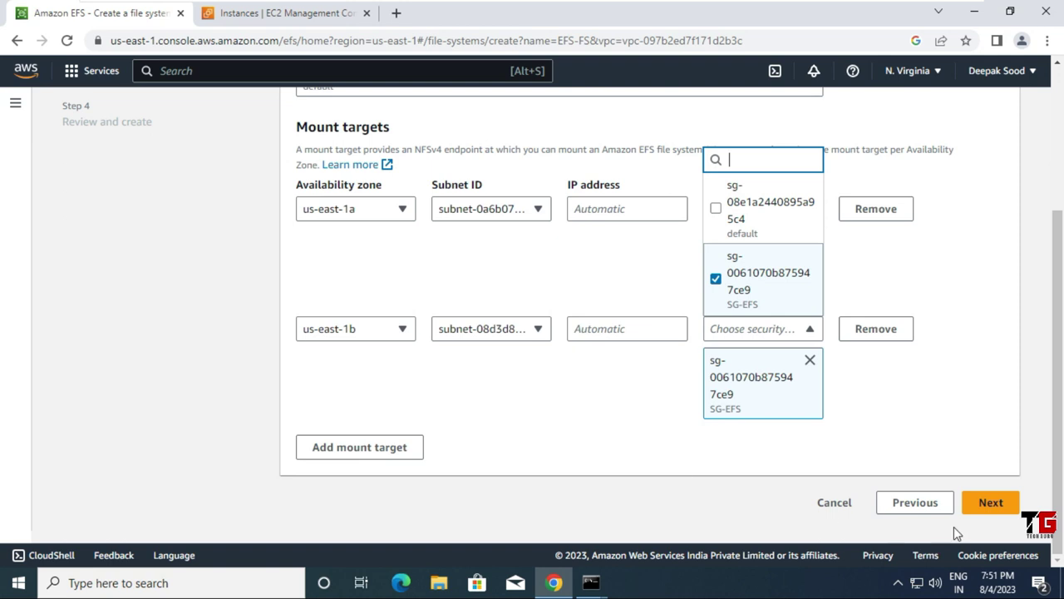
pyautogui.click(985, 503)
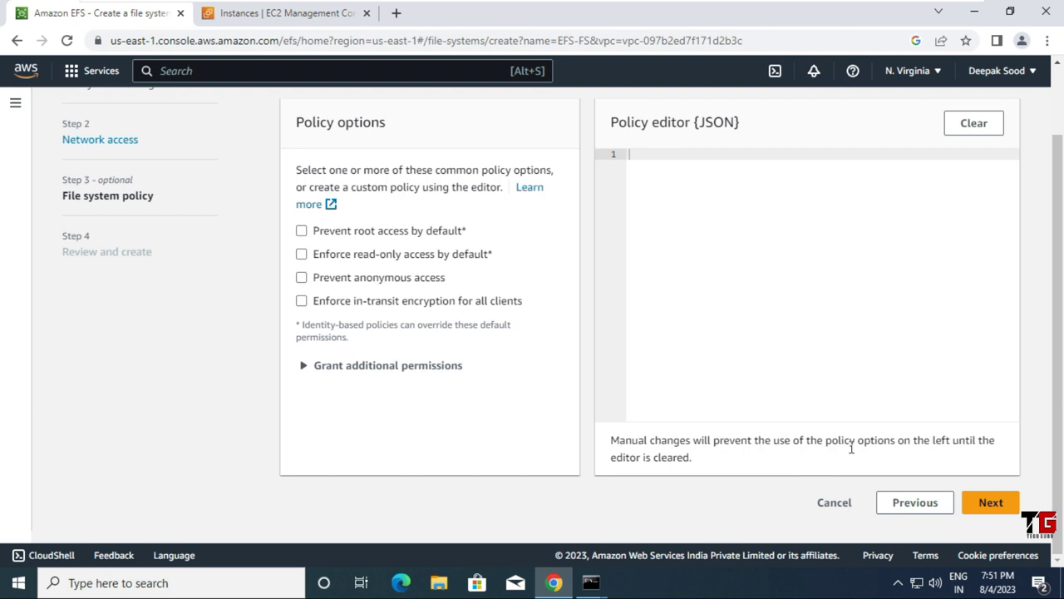
# Step: Skip the optional policy, review the settings, and create EFS-FS
pyautogui.click(991, 504)
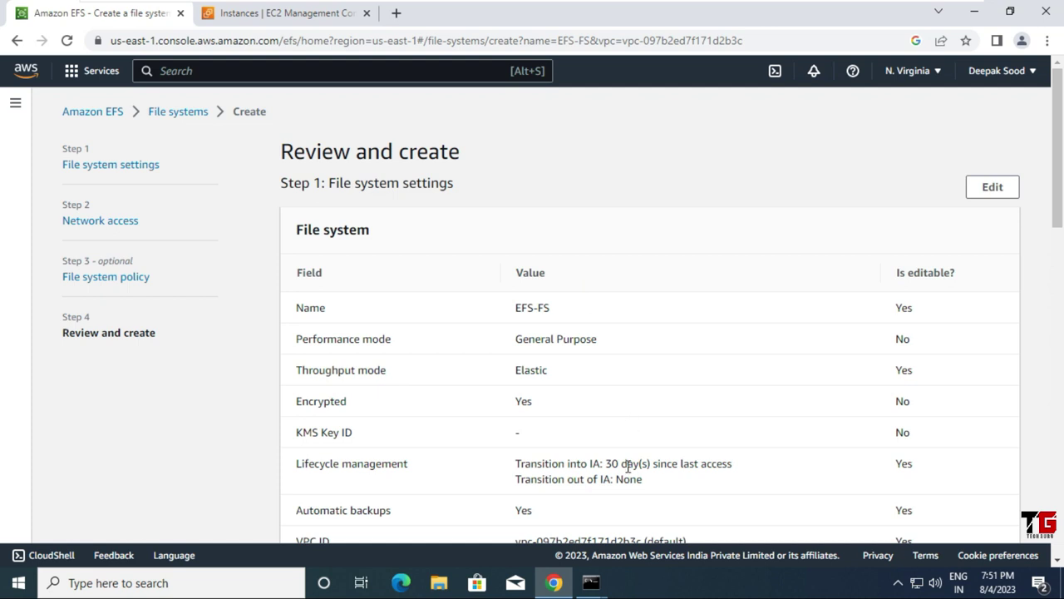
pyautogui.scroll(-3, 628, 465)
pyautogui.scroll(-5, 607, 295)
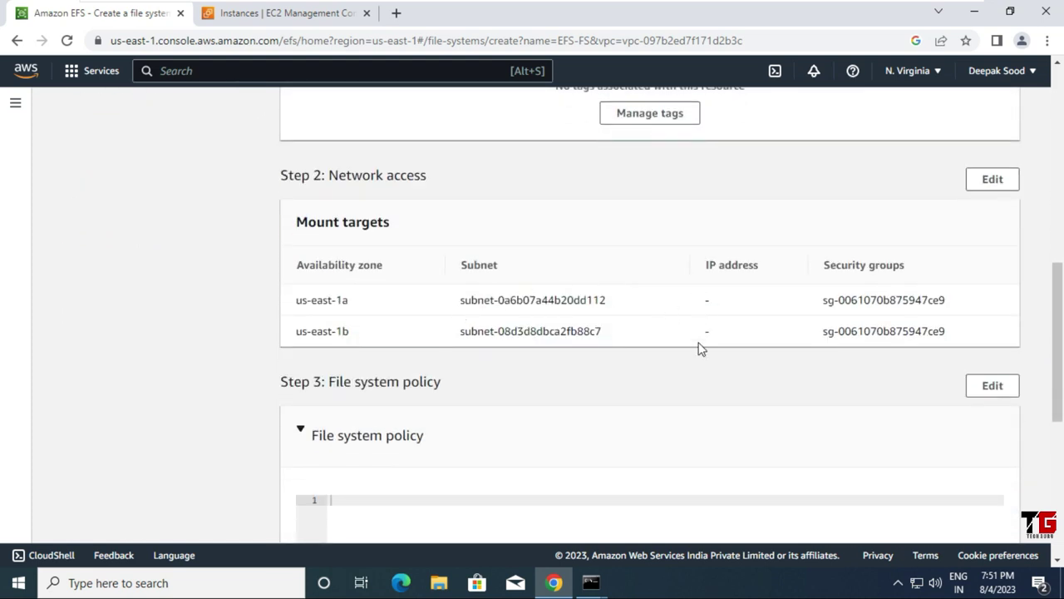
pyautogui.scroll(-5, 745, 344)
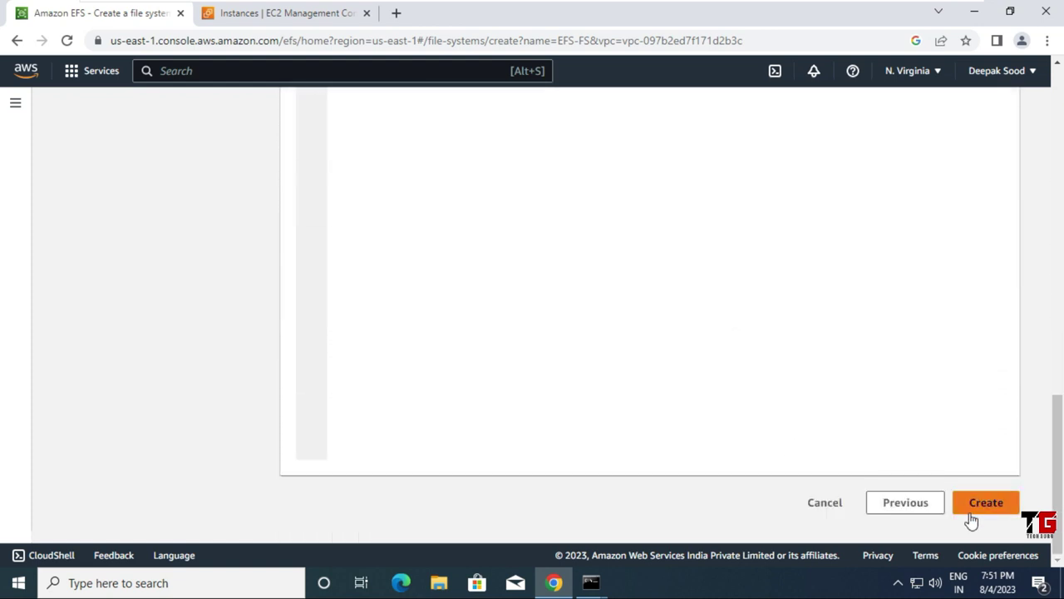
pyautogui.click(985, 503)
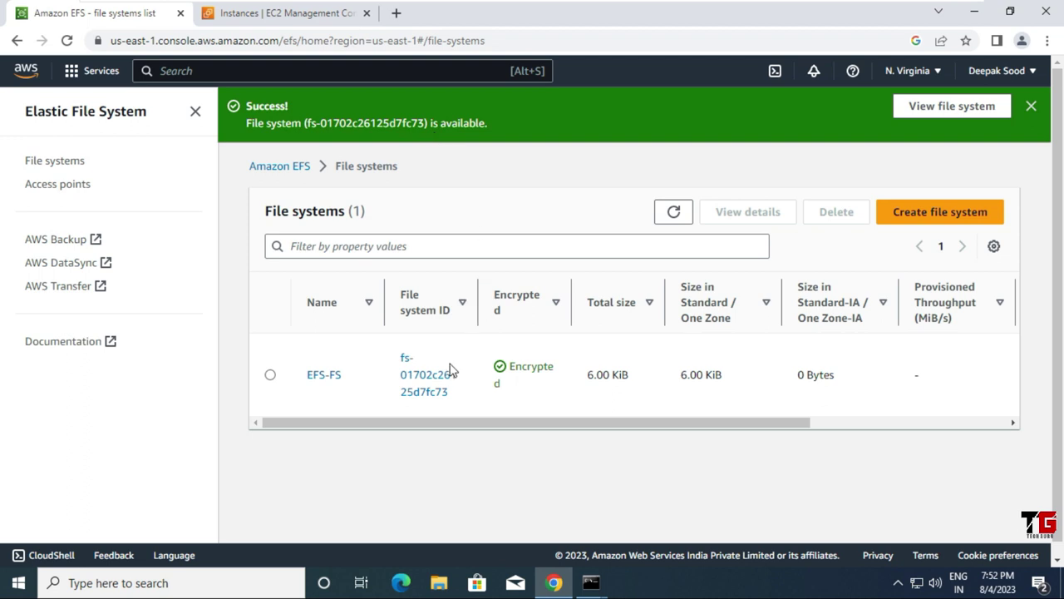
# Step: Select EFS-FS, dismiss the success banner, and scroll the table to inspect its columns
pyautogui.moveTo(453, 351)
pyautogui.mouseDown()
pyautogui.moveTo(401, 336)
pyautogui.moveTo(377, 366)
pyautogui.moveTo(386, 416)
pyautogui.moveTo(461, 416)
pyautogui.moveTo(482, 362)
pyautogui.moveTo(452, 342)
pyautogui.mouseUp()
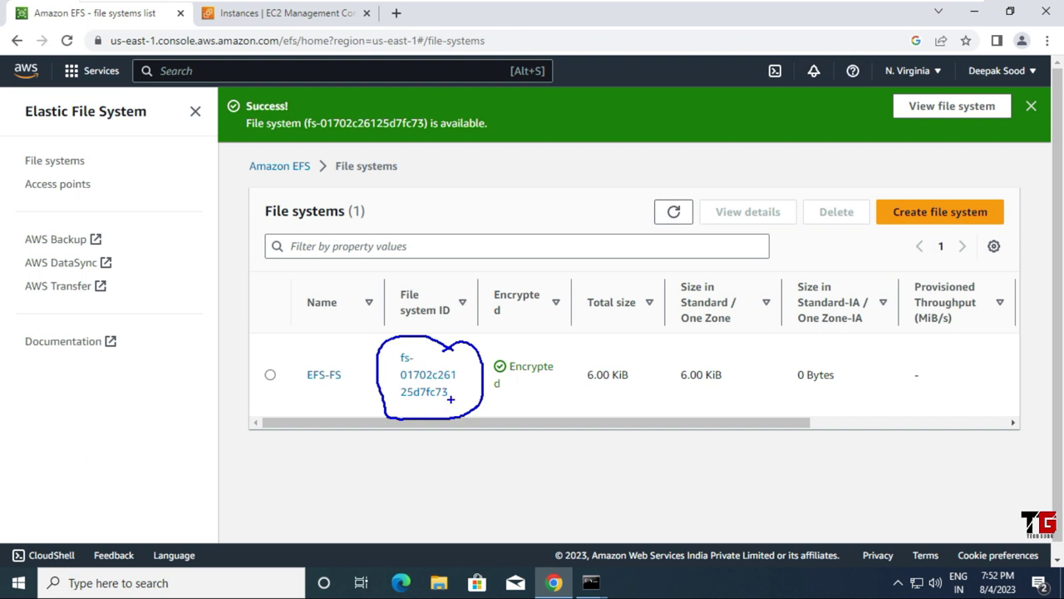
pyautogui.press('Escape')
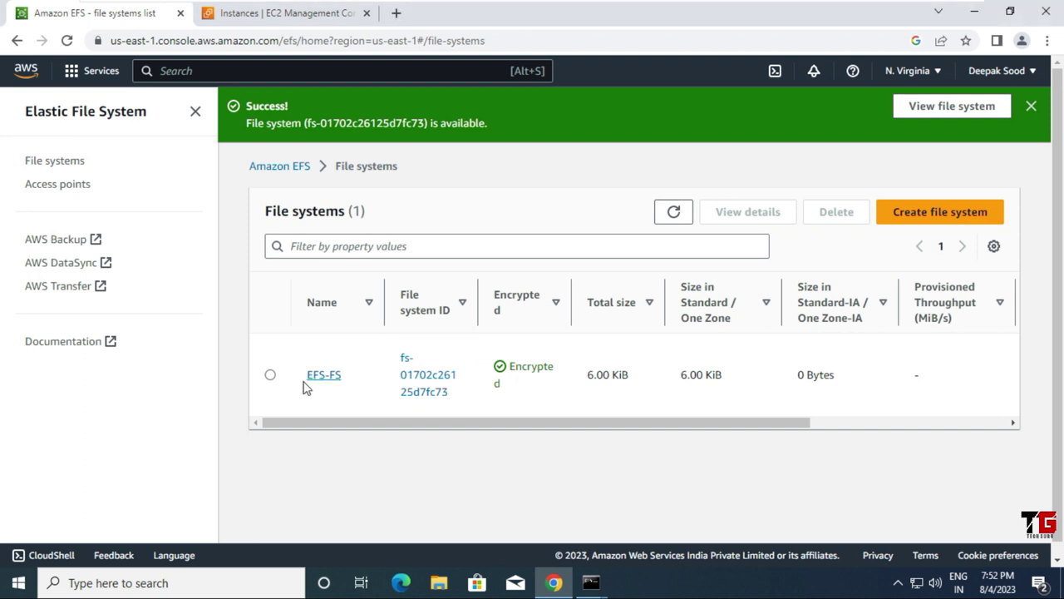
pyautogui.click(270, 377)
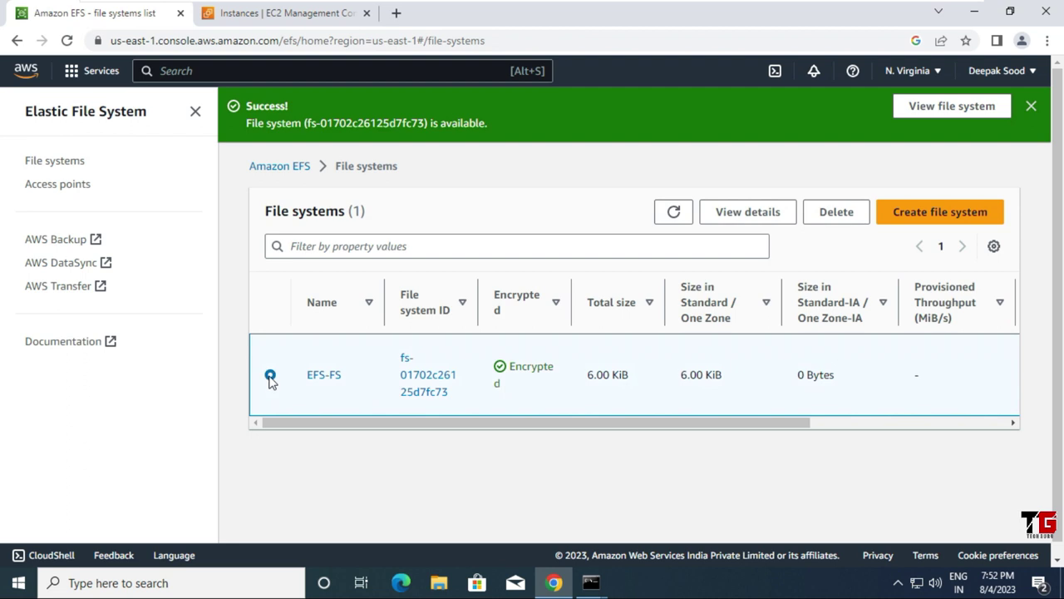
pyautogui.click(1031, 108)
pyautogui.moveTo(508, 369); pyautogui.dragTo(762, 380)
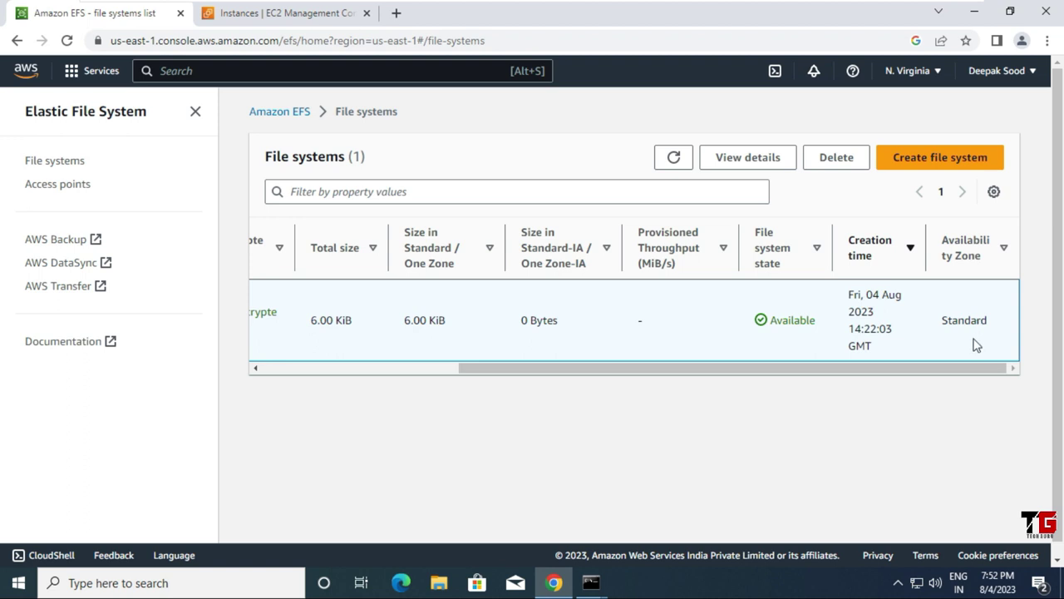
pyautogui.moveTo(953, 369); pyautogui.dragTo(836, 387)
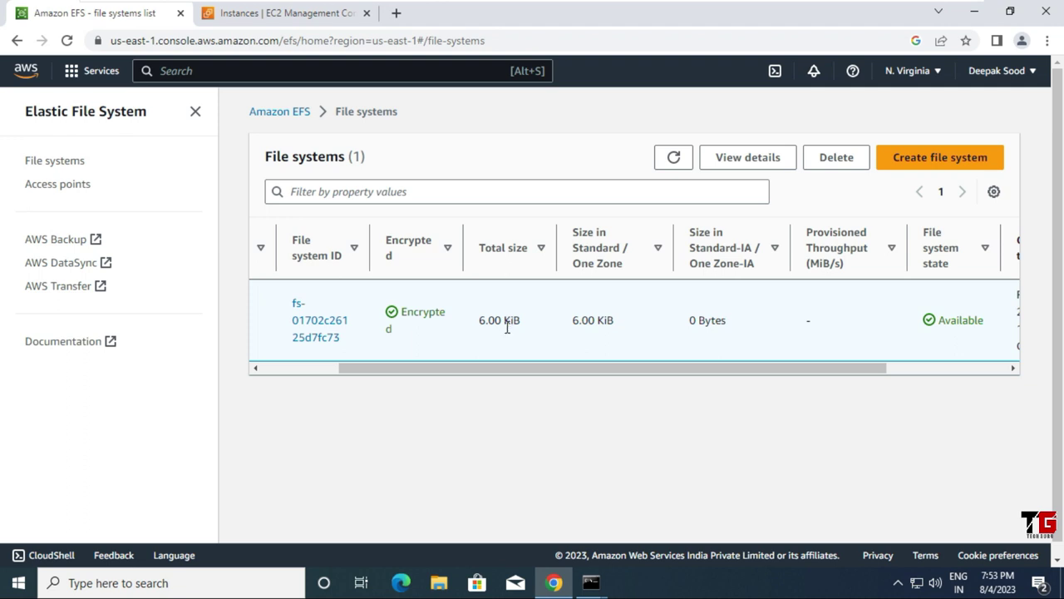
pyautogui.moveTo(501, 368); pyautogui.dragTo(308, 369)
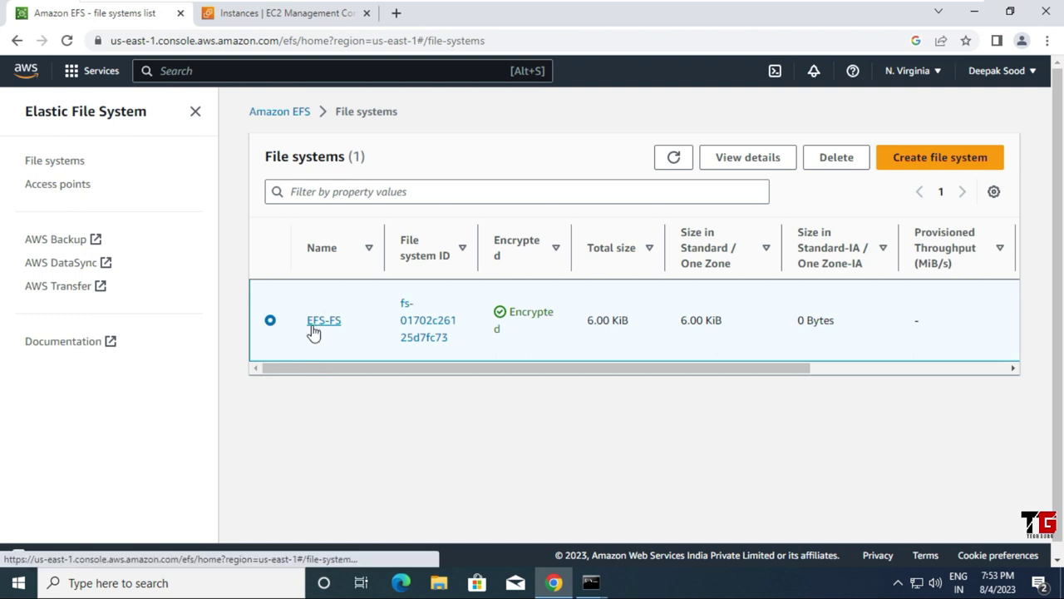
# Step: Verify EFS-FS's two mount targets on the Network tab, then bring up its Attach instructions
pyautogui.click(322, 330)
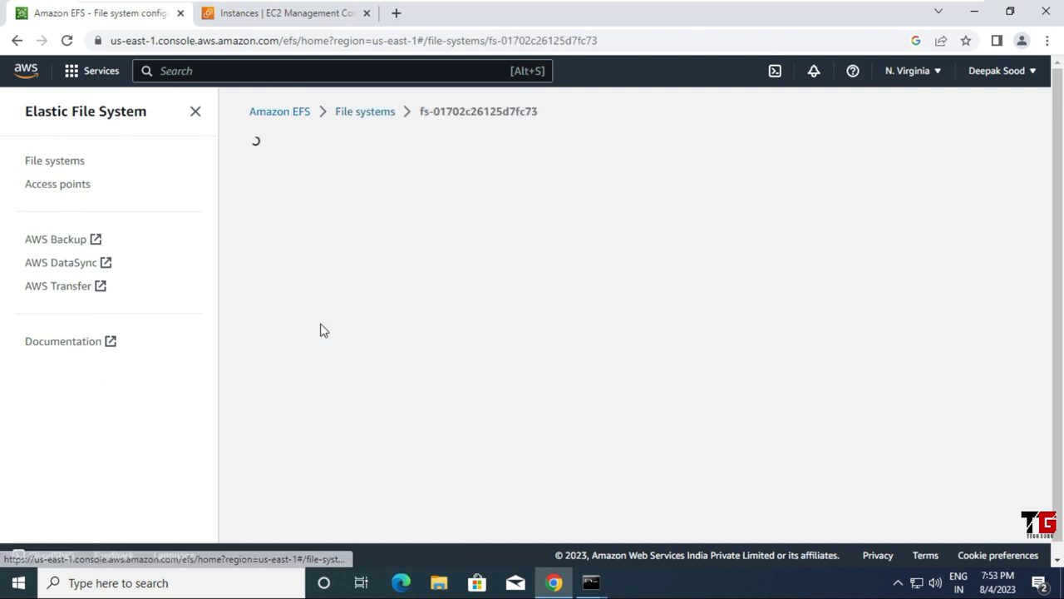
pyautogui.scroll(-5, 337, 312)
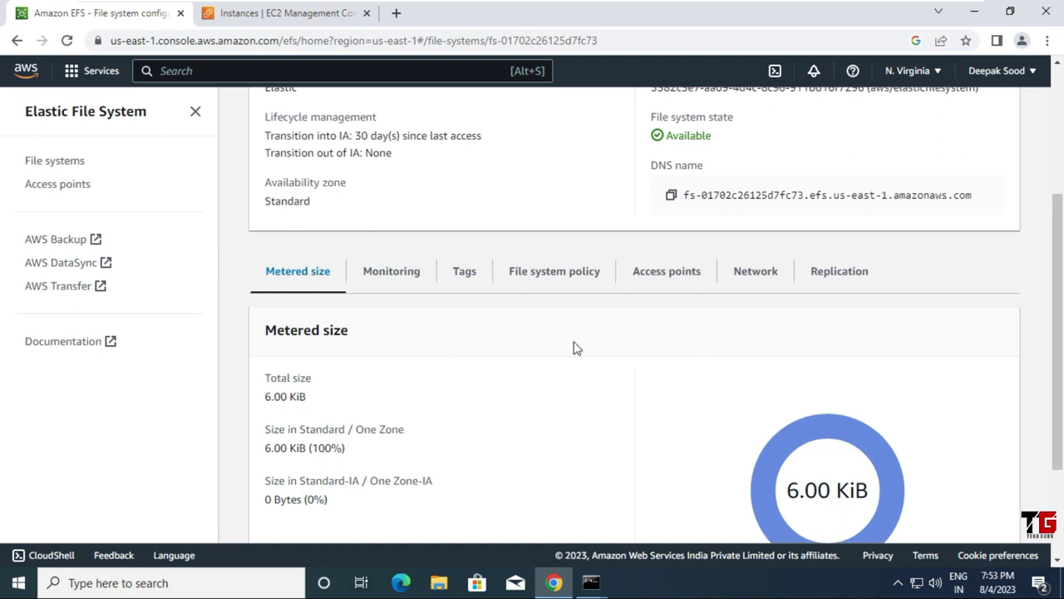
pyautogui.click(765, 278)
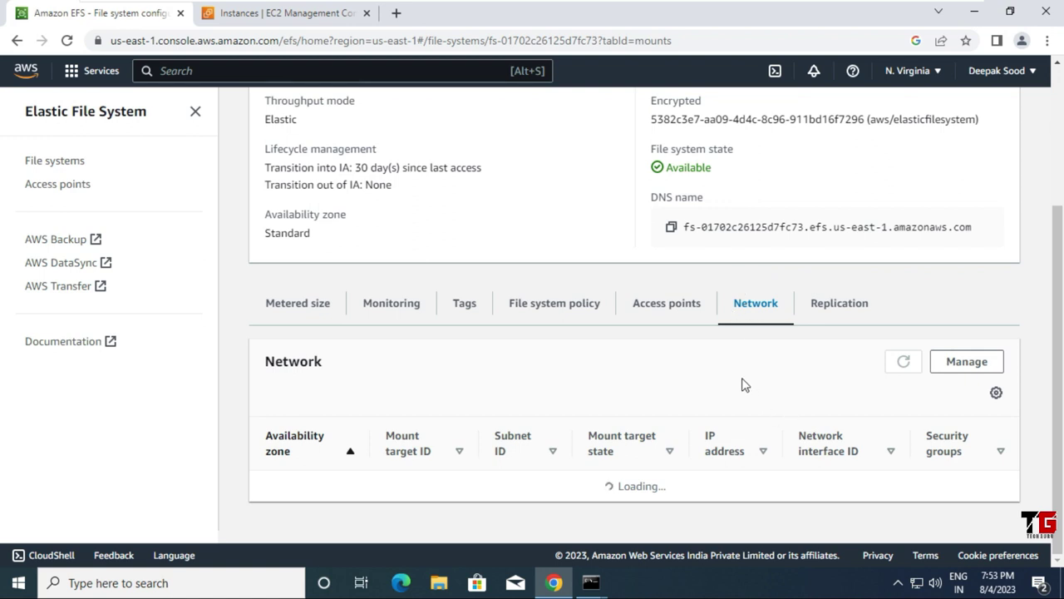
pyautogui.scroll(-1, 742, 387)
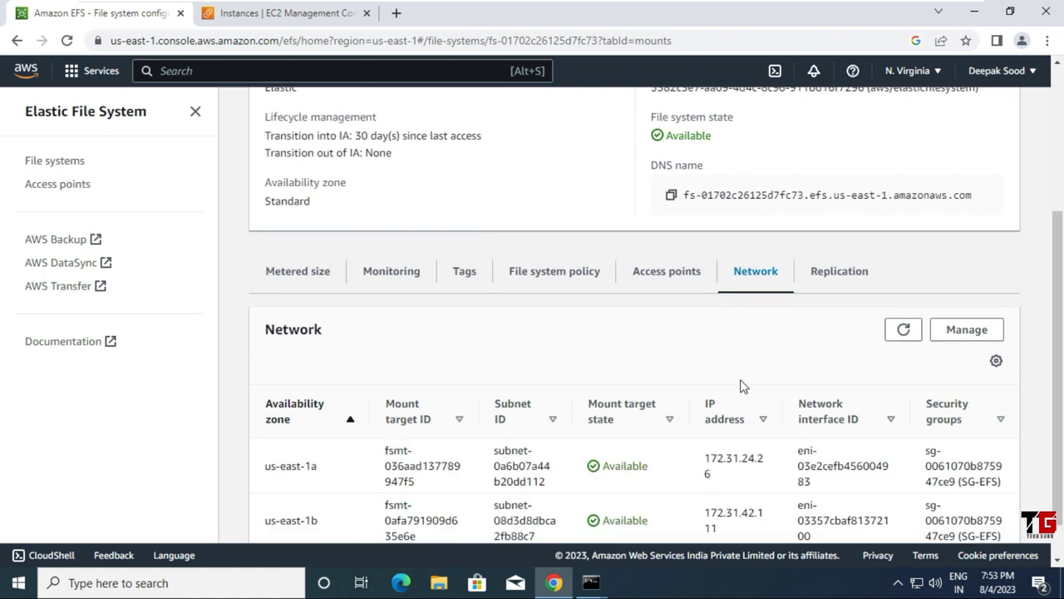
pyautogui.scroll(-1, 741, 384)
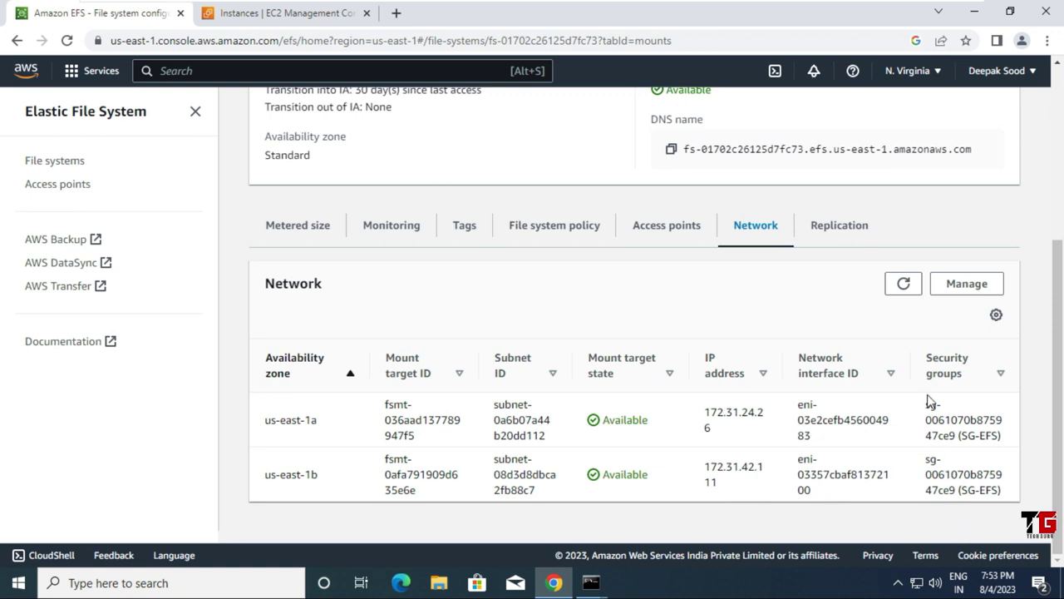
pyautogui.moveTo(926, 402); pyautogui.dragTo(1002, 490)
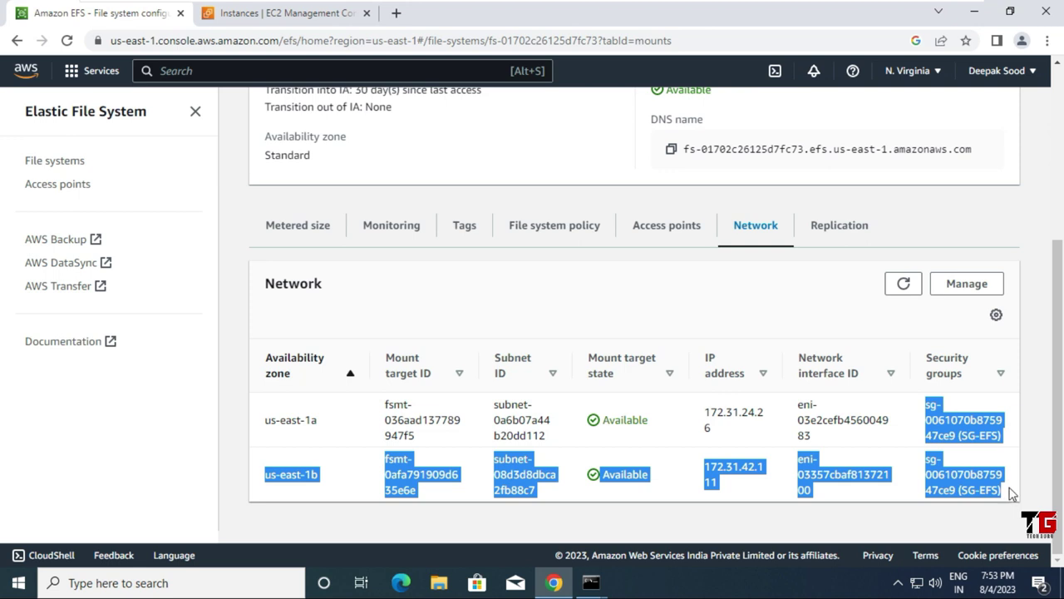
pyautogui.click(875, 520)
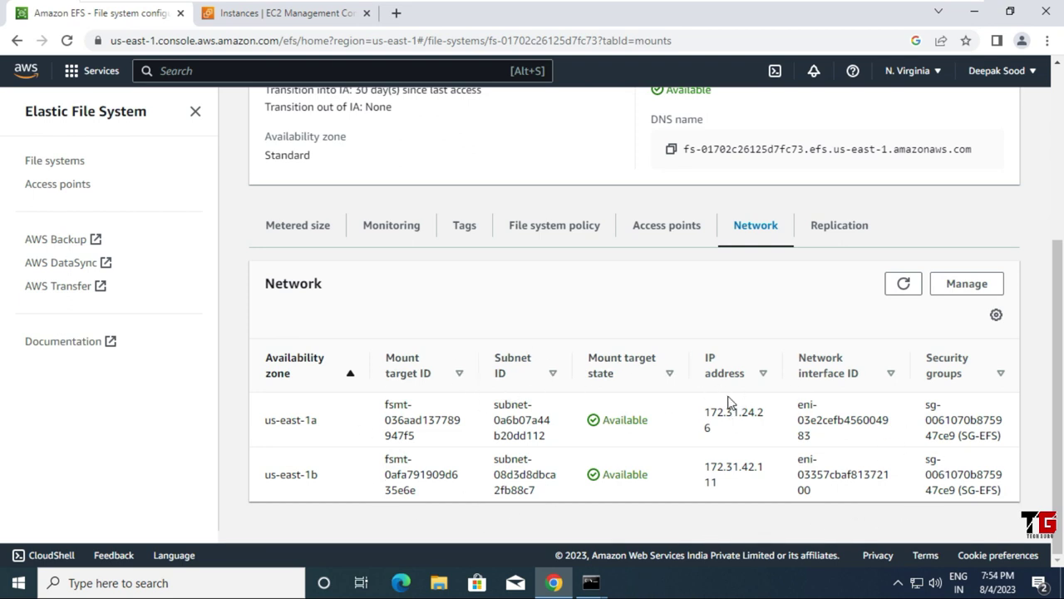
pyautogui.scroll(3, 729, 402)
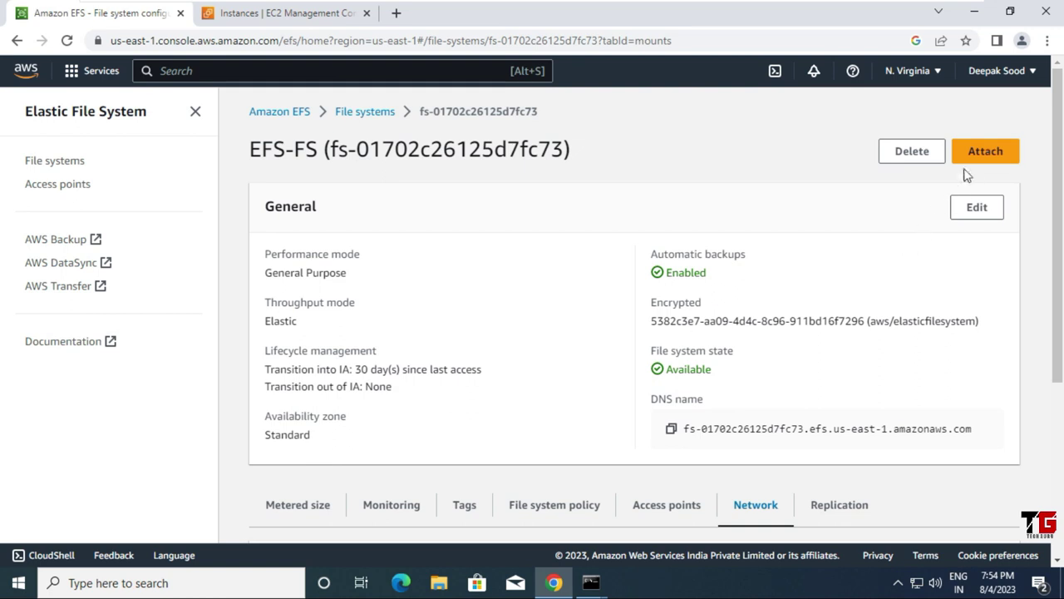
pyautogui.click(984, 155)
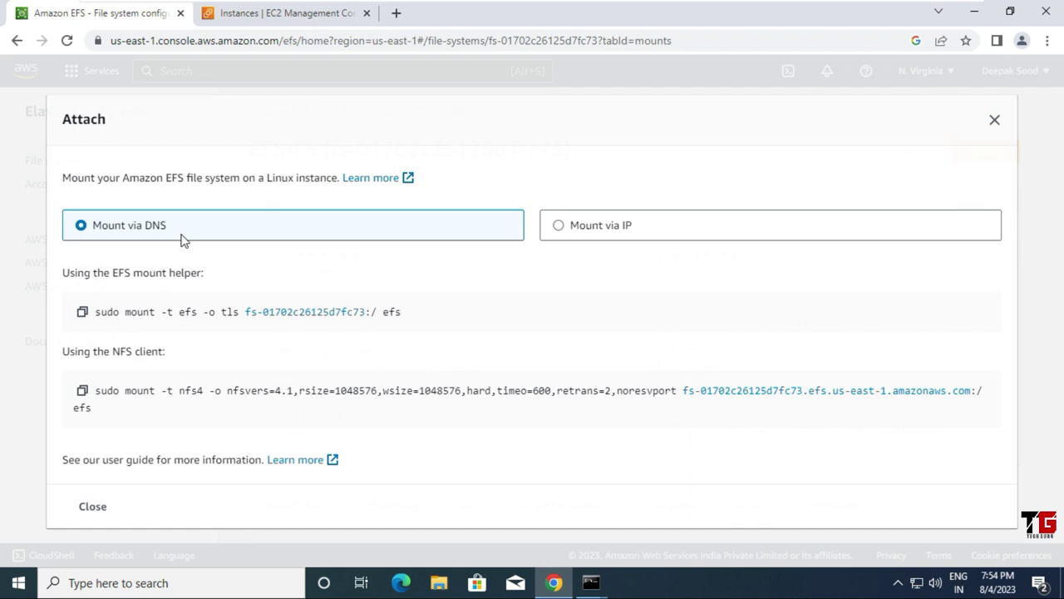
# Step: Copy the EFS mount helper command and minimize Chrome to reveal the SSH windows
pyautogui.moveTo(126, 314); pyautogui.dragTo(407, 319)
pyautogui.rightClick(372, 322)
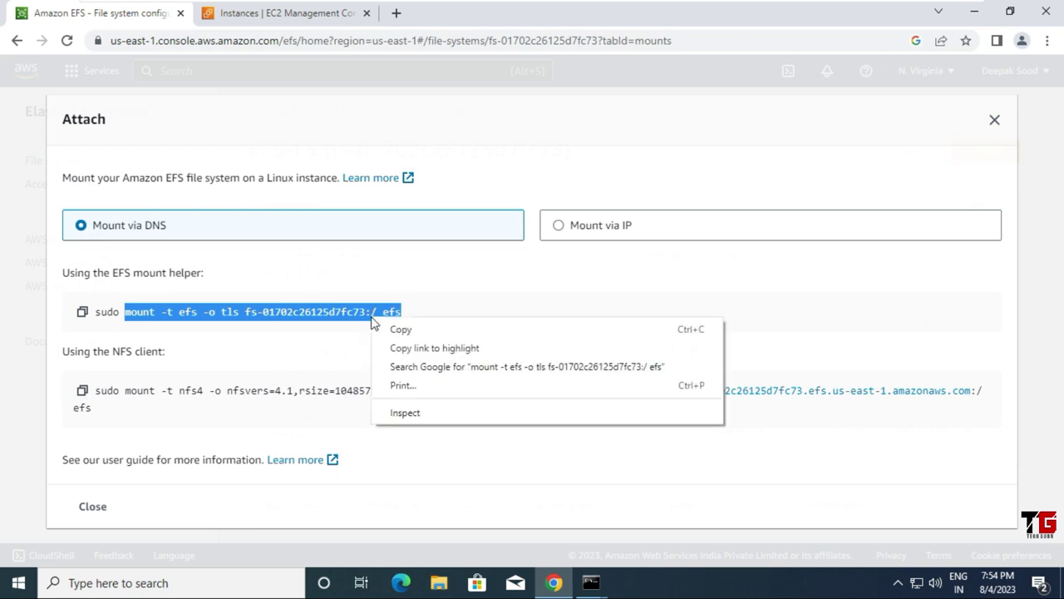
pyautogui.click(395, 331)
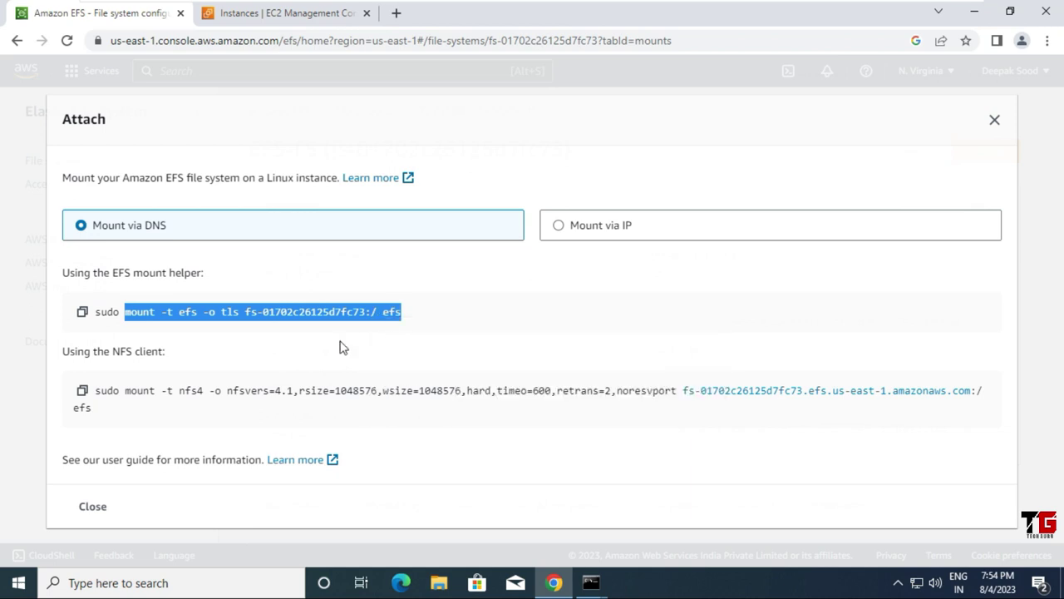
pyautogui.click(197, 356)
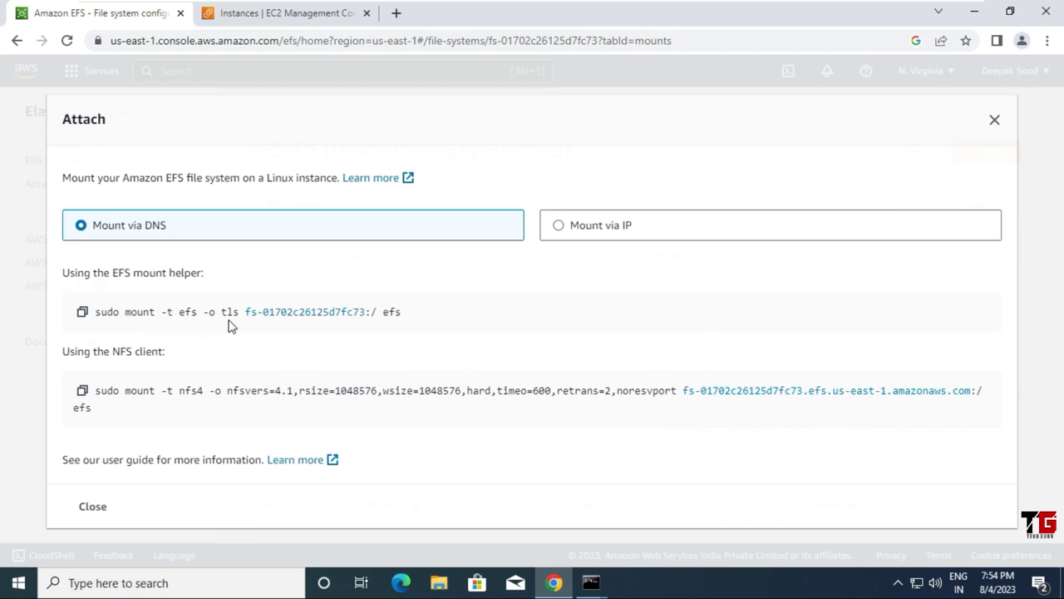
pyautogui.moveTo(262, 297)
pyautogui.mouseDown()
pyautogui.moveTo(244, 306)
pyautogui.moveTo(246, 323)
pyautogui.moveTo(341, 330)
pyautogui.moveTo(369, 317)
pyautogui.moveTo(363, 300)
pyautogui.moveTo(258, 293)
pyautogui.mouseUp()
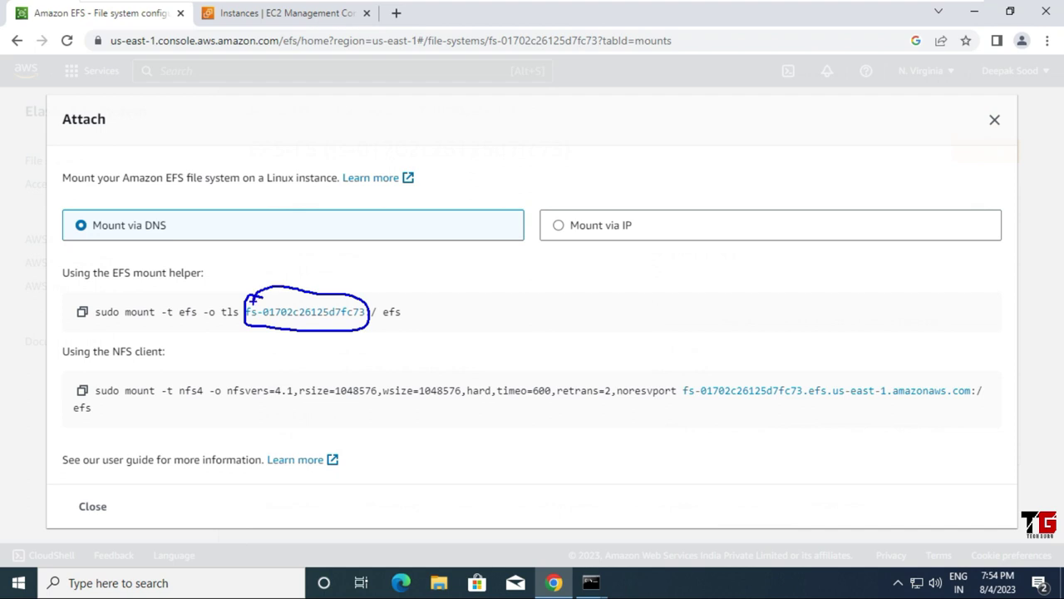
pyautogui.press('Escape')
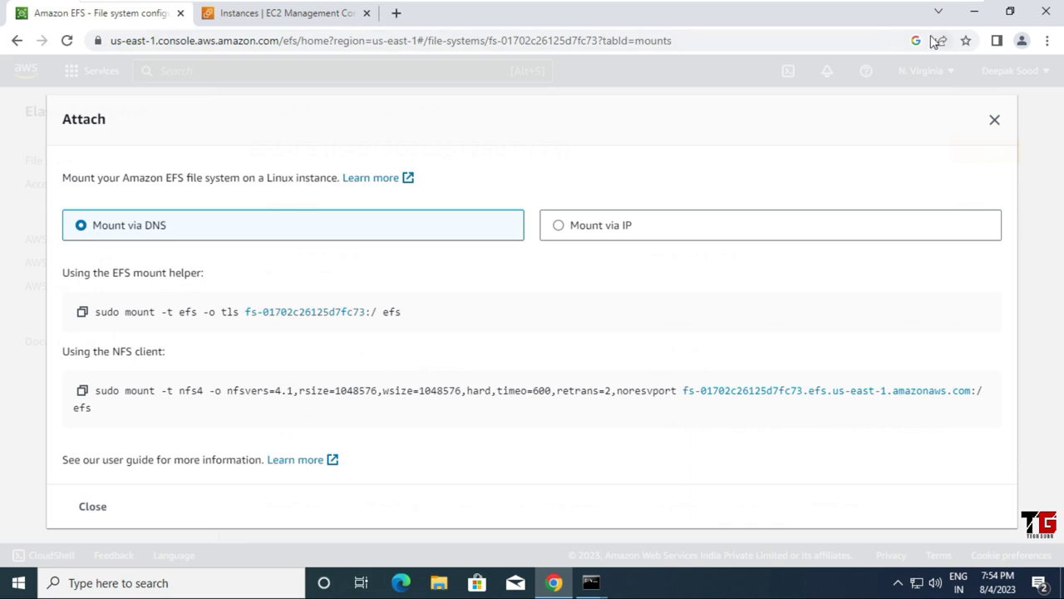
pyautogui.click(973, 14)
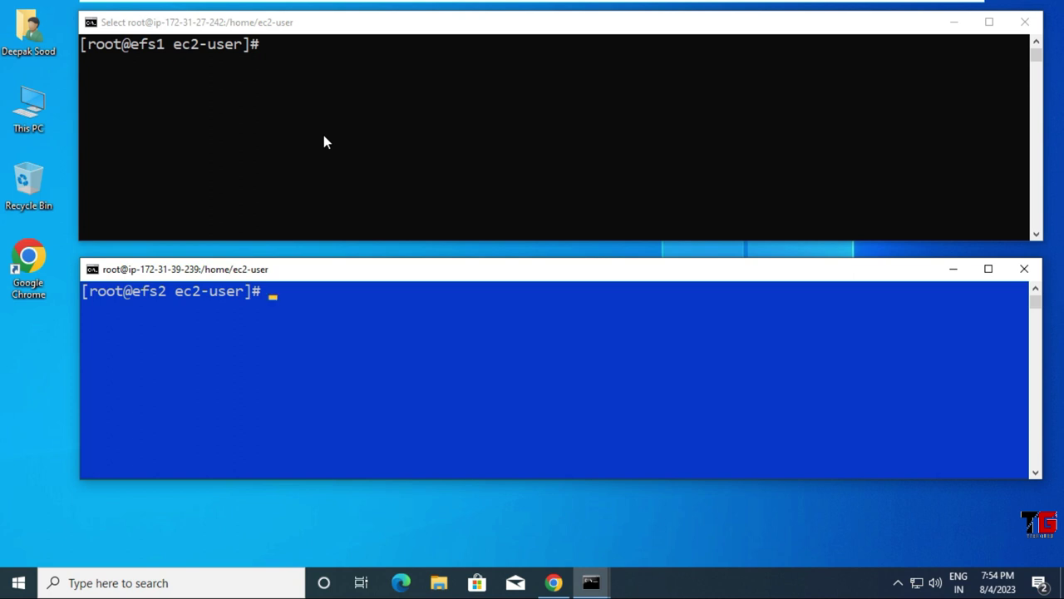
# Step: Create the /efs1 directory on efs1 with mkdir -v /efs1
pyautogui.click(324, 136)
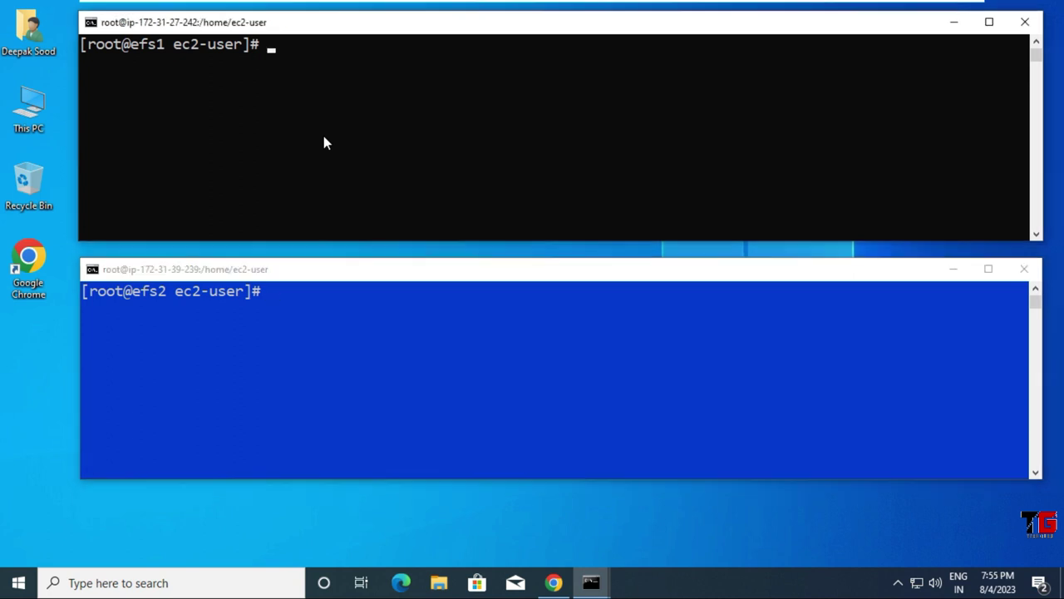
pyautogui.click(245, 125)
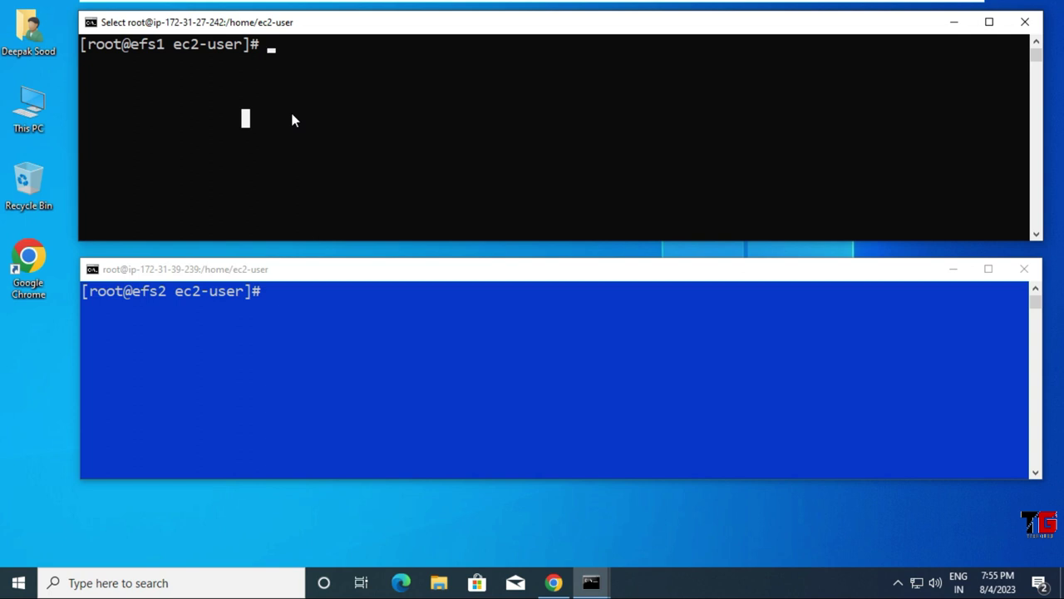
pyautogui.write('mkdir ')
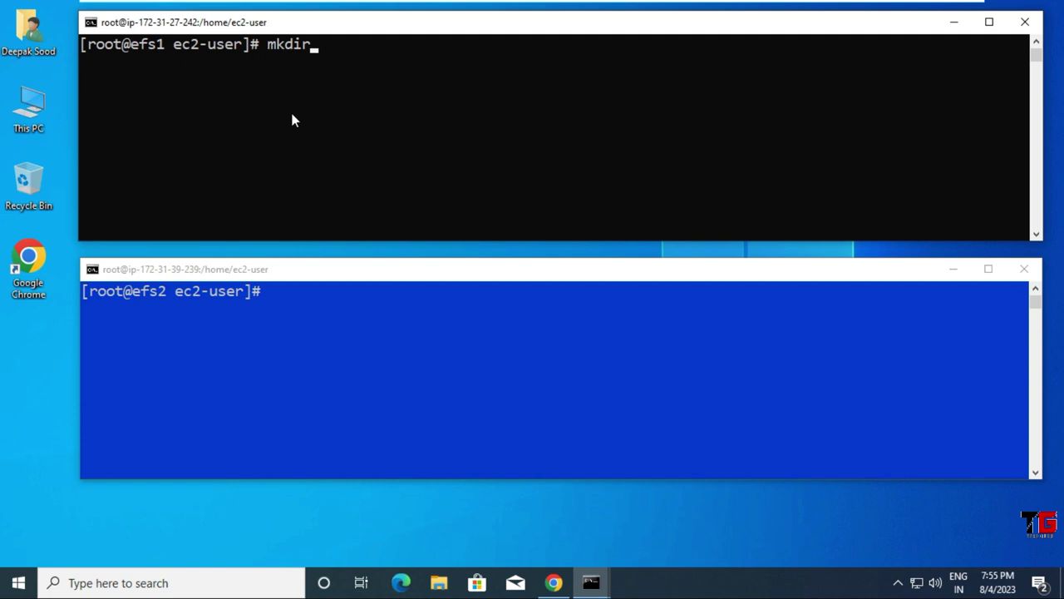
pyautogui.write('-v /efs1')
pyautogui.press('Return')
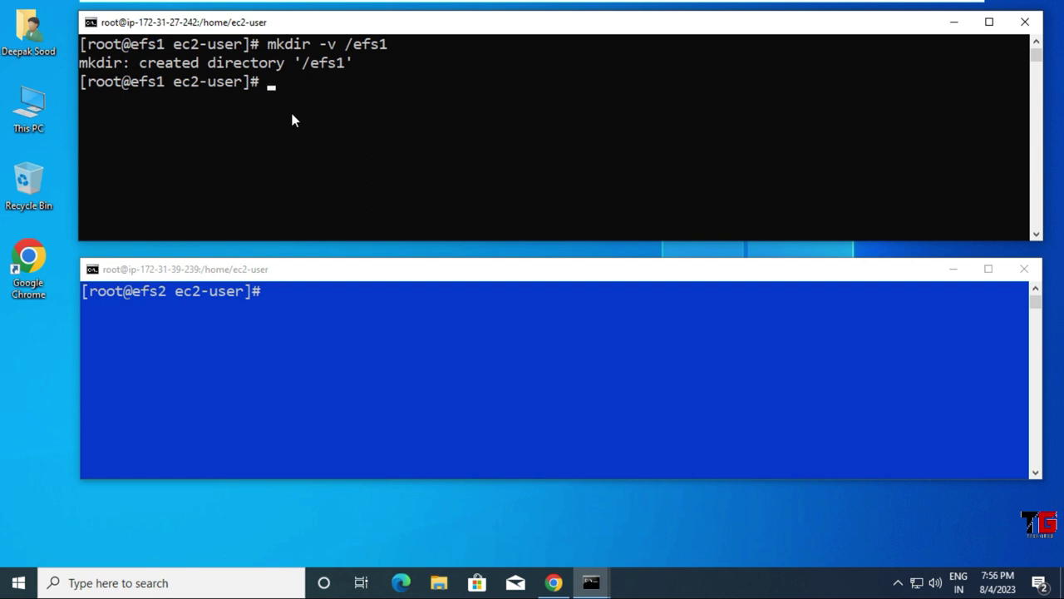
# Step: Install the amazon-efs-utils package on efs1 and paste the copied mount command
pyautogui.write('install ')
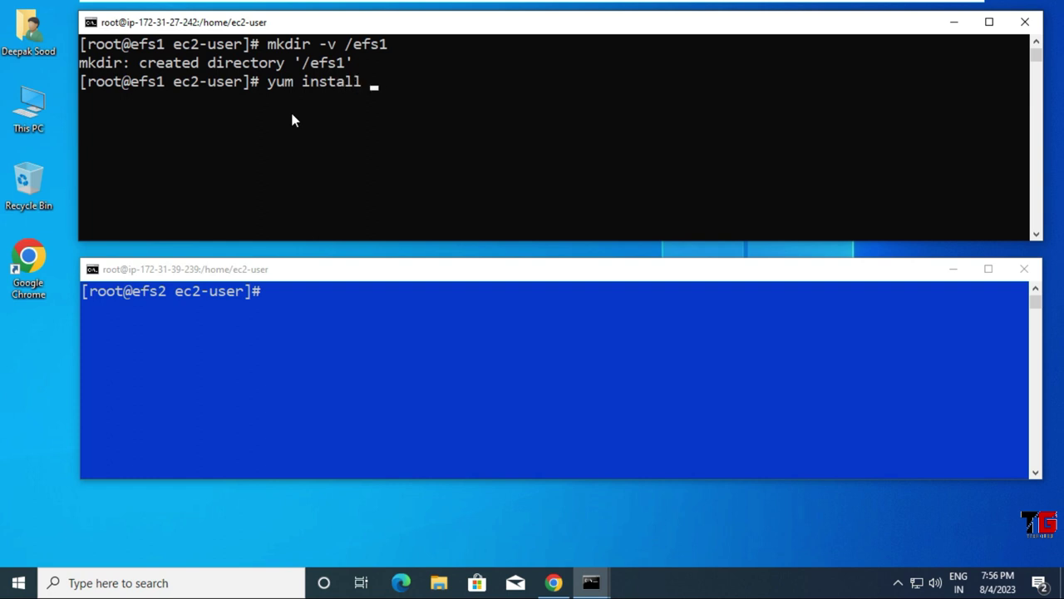
pyautogui.write('-y amazon-ef')
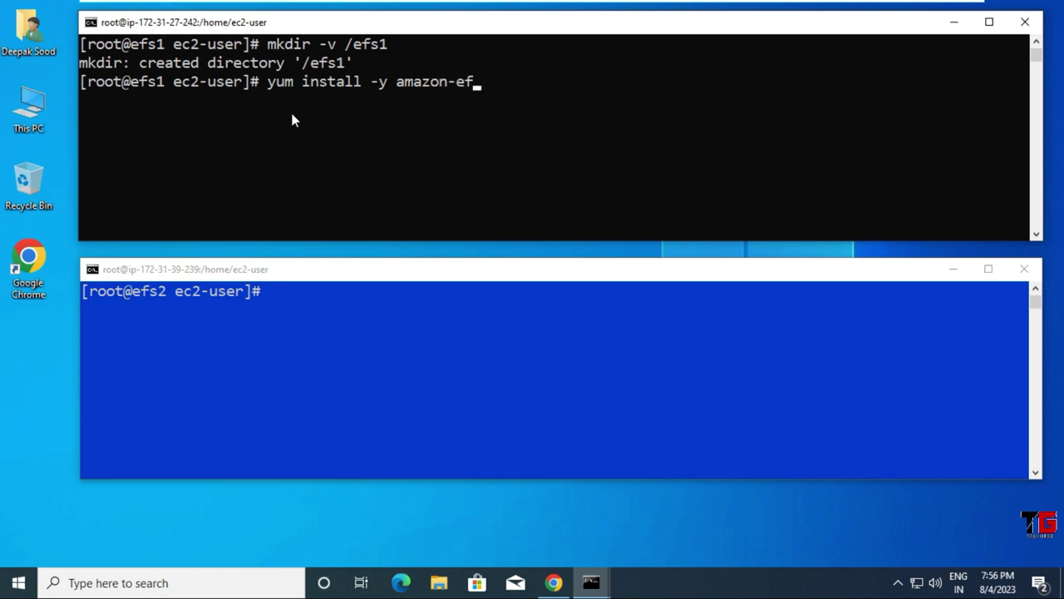
pyautogui.write('s-utils')
pyautogui.press('Return')
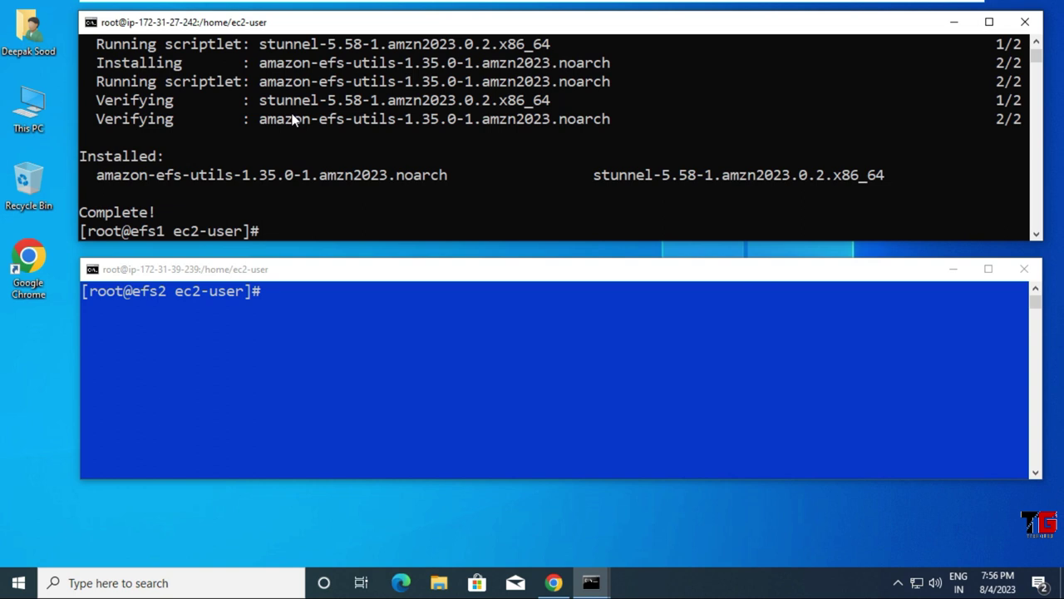
pyautogui.rightClick(348, 214)
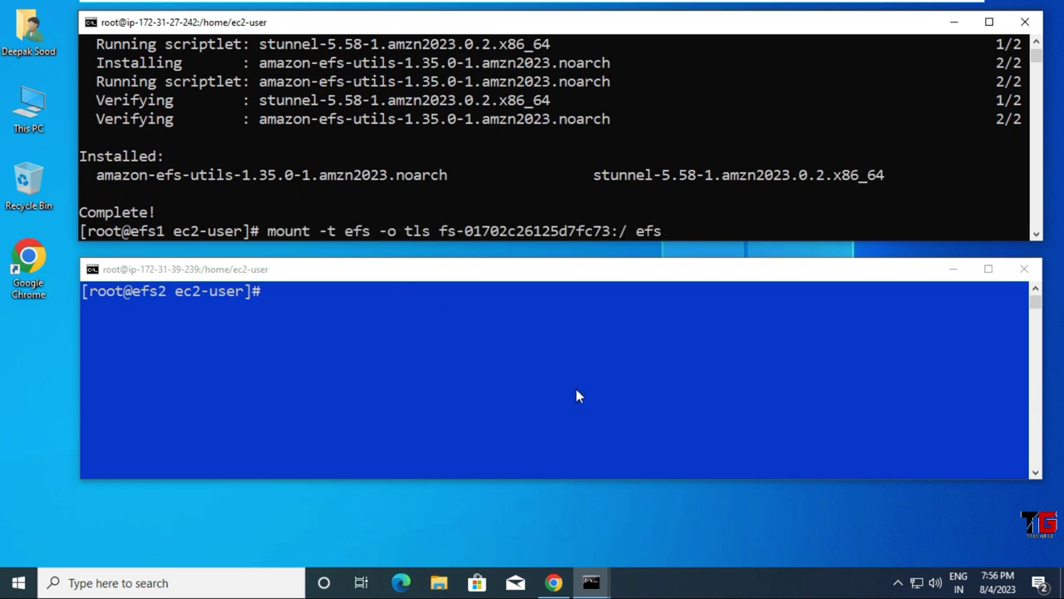
# Step: Change the mount command's target to /efs1 and run it
pyautogui.press('BackSpace')
pyautogui.press('BackSpace')
pyautogui.press('BackSpace')
pyautogui.write('/efs1')
pyautogui.press('Return')
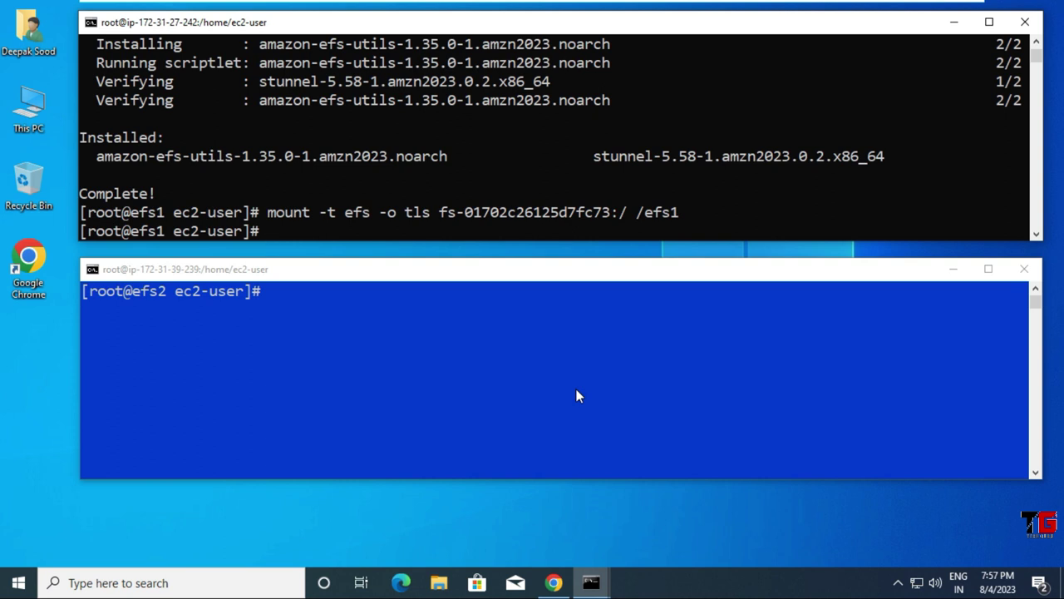
# Step: Confirm with df -hT that /efs1 is mounted as nfs4, then cd into /efs1
pyautogui.write('df -hT')
pyautogui.press('Return')
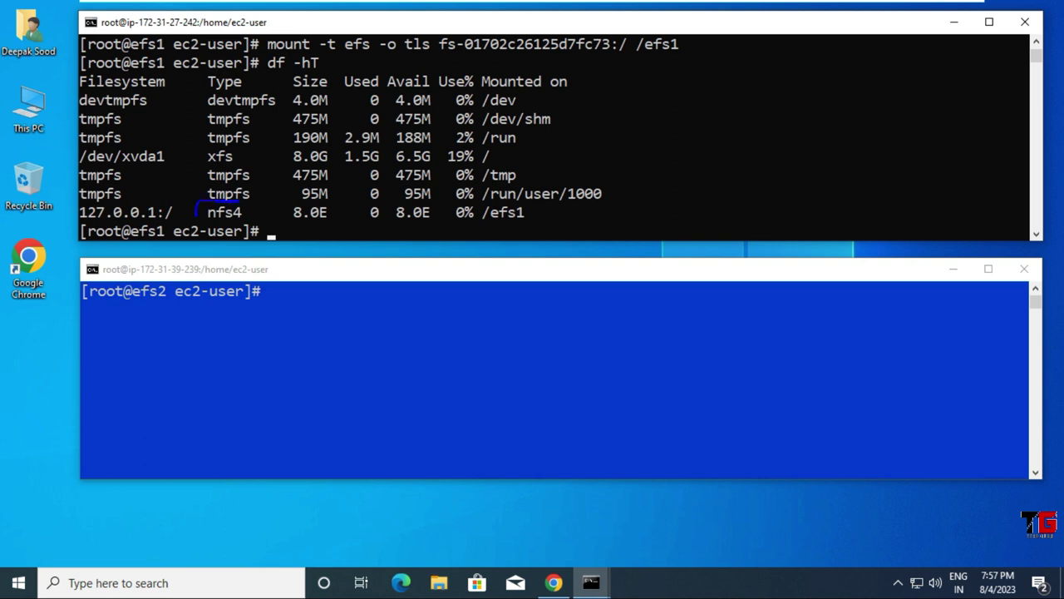
pyautogui.moveTo(228, 231)
pyautogui.mouseDown()
pyautogui.moveTo(252, 223)
pyautogui.moveTo(226, 197)
pyautogui.mouseUp()
pyautogui.moveTo(502, 197)
pyautogui.mouseDown()
pyautogui.moveTo(469, 197)
pyautogui.moveTo(523, 231)
pyautogui.moveTo(538, 218)
pyautogui.mouseUp()
pyautogui.press('Escape')
pyautogui.write('cd /efs1')
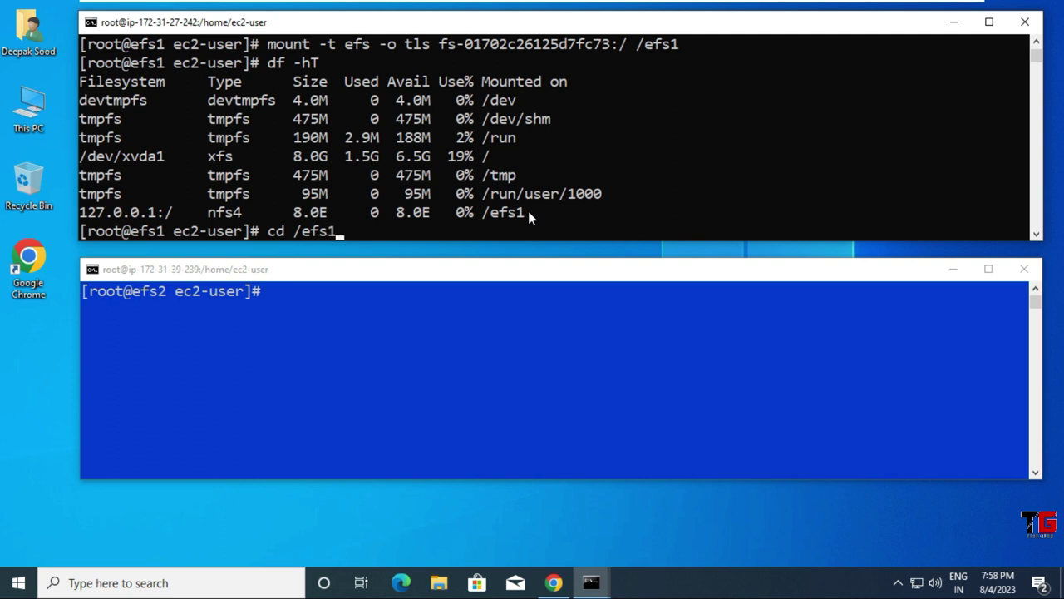
pyautogui.press('Return')
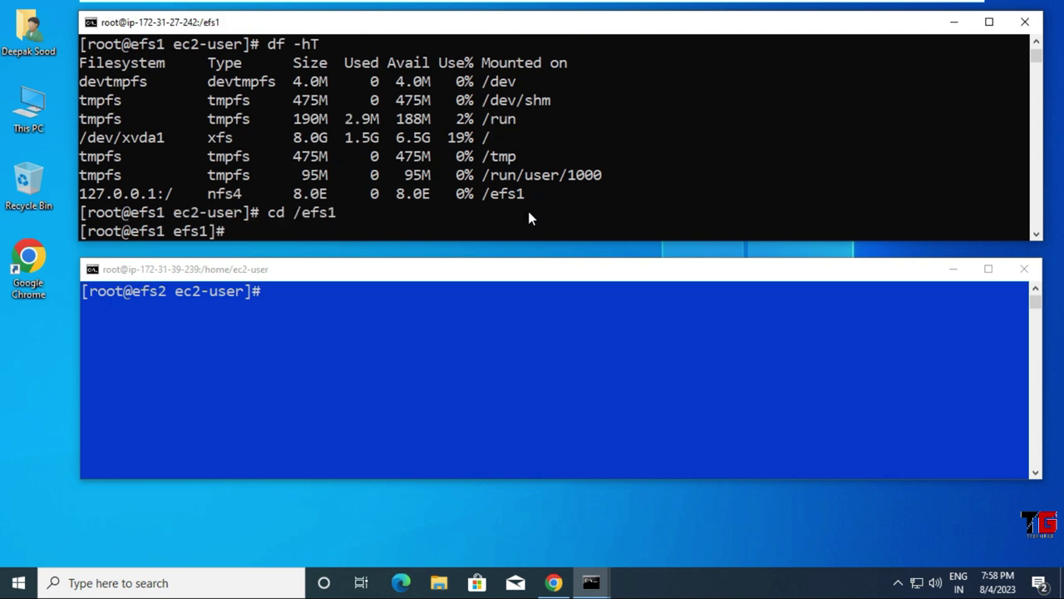
# Step: On efs1, clear the screen, create empty files efs1.txt through efs5.txt, and list them
pyautogui.hotkey('ctrl', 'l')
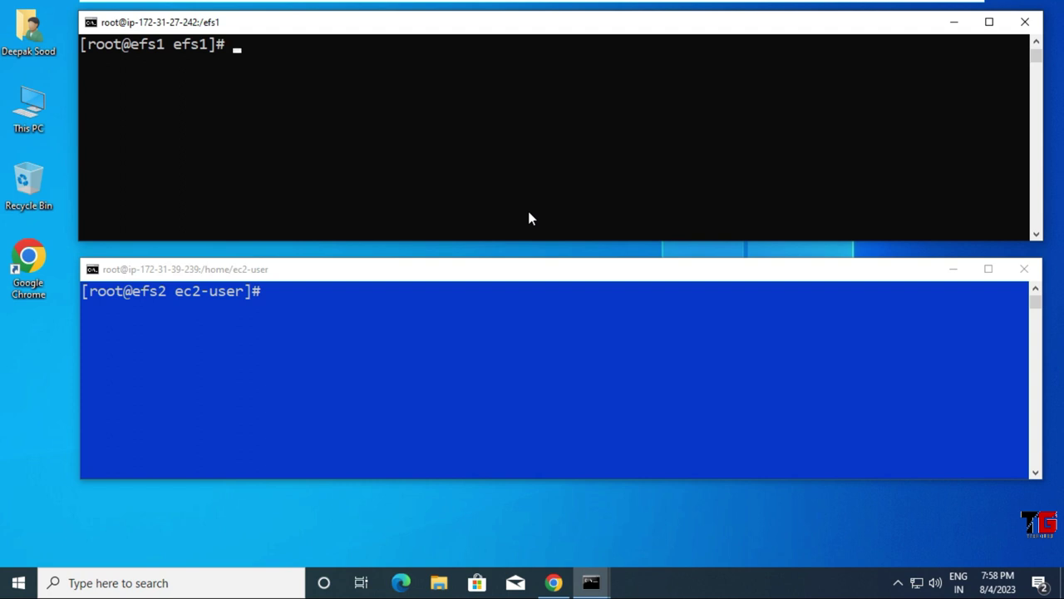
pyautogui.write('touch efs')
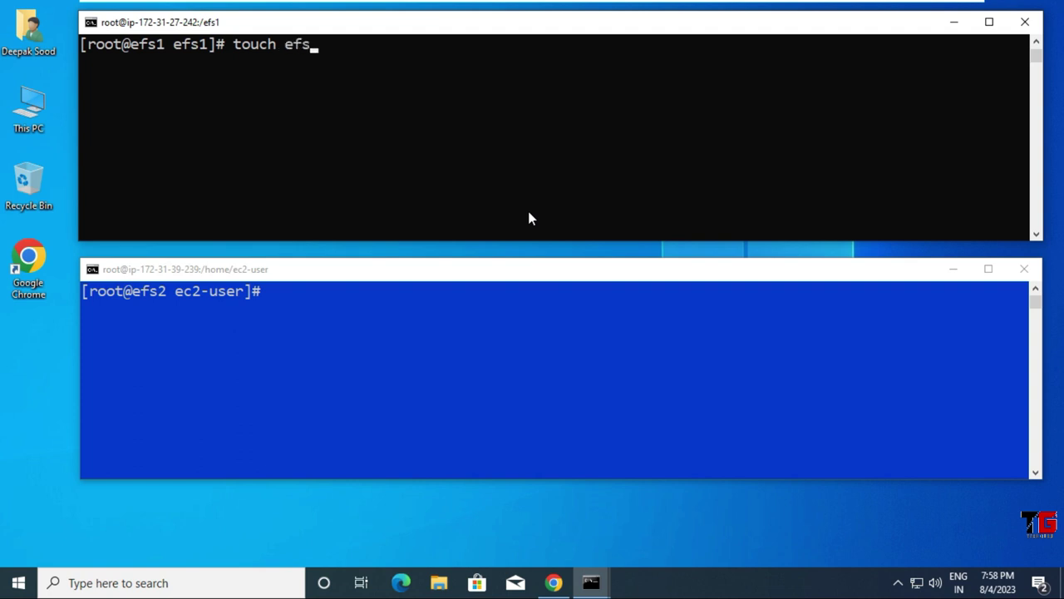
pyautogui.write('{1..5}.txt')
pyautogui.press('Return')
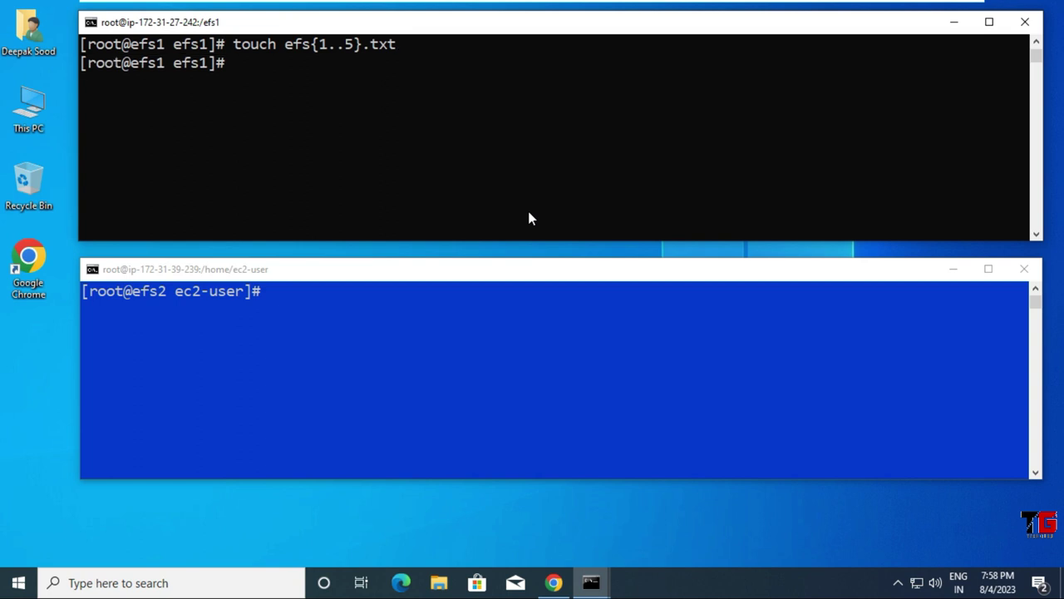
pyautogui.write('ll')
pyautogui.press('Return')
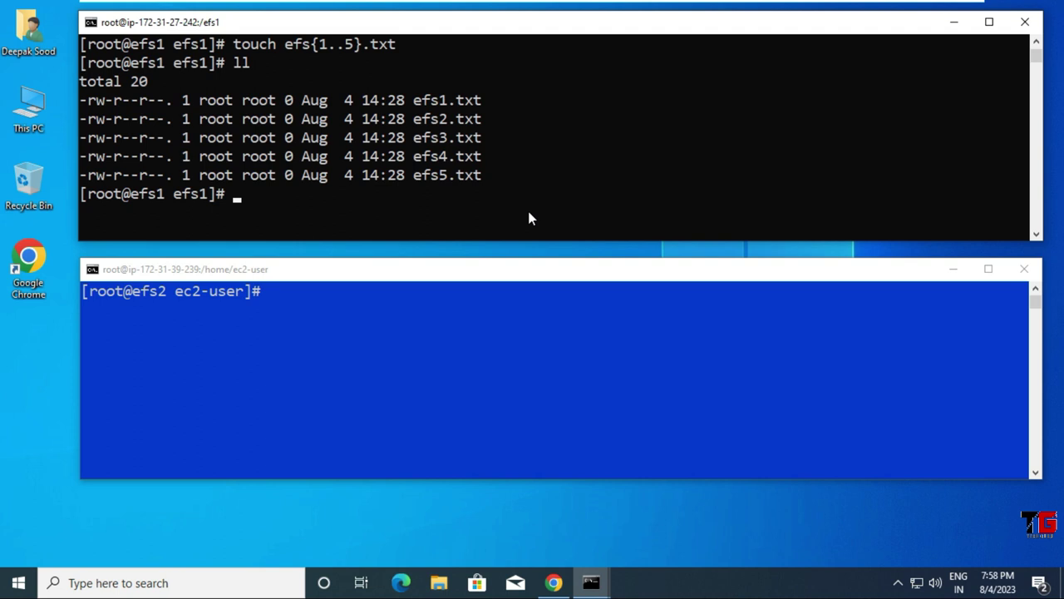
# Step: Display the shell command history on the efs1 instance
pyautogui.click(345, 391)
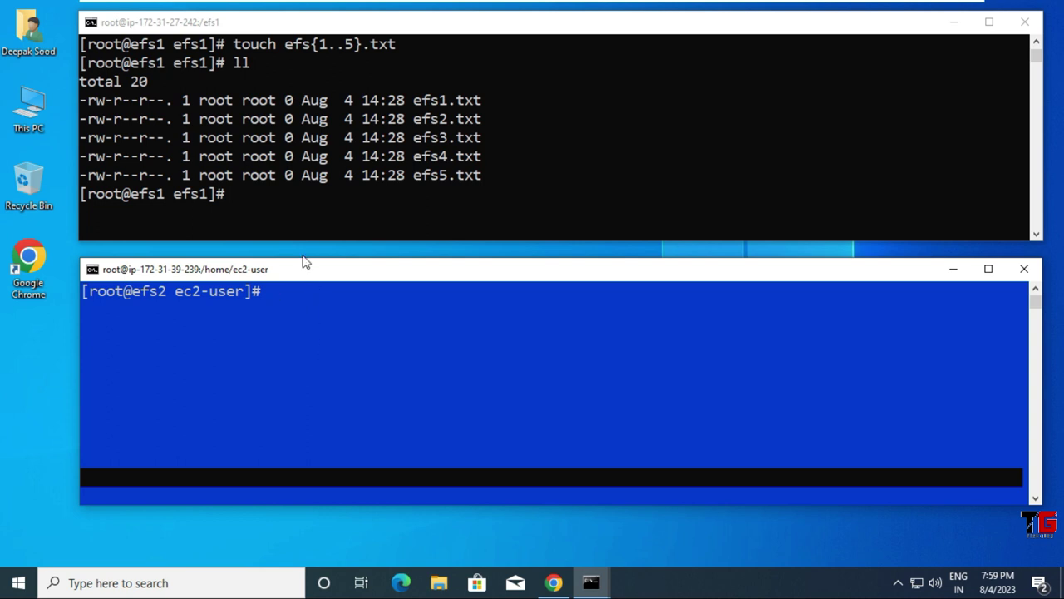
pyautogui.click(300, 231)
pyautogui.write('histor')
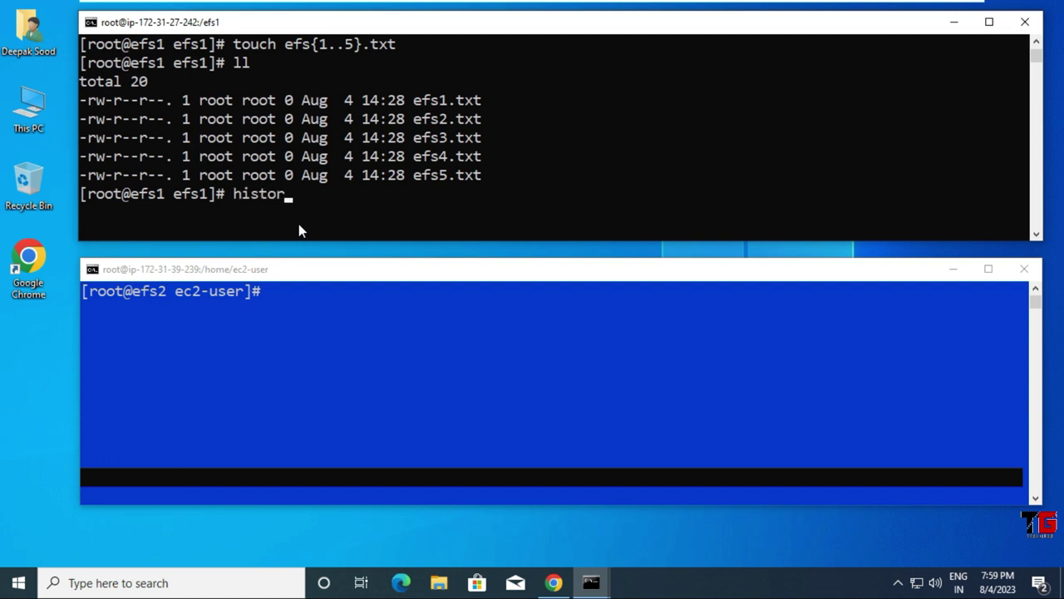
pyautogui.write('y')
pyautogui.press('Return')
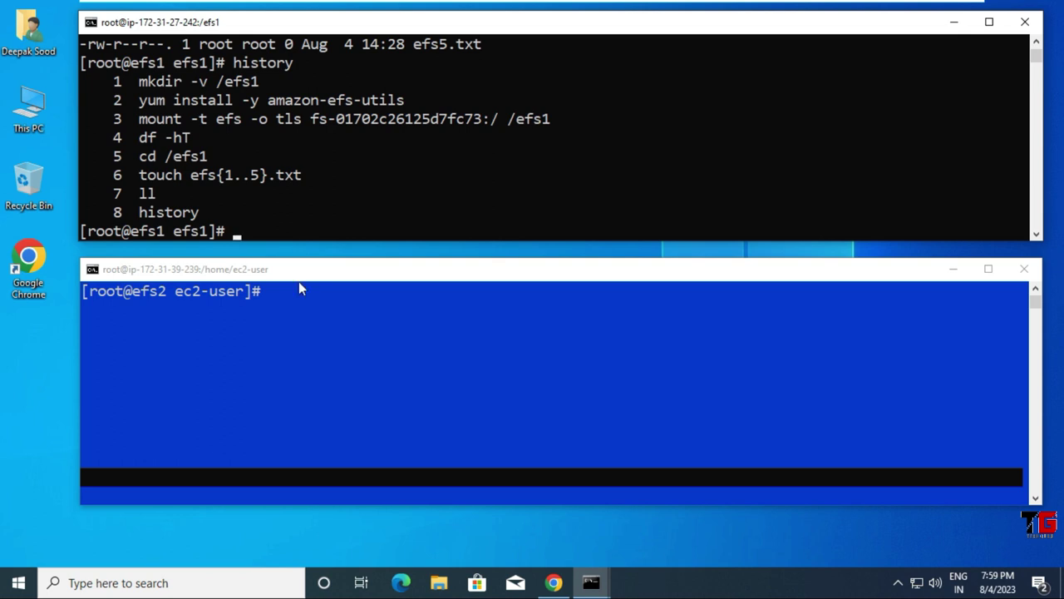
pyautogui.click(302, 397)
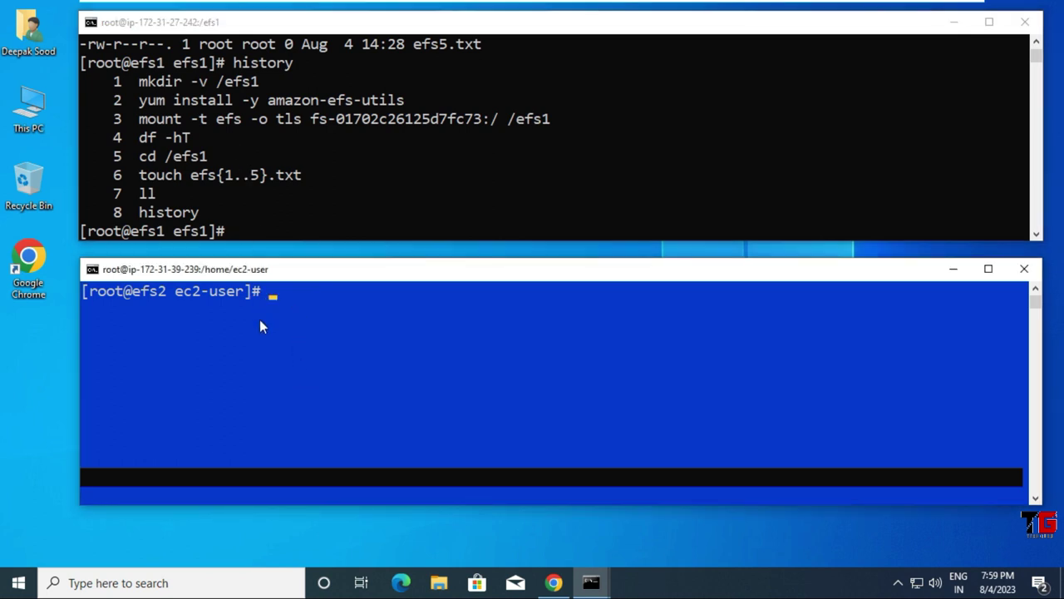
# Step: On efs2, create the /efs2 directory and install amazon-efs-utils with yum
pyautogui.click(262, 366)
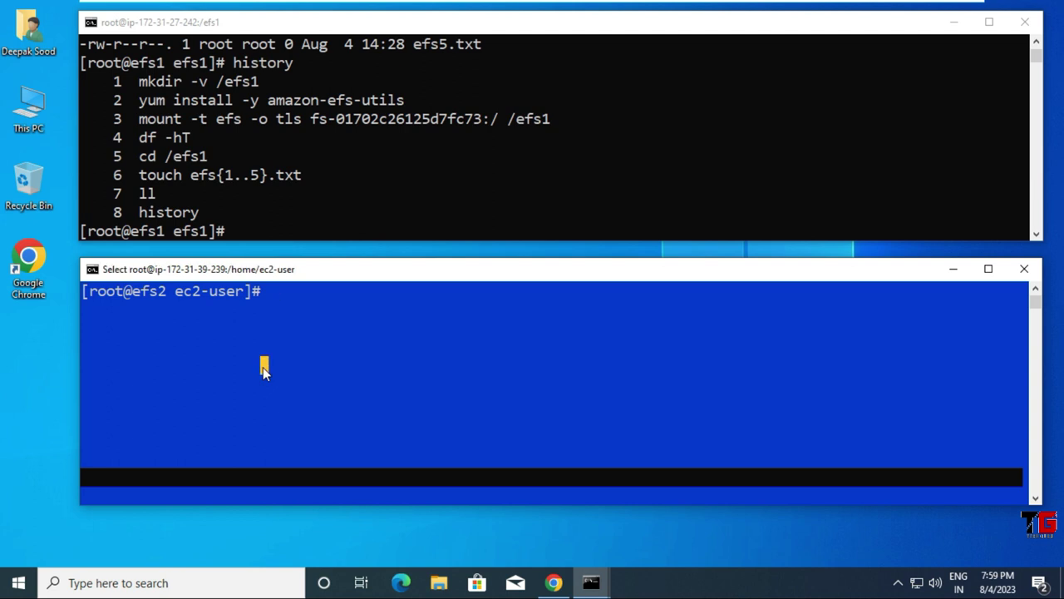
pyautogui.write('mkdir -v /efs2')
pyautogui.press('Return')
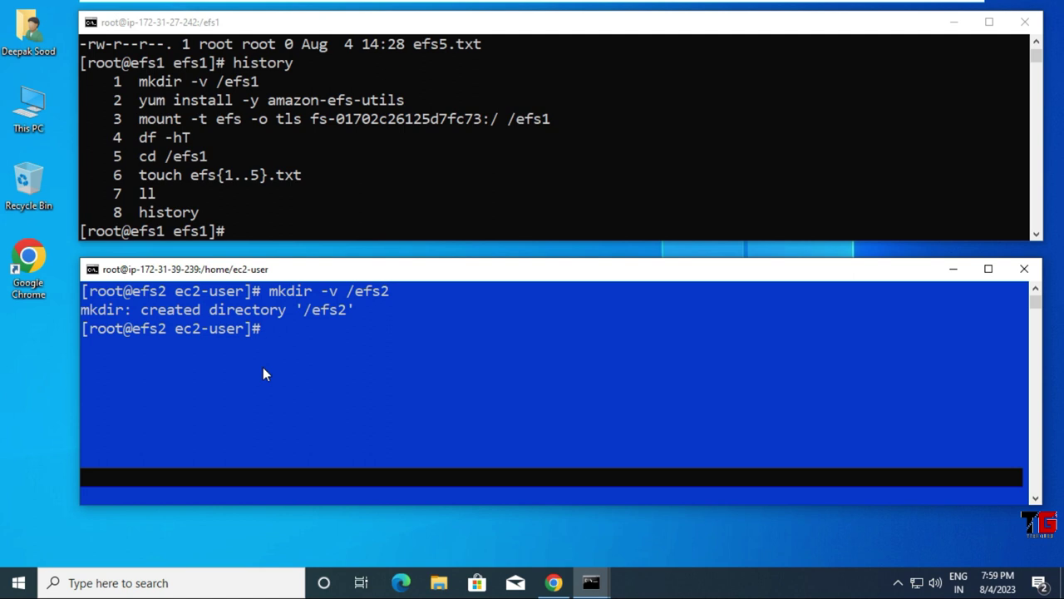
pyautogui.write('yum install amazon-efs-uti')
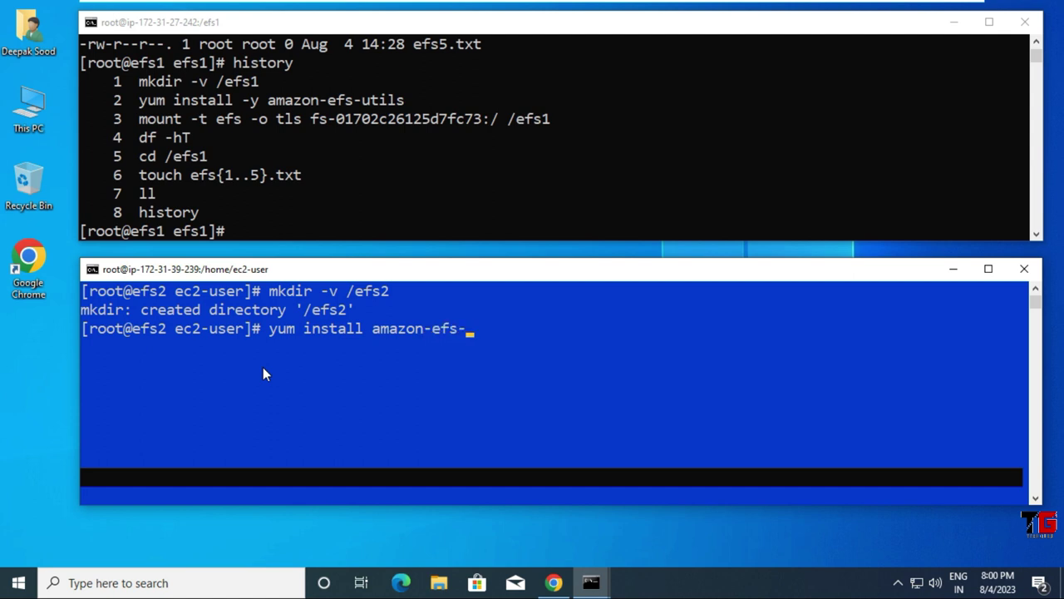
pyautogui.write('ls -y')
pyautogui.press('Return')
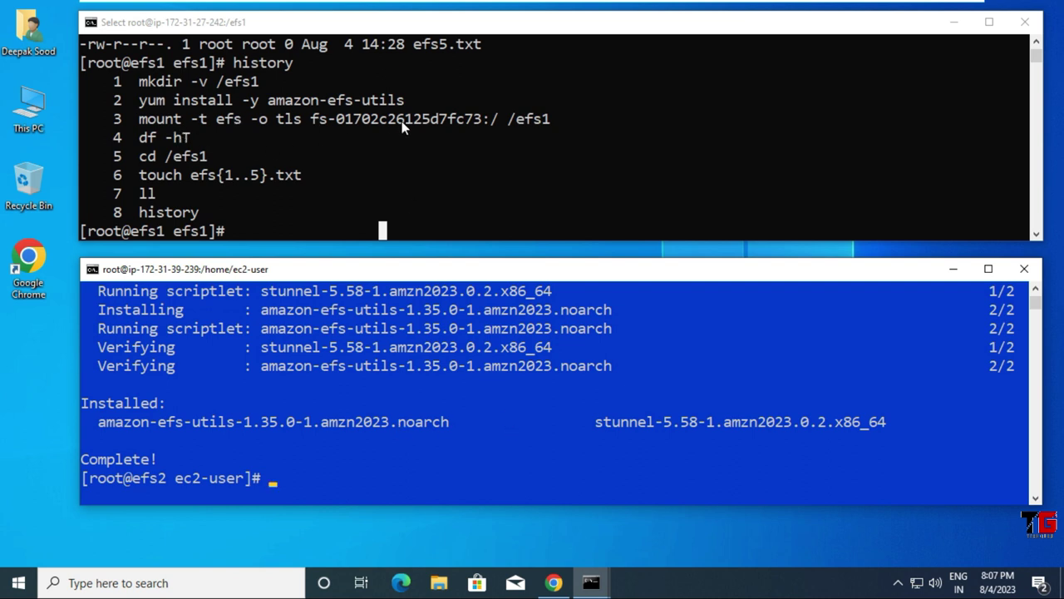
# Step: Paste the Attach details command 'mount -t efs -o tls fs-01702c26125d7fc73:/ efs' at the efs2 prompt
pyautogui.click(553, 583)
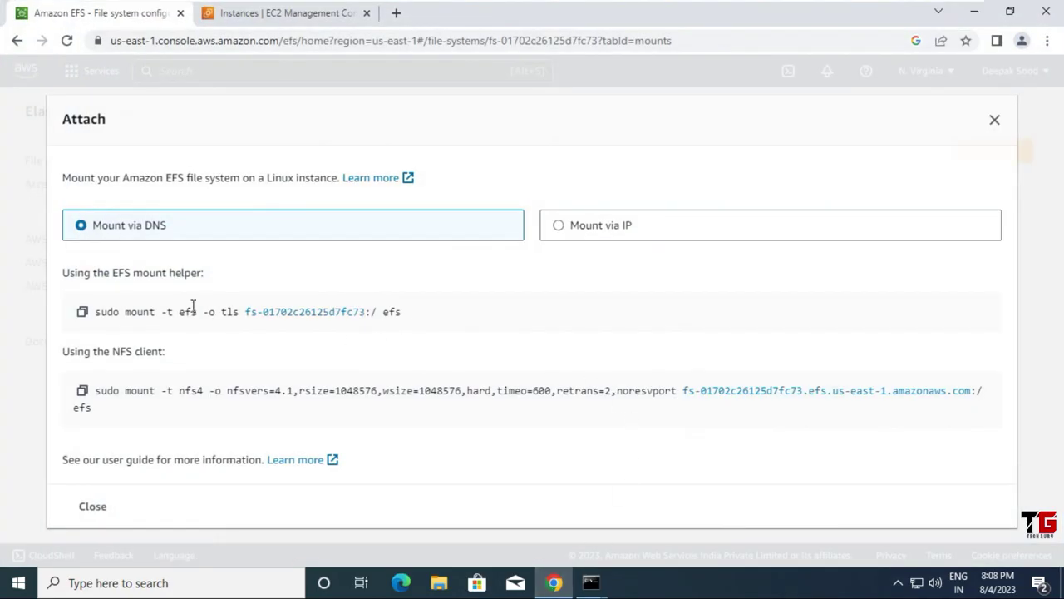
pyautogui.moveTo(123, 312); pyautogui.dragTo(402, 312)
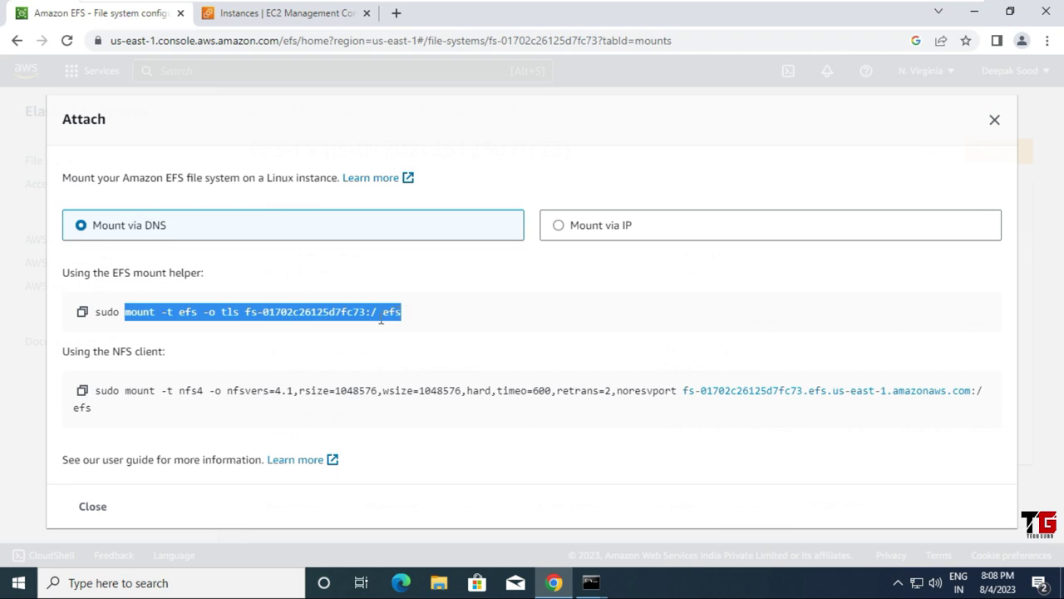
pyautogui.rightClick(399, 318)
pyautogui.click(407, 330)
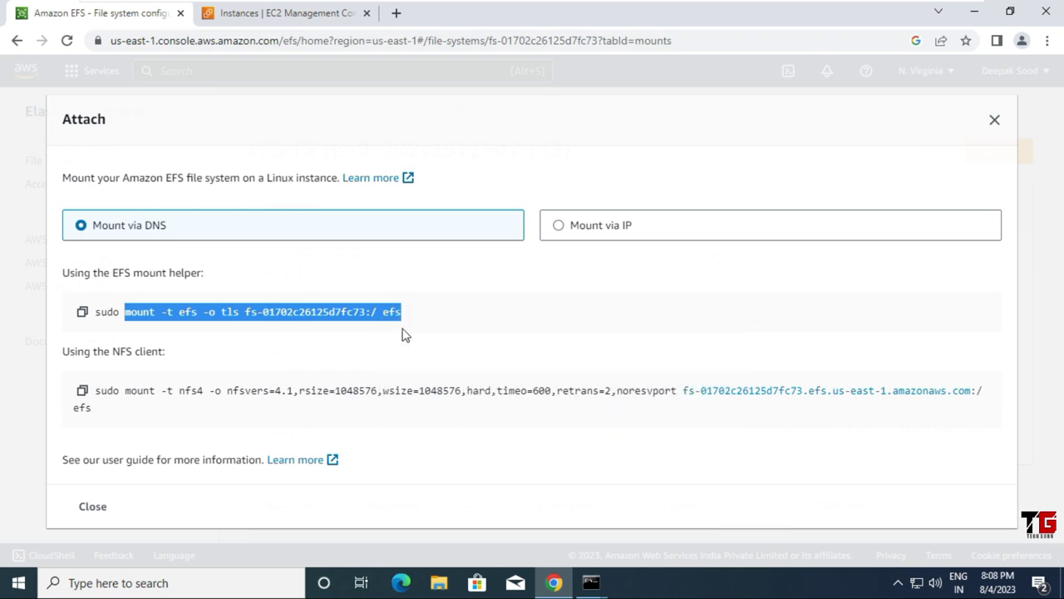
pyautogui.click(975, 11)
pyautogui.rightClick(437, 441)
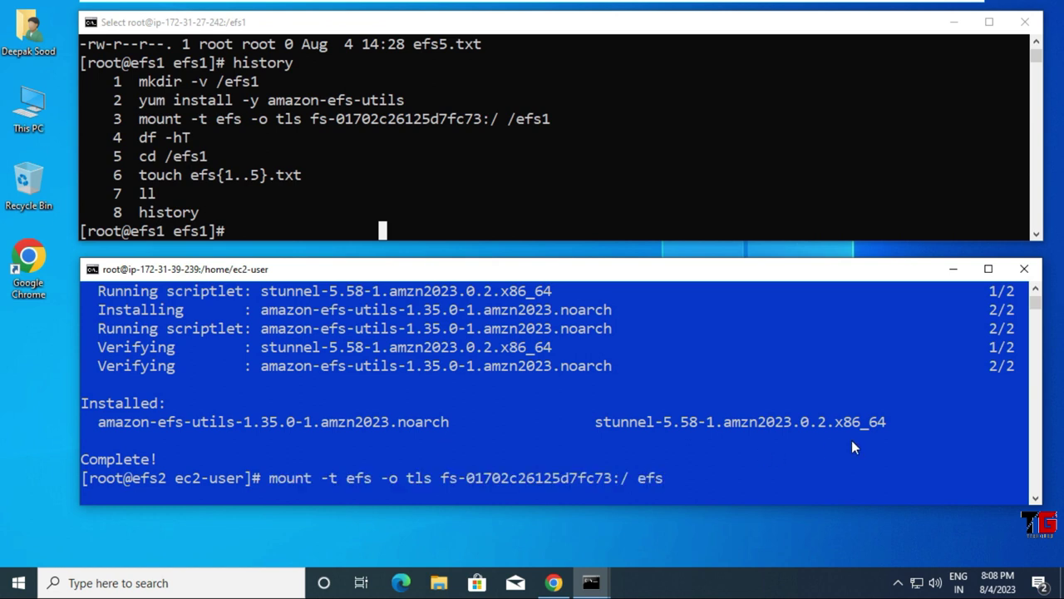
# Step: Mount the EFS file system at /efs2 and confirm the nfs4 mount with df -hT
pyautogui.press('BackSpace')
pyautogui.press('BackSpace')
pyautogui.press('BackSpace')
pyautogui.write('/efs2')
pyautogui.press('Return')
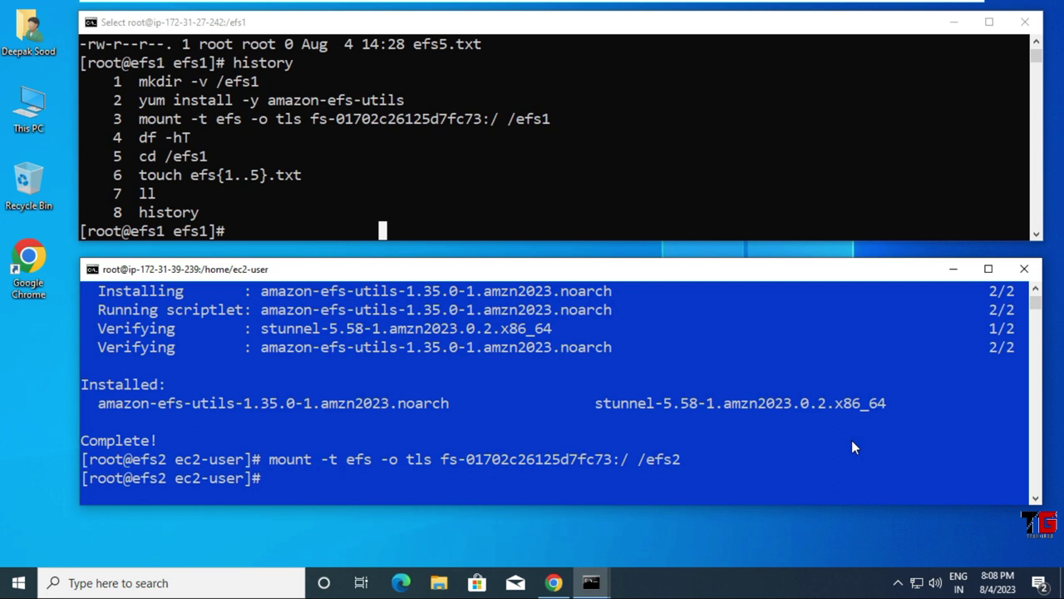
pyautogui.write('df -hT')
pyautogui.press('Return')
pyautogui.click(196, 460)
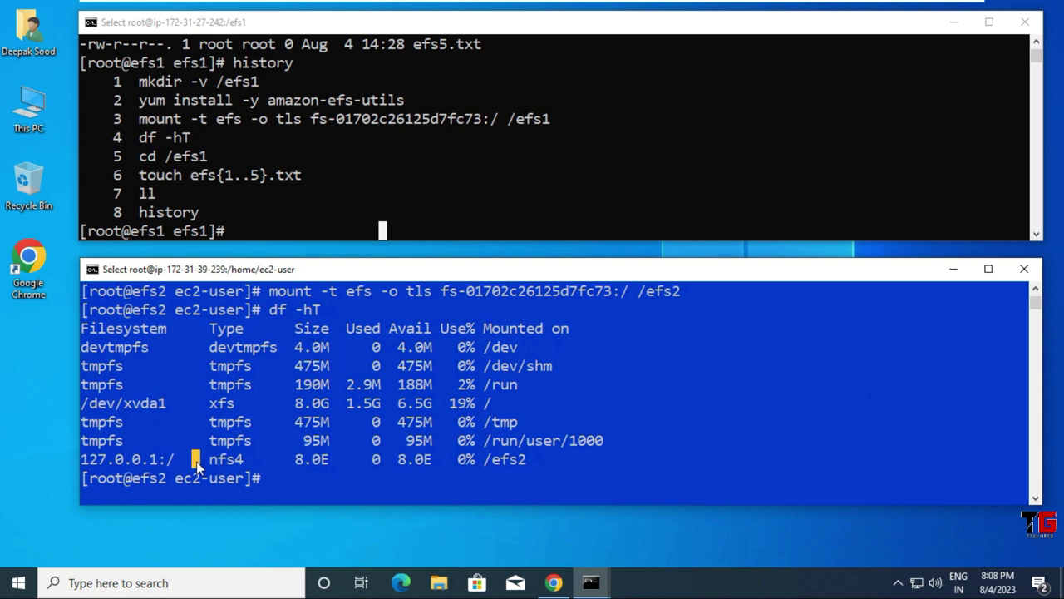
pyautogui.moveTo(197, 466); pyautogui.dragTo(550, 463)
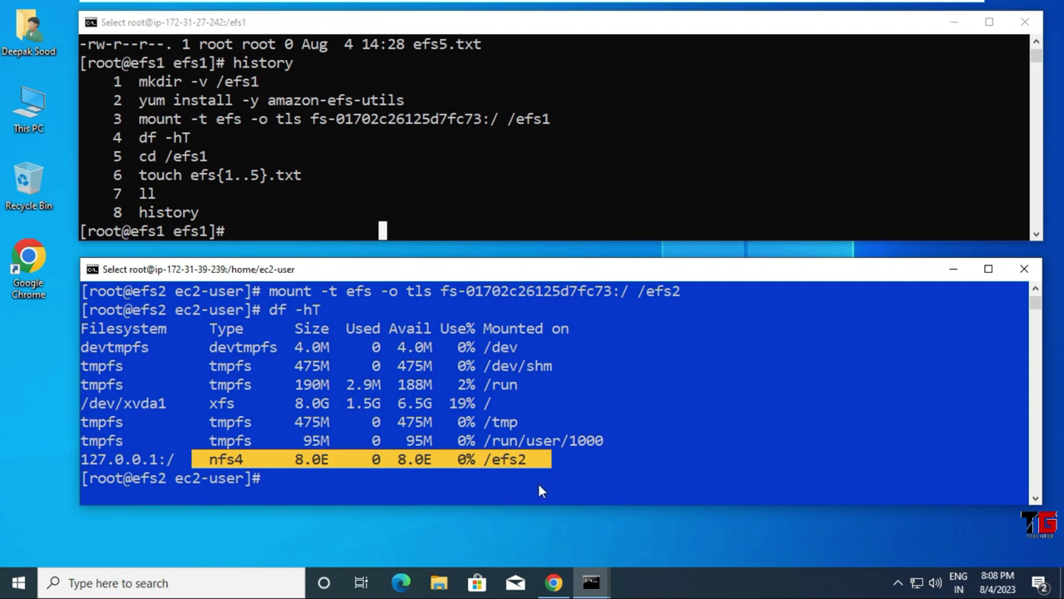
pyautogui.scroll(-1, 349, 483)
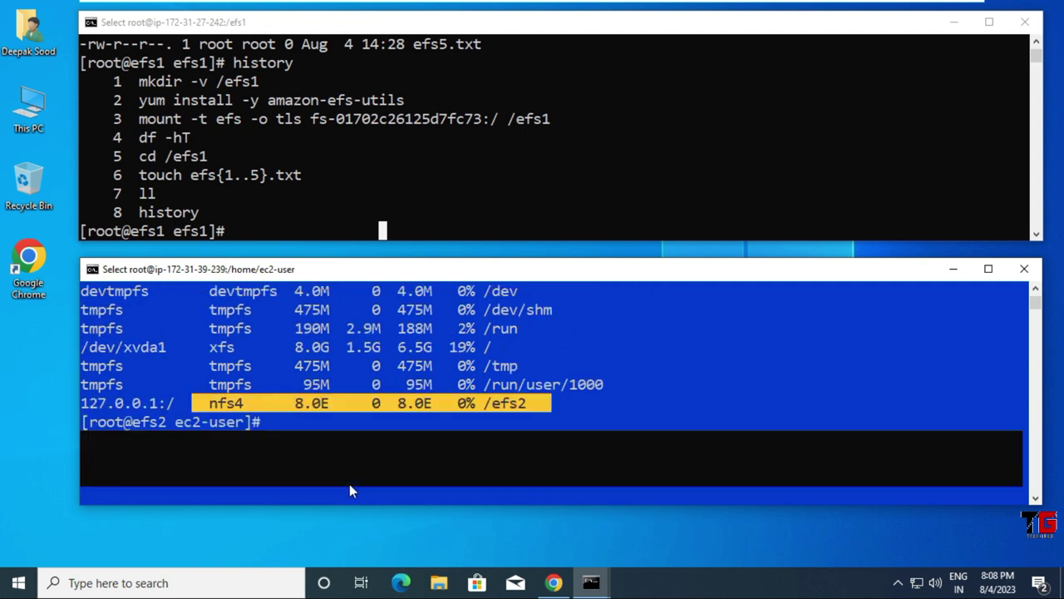
pyautogui.rightClick(350, 484)
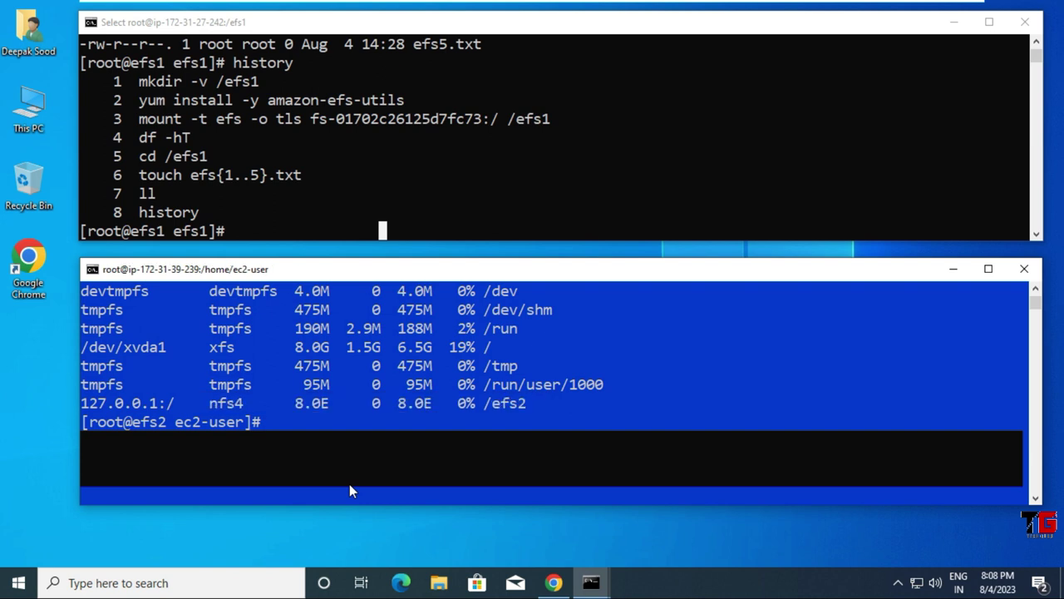
# Step: List /efs2 on efs2 to confirm efs1.txt through efs5.txt are shared
pyautogui.hotkey('ctrl', 'l')
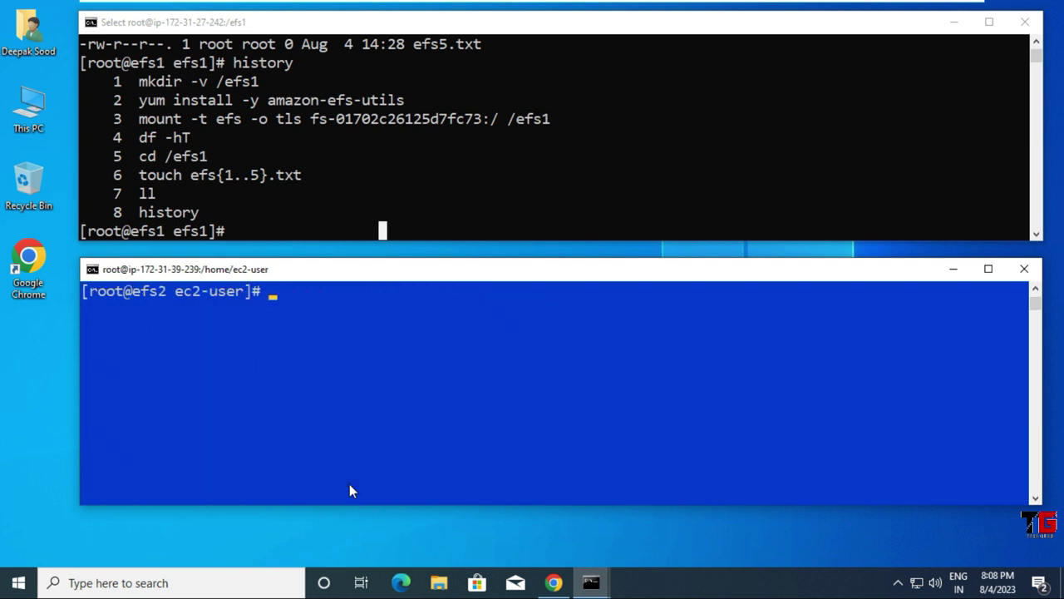
pyautogui.write('cd /efs2')
pyautogui.press('Return')
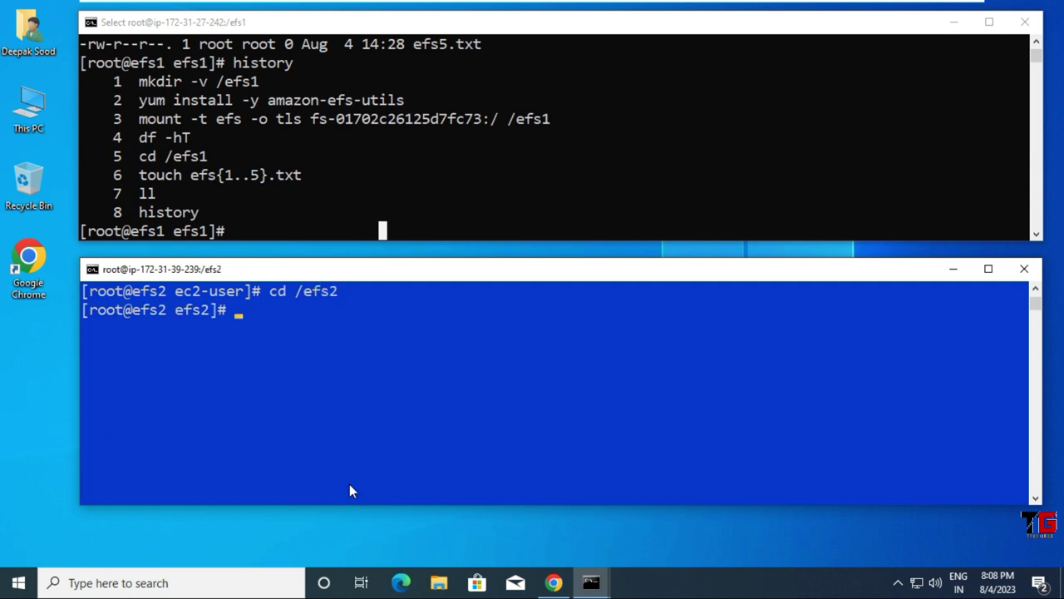
pyautogui.write('ll')
pyautogui.press('Return')
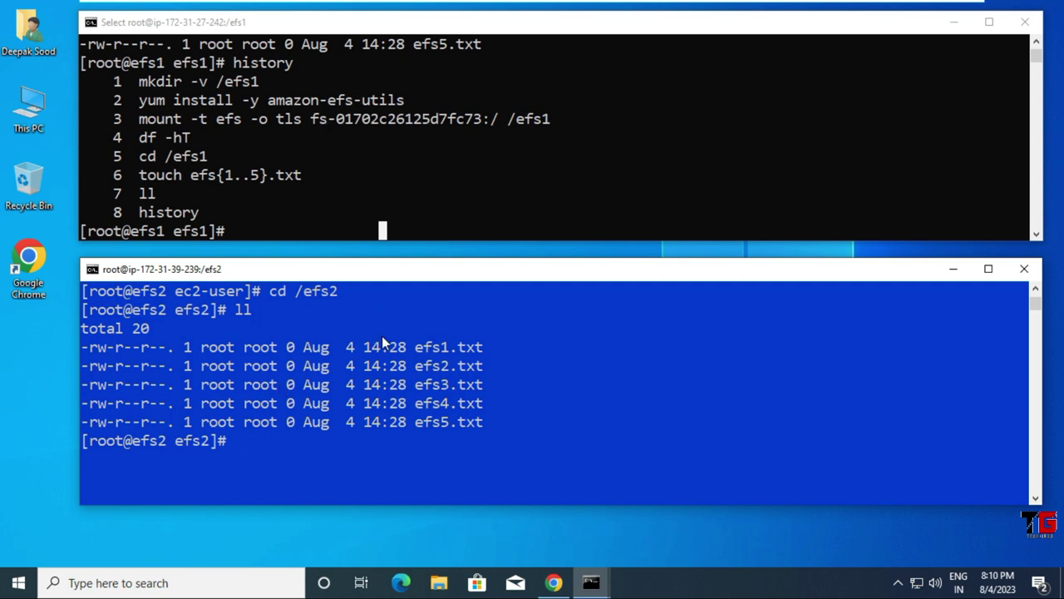
# Step: On efs2, write 'this practical is for multiple ec2 instances access same data' into data.txt
pyautogui.scroll(-2, 382, 336)
pyautogui.scroll(-1, 381, 342)
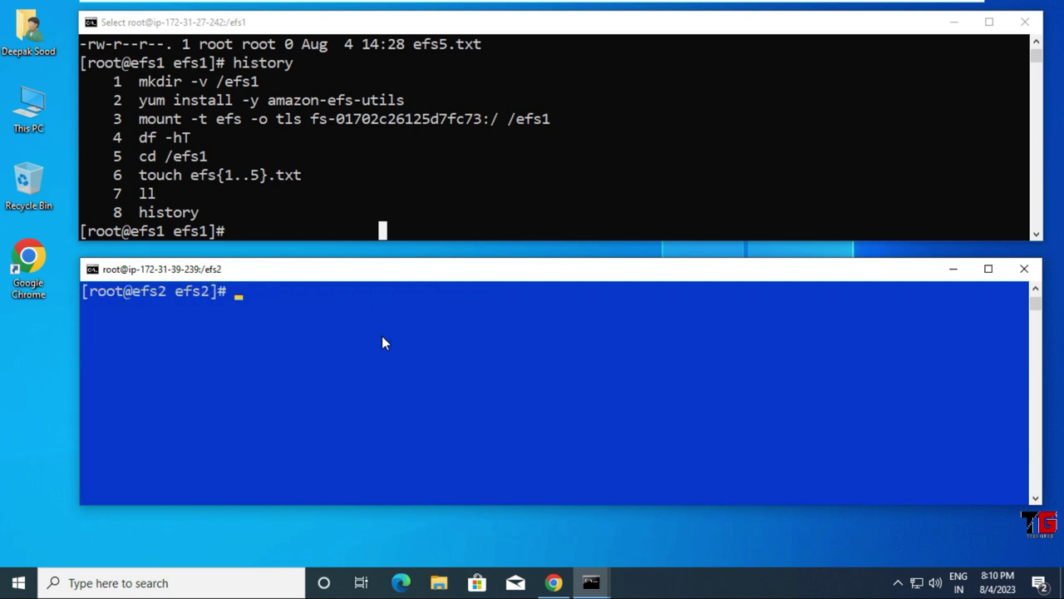
pyautogui.write('echo')
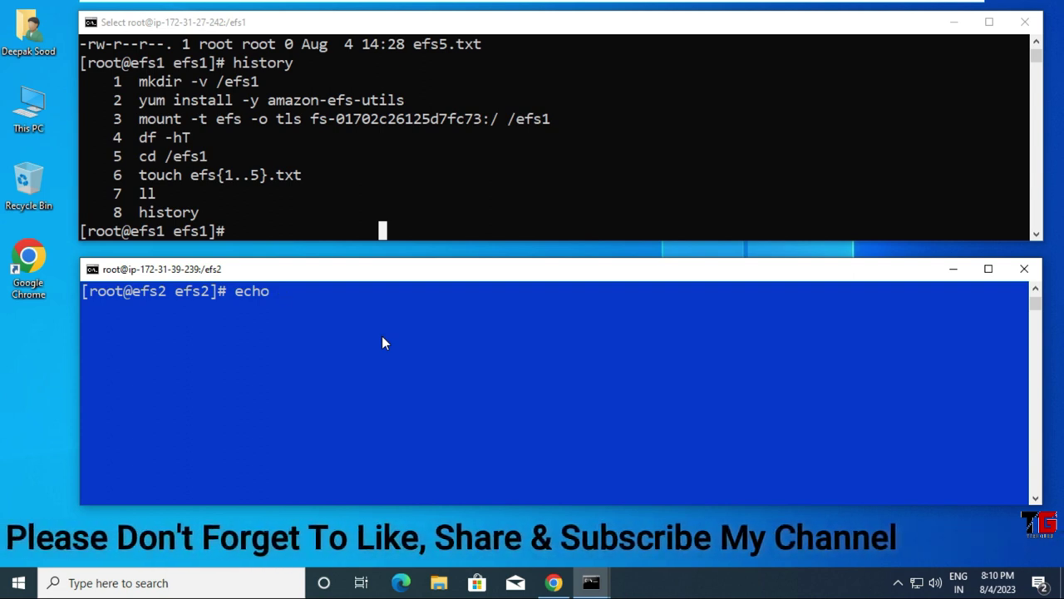
pyautogui.write('this ')
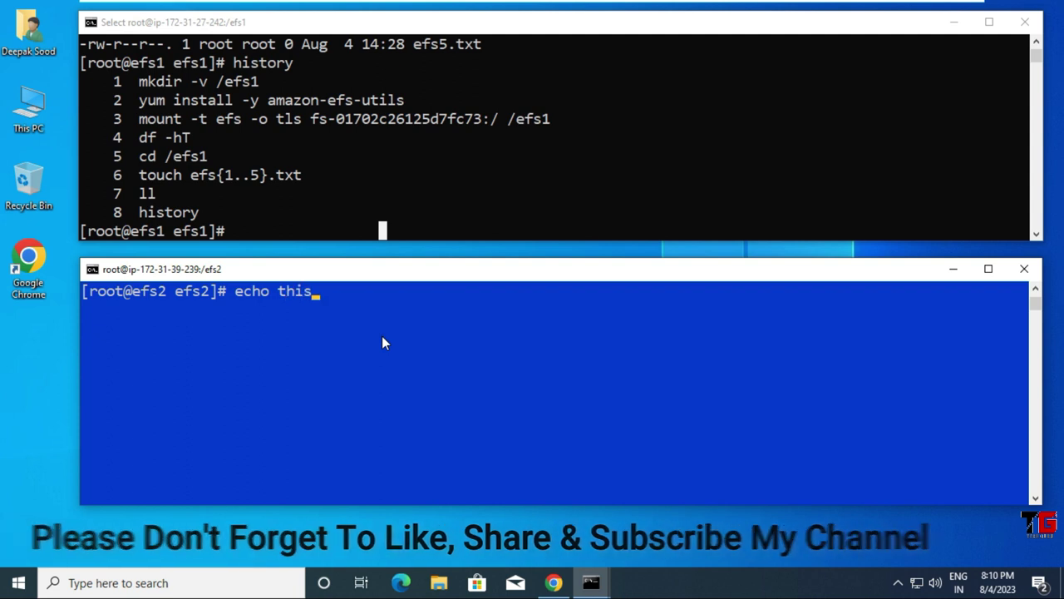
pyautogui.write('p')
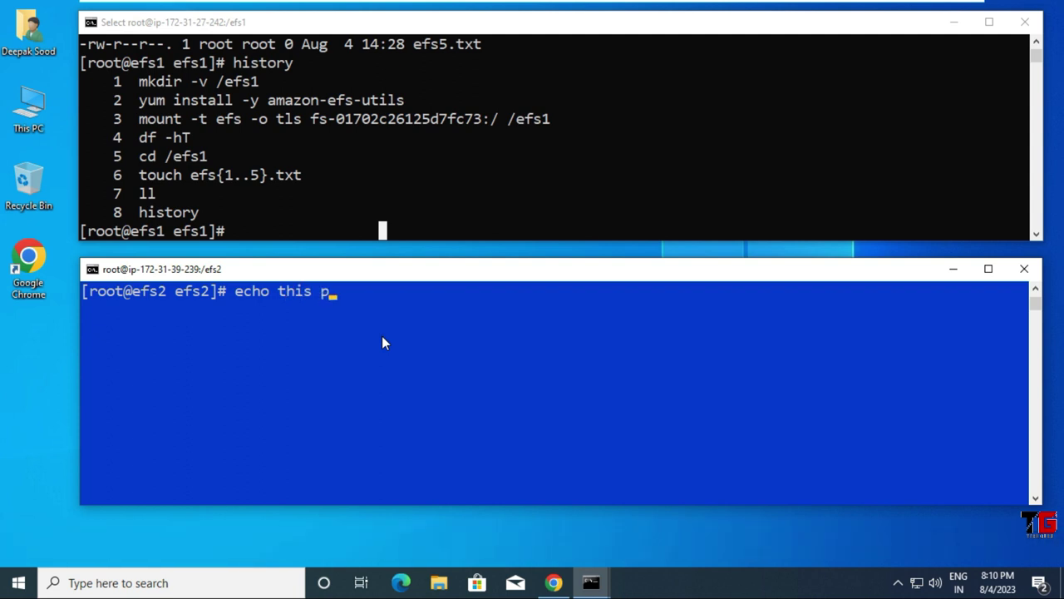
pyautogui.write('ractical is for ')
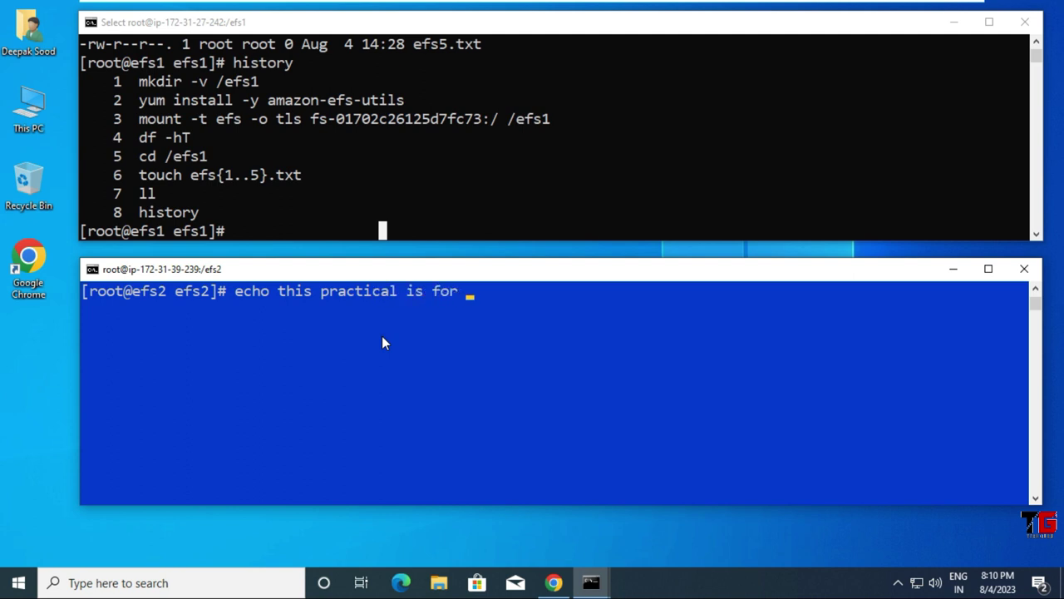
pyautogui.write('multiple e')
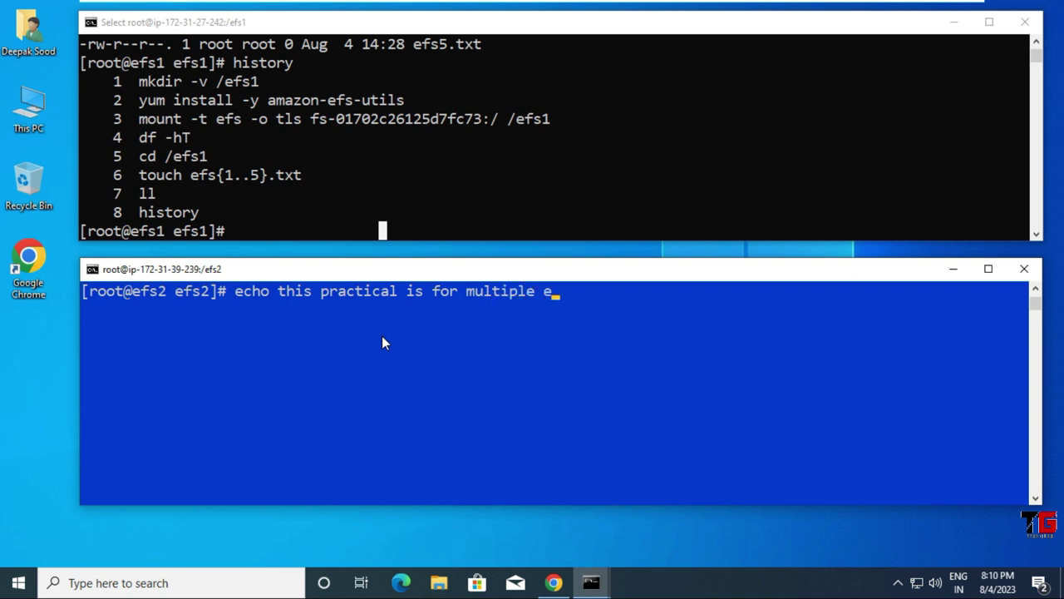
pyautogui.write('c2 instanc')
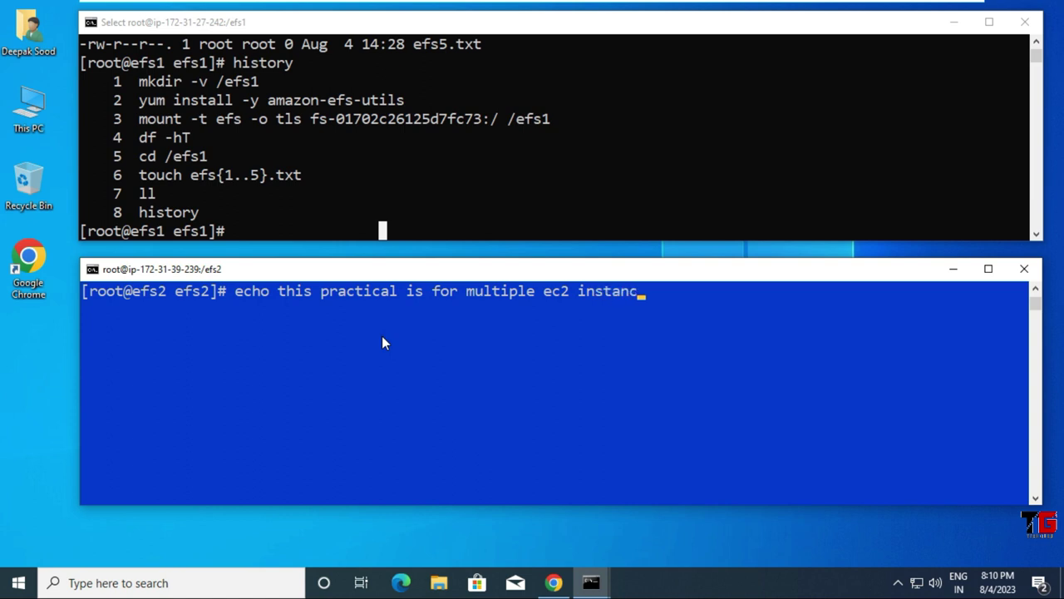
pyautogui.write('es access same')
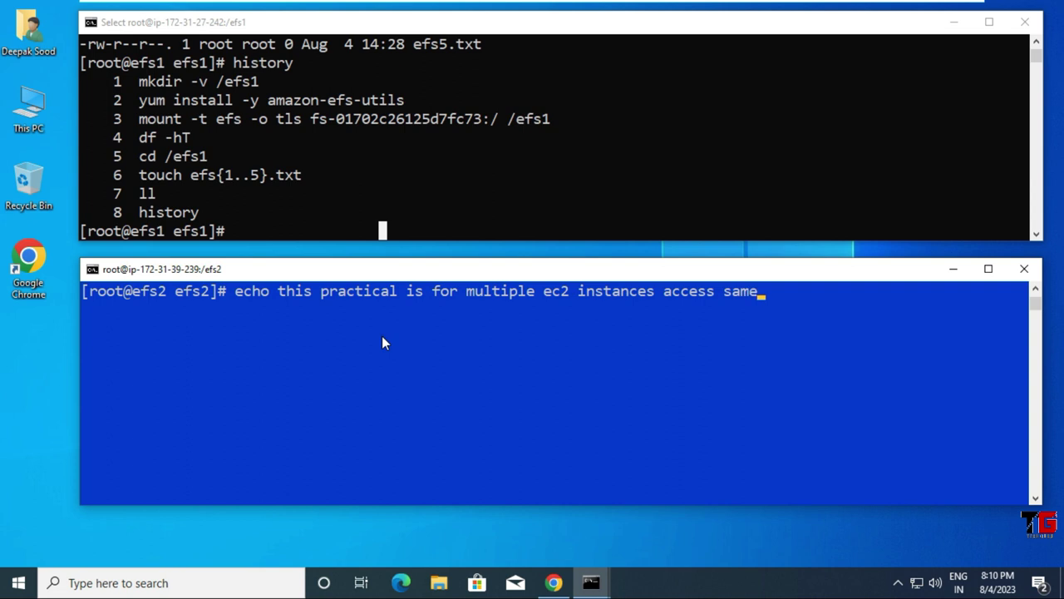
pyautogui.write(' data >')
pyautogui.write('data.txt')
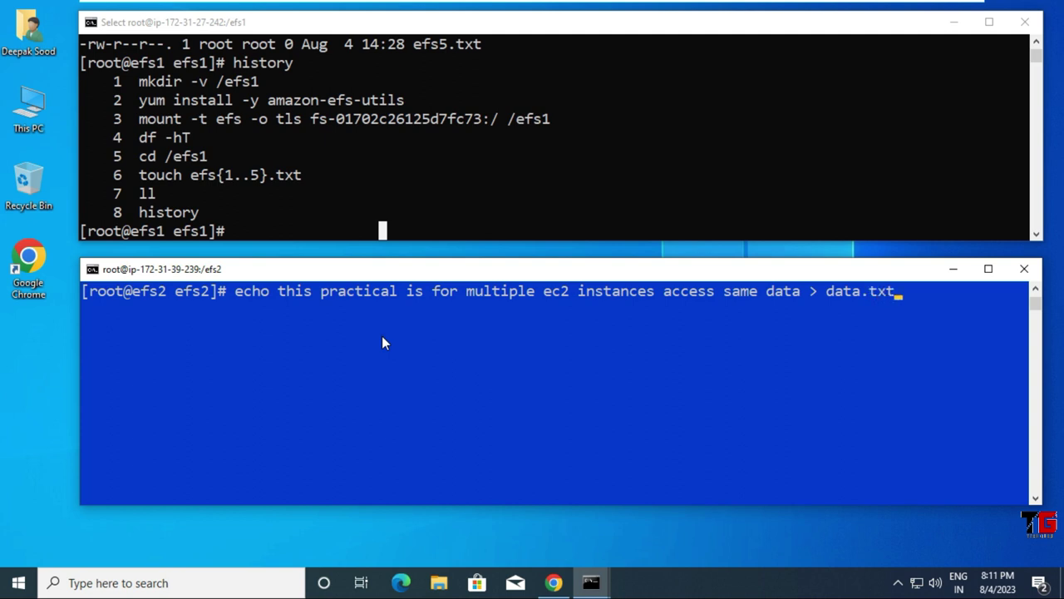
pyautogui.press('Return')
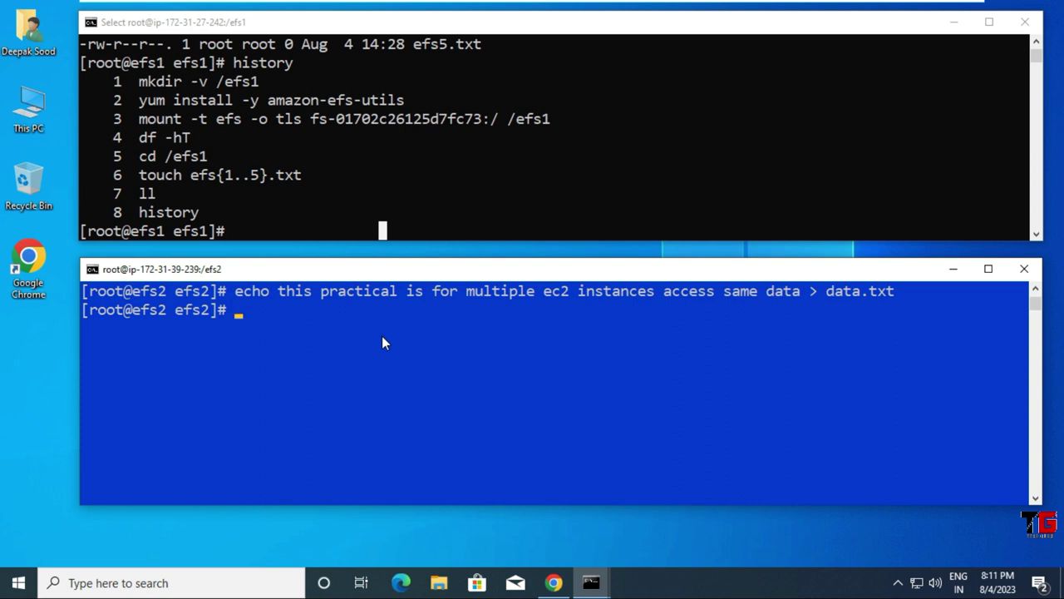
# Step: Display data.txt with line numbers using cat -n
pyautogui.write('cat -n data')
pyautogui.press('Tab')
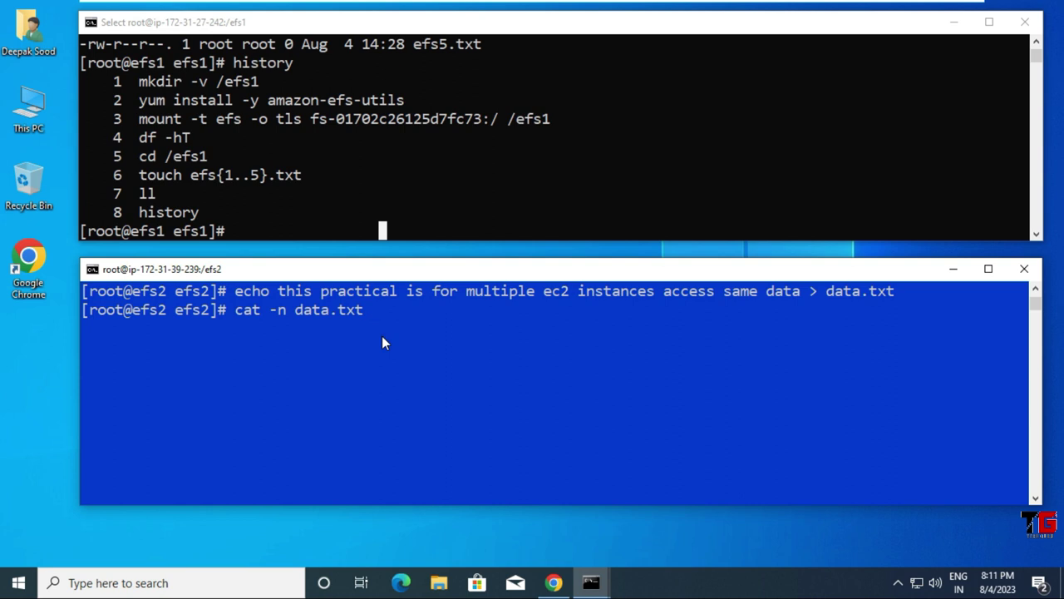
pyautogui.press('Return')
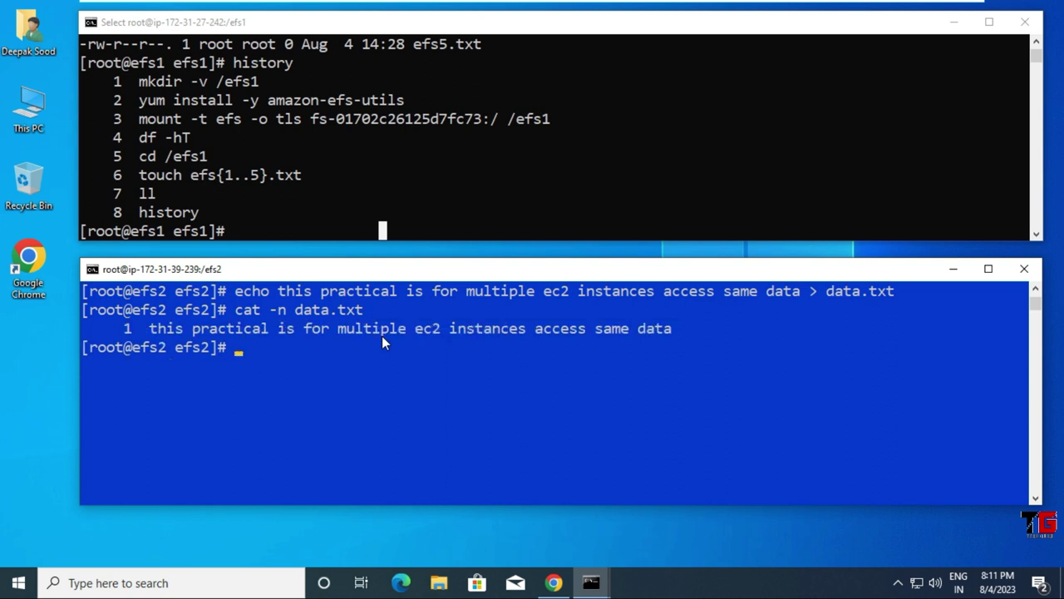
pyautogui.click(325, 170)
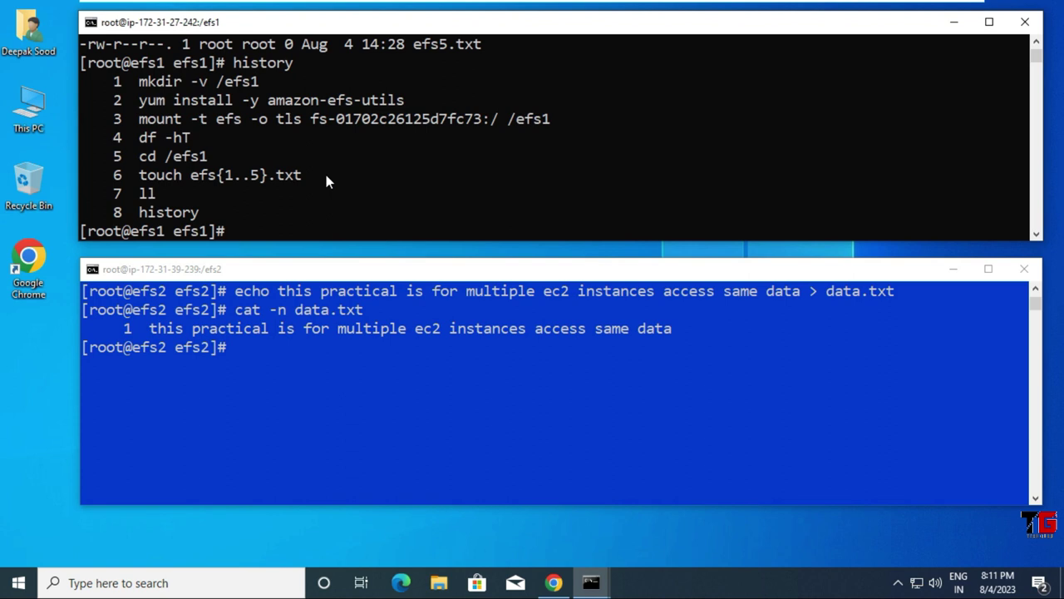
# Step: Append 'this is for testing' to data.txt from efs1 and re-run cat -n on efs2
pyautogui.write('echo this is f')
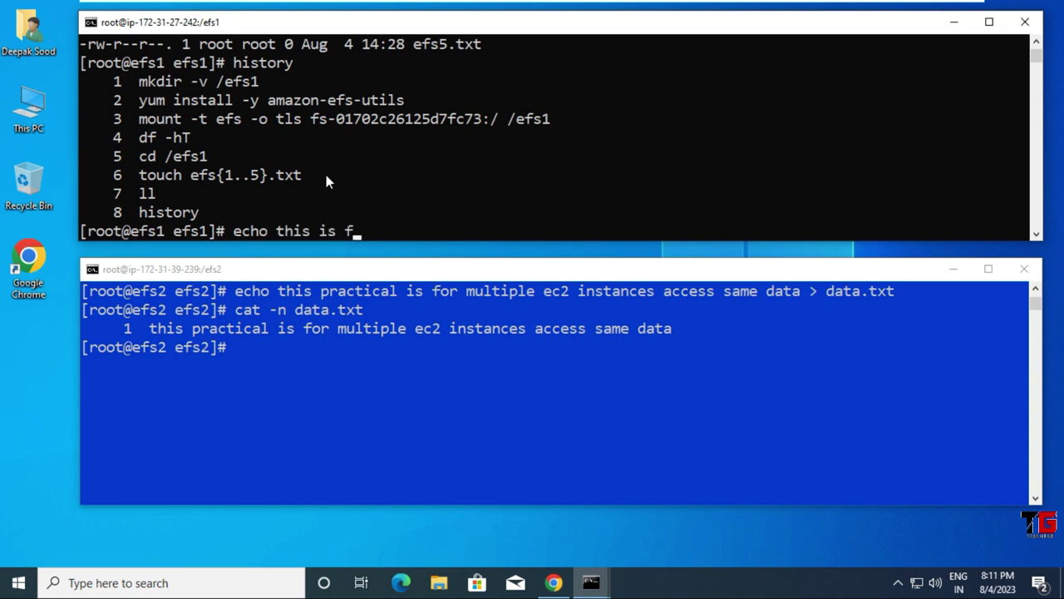
pyautogui.write('or testing ')
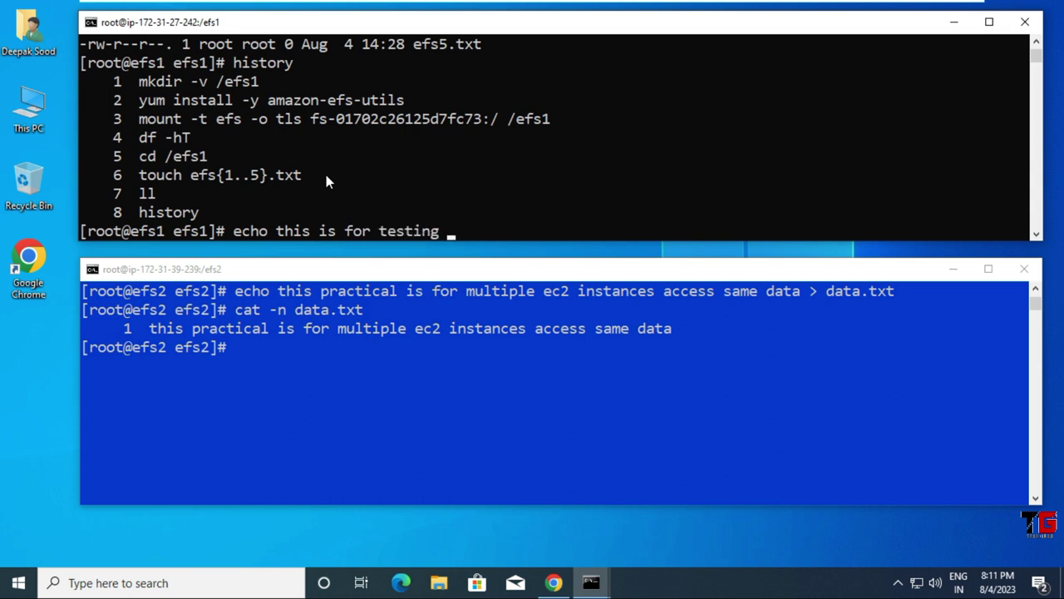
pyautogui.write('>> data.txt')
pyautogui.press('Return')
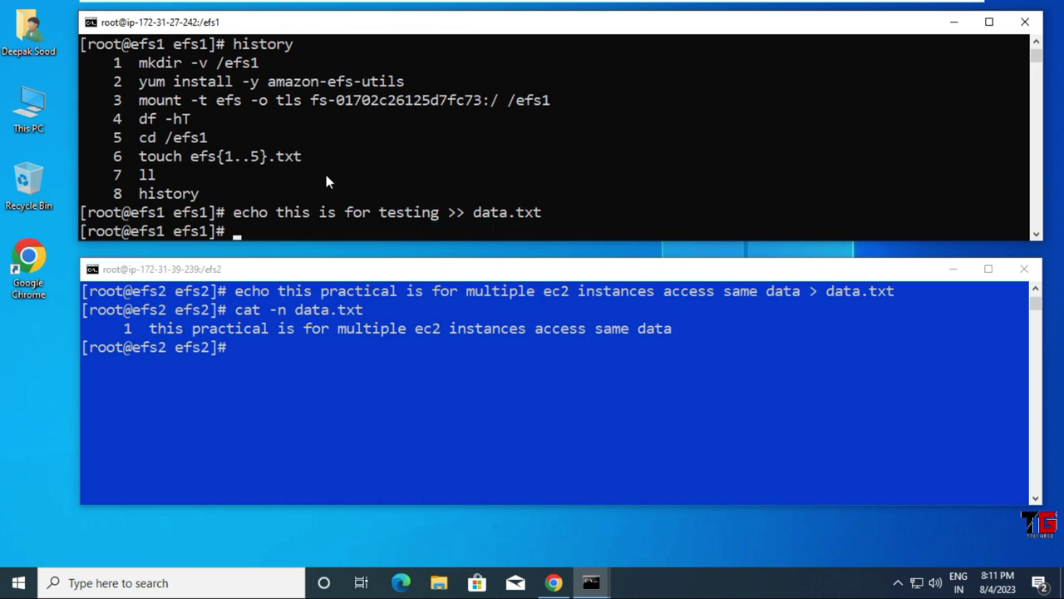
pyautogui.click(256, 389)
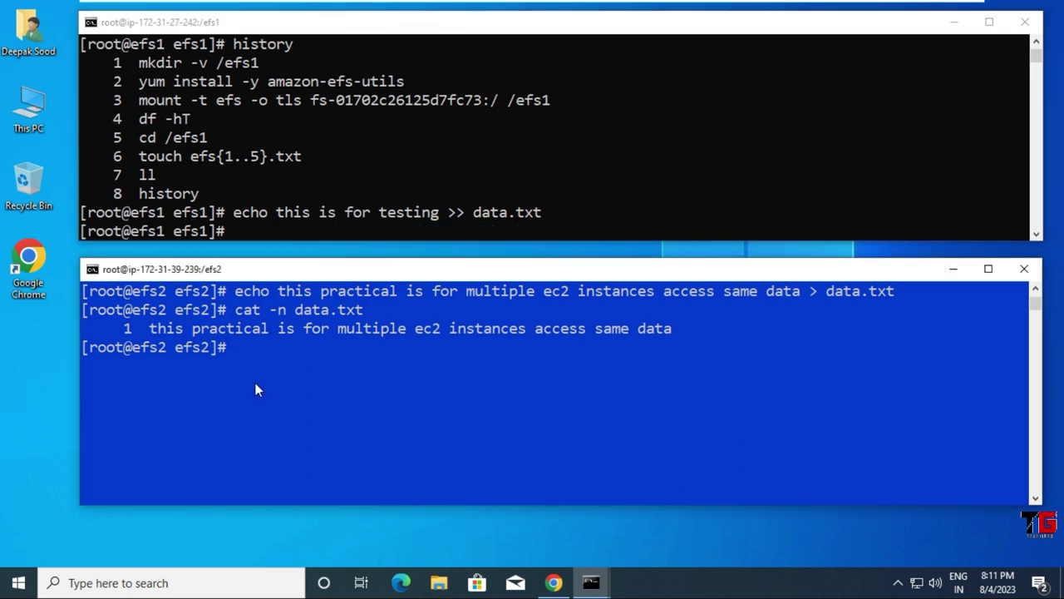
pyautogui.press('Up')
pyautogui.press('Return')
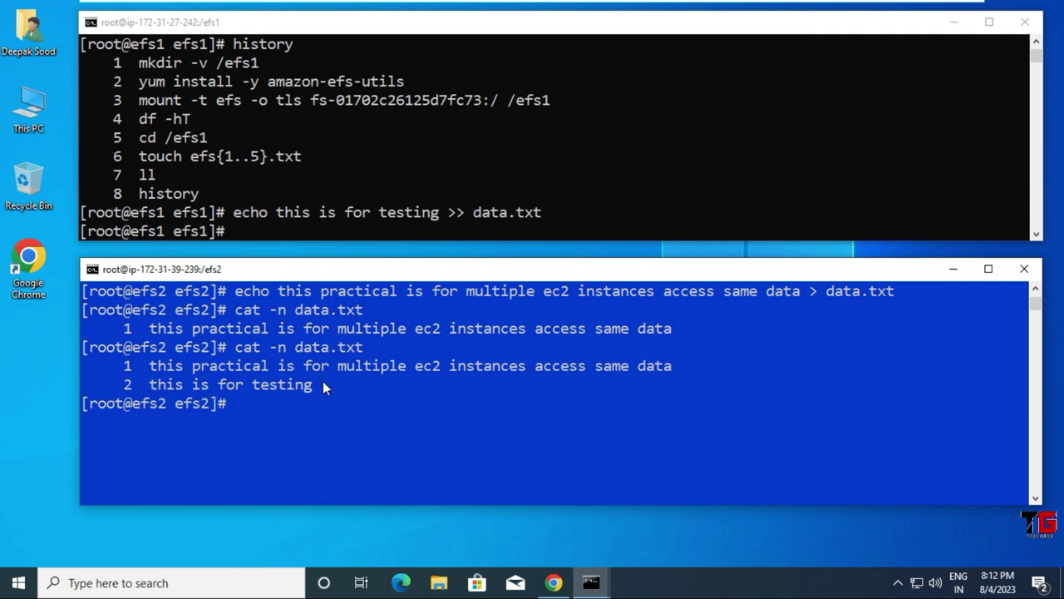
# Step: Show data.txt with cat -n on efs1, then clear the efs1 terminal
pyautogui.click(341, 194)
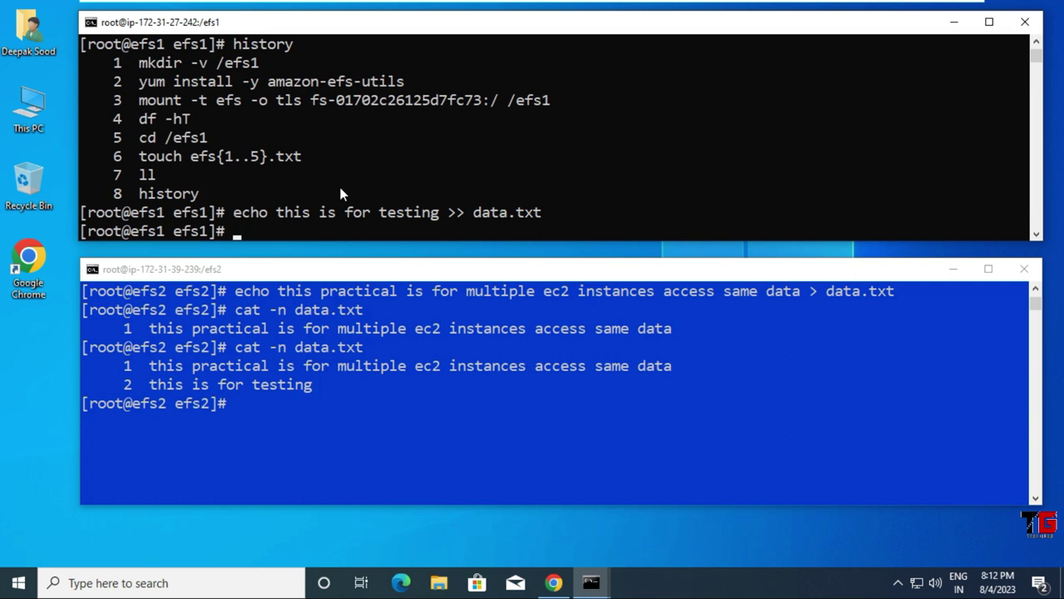
pyautogui.write('cat -n data')
pyautogui.press('Tab')
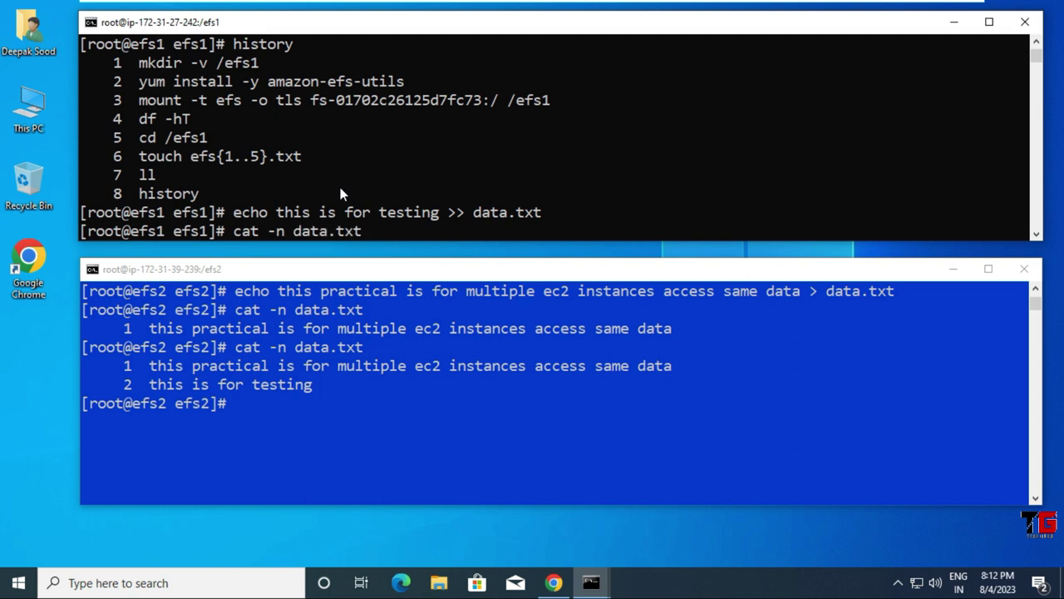
pyautogui.press('Return')
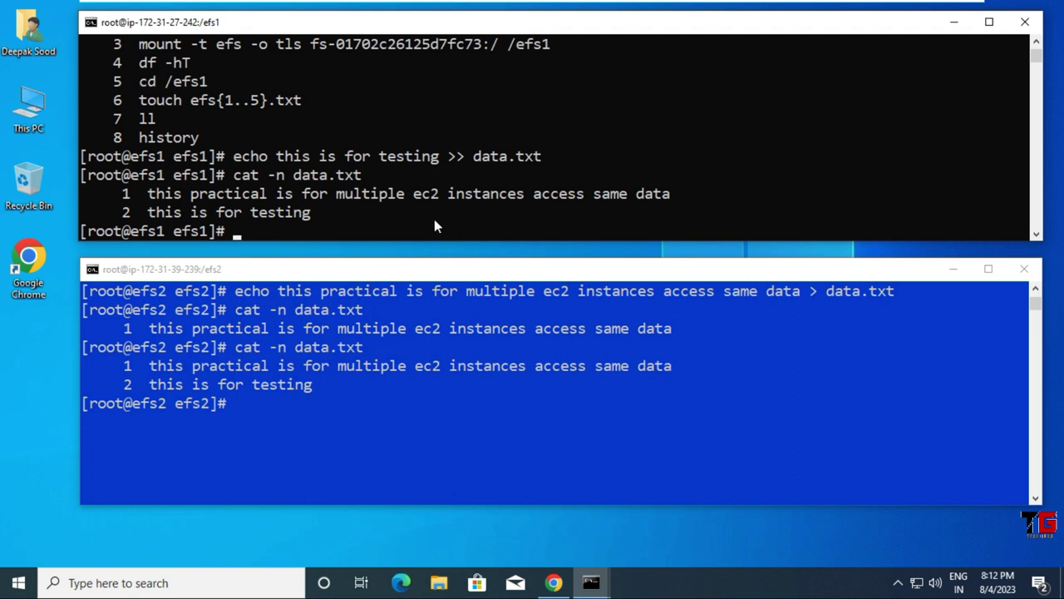
pyautogui.hotkey('ctrl', 'l')
pyautogui.click(417, 404)
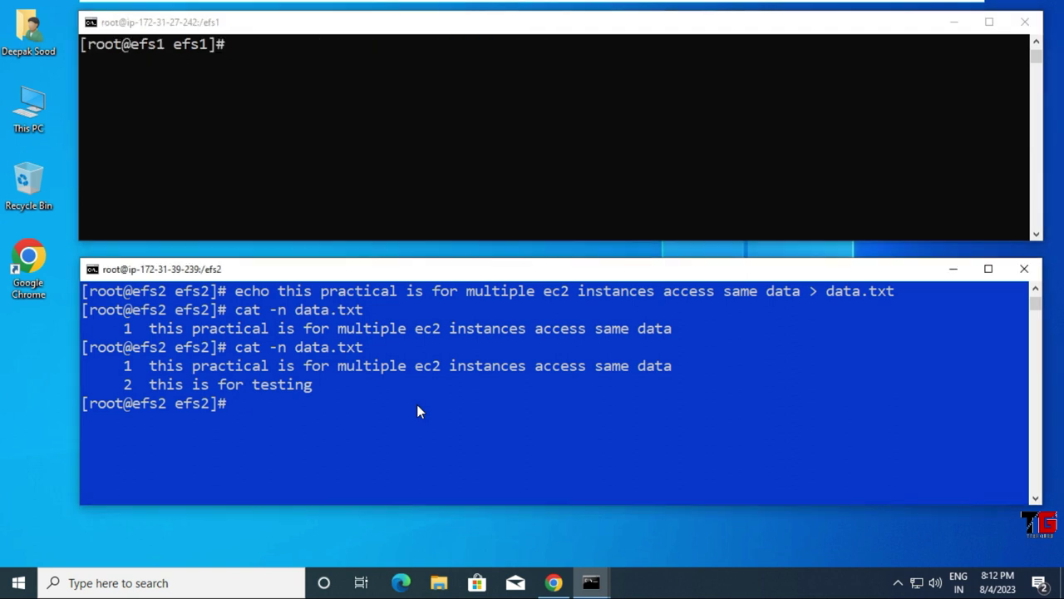
# Step: Clear the efs2 terminal, then sketch a diagram of boxes connected to a shared bar
pyautogui.hotkey('ctrl', 'l')
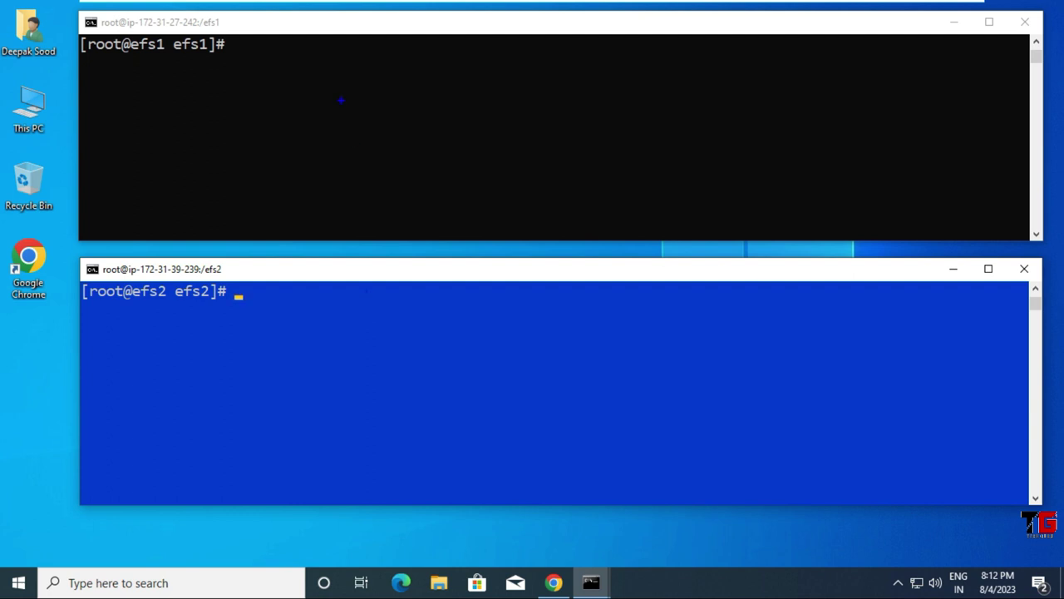
pyautogui.moveTo(251, 47); pyautogui.dragTo(267, 203)
pyautogui.moveTo(253, 47)
pyautogui.mouseDown()
pyautogui.moveTo(663, 62)
pyautogui.moveTo(707, 178)
pyautogui.moveTo(525, 194)
pyautogui.moveTo(285, 183)
pyautogui.mouseUp()
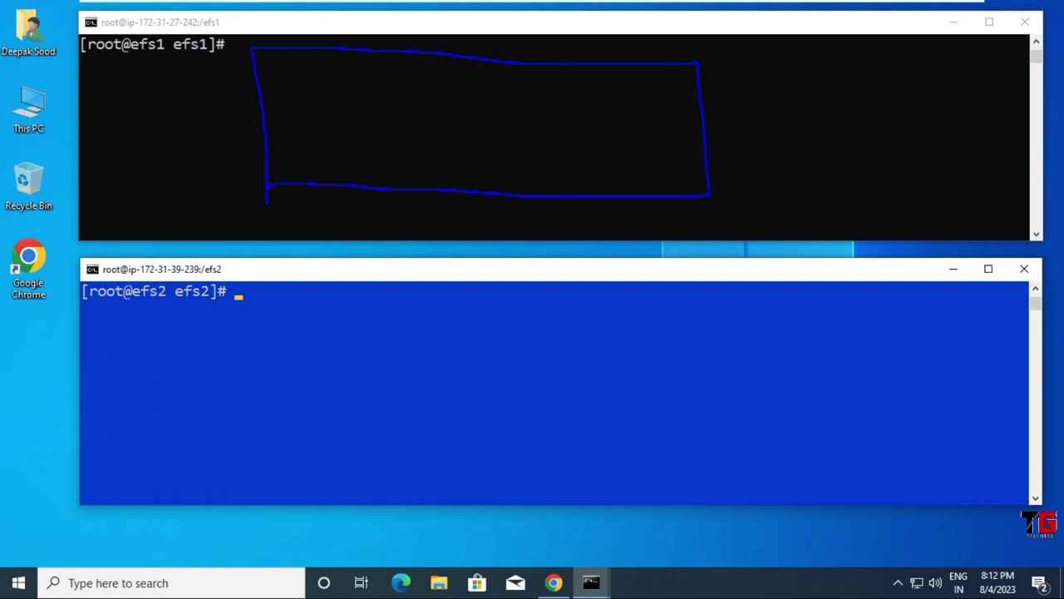
pyautogui.moveTo(302, 69)
pyautogui.mouseDown()
pyautogui.moveTo(298, 153)
pyautogui.moveTo(306, 69)
pyautogui.moveTo(402, 67)
pyautogui.moveTo(401, 138)
pyautogui.moveTo(300, 148)
pyautogui.mouseUp()
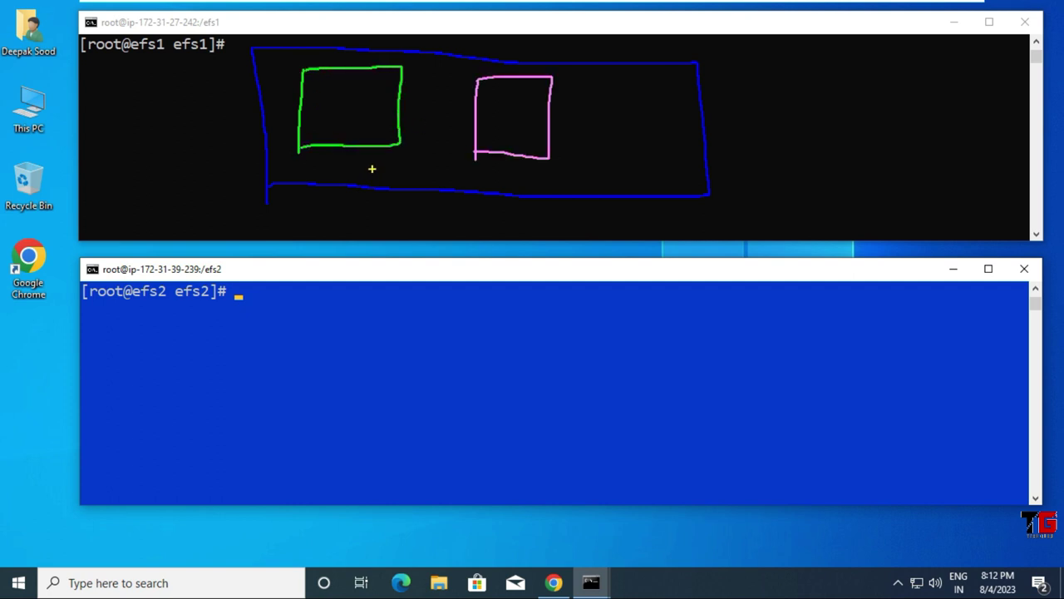
pyautogui.moveTo(373, 166)
pyautogui.mouseDown()
pyautogui.moveTo(373, 179)
pyautogui.moveTo(384, 166)
pyautogui.moveTo(509, 176)
pyautogui.moveTo(374, 179)
pyautogui.mouseUp()
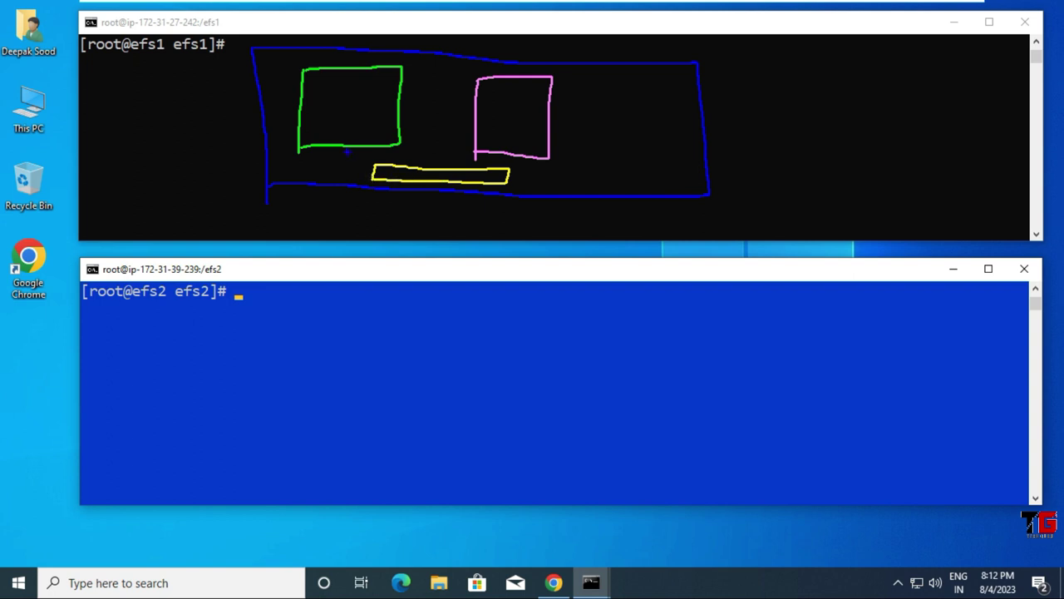
pyautogui.moveTo(340, 166); pyautogui.dragTo(370, 172)
pyautogui.moveTo(545, 131)
pyautogui.mouseDown()
pyautogui.moveTo(585, 148)
pyautogui.moveTo(535, 166)
pyautogui.mouseUp()
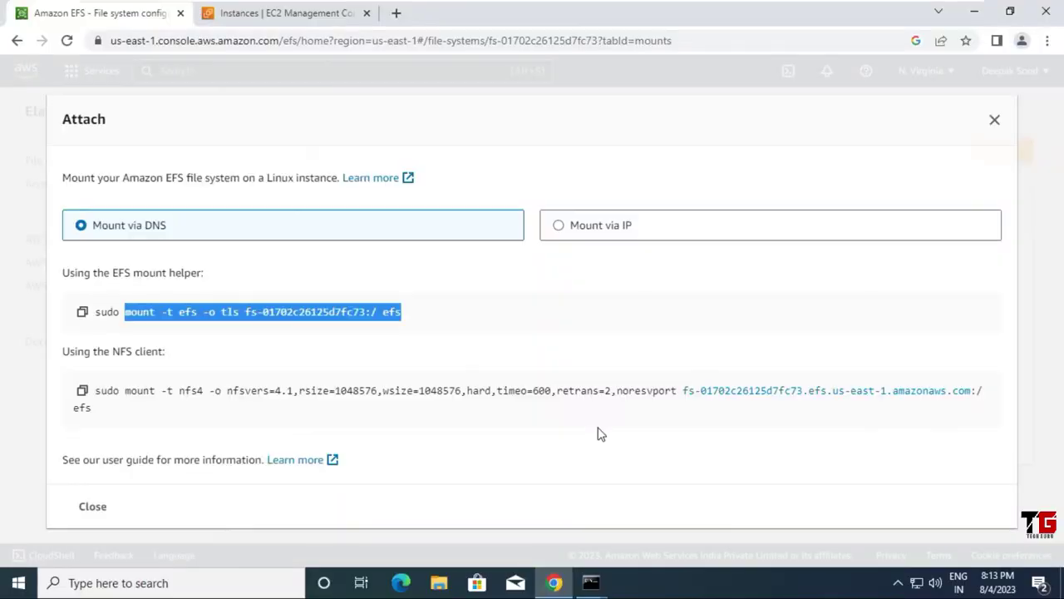
# Step: Go to the EC2 Instances page and start Launch instances
pyautogui.click(297, 15)
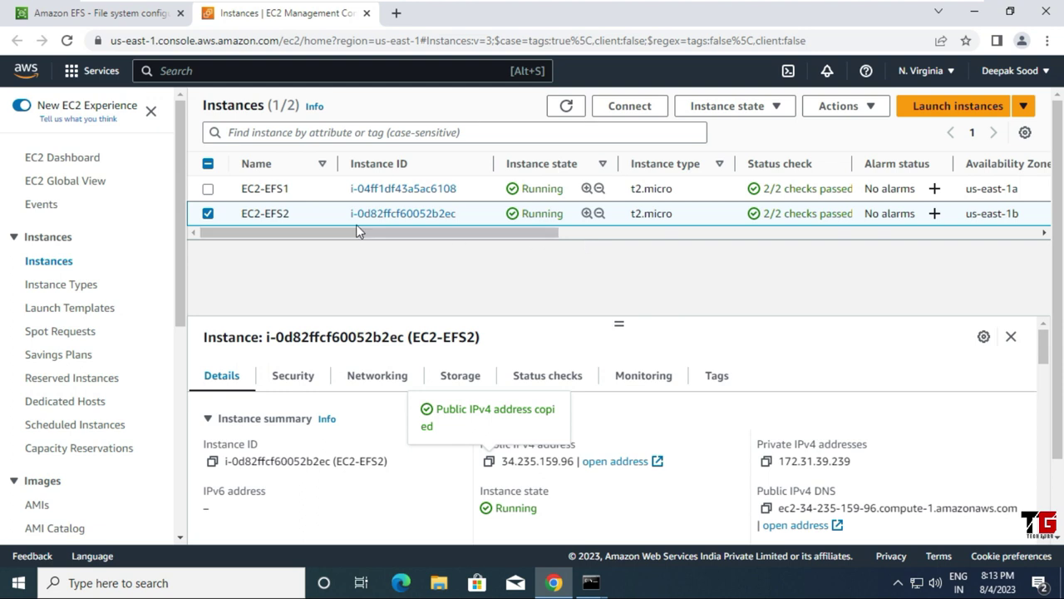
pyautogui.click(942, 108)
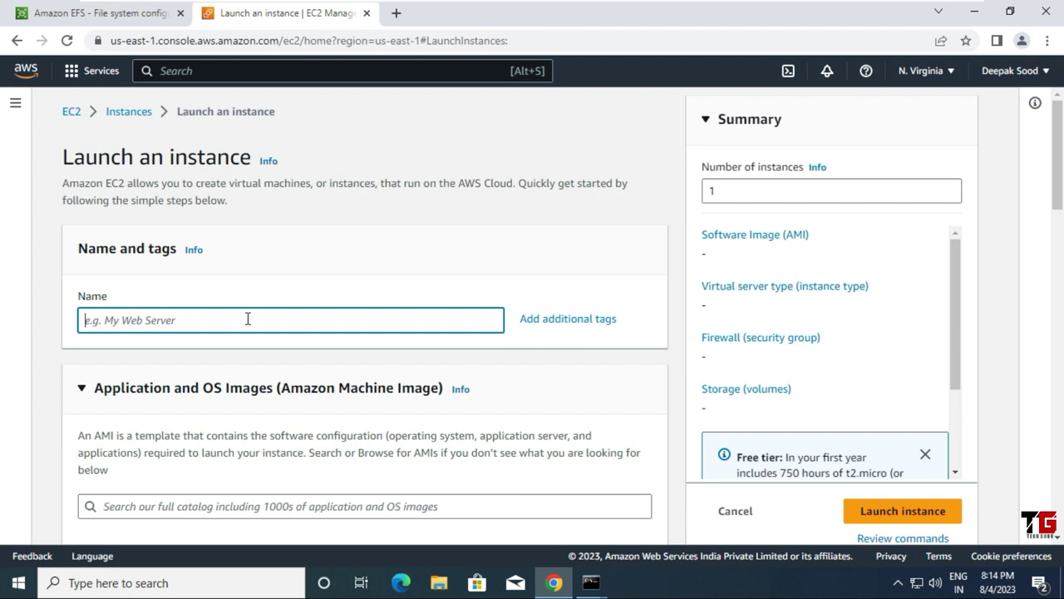
# Step: Name the instance EC2-EFS3, keep Amazon Linux 2023 on t2.micro, and begin a new key pair
pyautogui.write('ec2')
pyautogui.press('BackSpace')
pyautogui.press('BackSpace')
pyautogui.press('BackSpace')
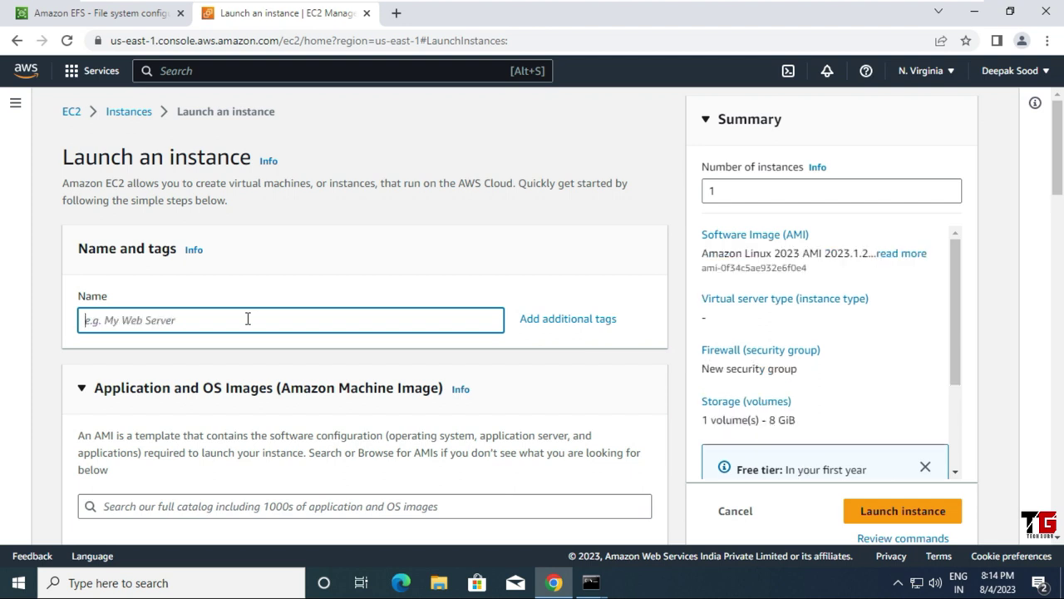
pyautogui.write('EC2-EFS3')
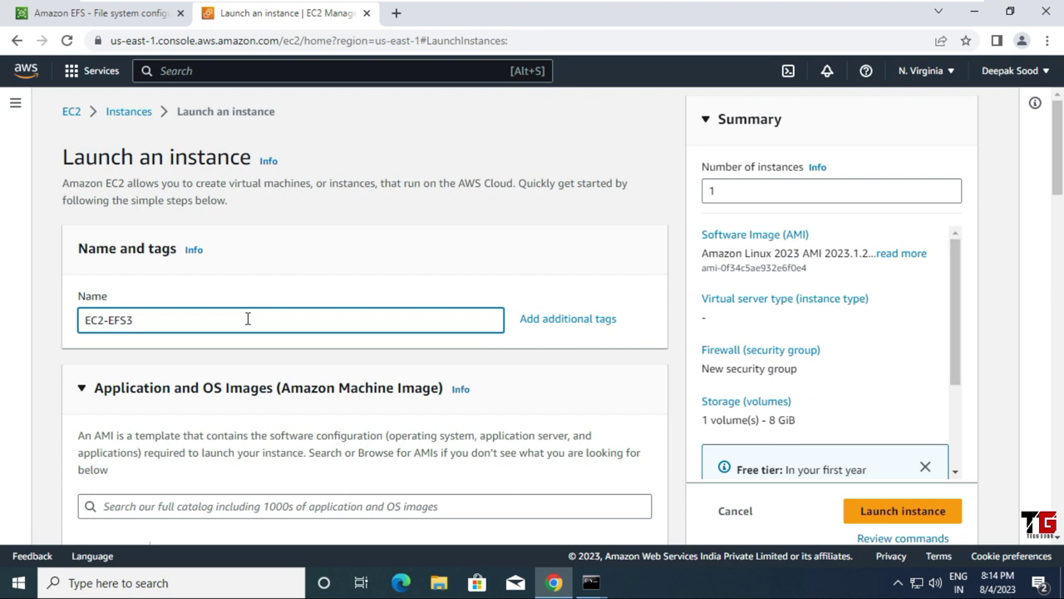
pyautogui.scroll(-1, 230, 424)
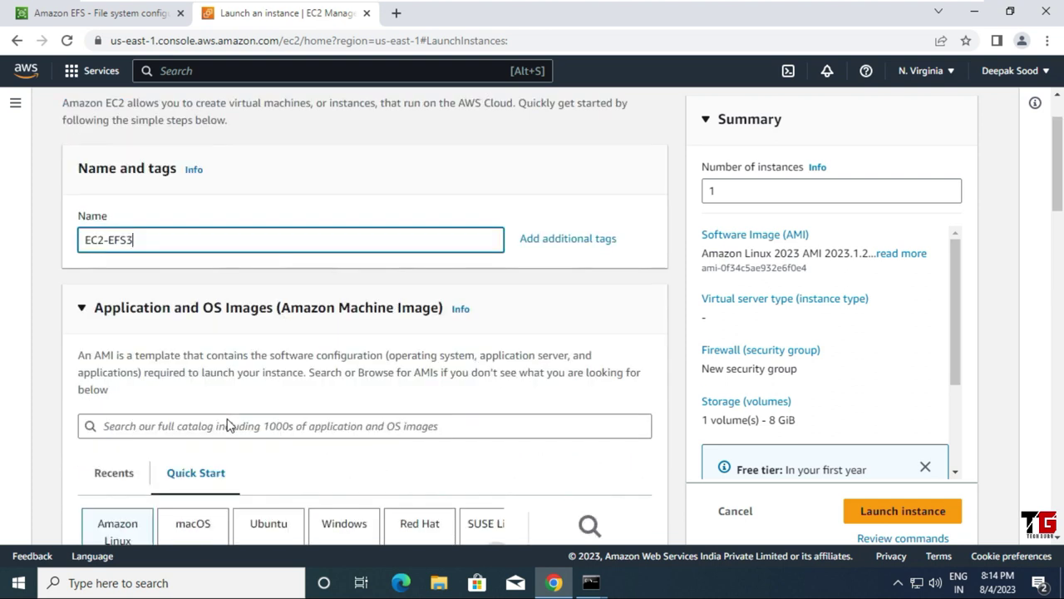
pyautogui.scroll(-4, 214, 339)
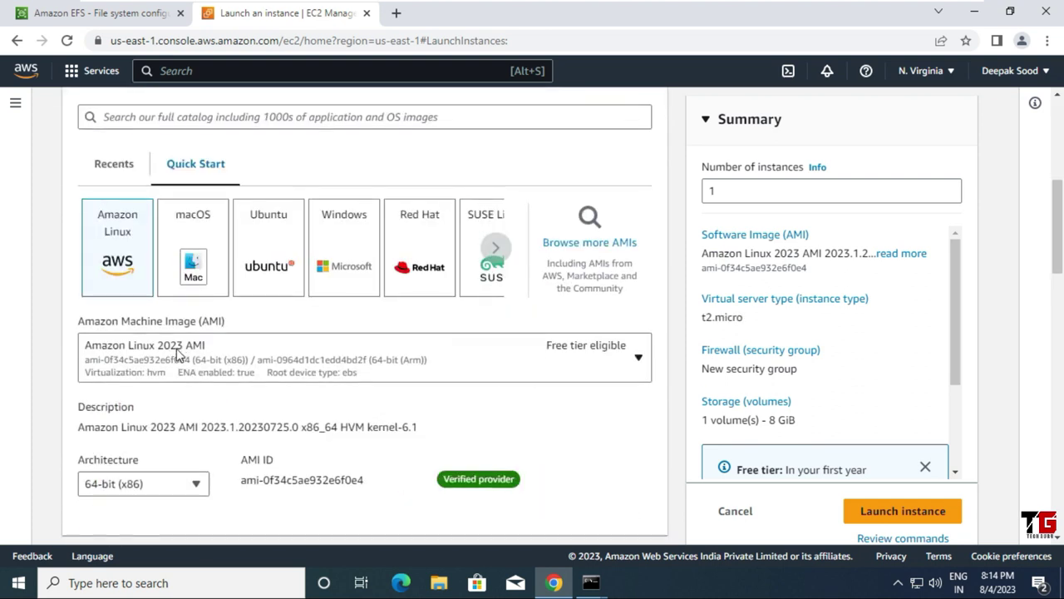
pyautogui.scroll(-1, 108, 258)
pyautogui.scroll(-6, 197, 286)
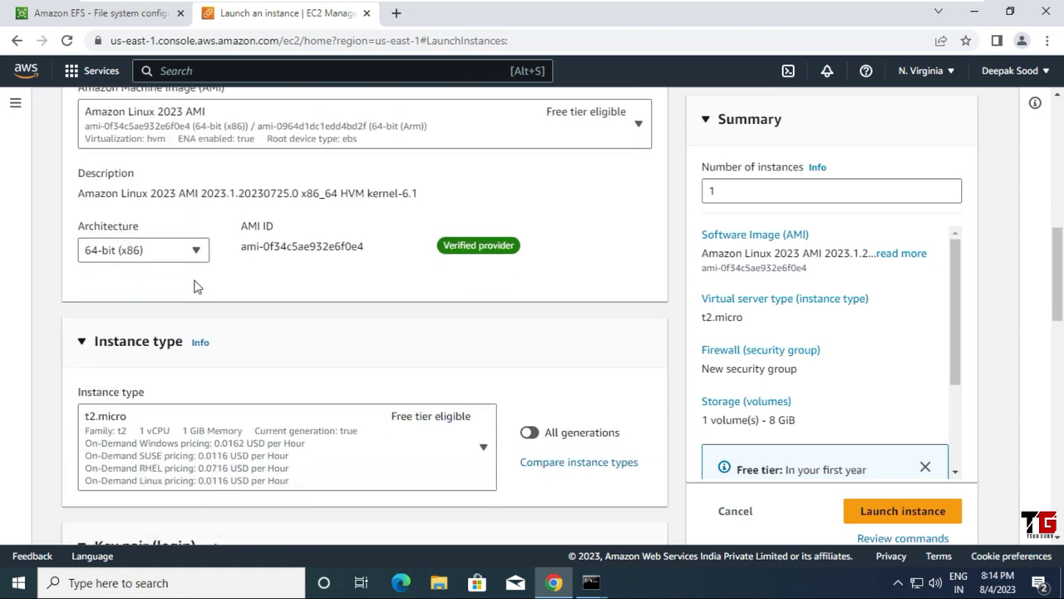
pyautogui.scroll(-1, 255, 318)
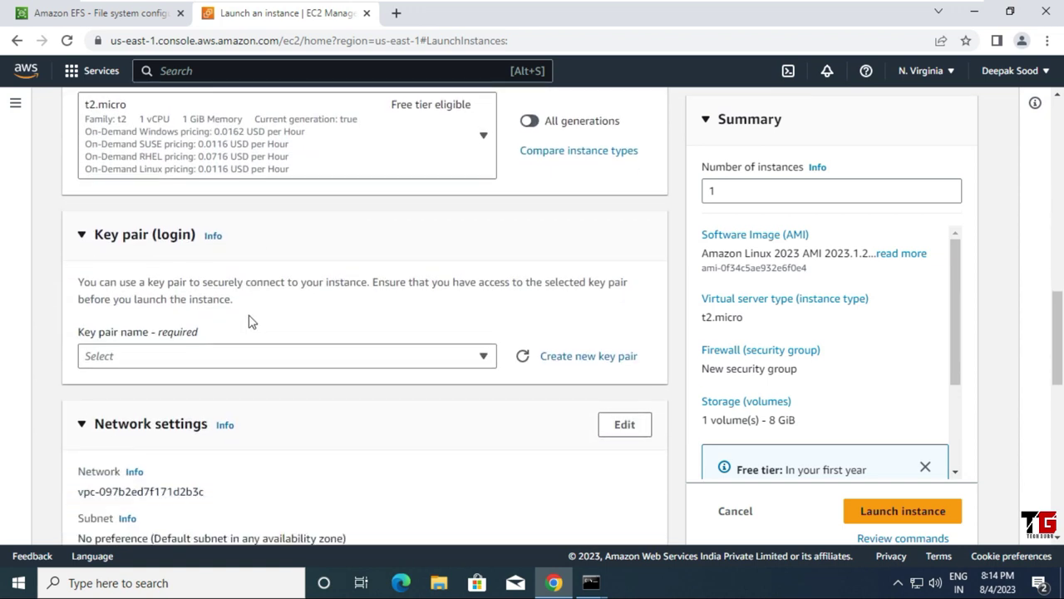
pyautogui.click(627, 363)
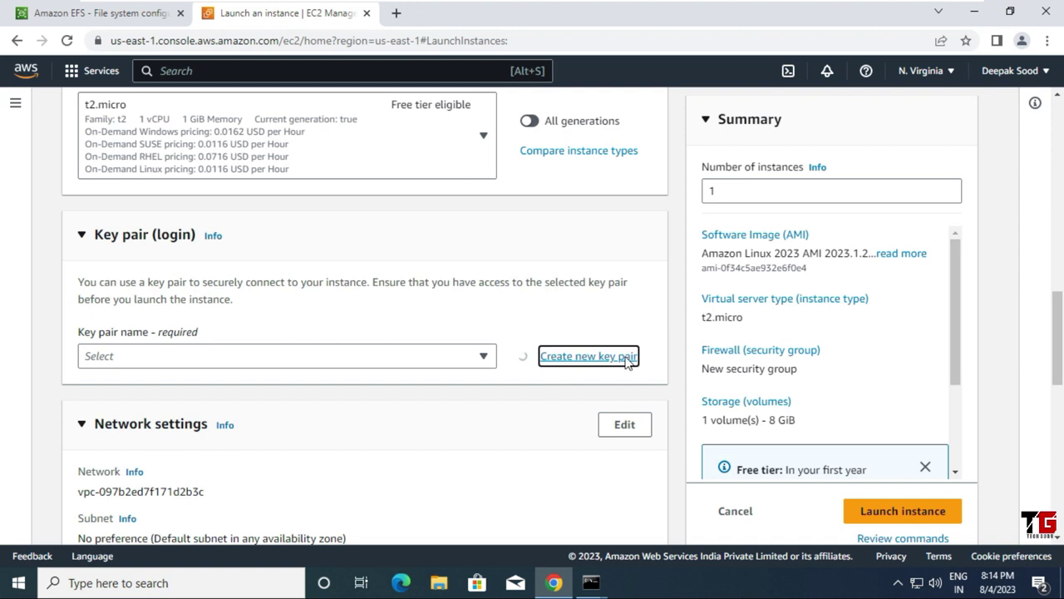
# Step: Create the key pair EC2-EFS3 and dismiss the key download notice
pyautogui.click(439, 208)
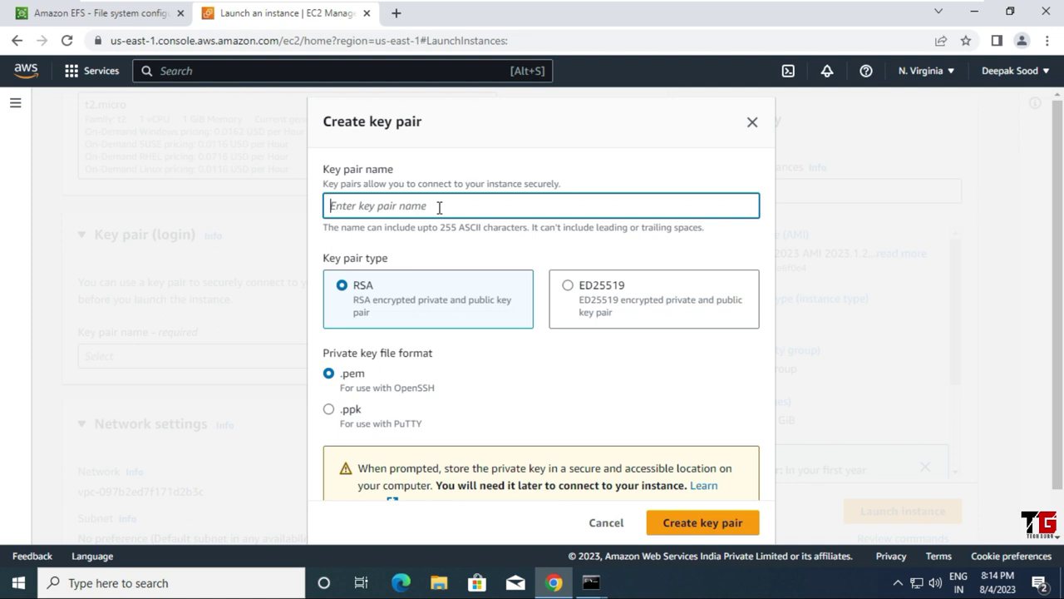
pyautogui.write('EC2-EFS3')
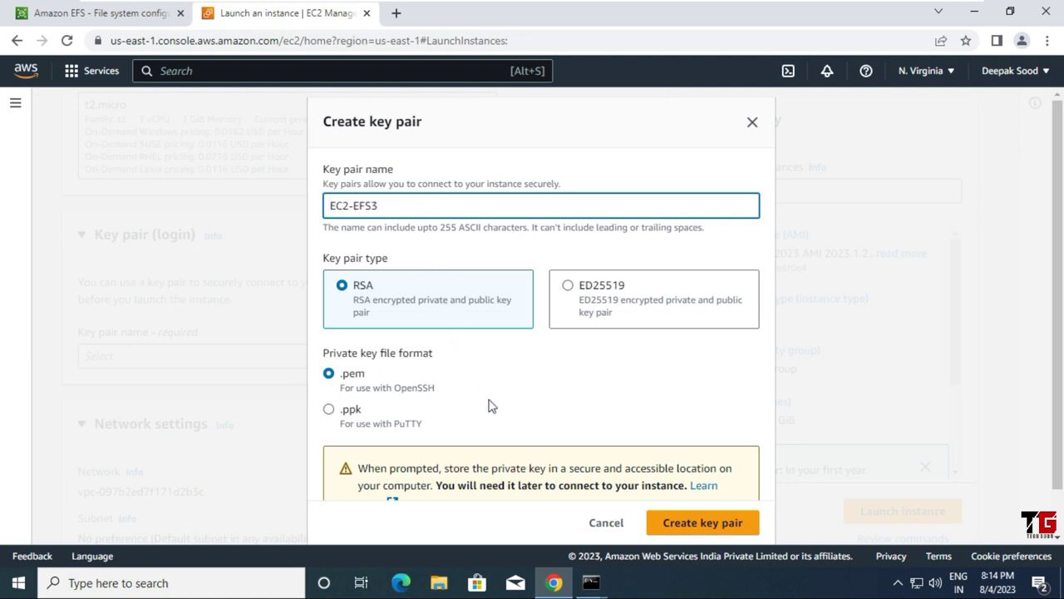
pyautogui.scroll(-1, 631, 474)
pyautogui.click(723, 522)
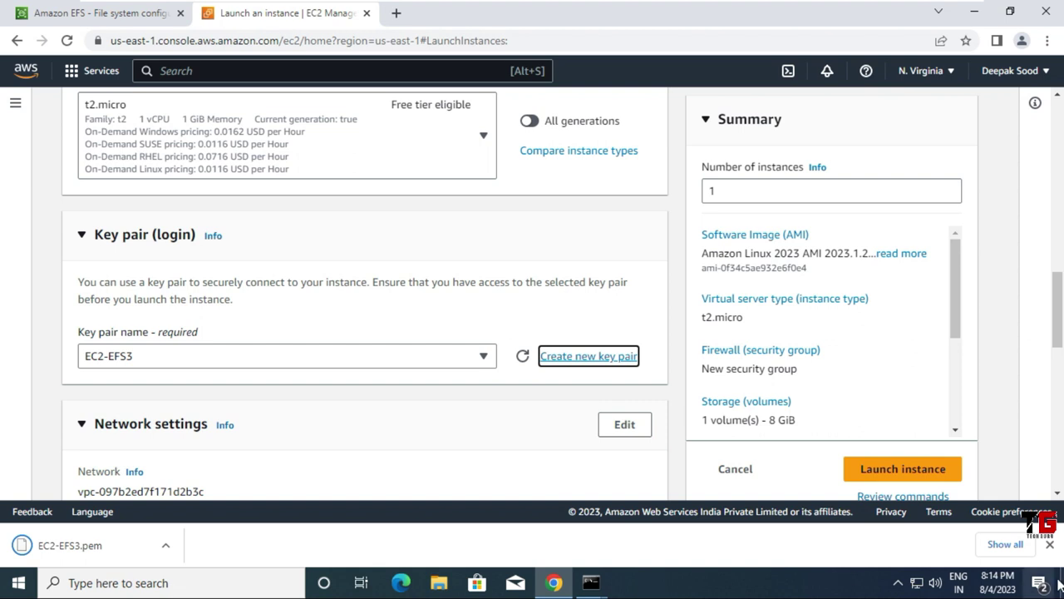
pyautogui.click(1049, 545)
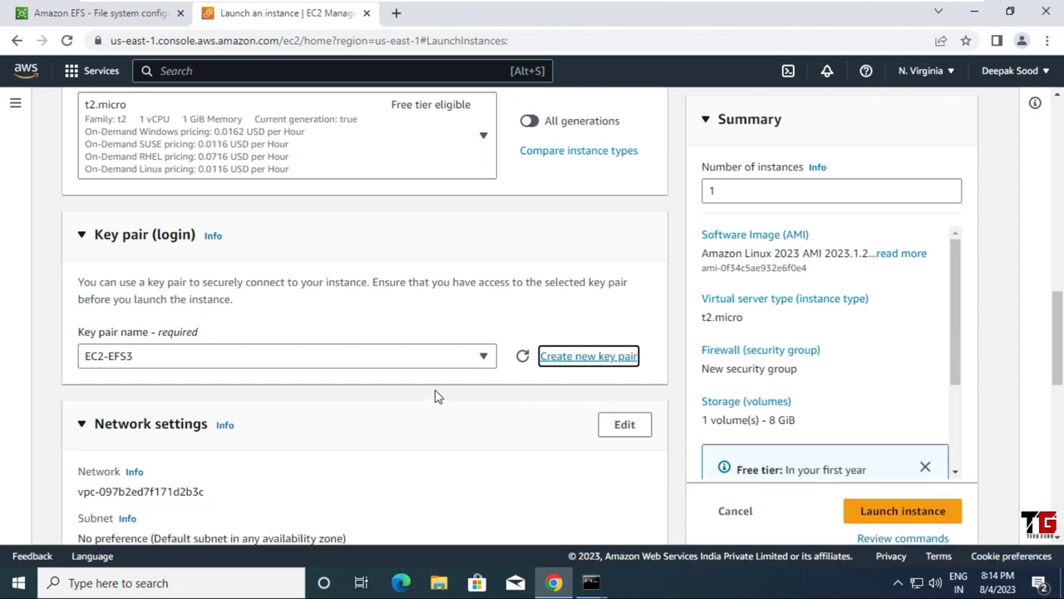
# Step: Edit network settings to place the instance in the us-east-1c subnet
pyautogui.scroll(-2, 438, 397)
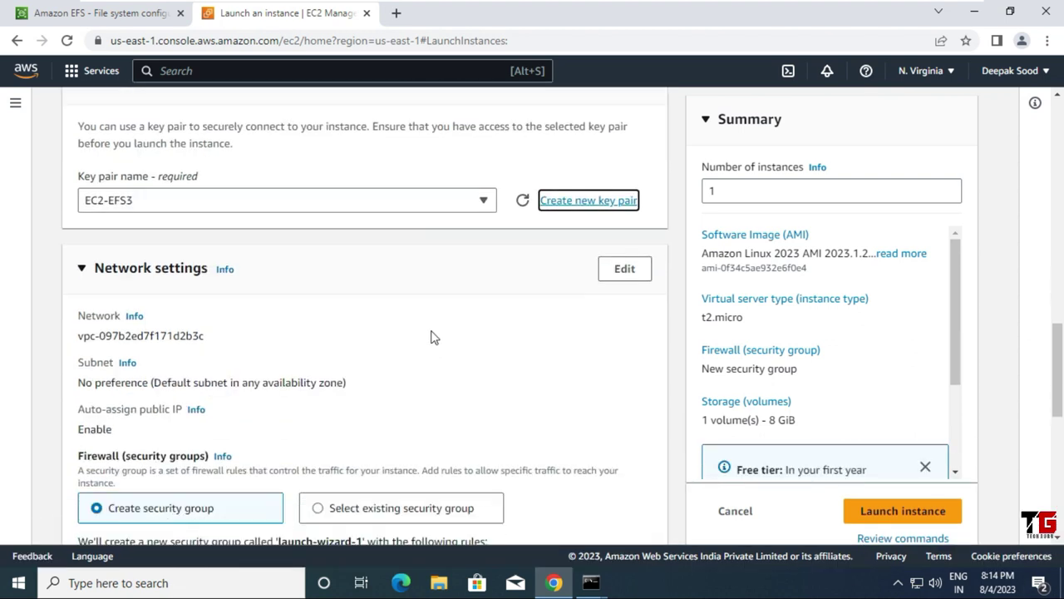
pyautogui.click(622, 268)
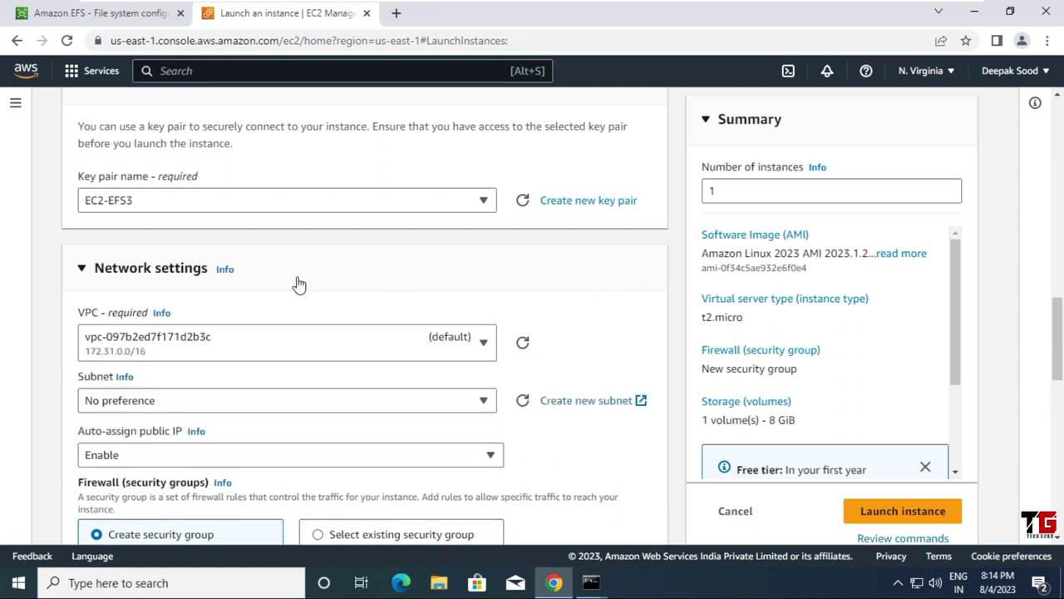
pyautogui.scroll(-1, 297, 285)
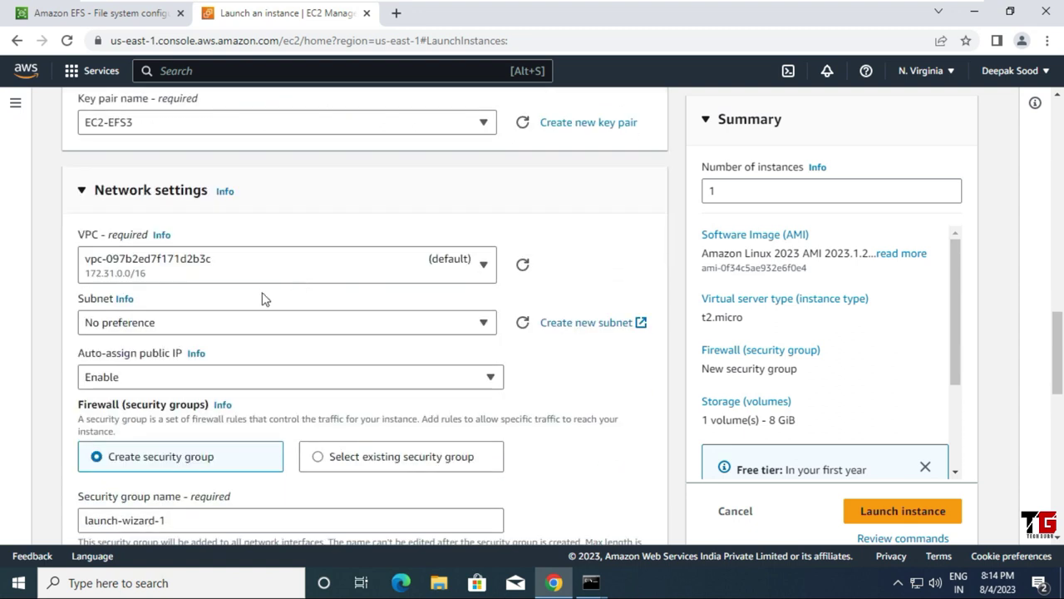
pyautogui.click(486, 322)
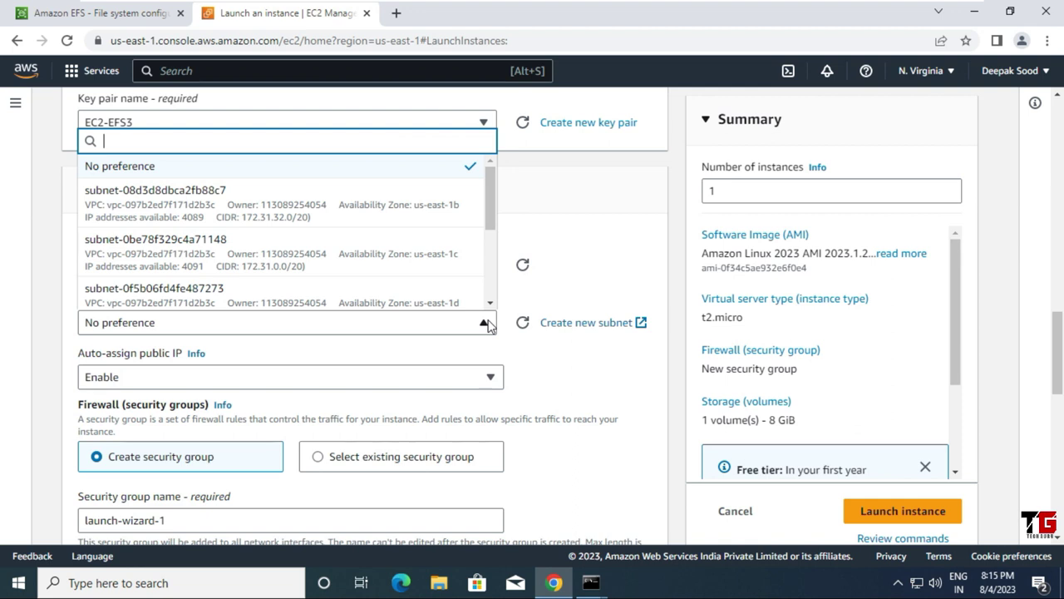
pyautogui.click(439, 261)
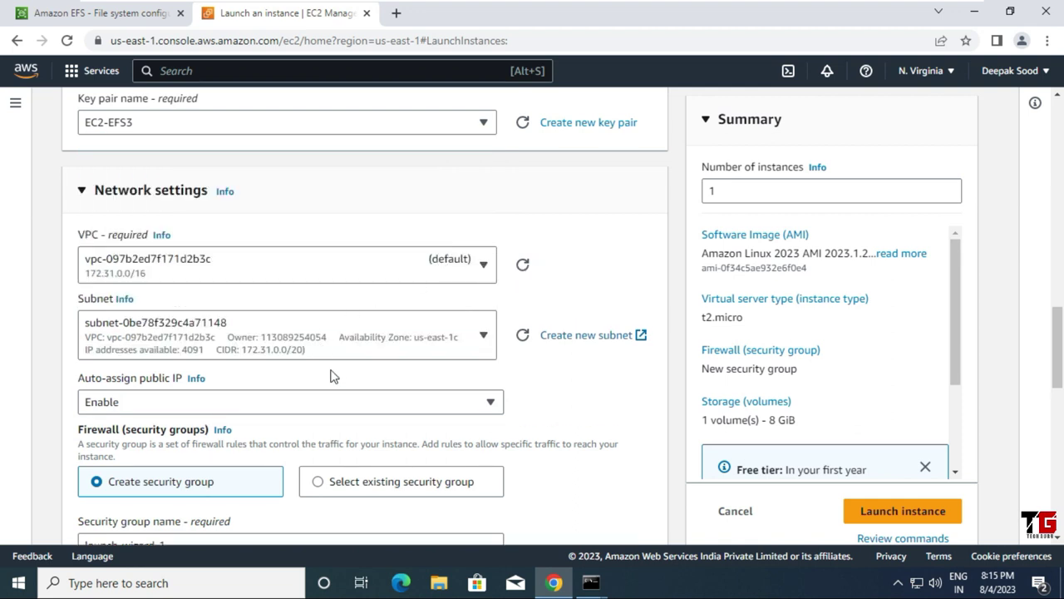
# Step: Use existing security group SG-EFS and launch the instance
pyautogui.scroll(-2, 214, 423)
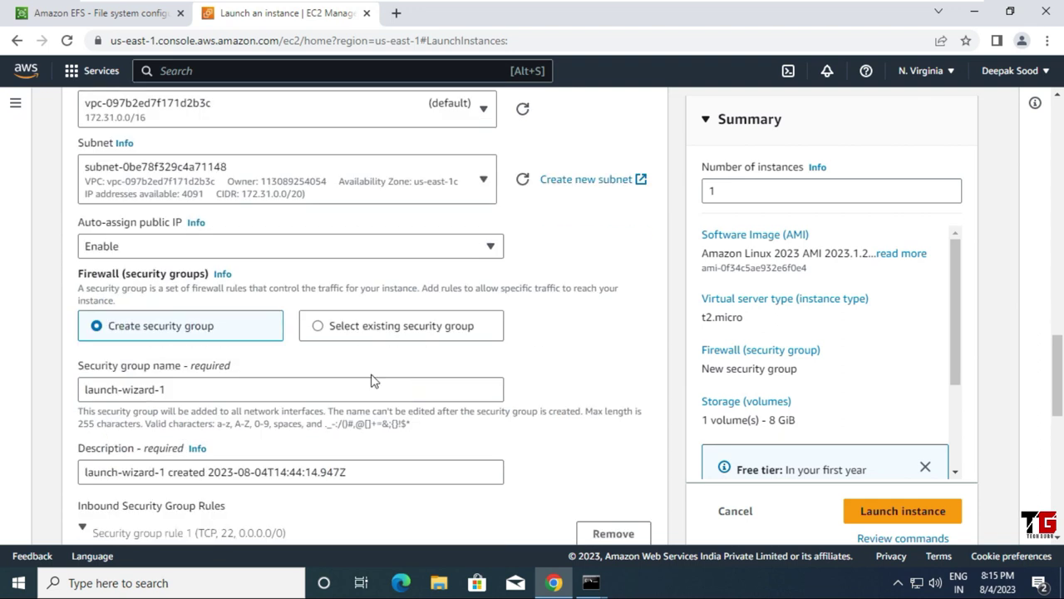
pyautogui.click(318, 327)
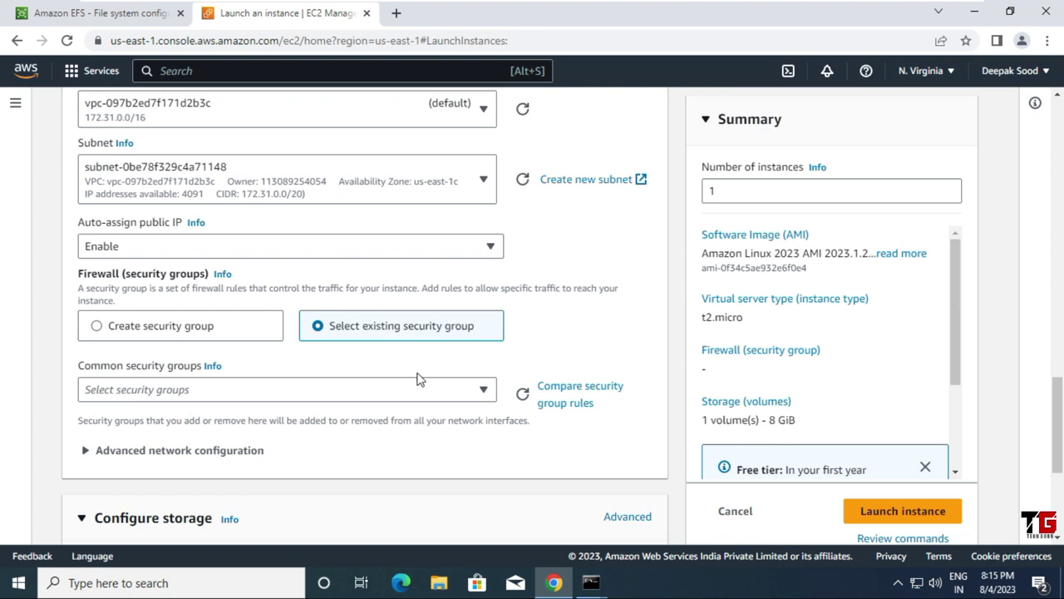
pyautogui.click(485, 390)
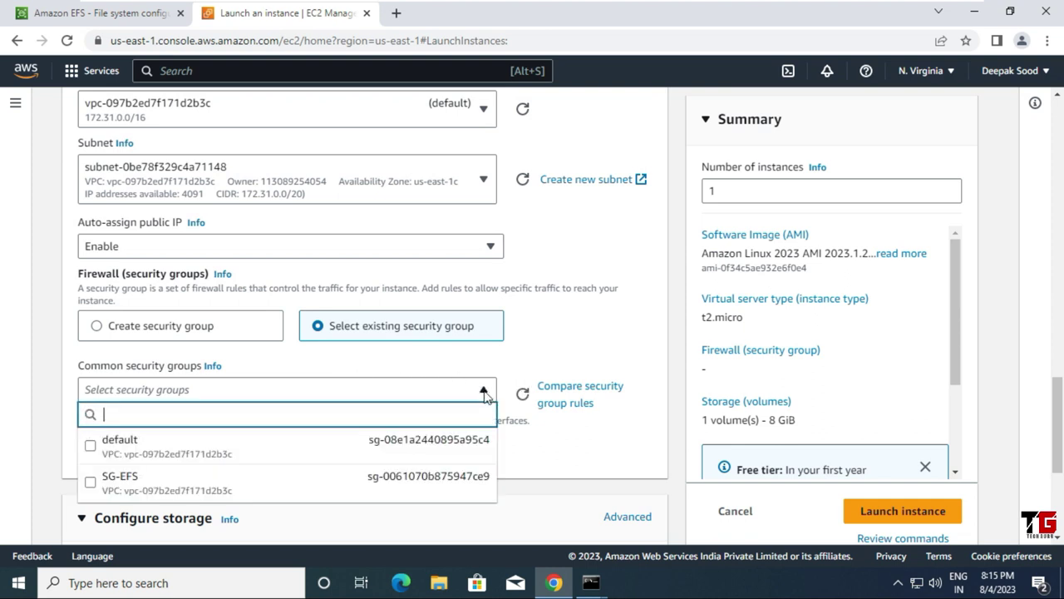
pyautogui.click(256, 492)
pyautogui.scroll(-2, 304, 421)
pyautogui.scroll(-2, 304, 420)
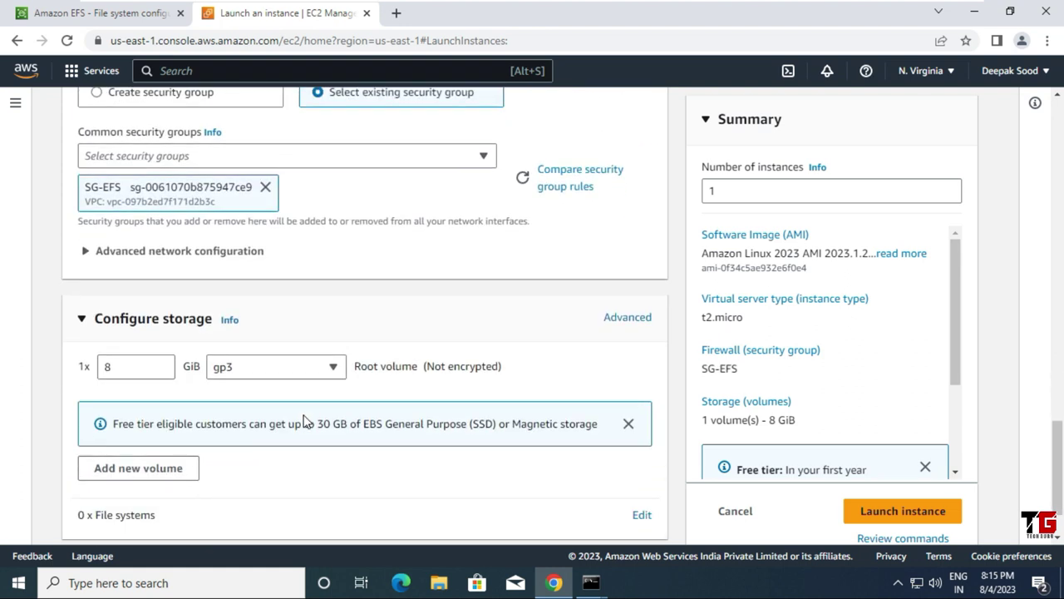
pyautogui.scroll(-1, 304, 421)
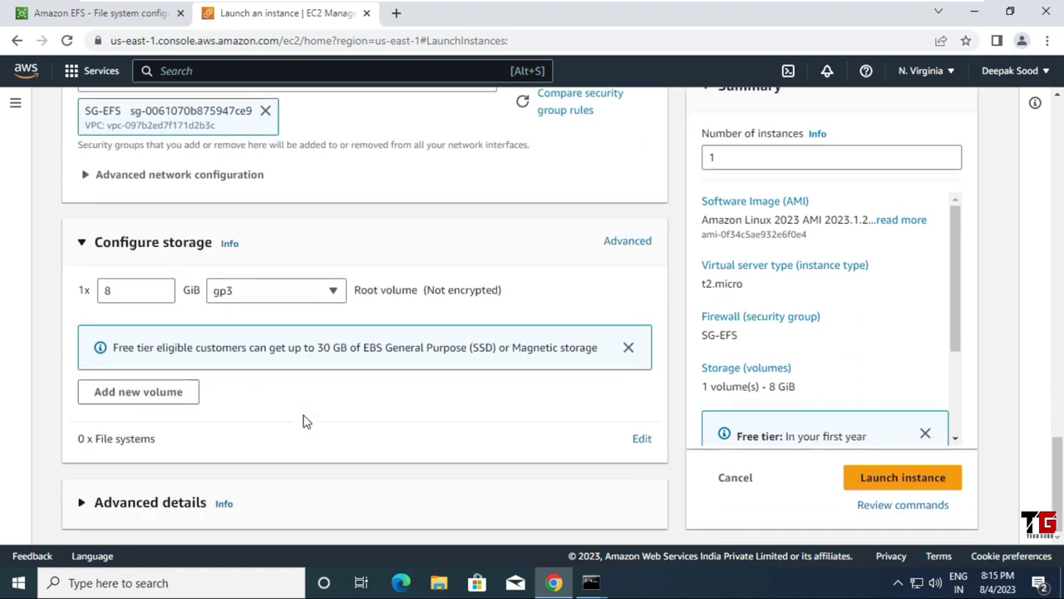
pyautogui.click(910, 485)
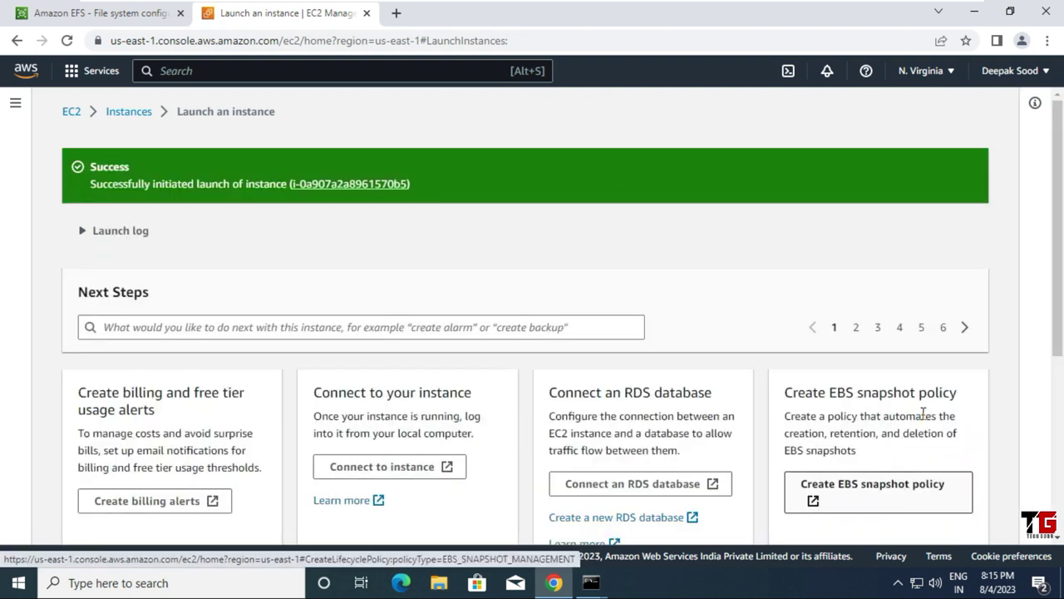
# Step: Open the new EC2-EFS3 instance from the success banner, close the wizard tab, and start another launch
pyautogui.click(338, 186)
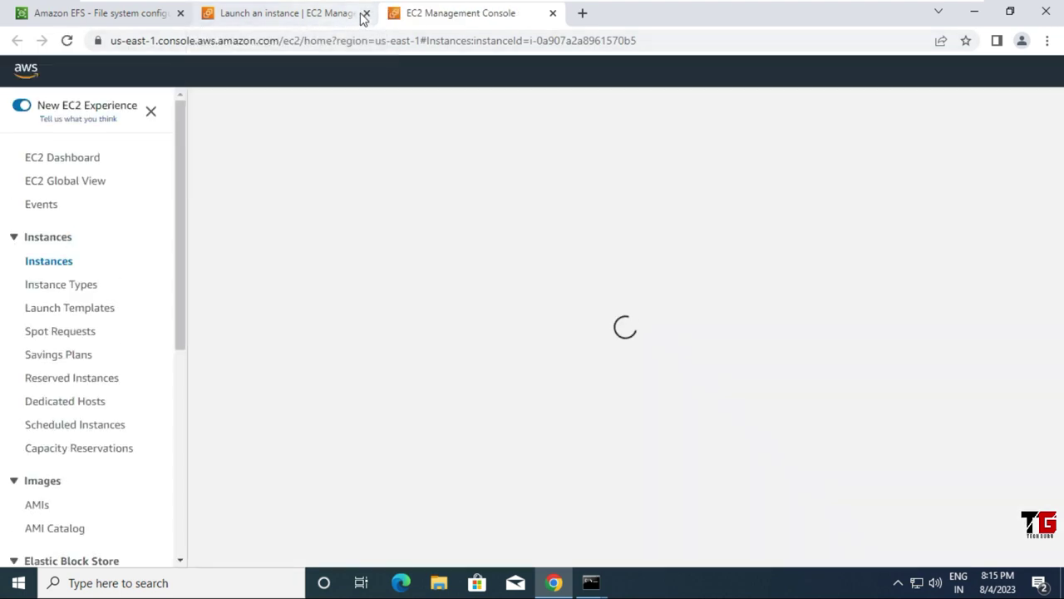
pyautogui.click(366, 13)
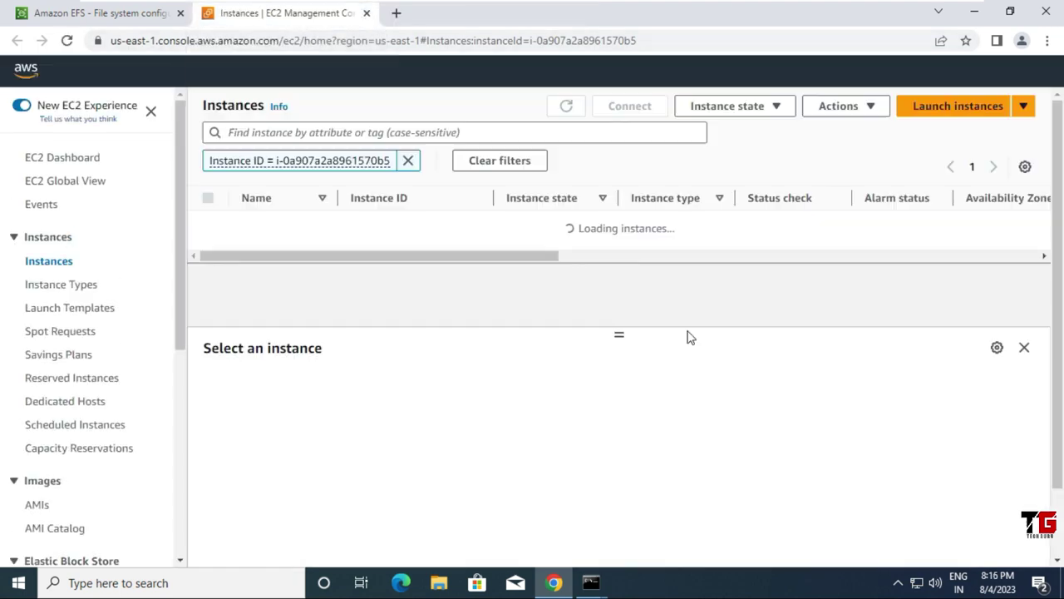
pyautogui.click(946, 106)
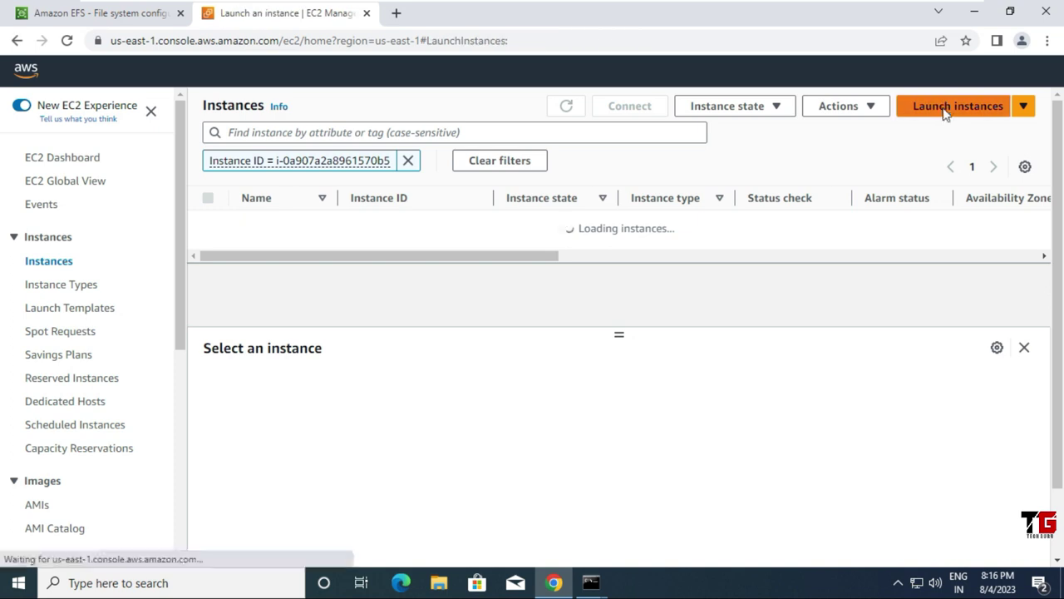
pyautogui.click(126, 321)
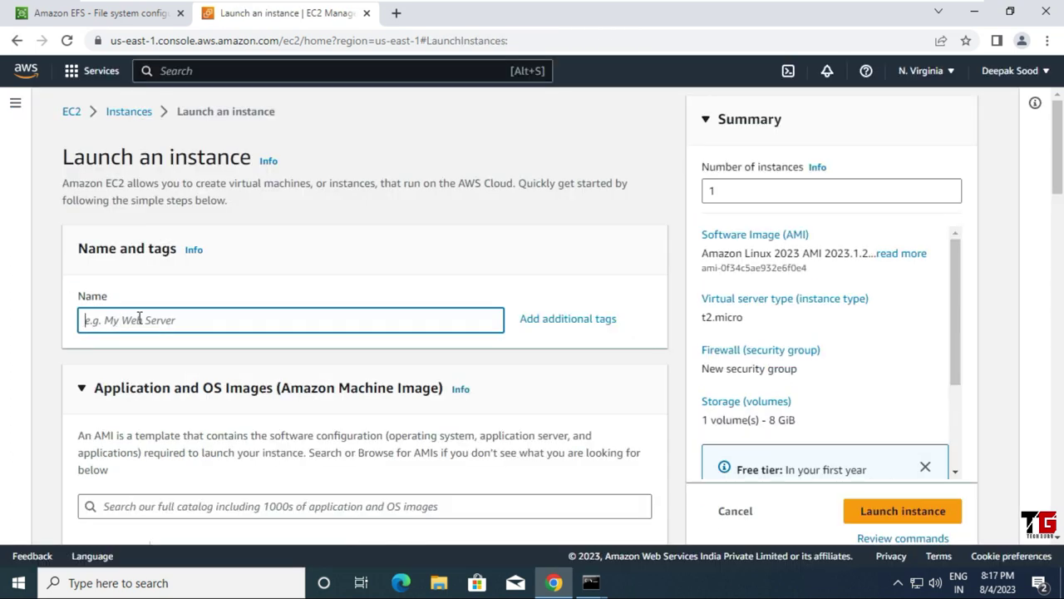
# Step: Name the second instance EC2-EFS4
pyautogui.write('EC2-EFS4')
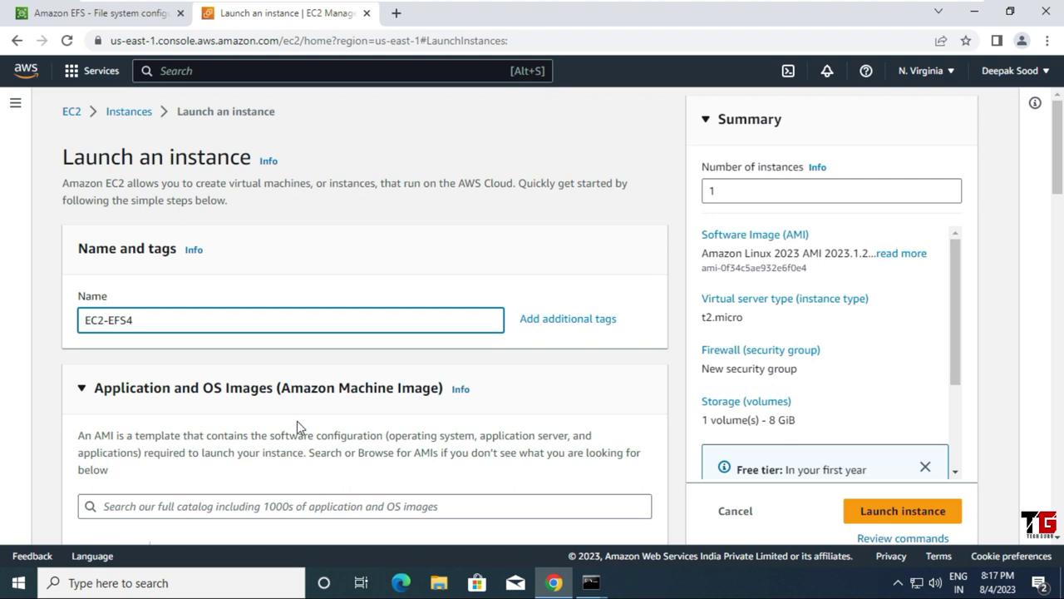
pyautogui.scroll(-3, 296, 416)
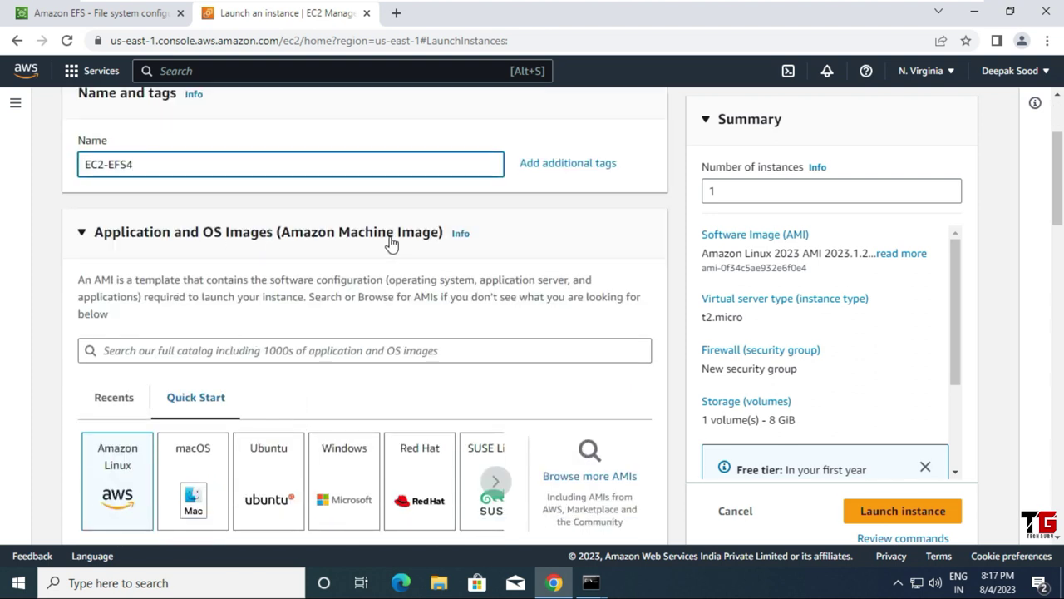
pyautogui.scroll(-9, 158, 462)
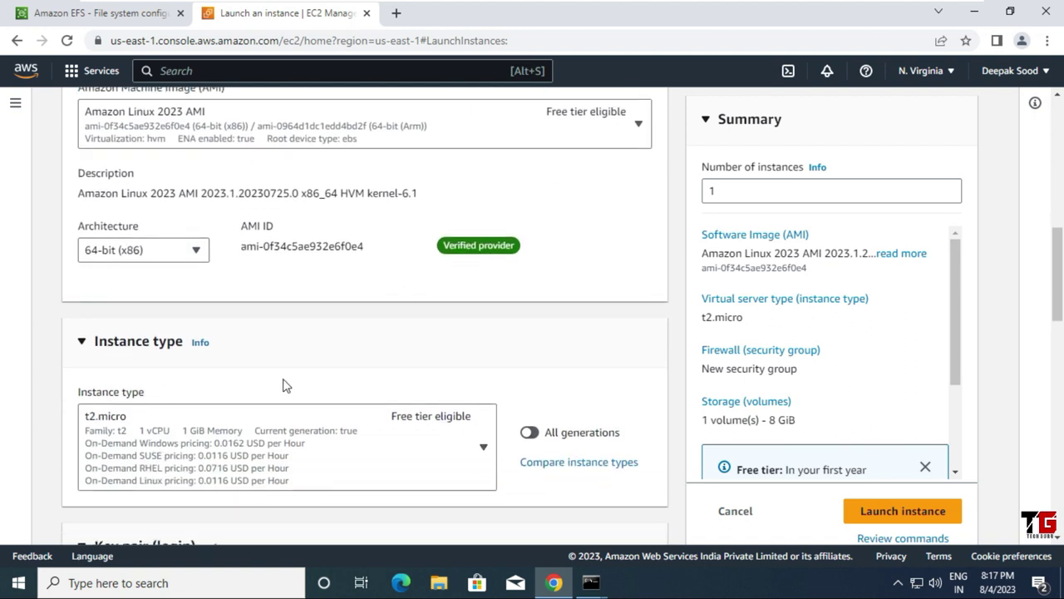
pyautogui.scroll(-4, 283, 382)
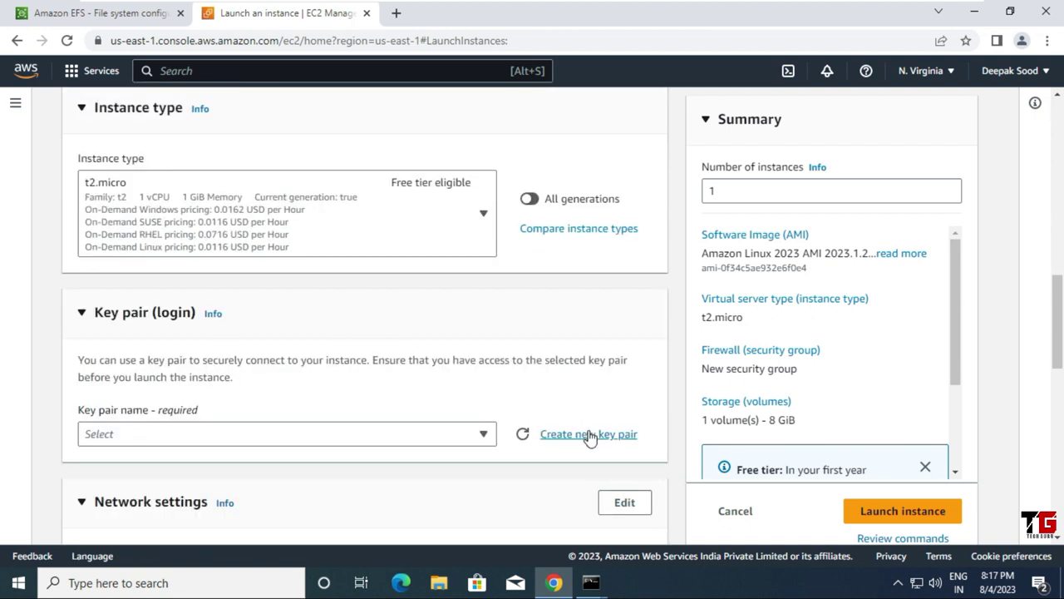
# Step: Create a new key pair named EC2-EFS4 and dismiss the download notice
pyautogui.click(589, 433)
pyautogui.click(409, 205)
pyautogui.write('EC2')
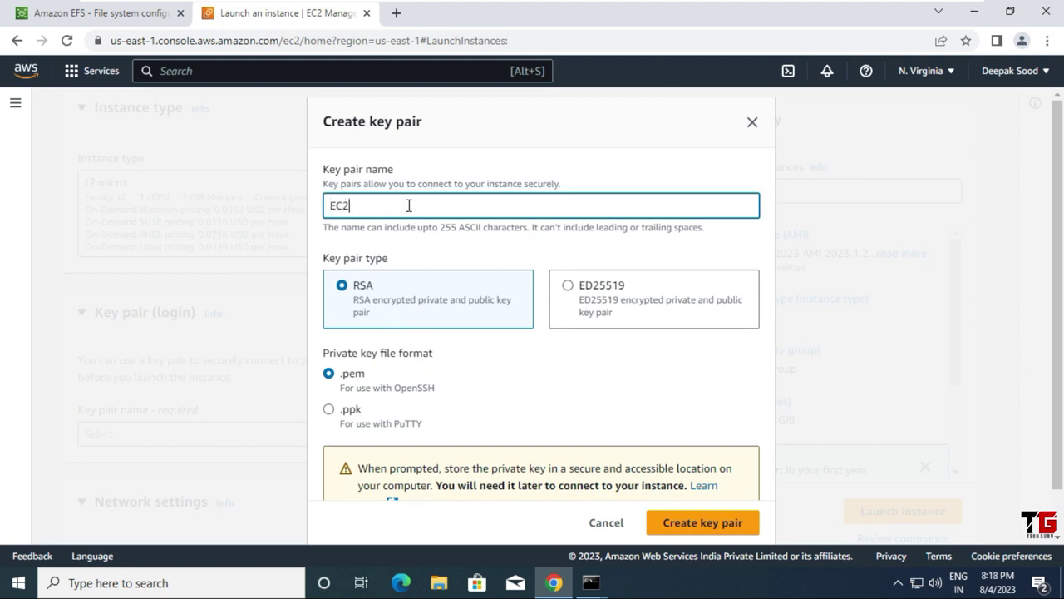
pyautogui.write('-EFS4')
pyautogui.scroll(-1, 529, 431)
pyautogui.click(672, 523)
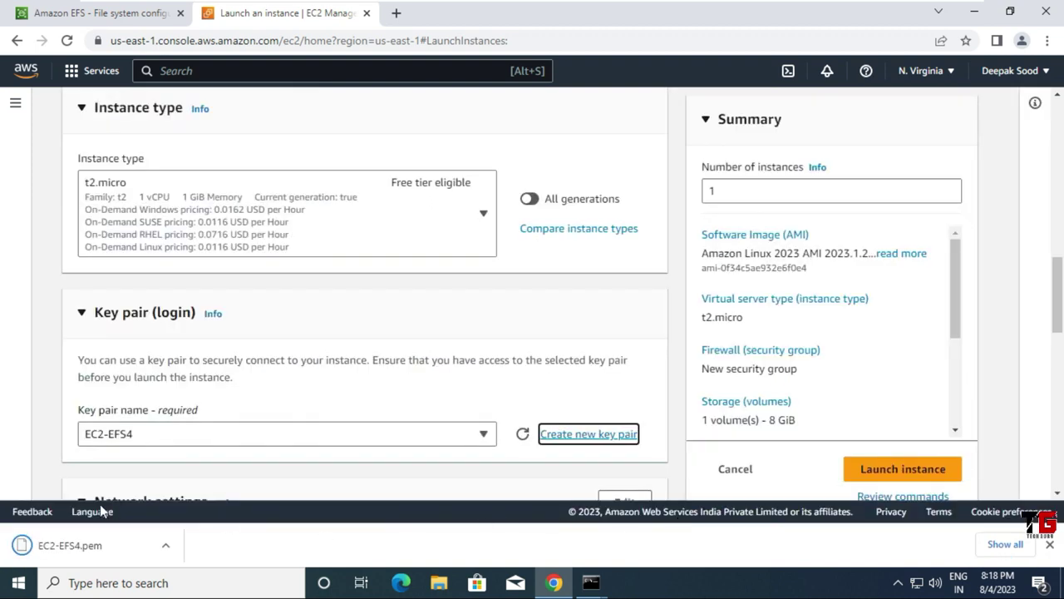
pyautogui.click(1049, 546)
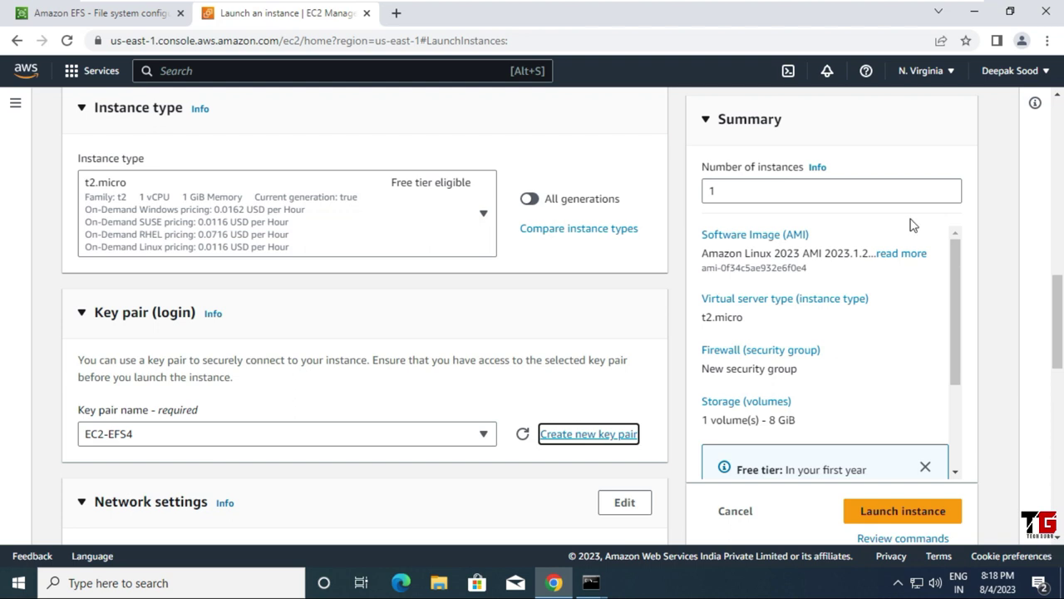
# Step: Edit network settings to use the us-east-1c subnet
pyautogui.scroll(-3, 538, 300)
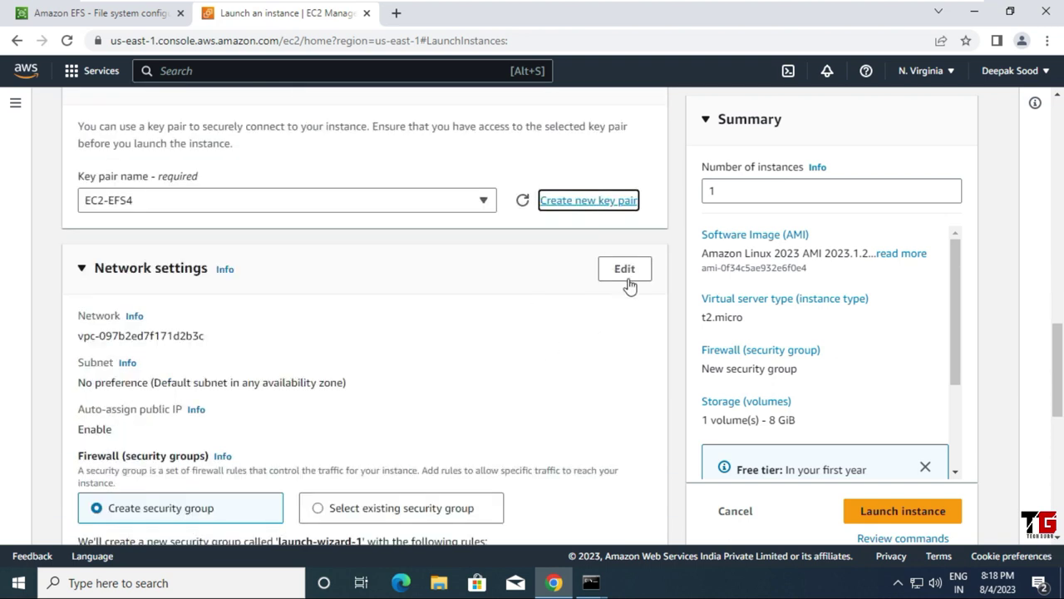
pyautogui.click(629, 274)
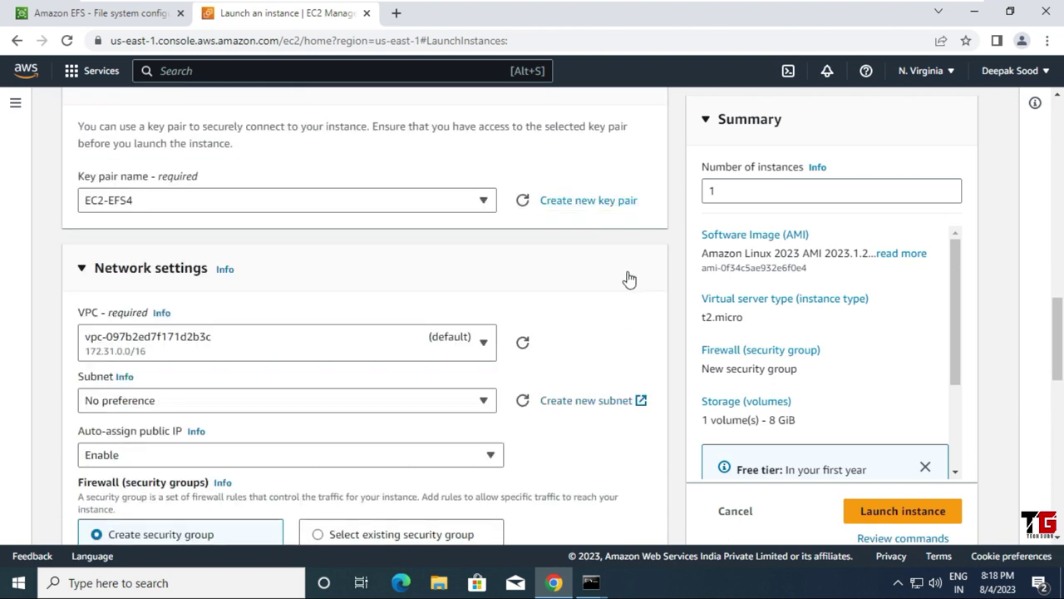
pyautogui.scroll(-1, 270, 364)
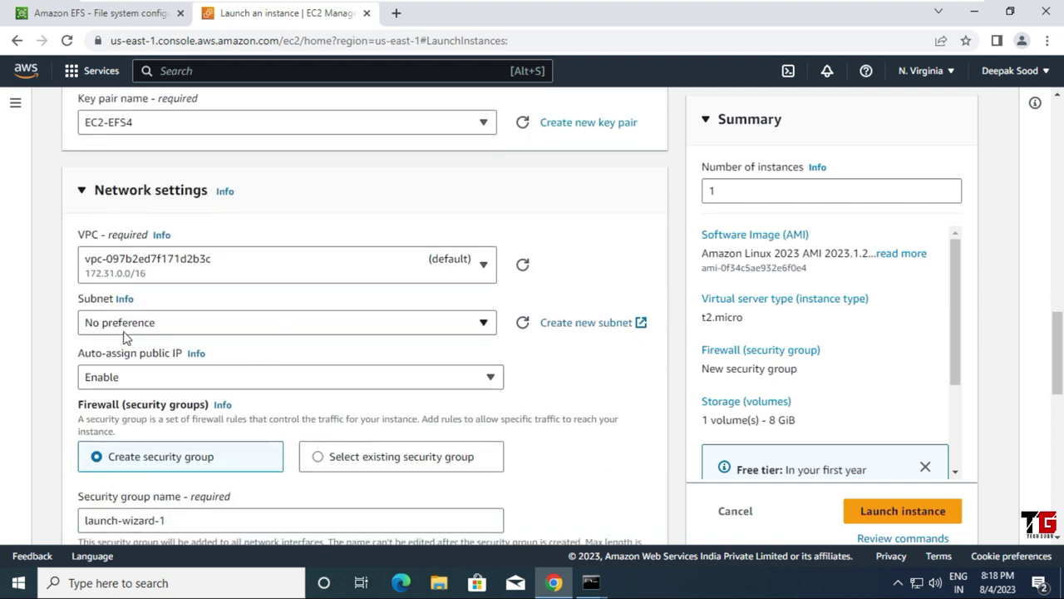
pyautogui.click(405, 332)
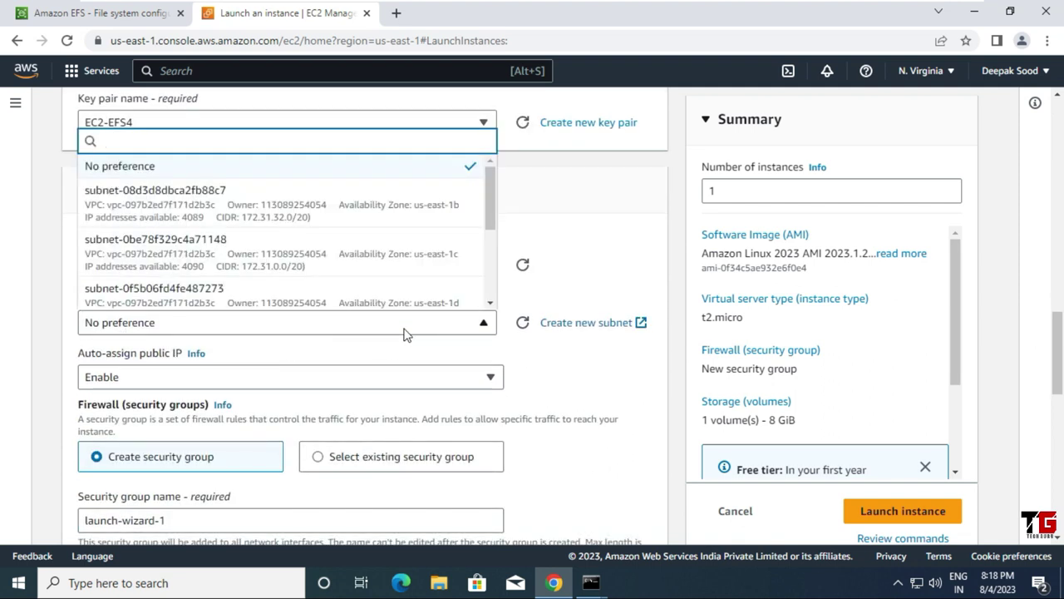
pyautogui.click(382, 268)
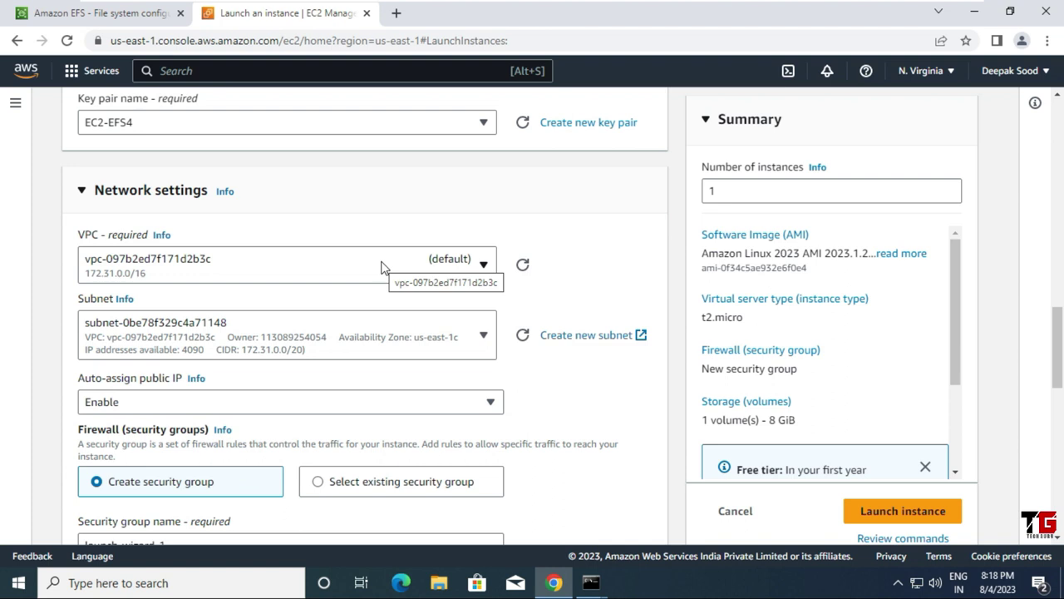
# Step: Attach existing security group SG-EFS and launch the instance
pyautogui.scroll(-2, 570, 371)
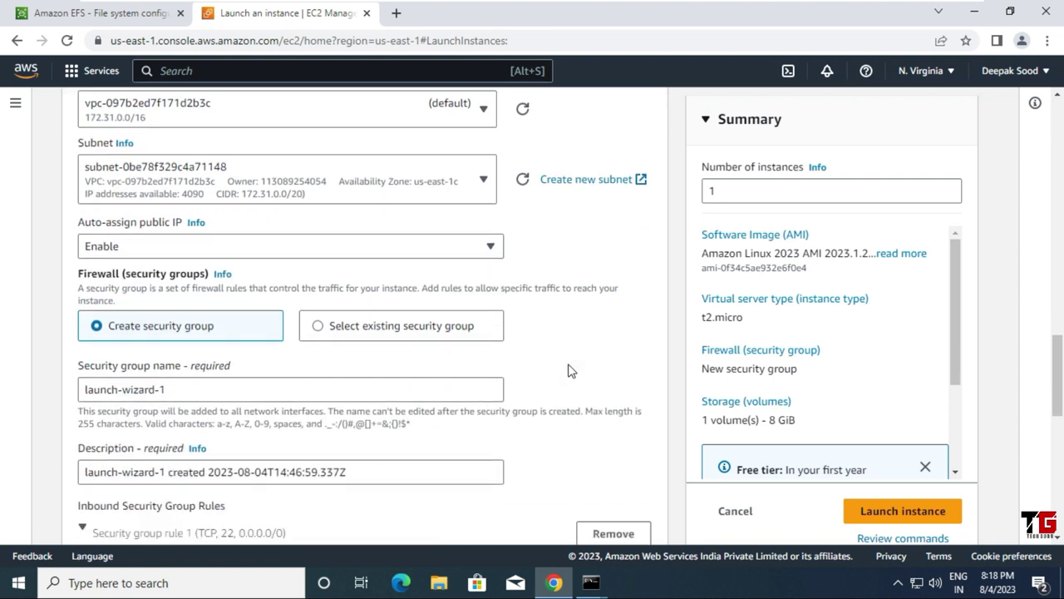
pyautogui.click(321, 330)
pyautogui.click(487, 393)
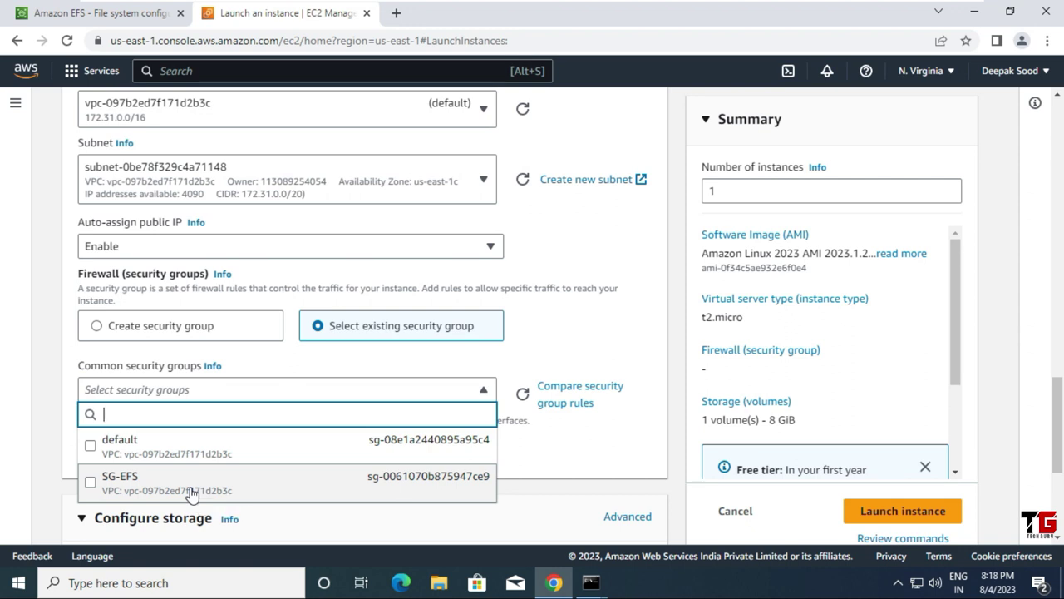
pyautogui.click(190, 492)
pyautogui.scroll(-2, 428, 442)
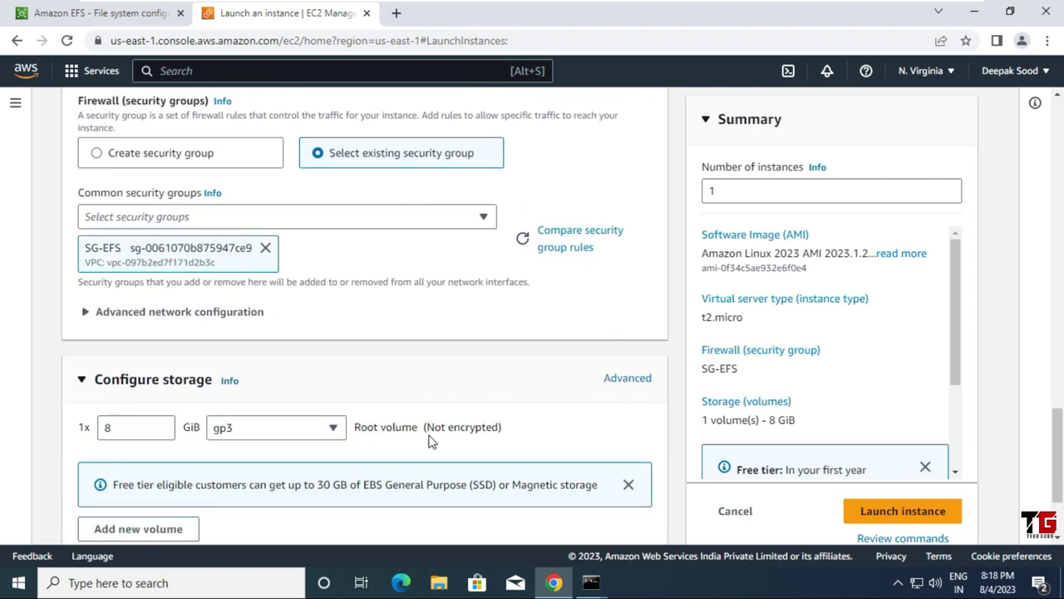
pyautogui.scroll(-2, 429, 442)
pyautogui.click(879, 486)
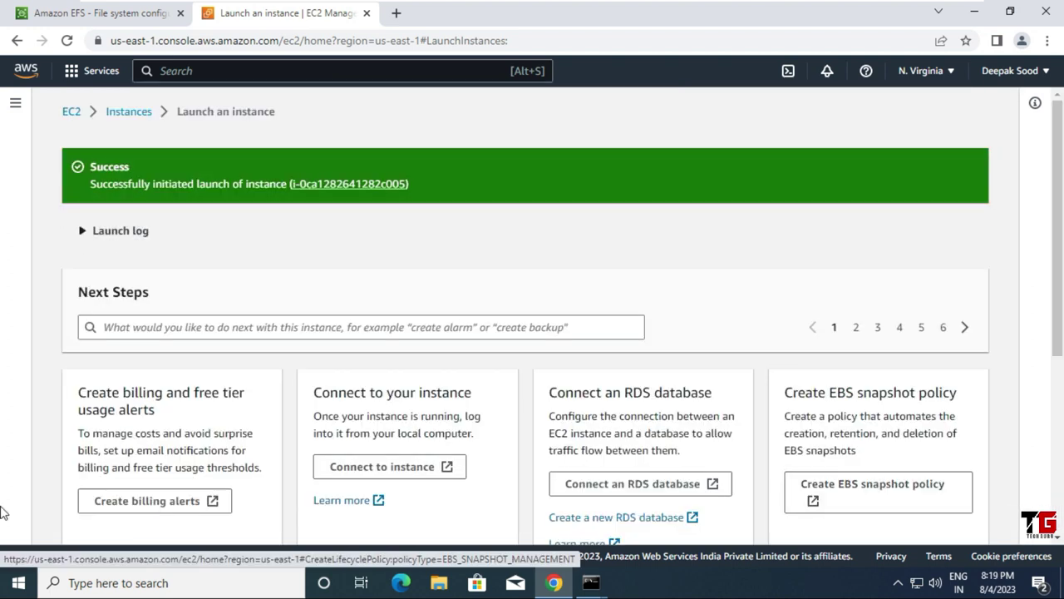
# Step: Open the EC2-EFS4 instance, close the wizard tab, and remove the Instance ID filter
pyautogui.click(345, 189)
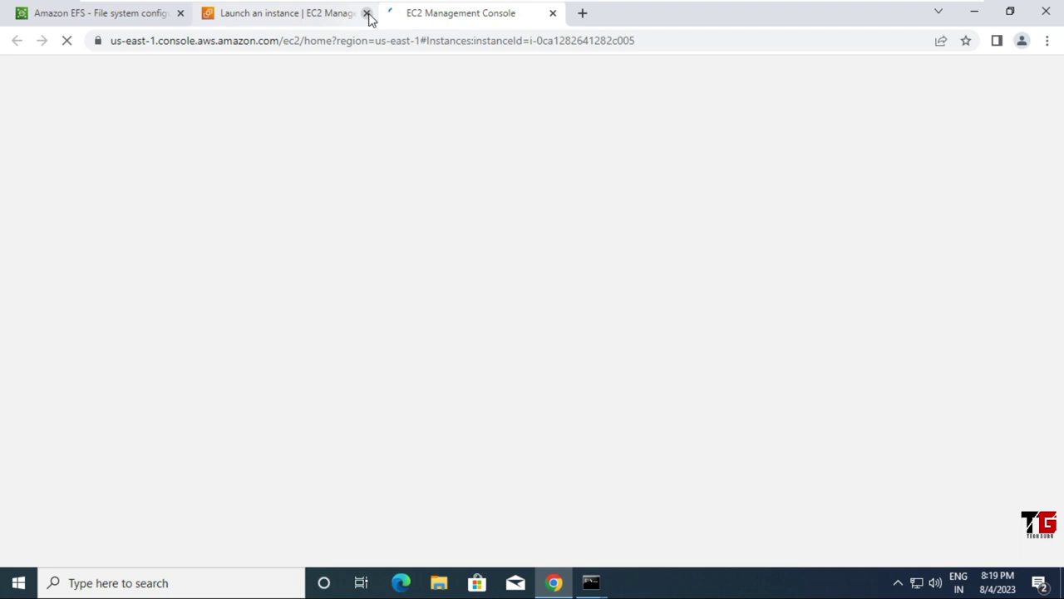
pyautogui.click(366, 14)
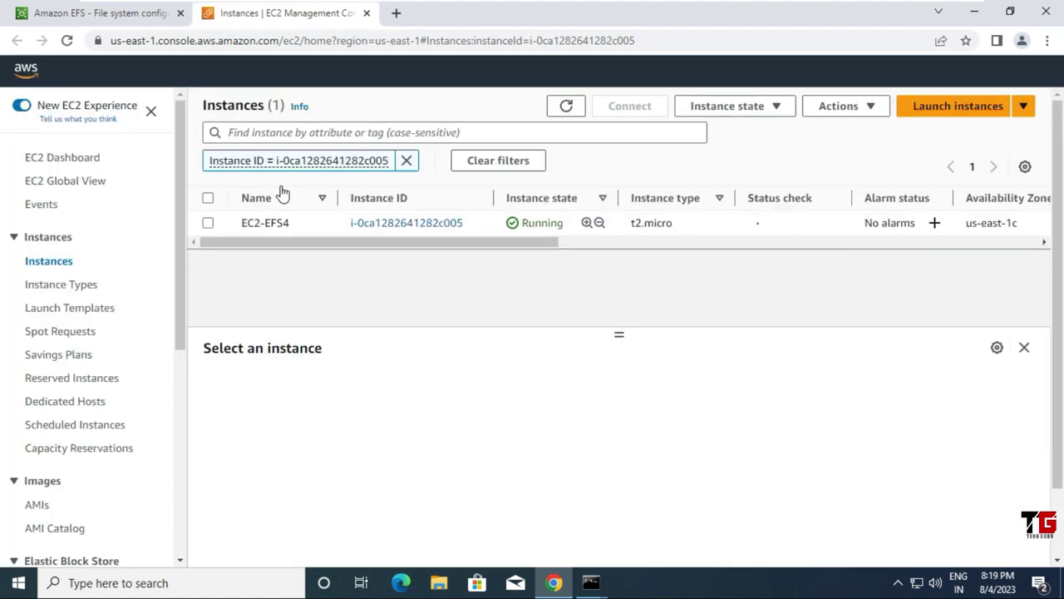
pyautogui.click(407, 162)
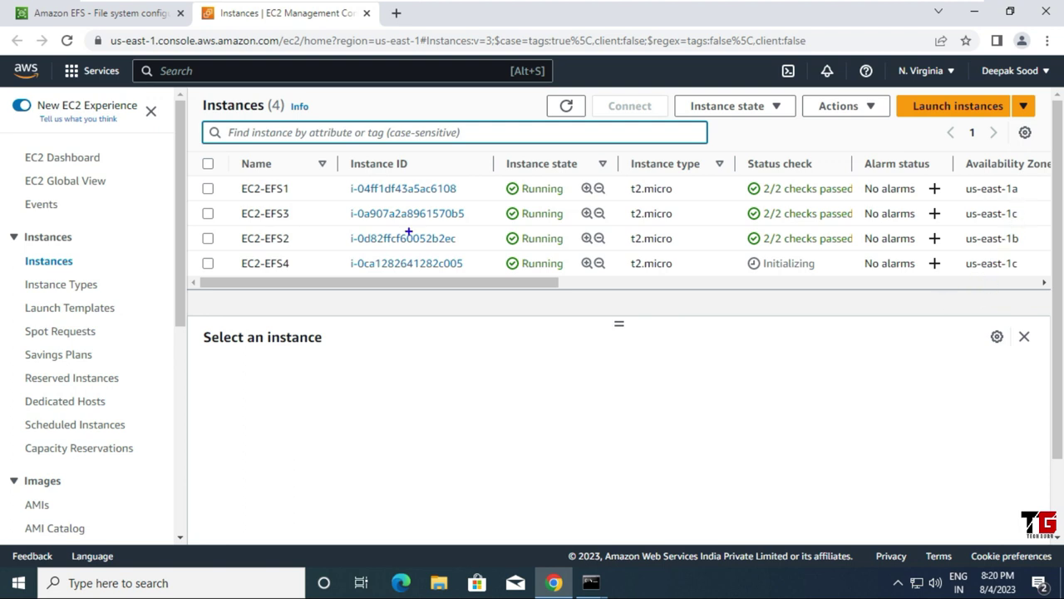
# Step: Refresh the instance list and copy EC2-EFS3's public IPv4 address 44.200.218.129
pyautogui.moveTo(295, 202)
pyautogui.mouseDown()
pyautogui.moveTo(250, 202)
pyautogui.moveTo(228, 220)
pyautogui.moveTo(502, 236)
pyautogui.moveTo(996, 225)
pyautogui.moveTo(1025, 203)
pyautogui.moveTo(972, 197)
pyautogui.moveTo(953, 219)
pyautogui.mouseUp()
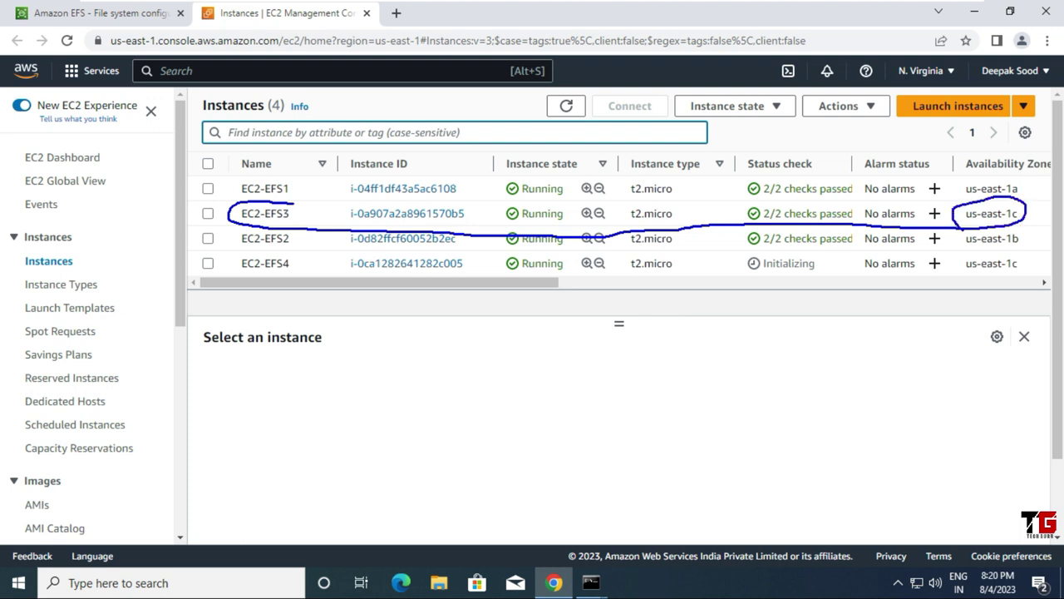
pyautogui.moveTo(1018, 257)
pyautogui.mouseDown()
pyautogui.moveTo(1006, 247)
pyautogui.moveTo(963, 251)
pyautogui.moveTo(1010, 283)
pyautogui.moveTo(1049, 264)
pyautogui.moveTo(1023, 249)
pyautogui.mouseUp()
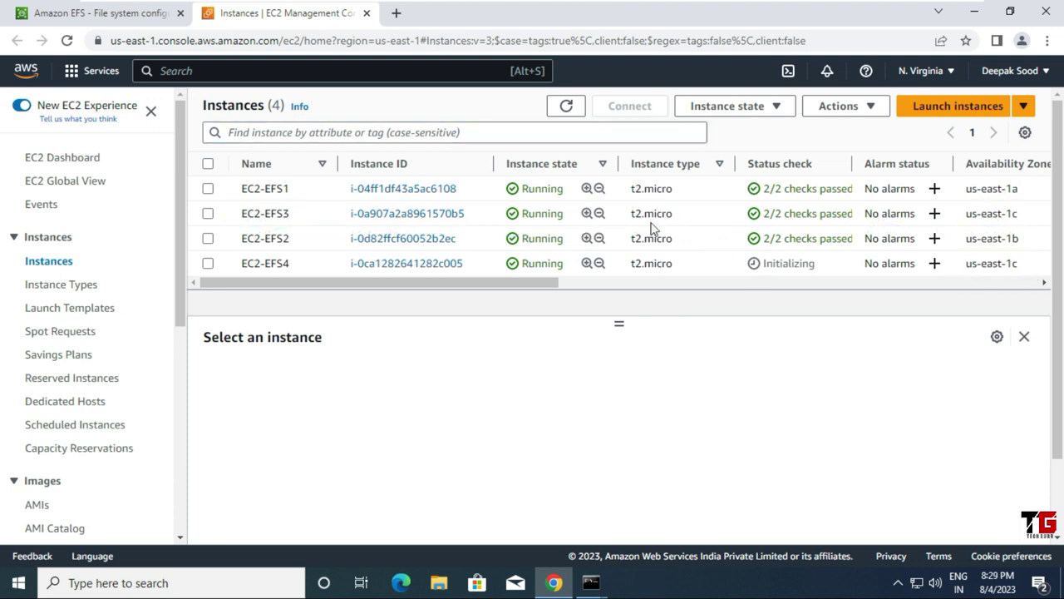
pyautogui.click(574, 110)
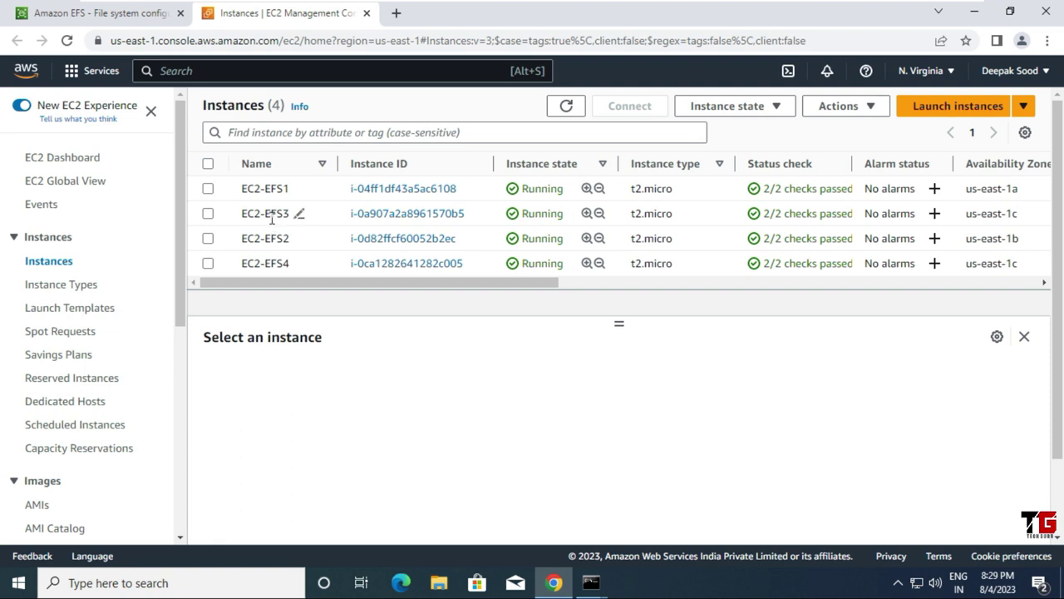
pyautogui.click(207, 213)
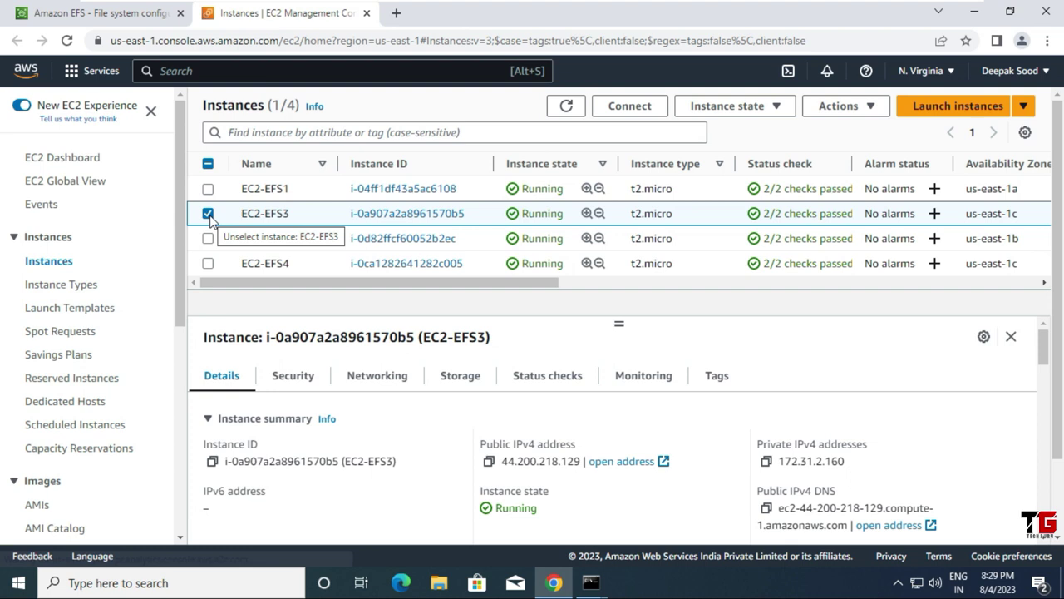
pyautogui.click(489, 462)
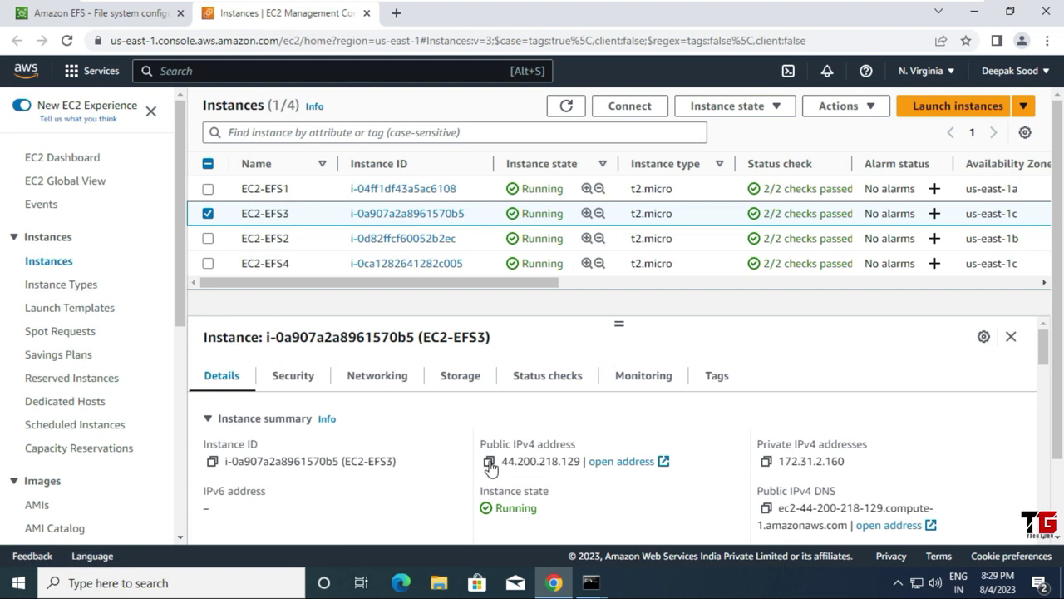
pyautogui.click(973, 11)
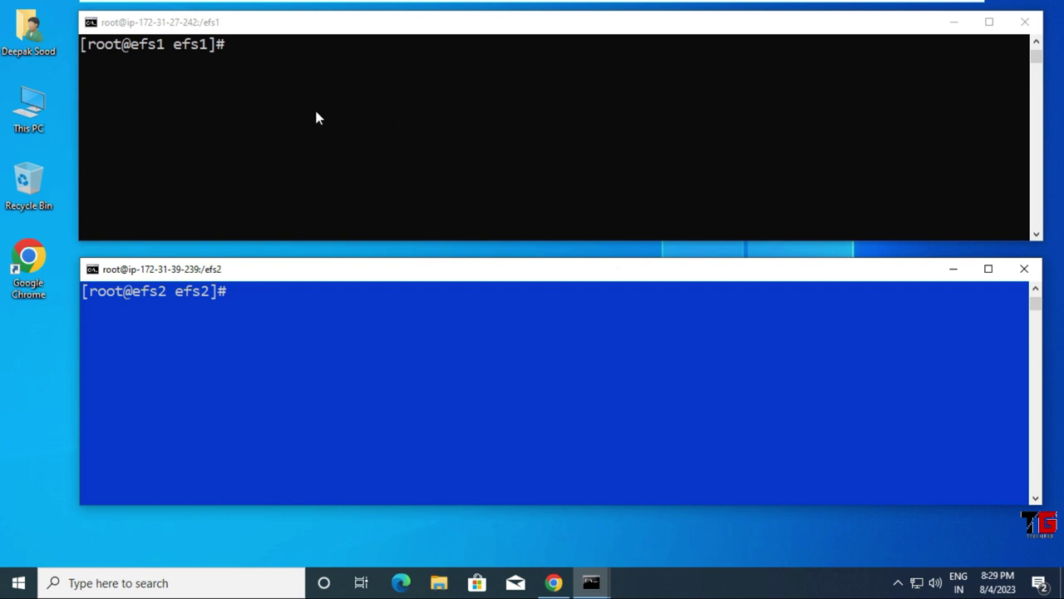
# Step: Exit the root shell and log out of the efs1 SSH session
pyautogui.click(315, 117)
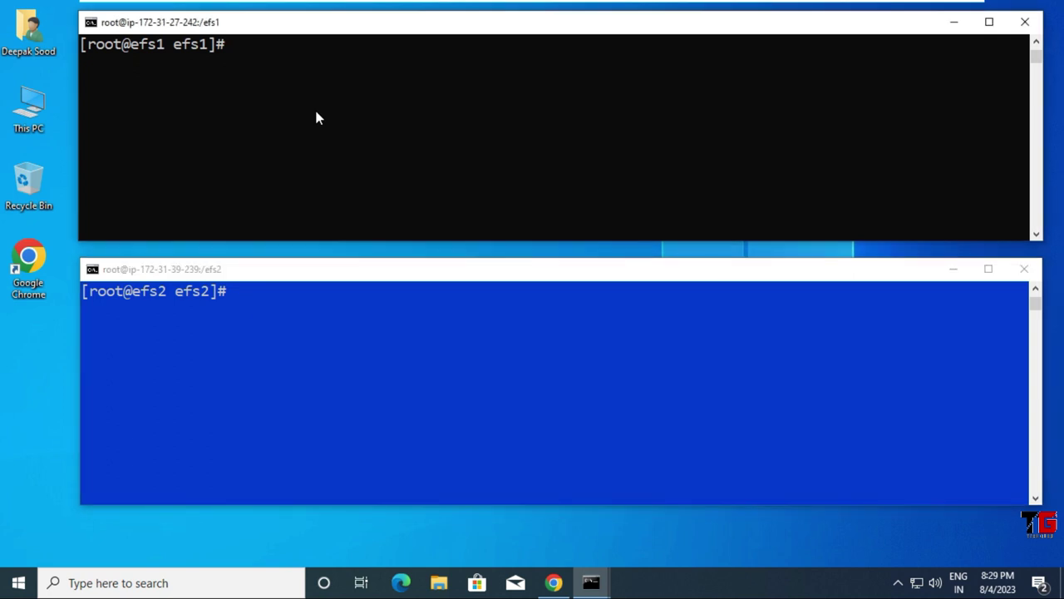
pyautogui.hotkey('ctrl', 'd')
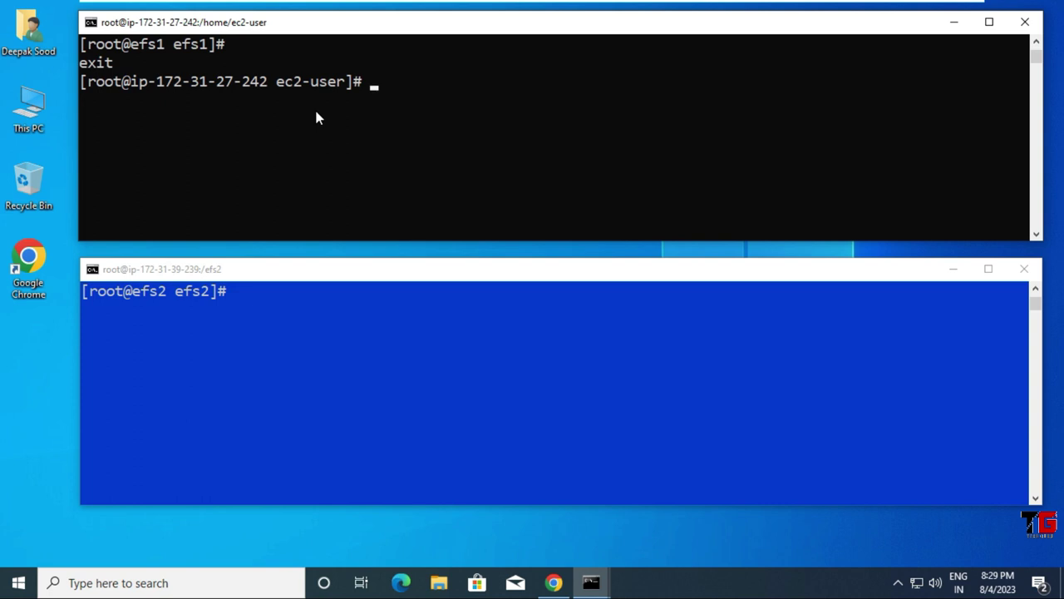
pyautogui.hotkey('ctrl', 'd')
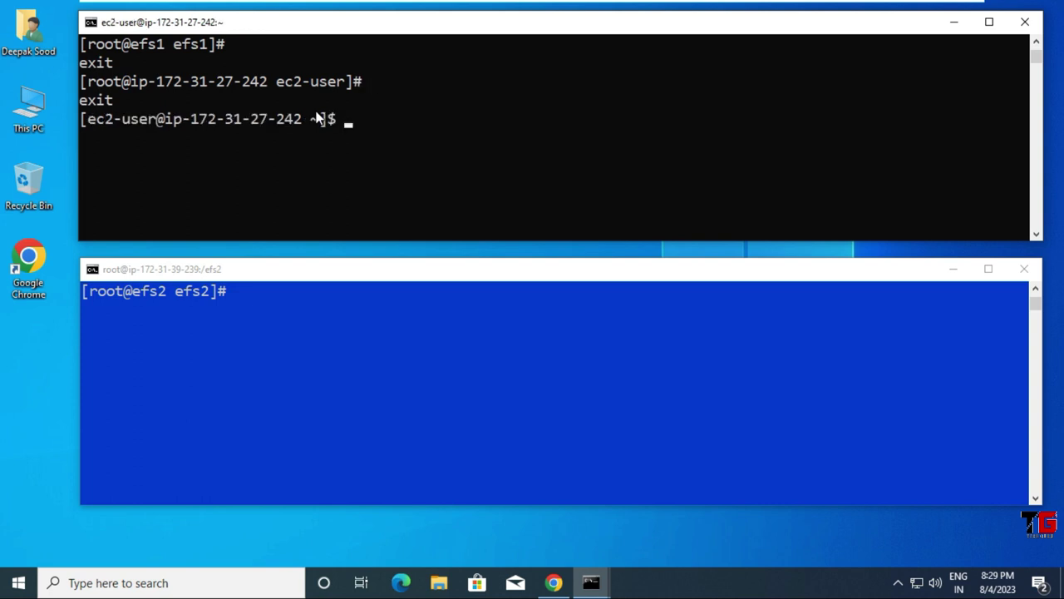
pyautogui.write('exit')
pyautogui.press('Return')
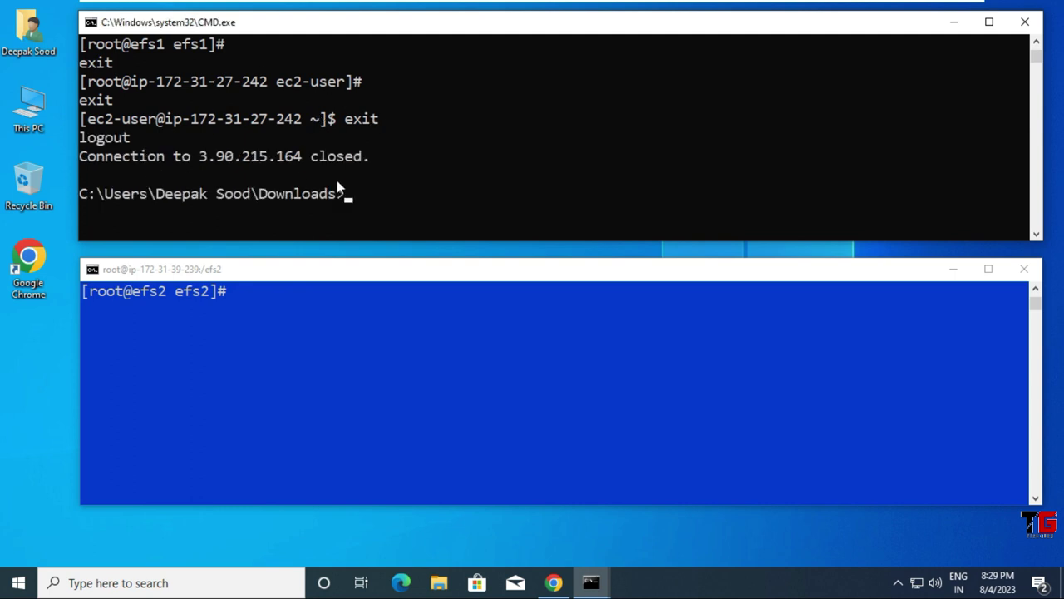
# Step: Clear the window and list Downloads, showing the key files EC2-EFS1 through EC2-EFS4.pem
pyautogui.write('cls')
pyautogui.press('Return')
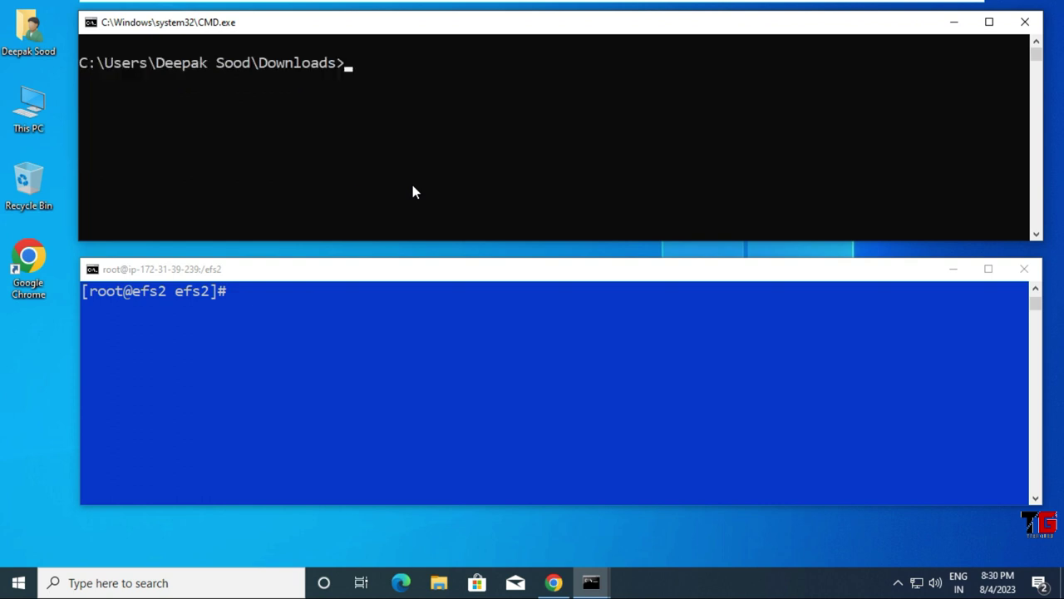
pyautogui.write('dir')
pyautogui.press('Return')
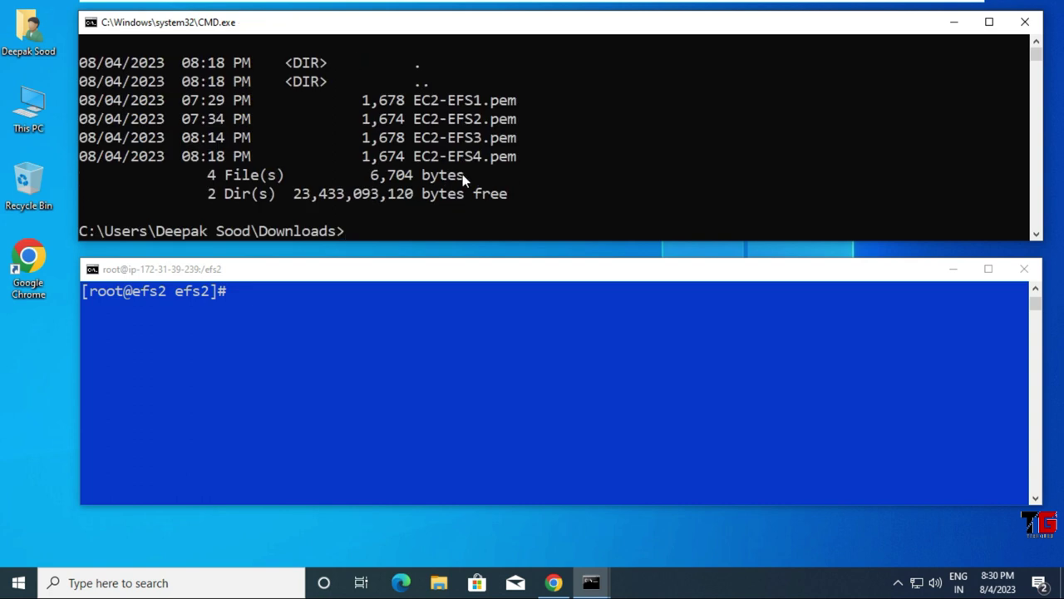
pyautogui.moveTo(414, 136); pyautogui.dragTo(513, 152)
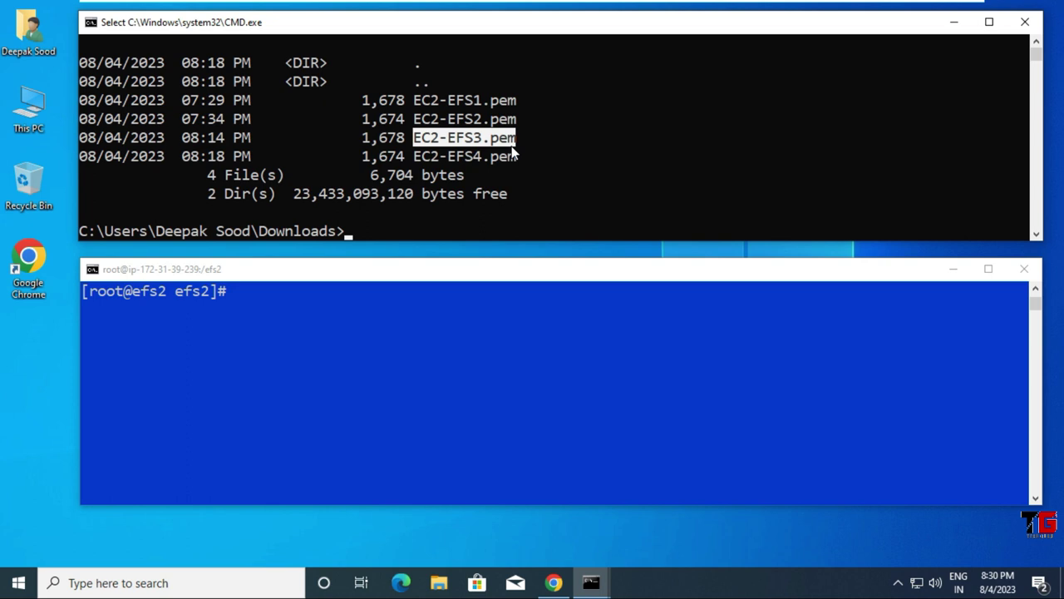
pyautogui.scroll(-2, 512, 150)
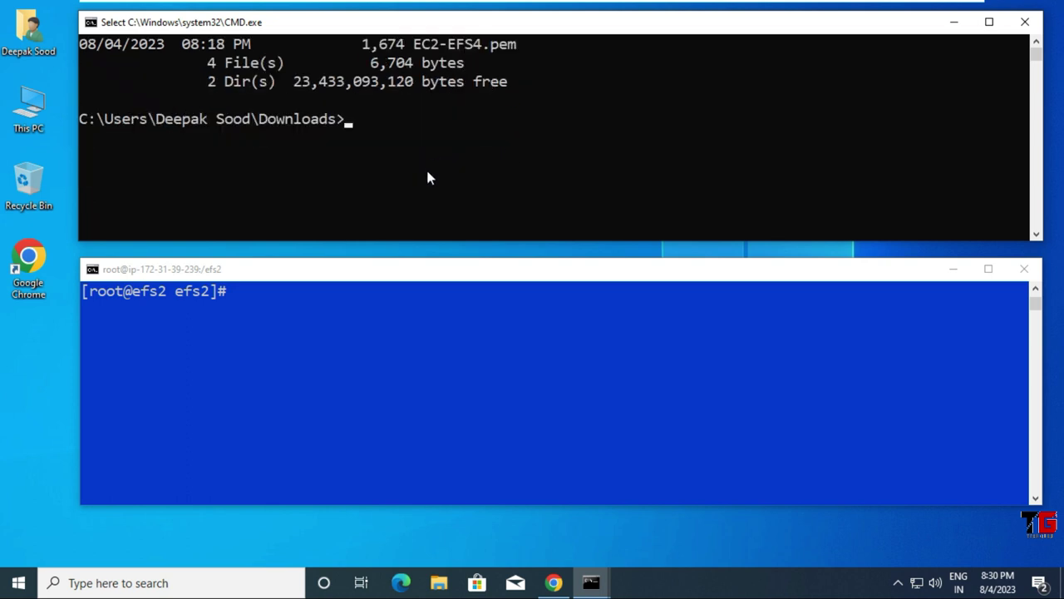
pyautogui.write('ssh ec2-usr')
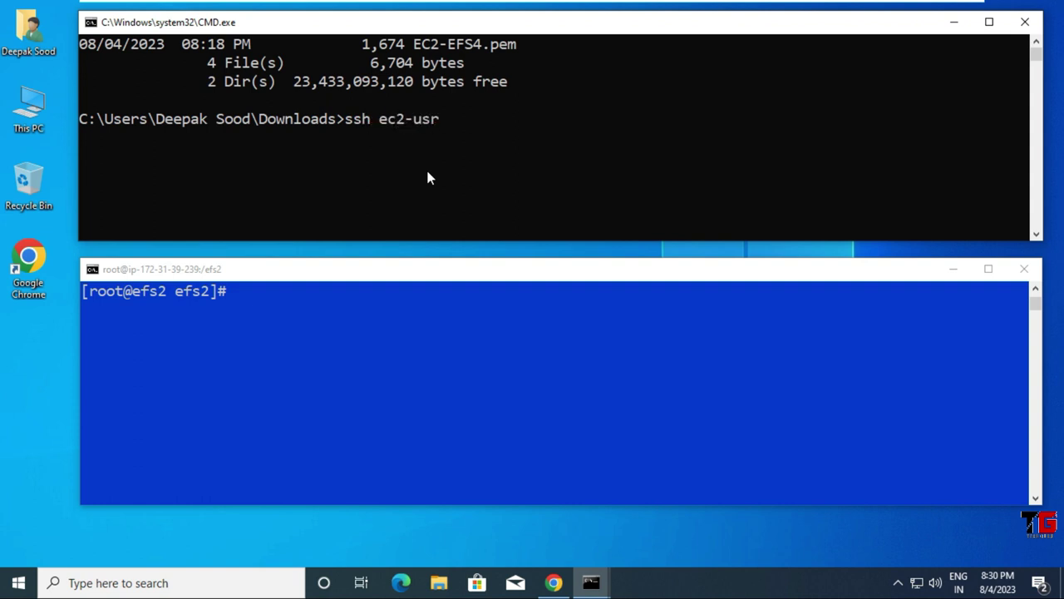
pyautogui.press('BackSpace')
pyautogui.write('er@')
pyautogui.hotkey('ctrl', 'v')
pyautogui.write('-i')
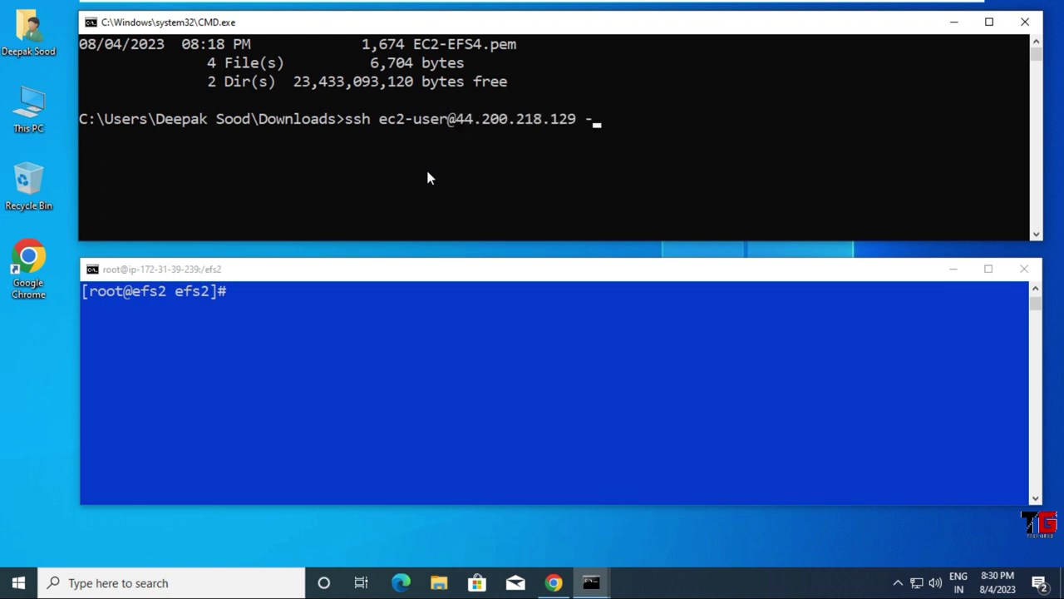
pyautogui.write(' EC2-EFS3.pem')
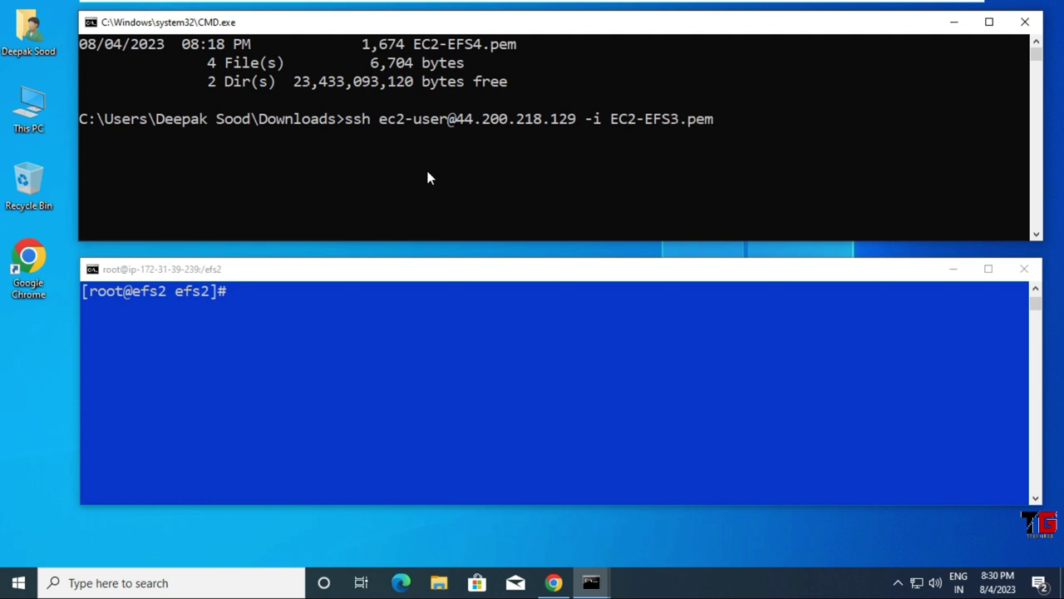
pyautogui.press('Return')
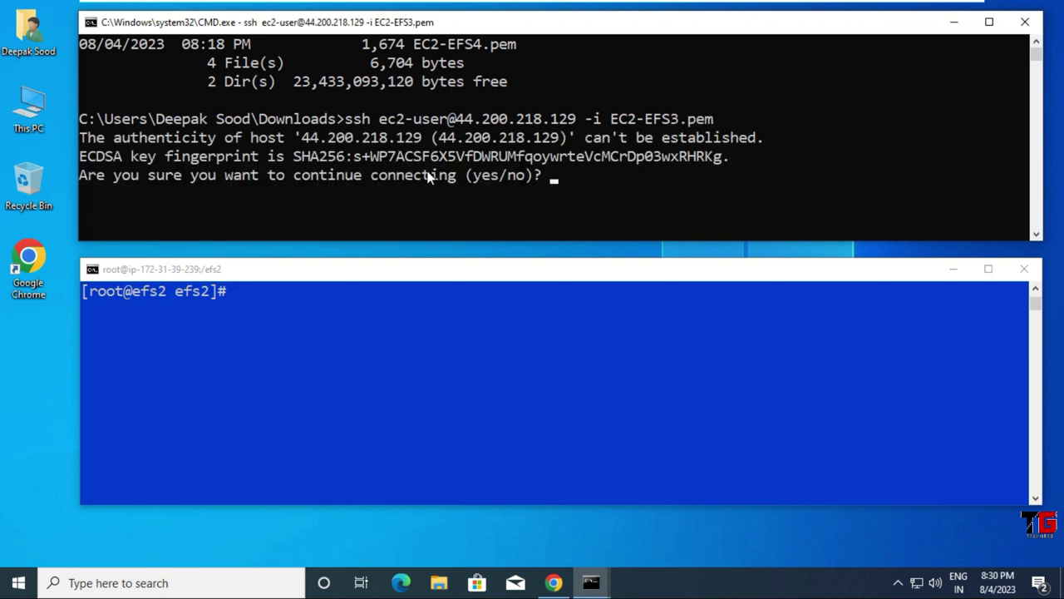
pyautogui.write('yes')
pyautogui.press('Return')
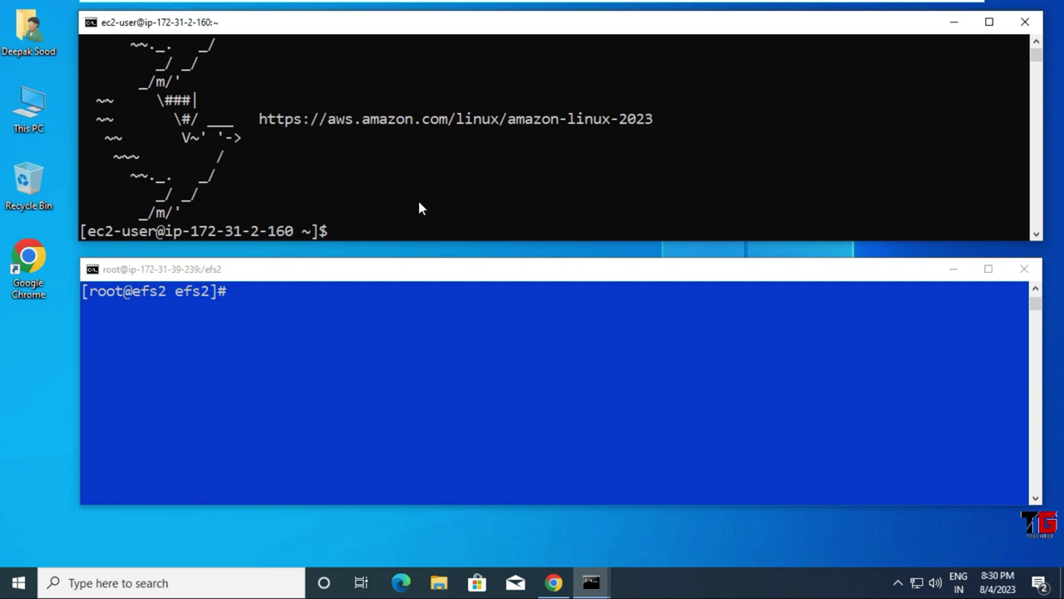
# Step: Become root with sudo su and run hostnamectl set-hostname efs3, then open bash and clear the screen
pyautogui.write('sudo su')
pyautogui.press('Return')
pyautogui.write('hostn')
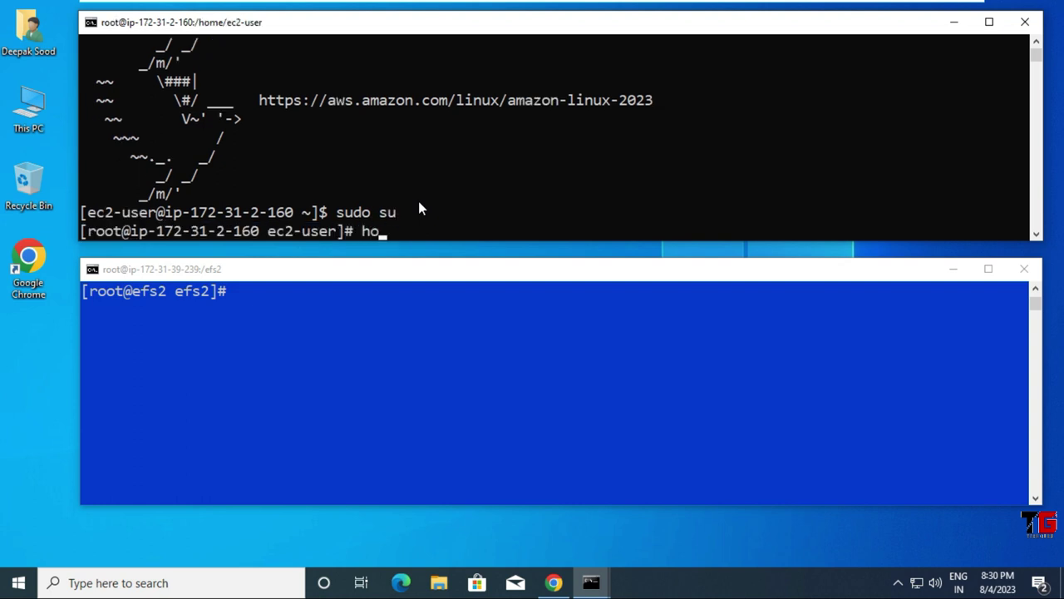
pyautogui.write('amectl s')
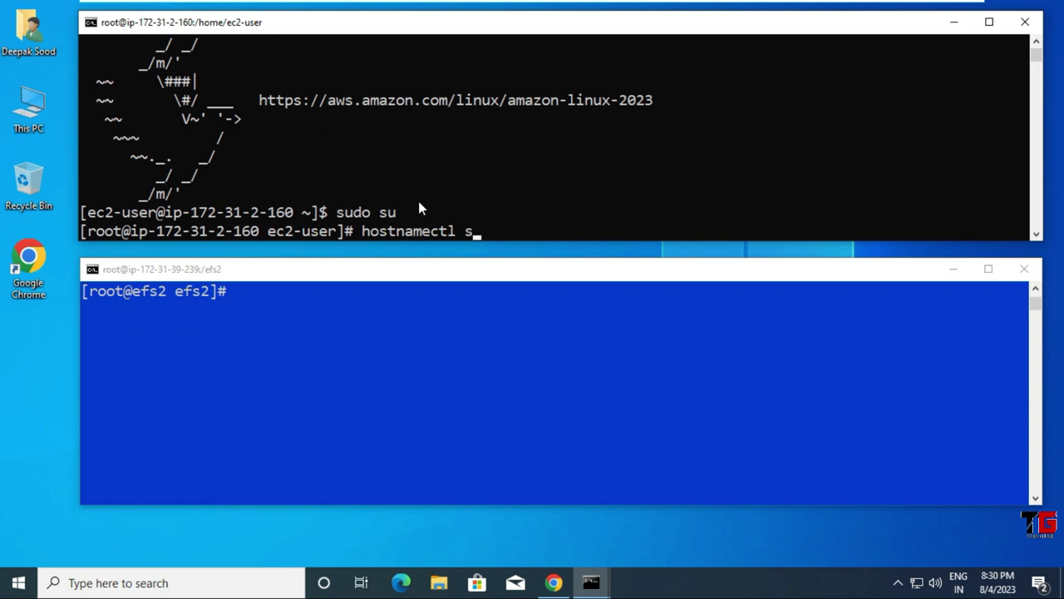
pyautogui.write('et-hostna')
pyautogui.write('me')
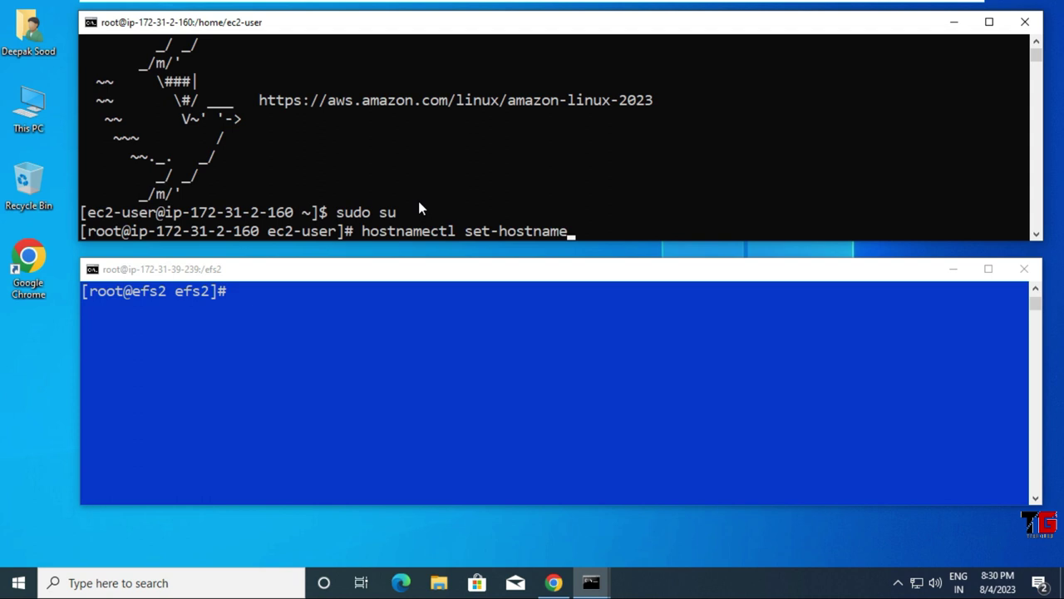
pyautogui.write('efs3')
pyautogui.press('Return')
pyautogui.press('Up')
pyautogui.press('Left')
pyautogui.press('Left')
pyautogui.press('Left')
pyautogui.press('Left')
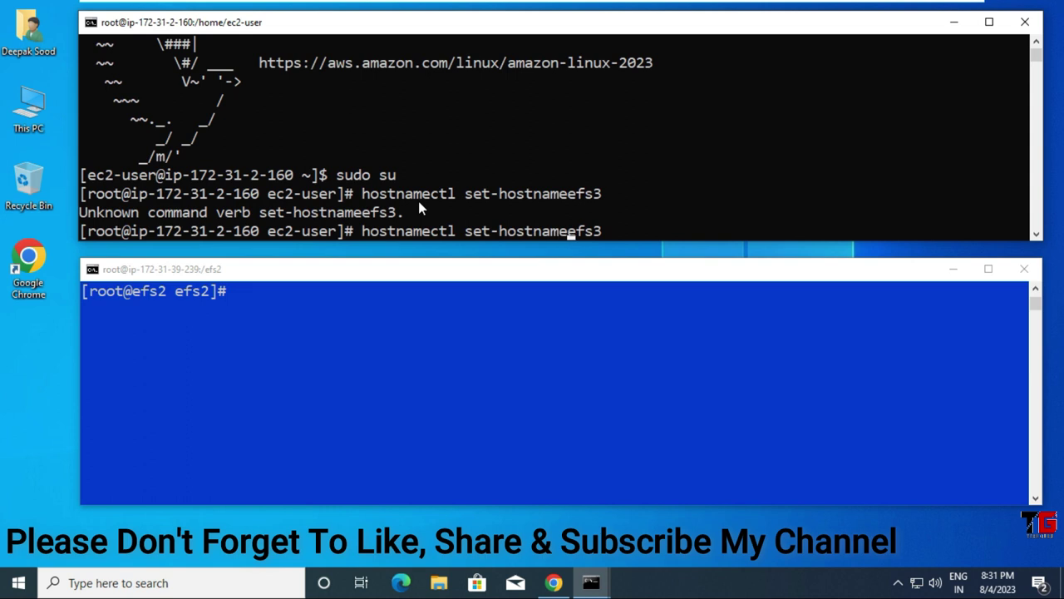
pyautogui.press('Return')
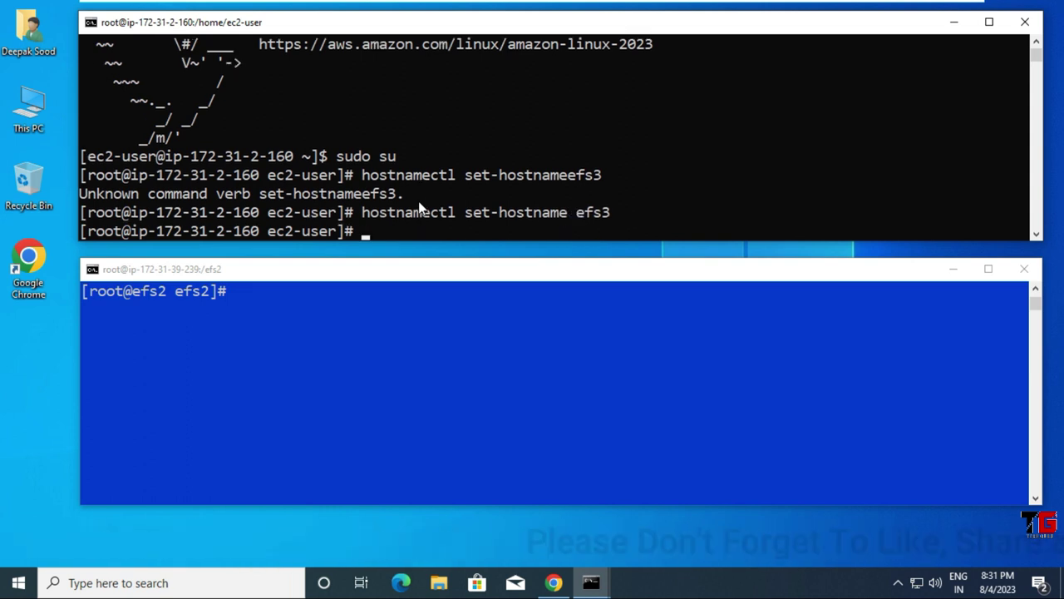
pyautogui.write('bash')
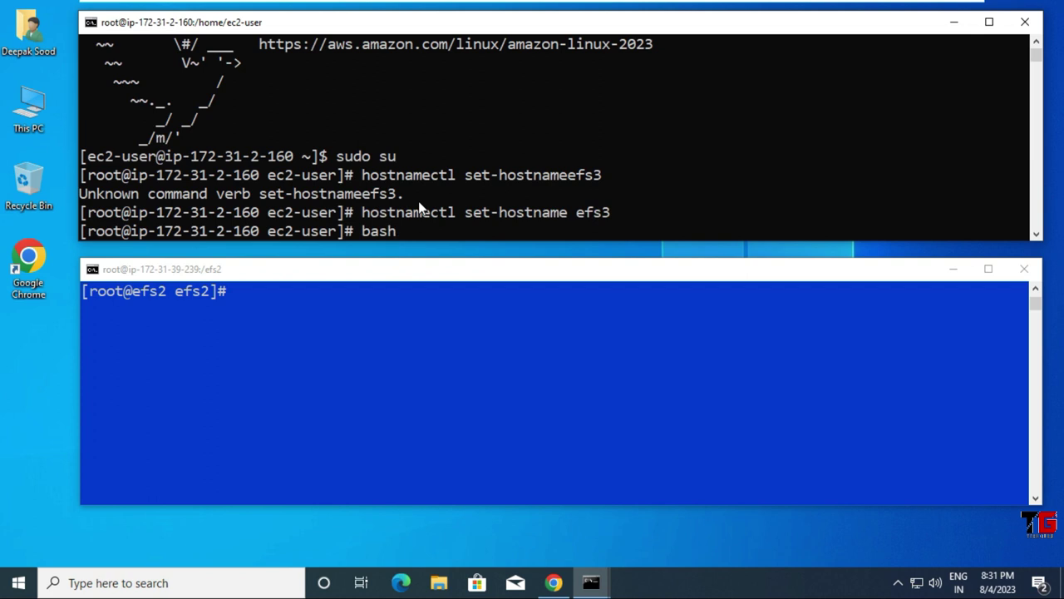
pyautogui.press('Return')
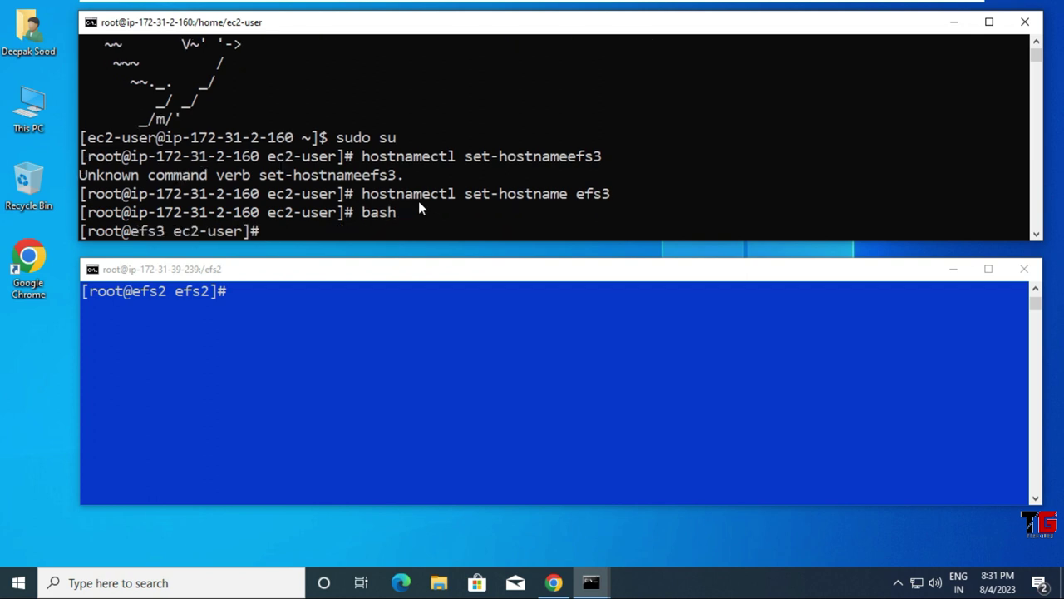
pyautogui.hotkey('ctrl', 'l')
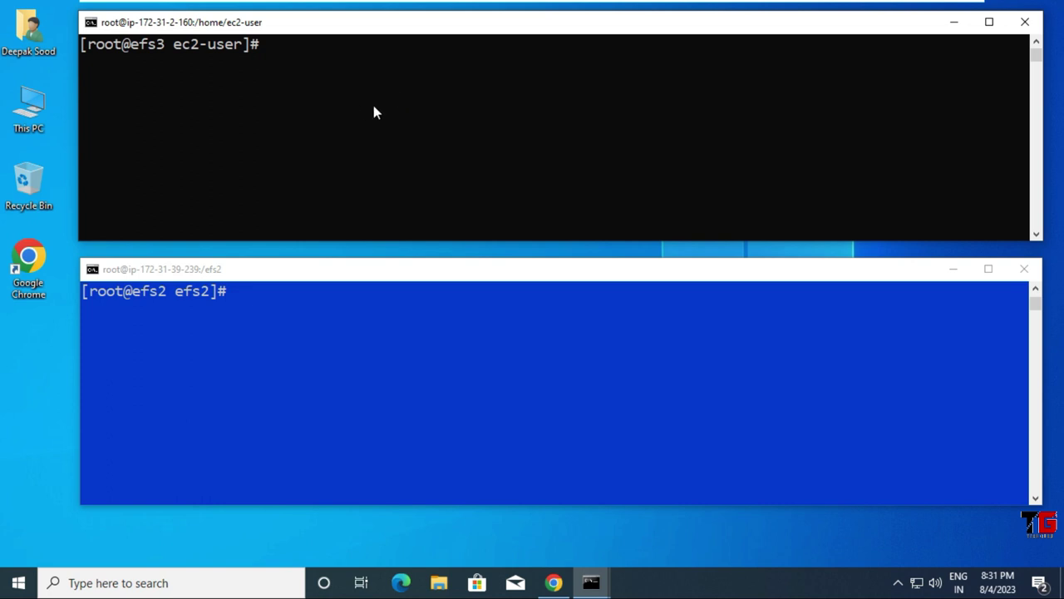
# Step: Run mkdir /efs3, then install amazon-efs-utils with yum -y
pyautogui.write('mkdir /efs3')
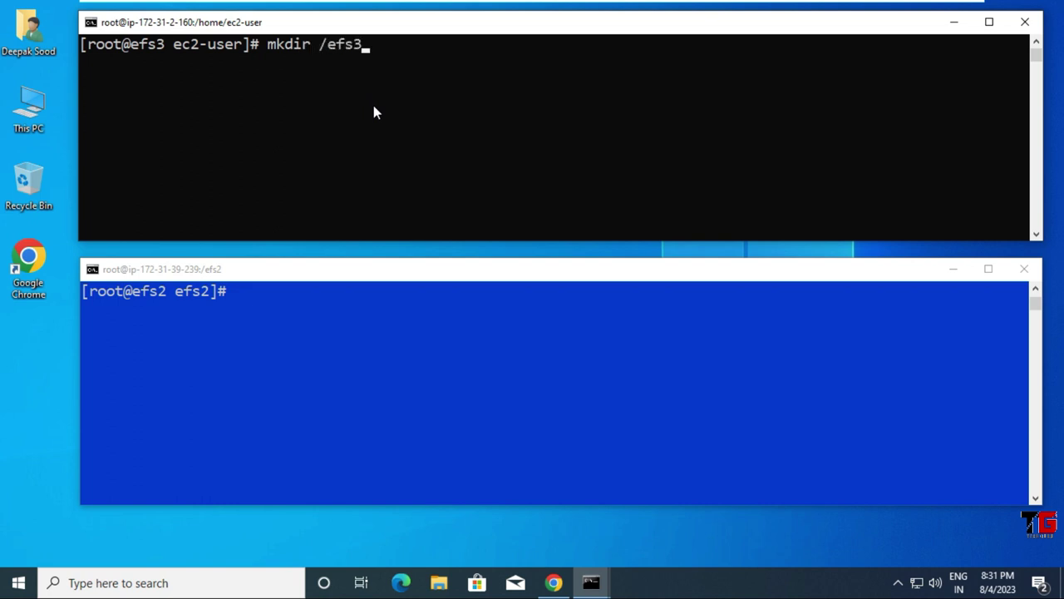
pyautogui.press('Return')
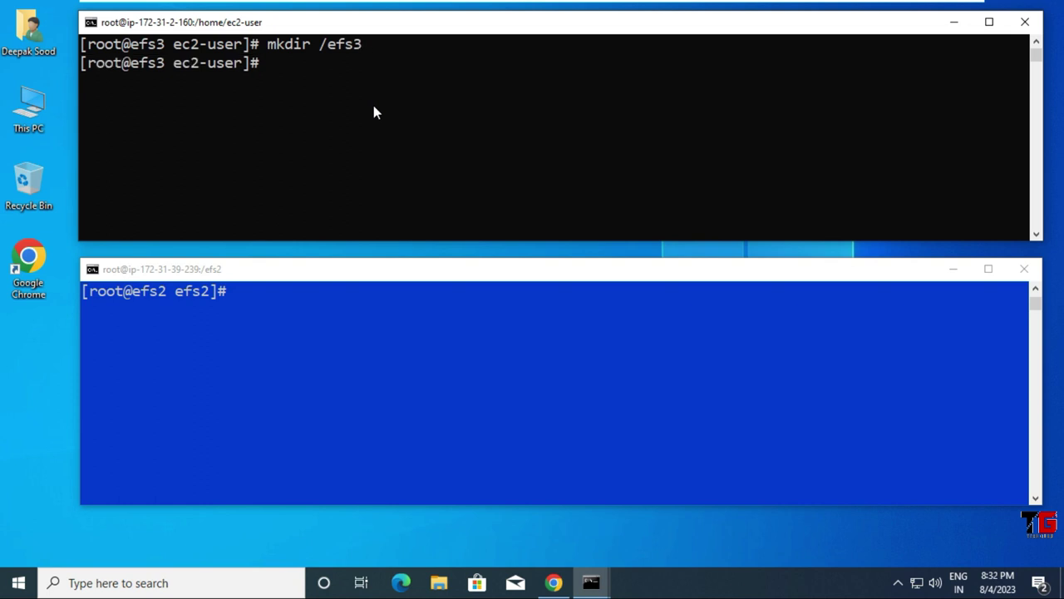
pyautogui.write('yum install')
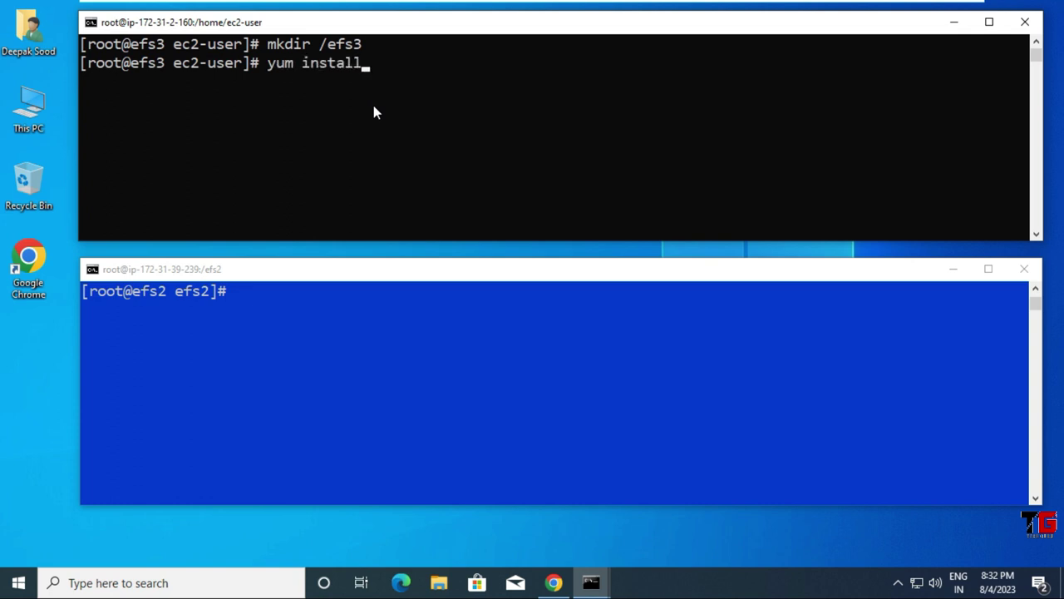
pyautogui.write(' amazon-fe')
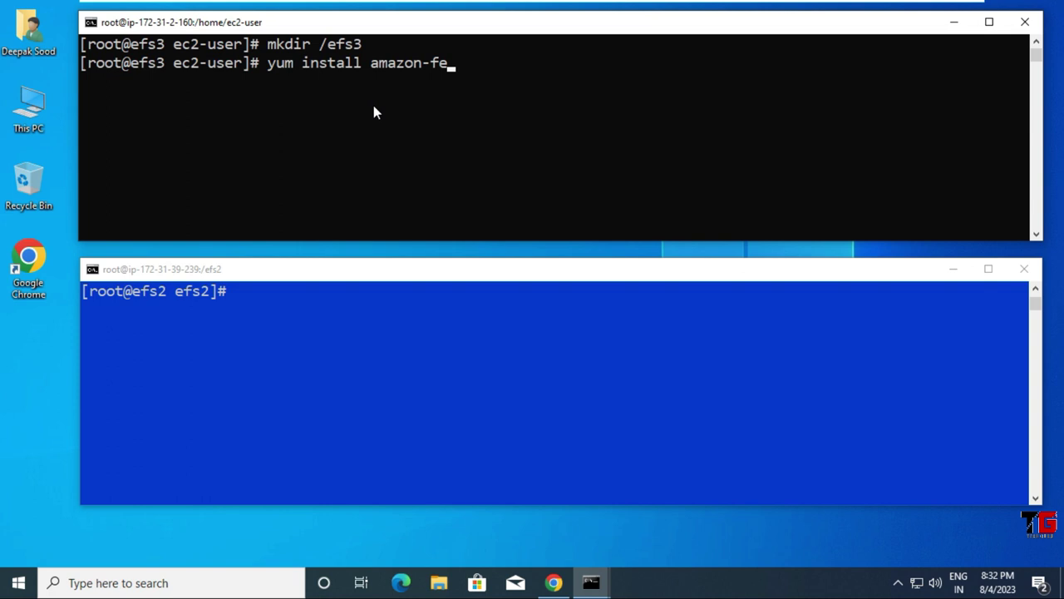
pyautogui.press('BackSpace')
pyautogui.press('BackSpace')
pyautogui.write('efs')
pyautogui.write('-utils ')
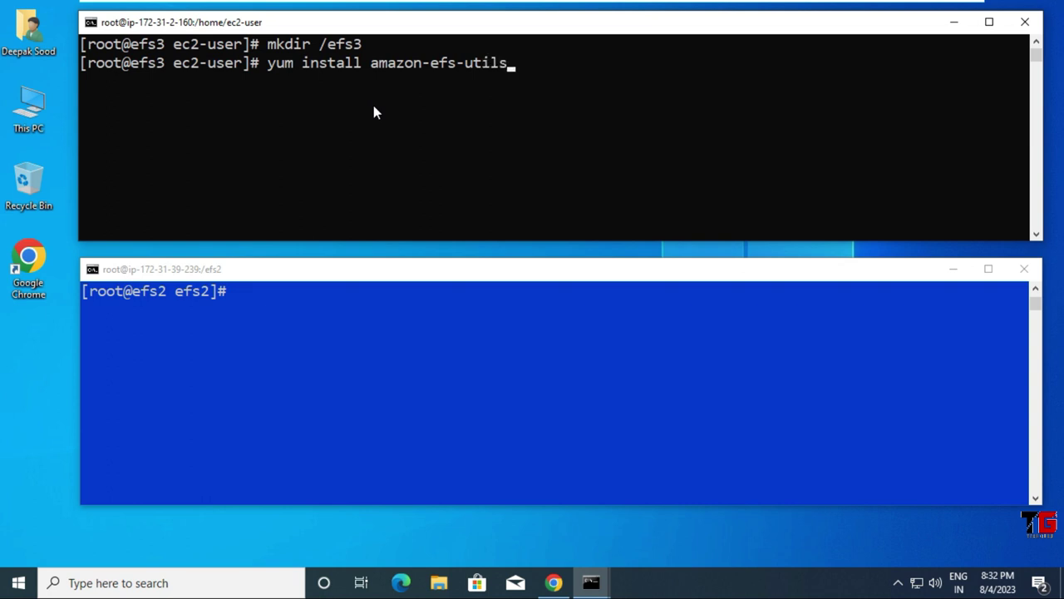
pyautogui.write('-y')
pyautogui.press('Return')
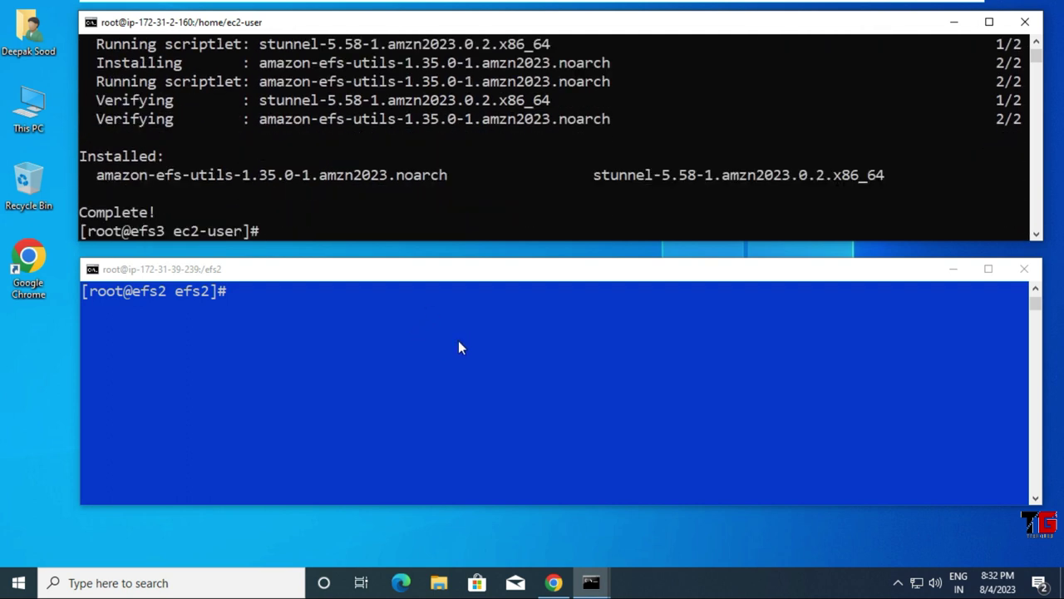
# Step: Discard the stray address in the lower terminal and log out of the efs2 instance
pyautogui.click(358, 398)
pyautogui.write('44.200.218.129')
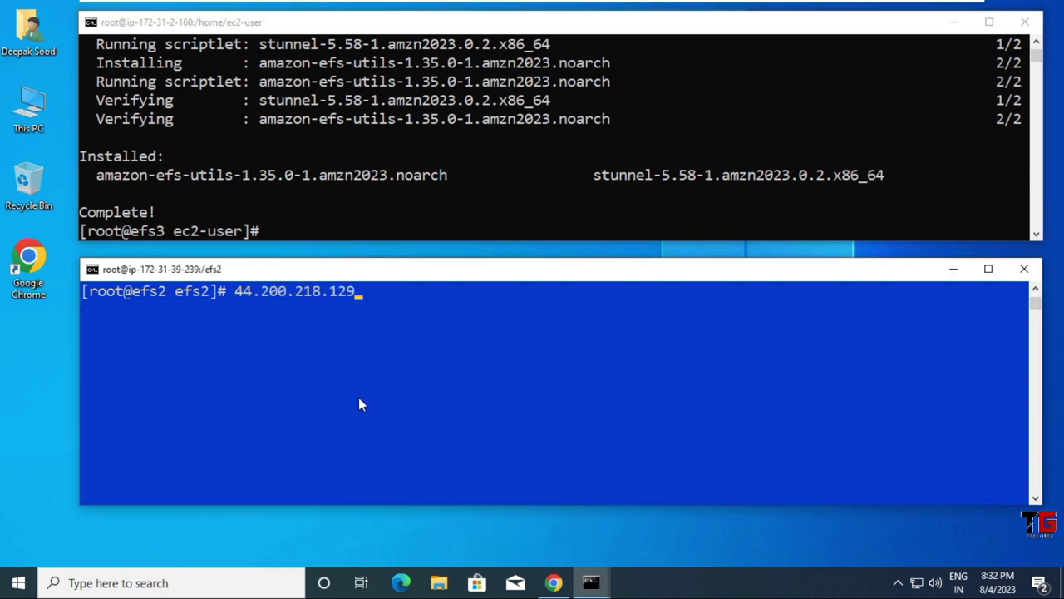
pyautogui.hotkey('ctrl', 'u')
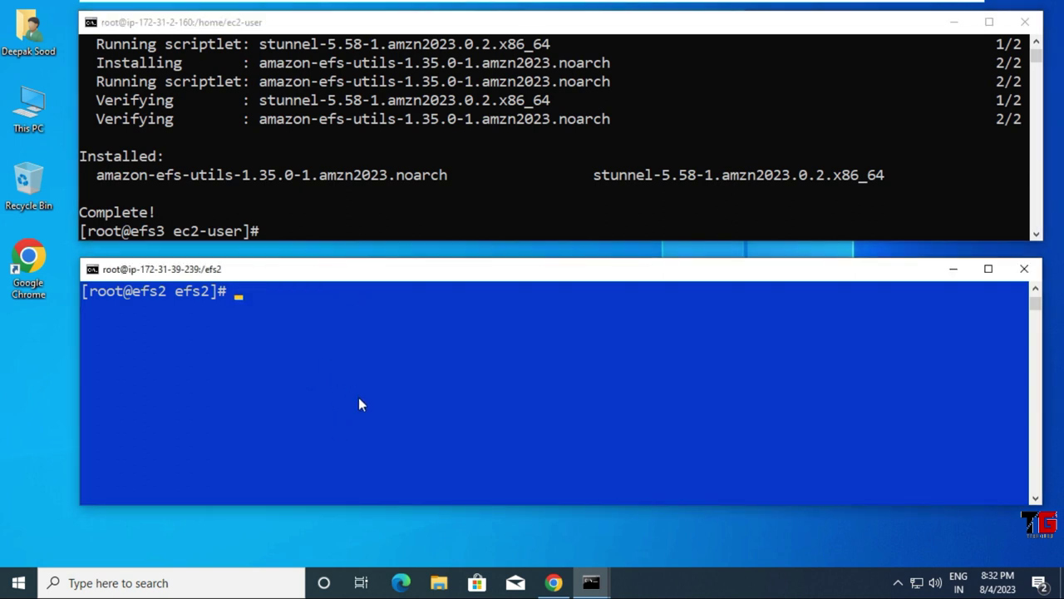
pyautogui.hotkey('ctrl', 'd')
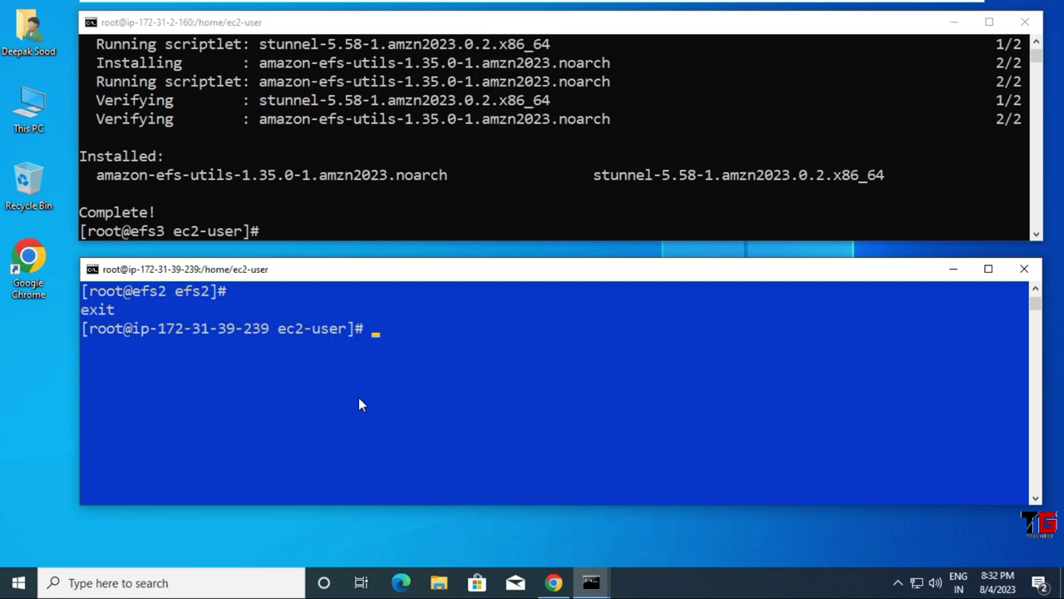
pyautogui.write('exit')
pyautogui.press('Return')
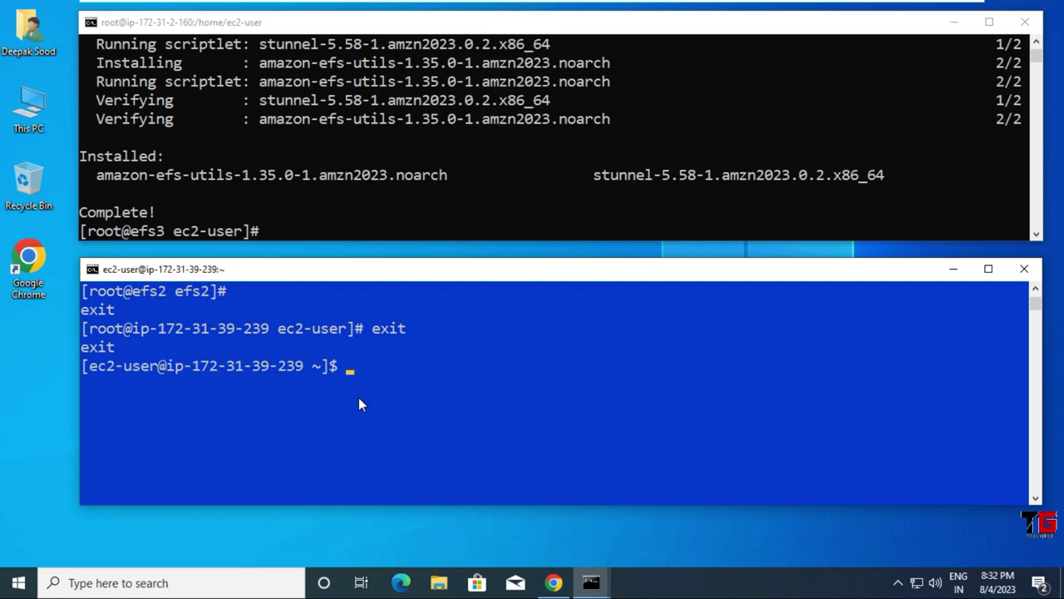
pyautogui.press('Return')
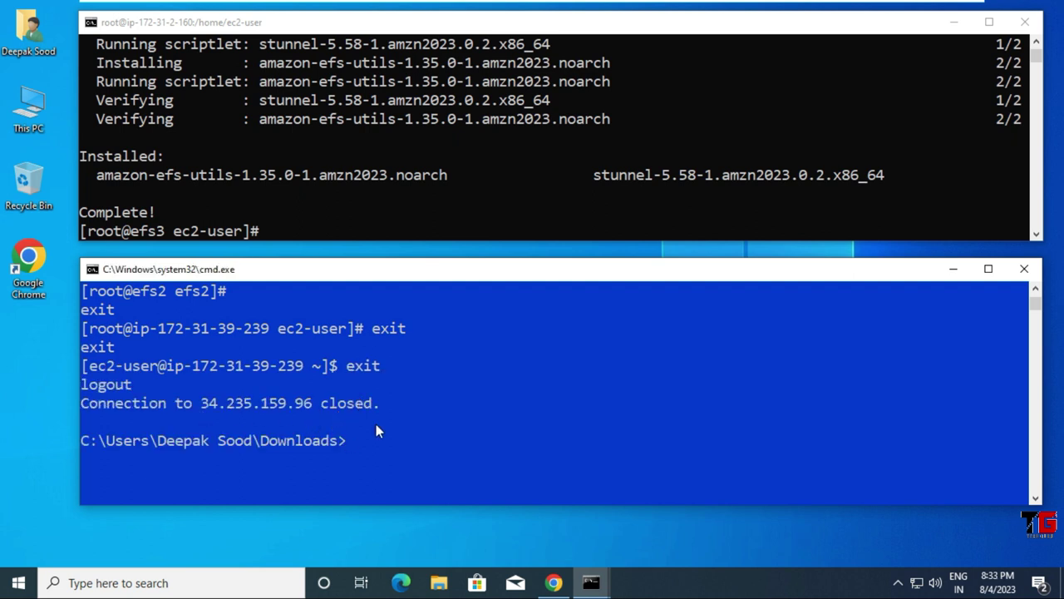
# Step: Clear the local window and begin typing ssh ec2-user@
pyautogui.write('cls')
pyautogui.press('Return')
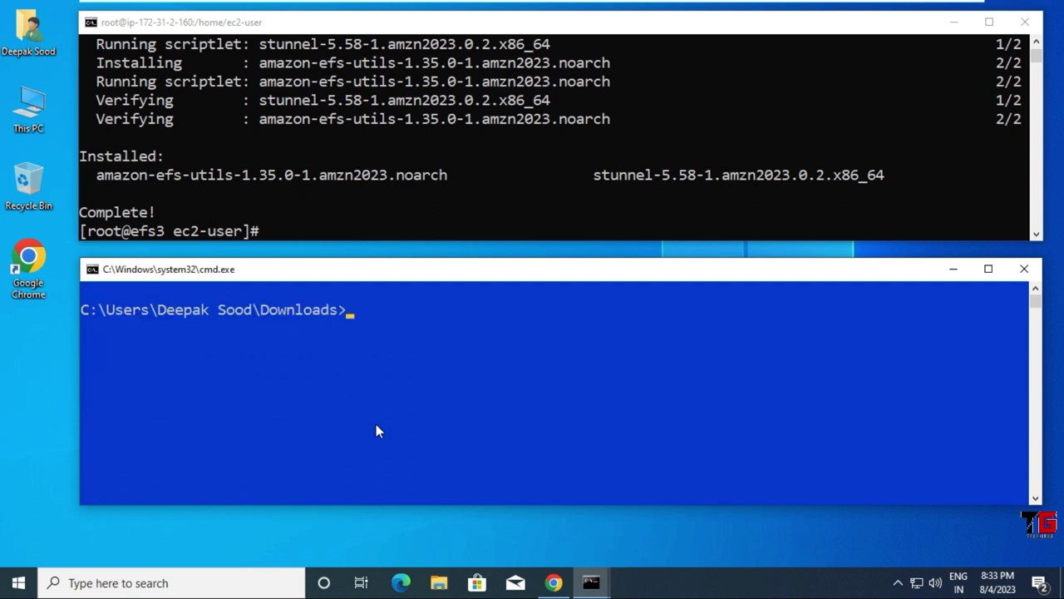
pyautogui.write('ssh ec2-us')
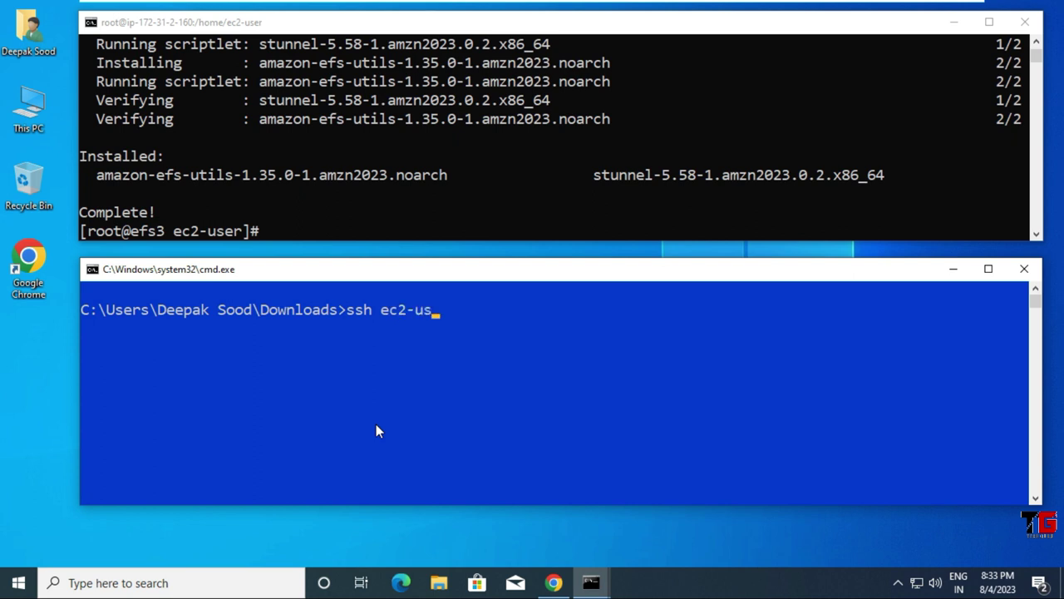
pyautogui.write('er@')
# Step: Copy EC2-EFS4's public IP 3.239.158.190 and paste it into the ssh command
pyautogui.click(555, 581)
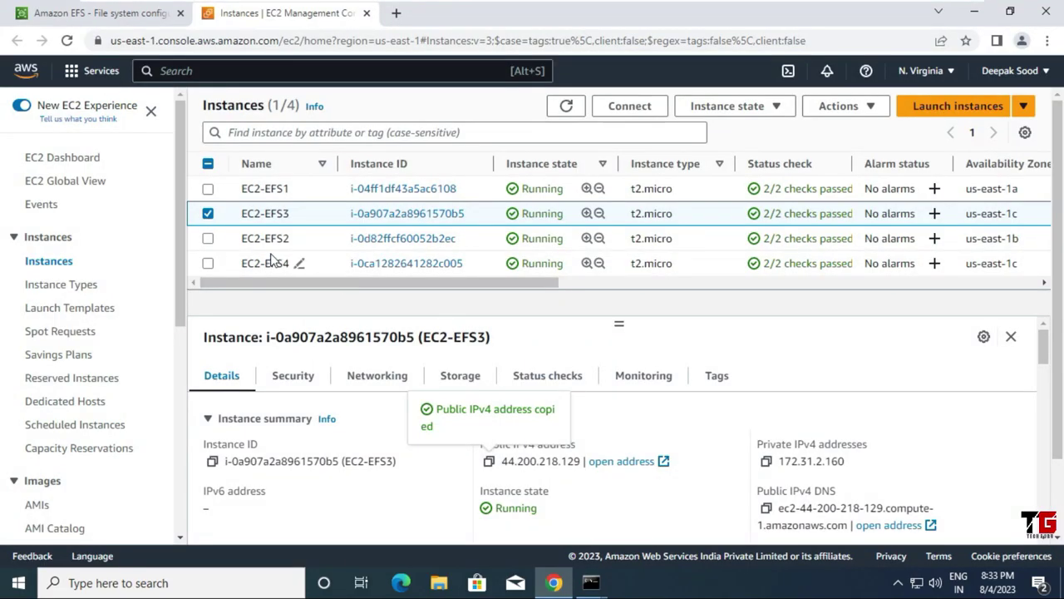
pyautogui.click(209, 215)
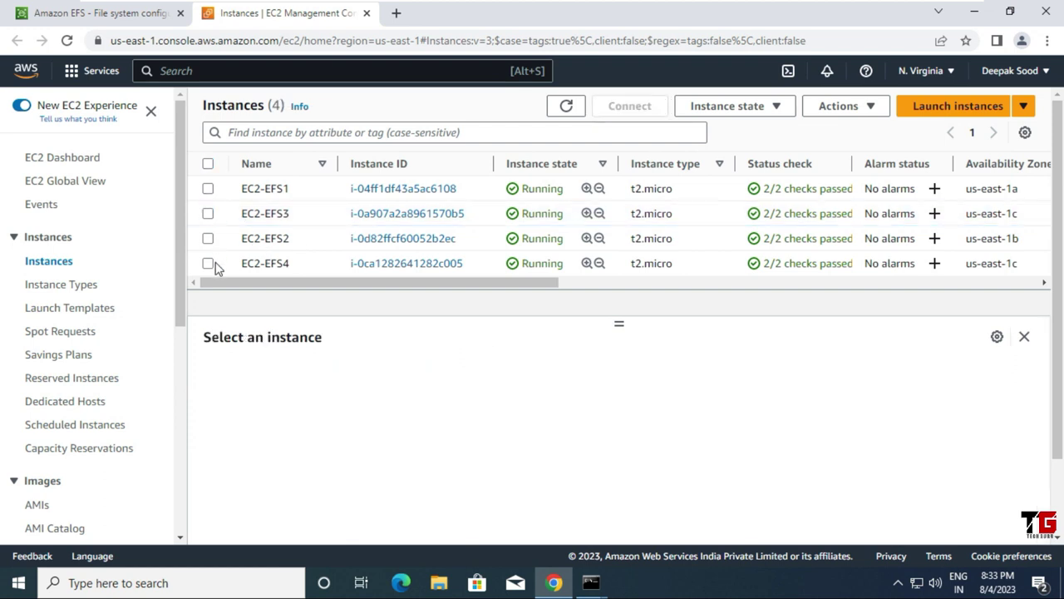
pyautogui.click(209, 263)
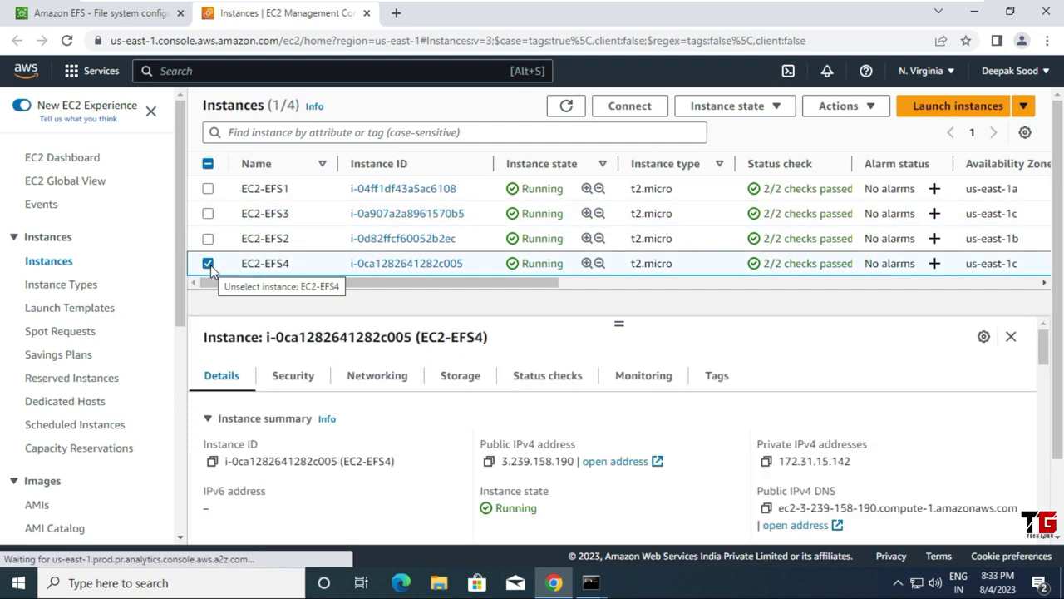
pyautogui.click(490, 462)
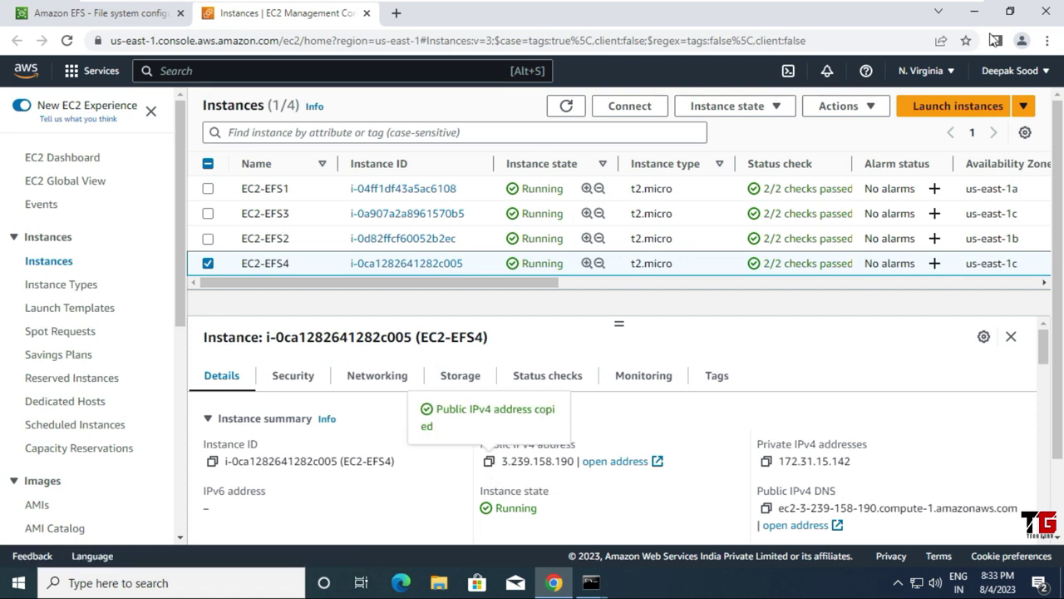
pyautogui.click(973, 12)
pyautogui.rightClick(478, 381)
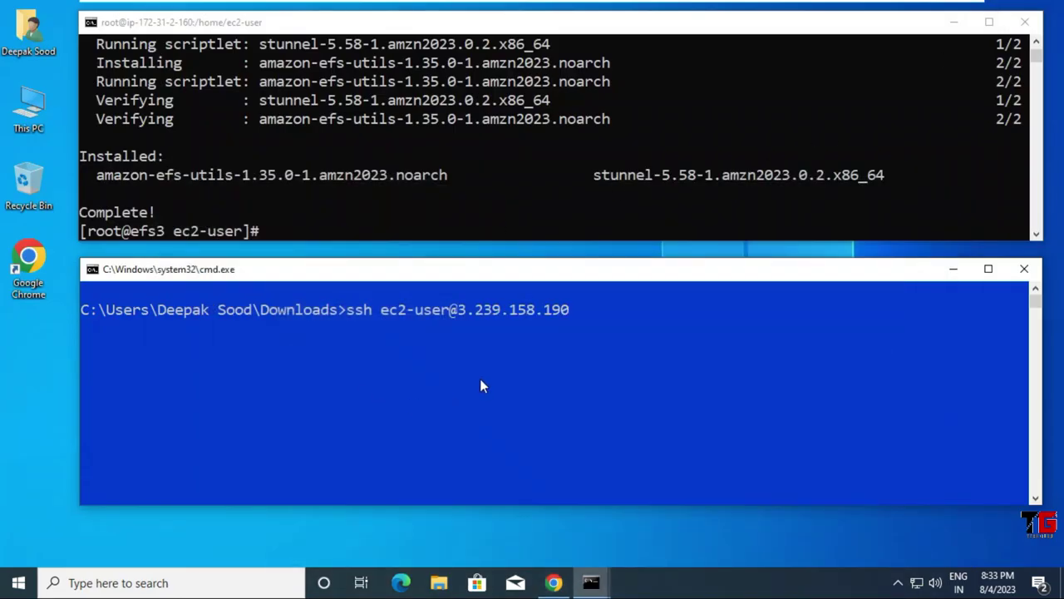
# Step: Connect to EC2-EFS4 using key EC2-EFS4.pem and accept its host key
pyautogui.write('-i EC2-EFS4.pem')
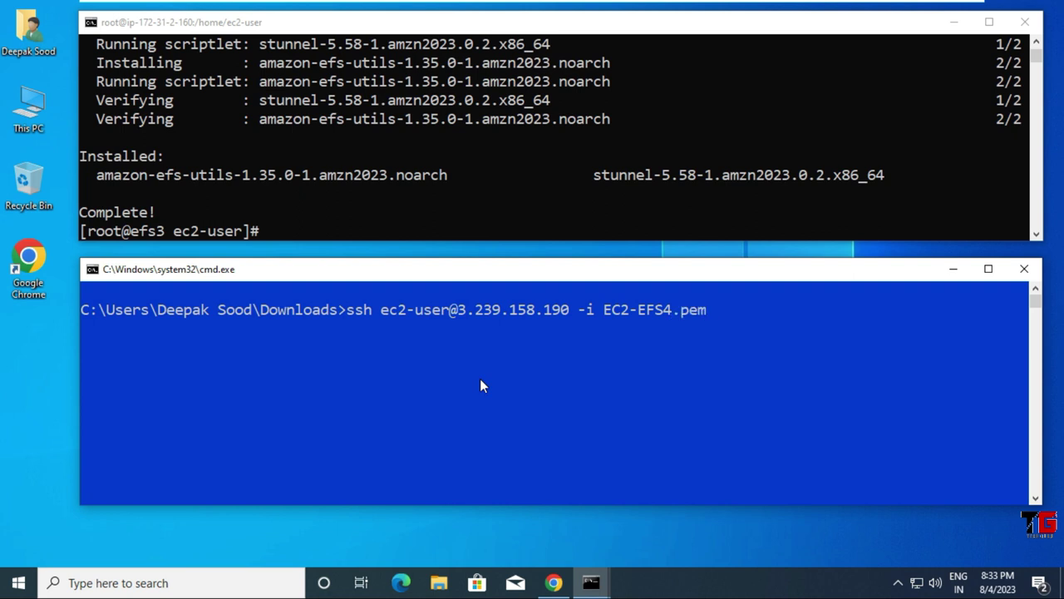
pyautogui.press('Return')
pyautogui.write('yes')
pyautogui.press('Return')
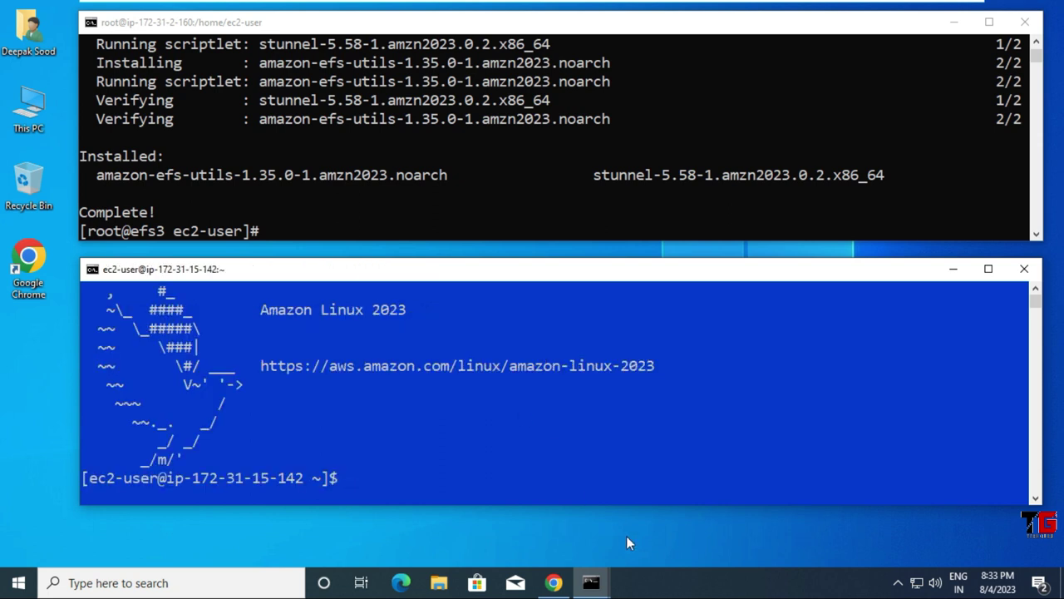
# Step: Become root, set the hostname to efs4, open a new bash shell and clear the screen
pyautogui.write('sudo su')
pyautogui.press('Return')
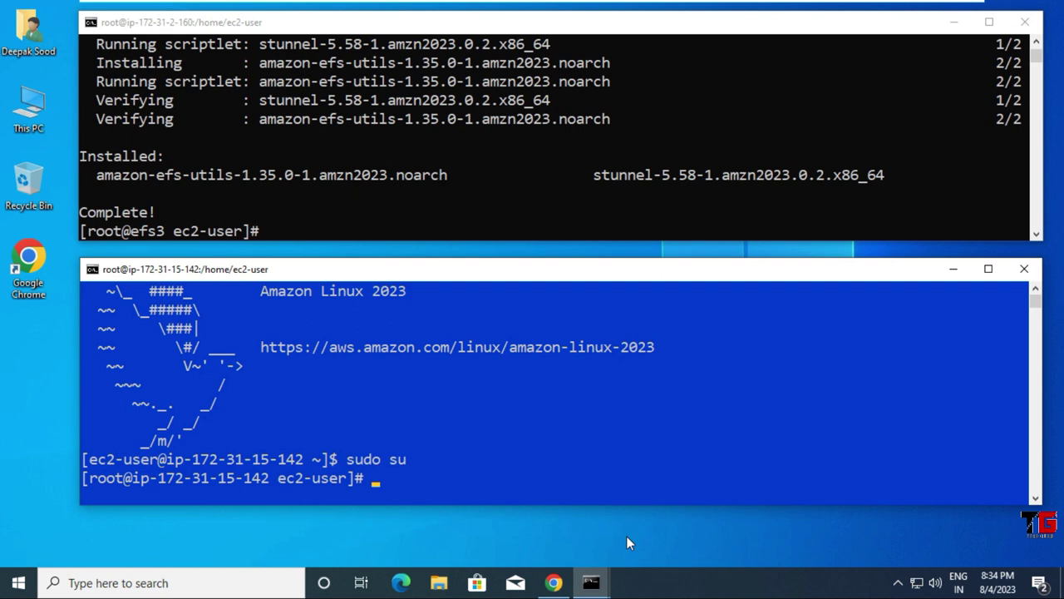
pyautogui.write('hostnamectl set-hostname efs4')
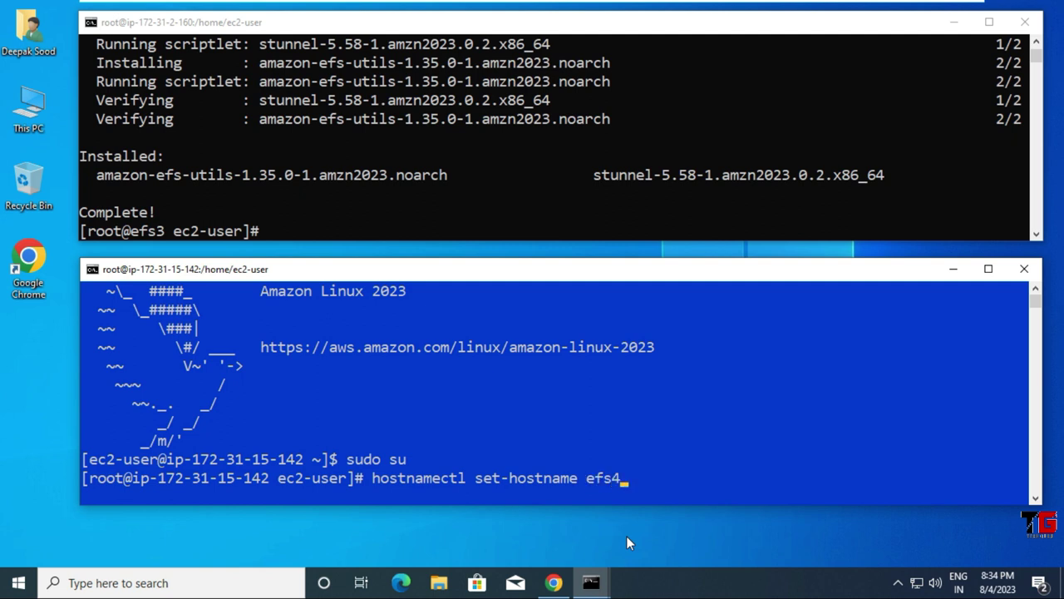
pyautogui.press('Return')
pyautogui.write('bash')
pyautogui.press('Return')
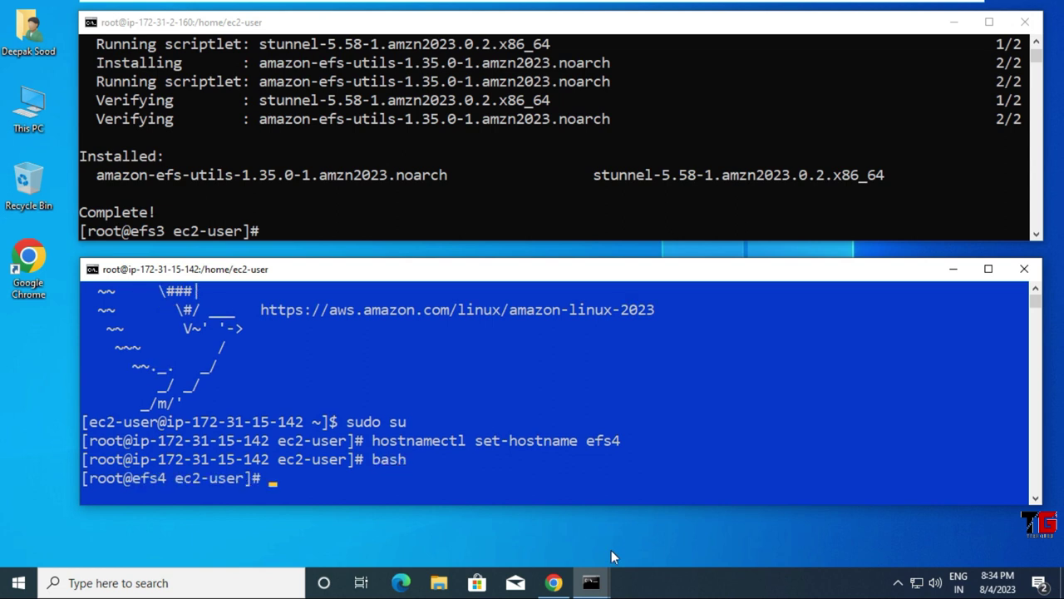
pyautogui.hotkey('ctrl', 'l')
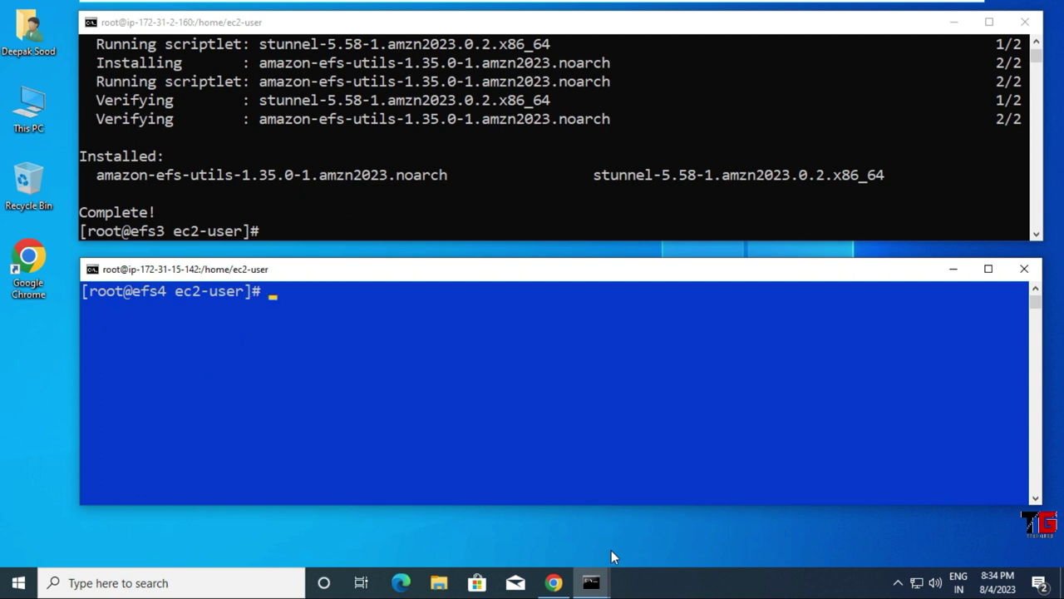
# Step: On efs4, run mkdir -v /efs4 and yum install -y amazon-efs-utils
pyautogui.write('mkdir -v /efs4')
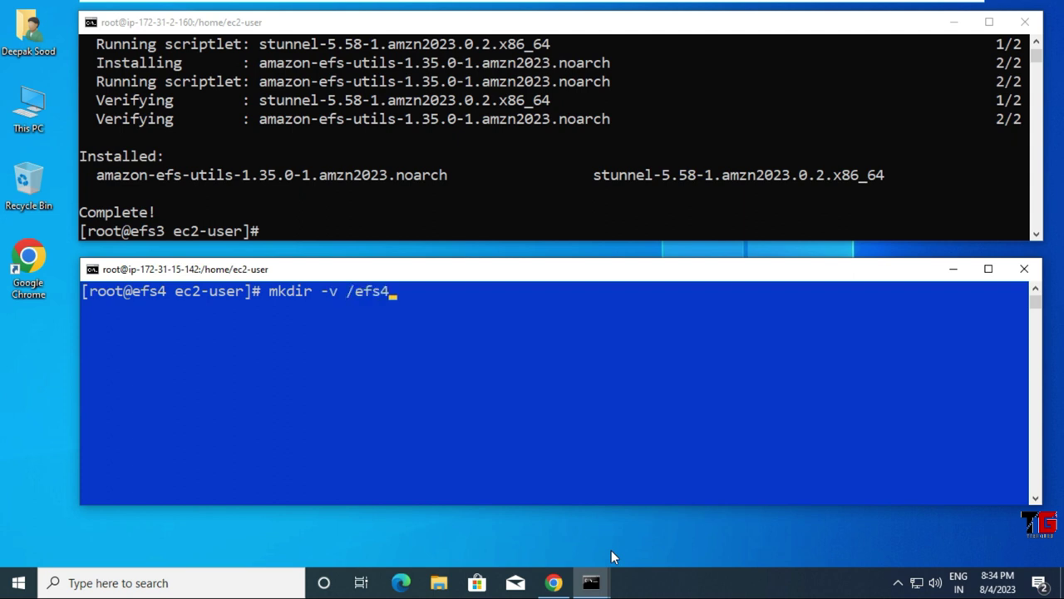
pyautogui.press('Return')
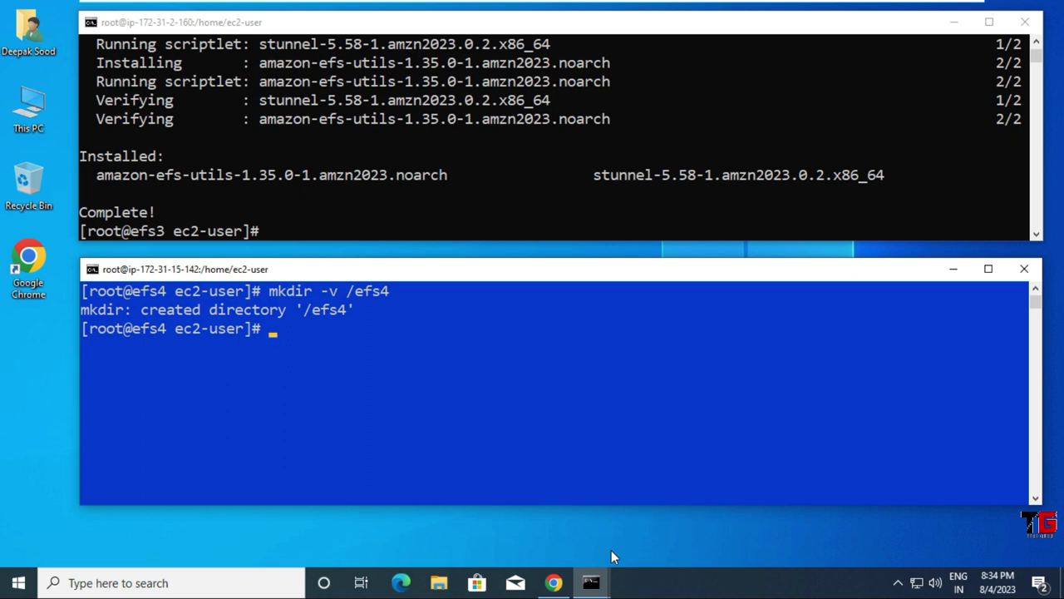
pyautogui.write('yum insta')
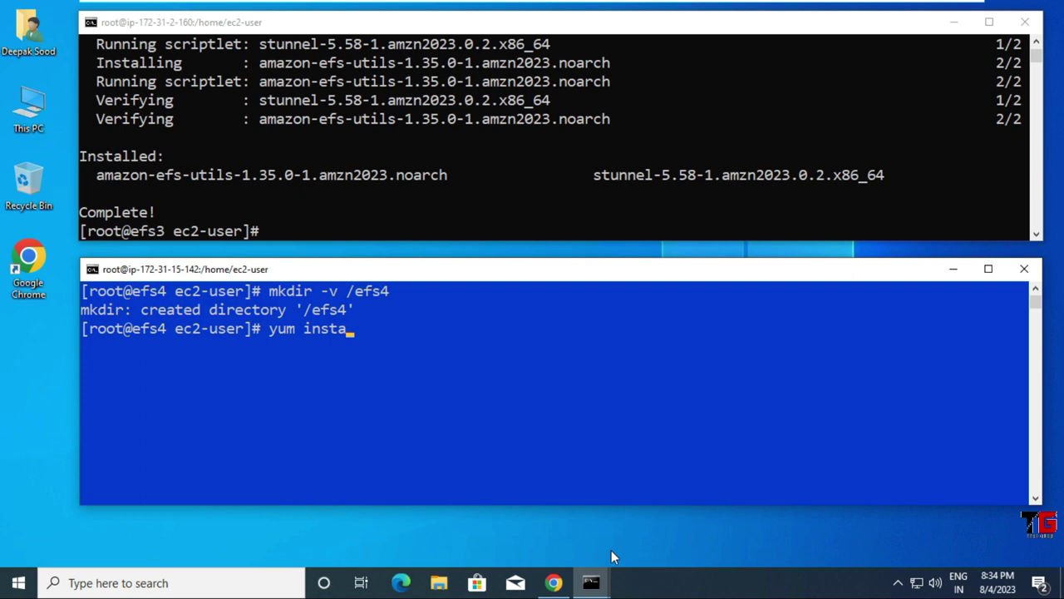
pyautogui.write('ll -y amazon-')
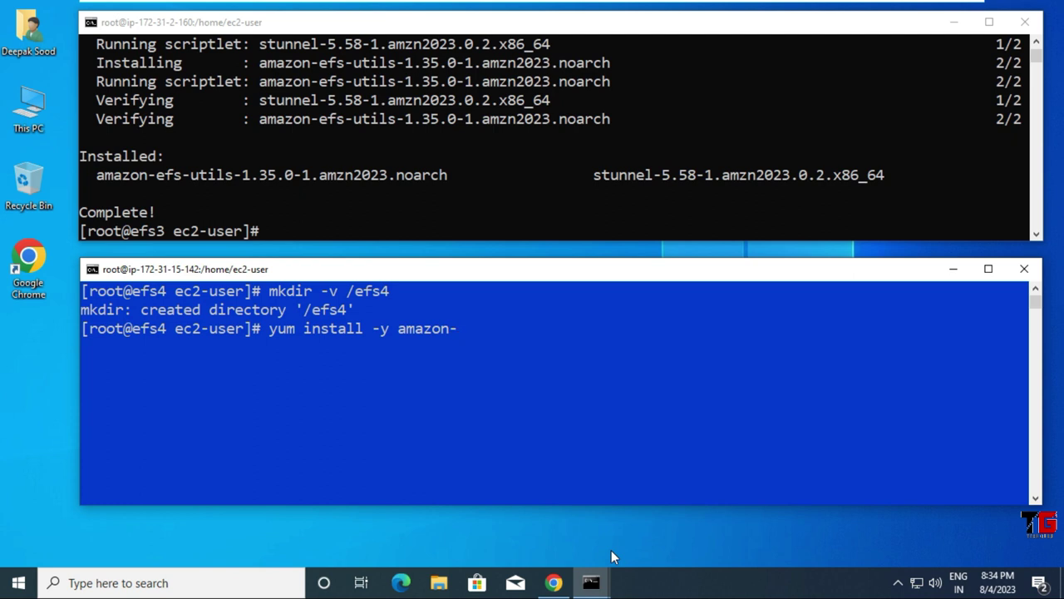
pyautogui.write('efs-utils')
pyautogui.press('Return')
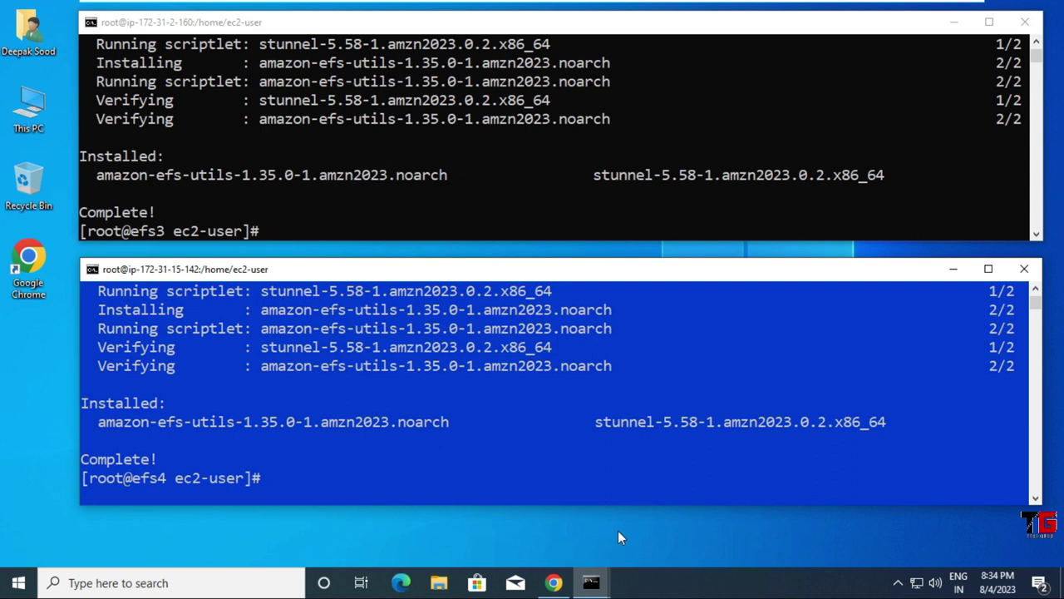
# Step: Clear the screens of both the efs4 and efs3 terminals
pyautogui.hotkey('ctrl', 'l')
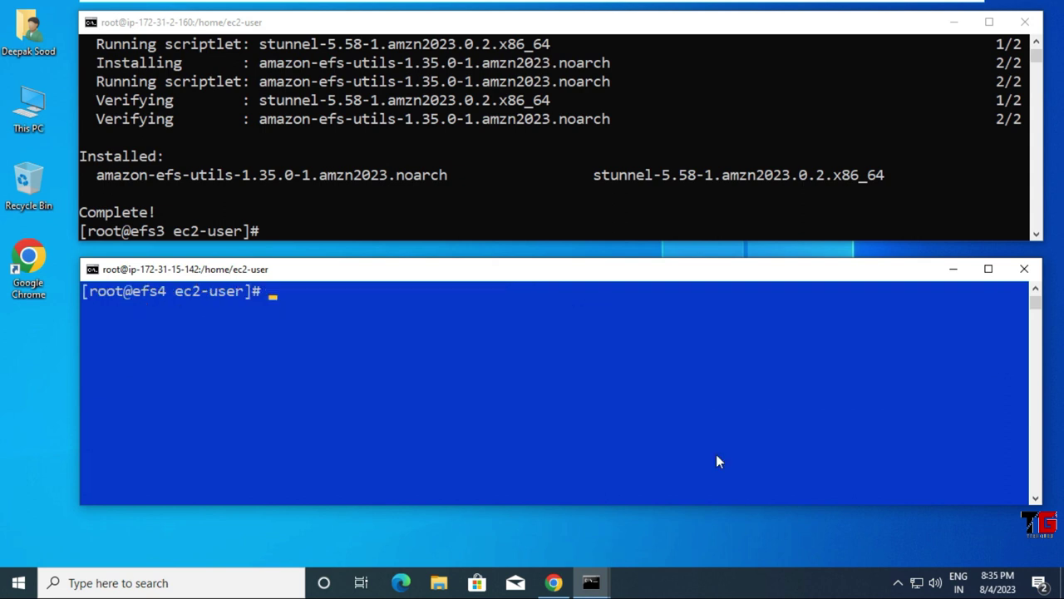
pyautogui.click(552, 192)
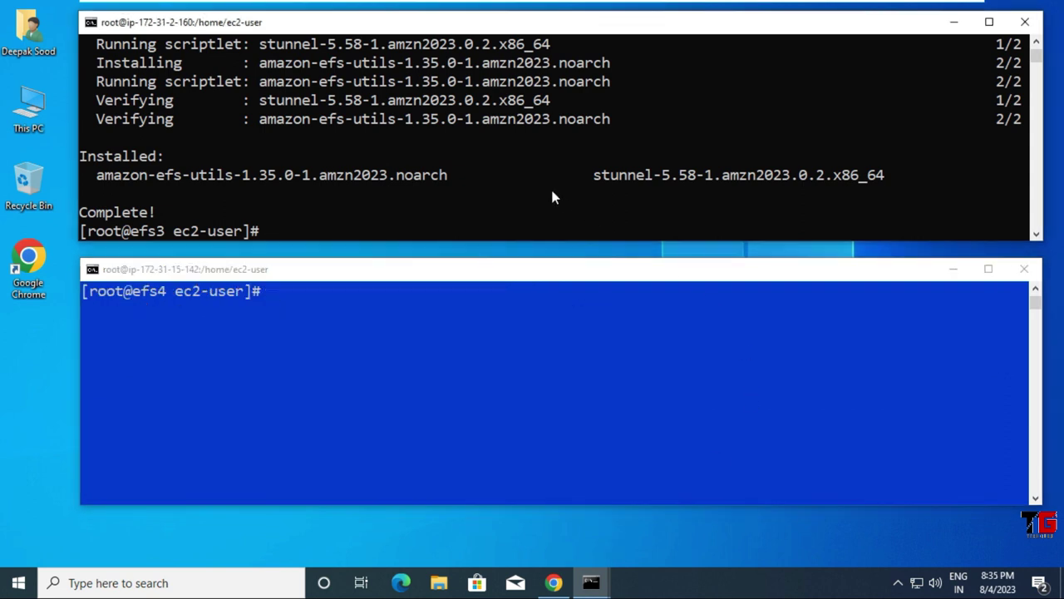
pyautogui.hotkey('ctrl', 'l')
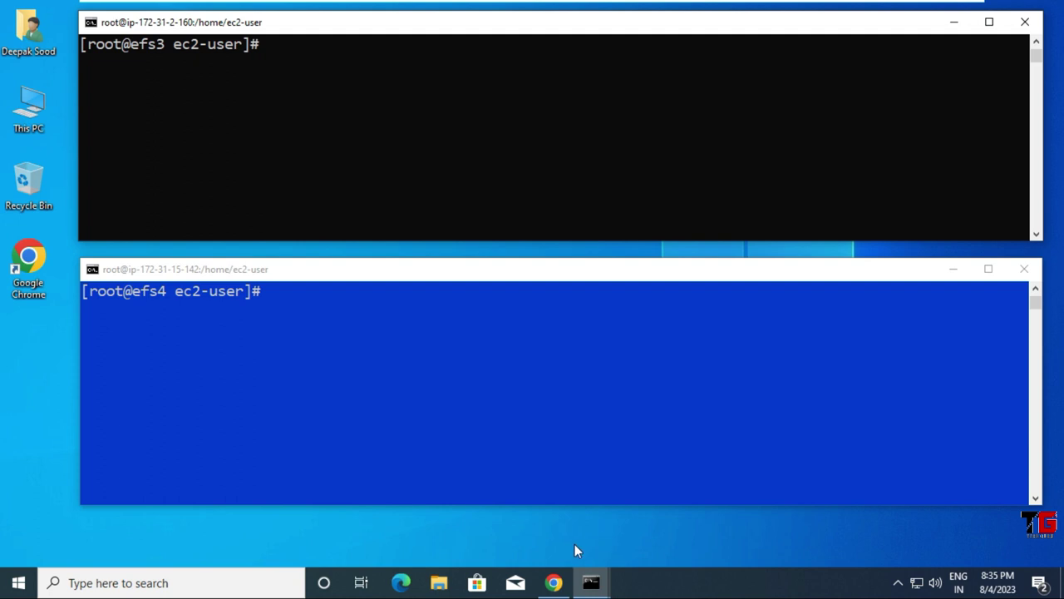
# Step: Close the EFS-FS attach instructions and return to the Amazon EFS start page
pyautogui.click(554, 583)
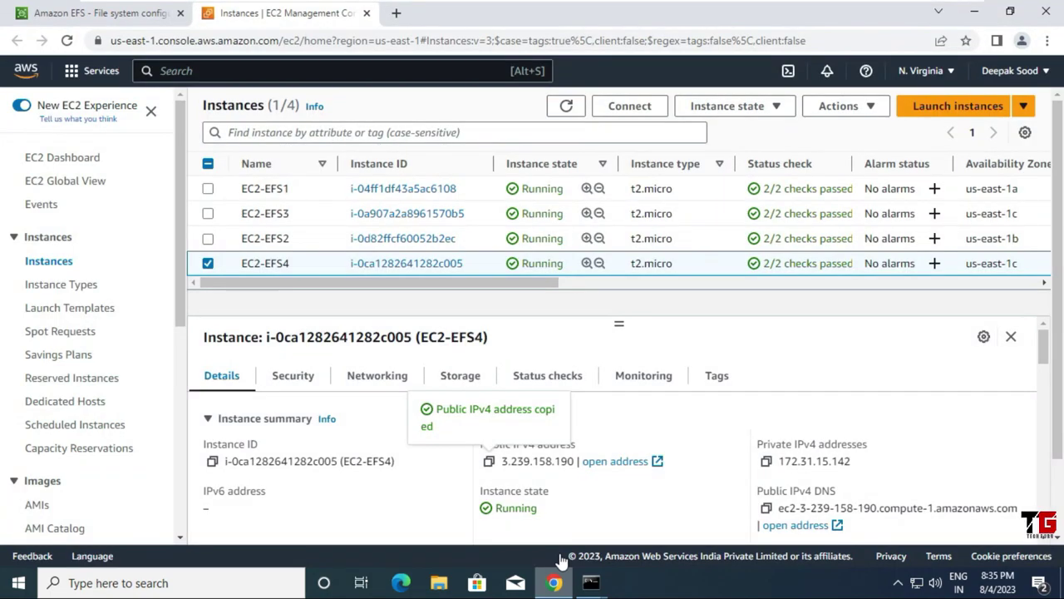
pyautogui.click(108, 13)
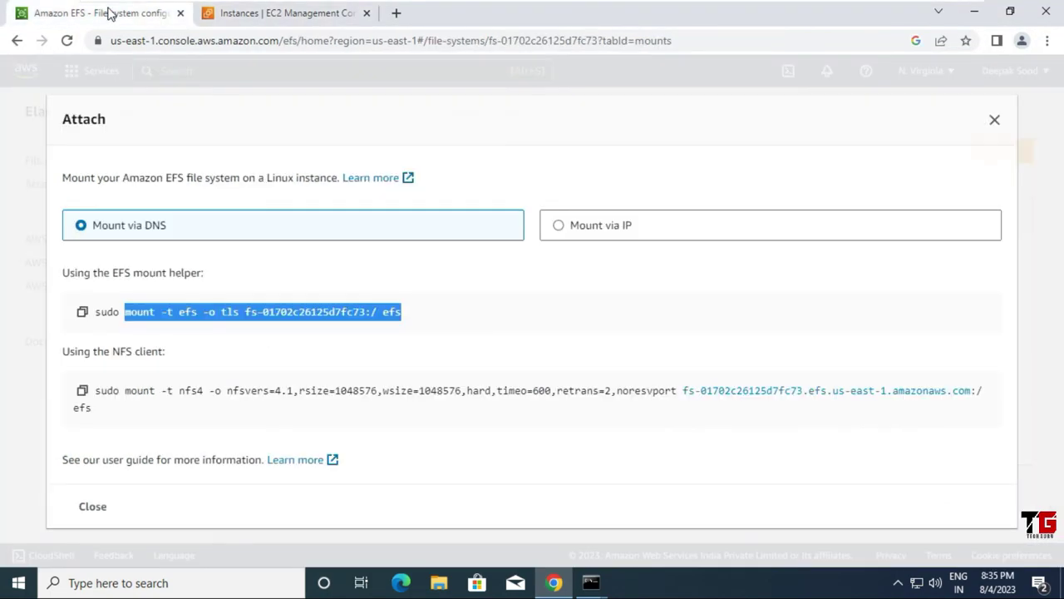
pyautogui.click(995, 122)
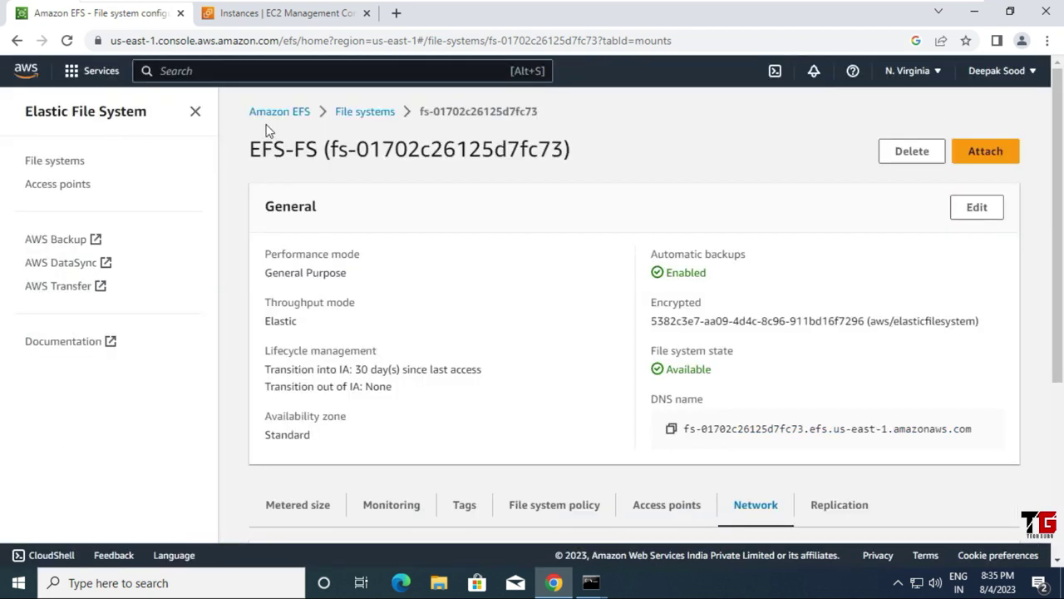
pyautogui.click(305, 117)
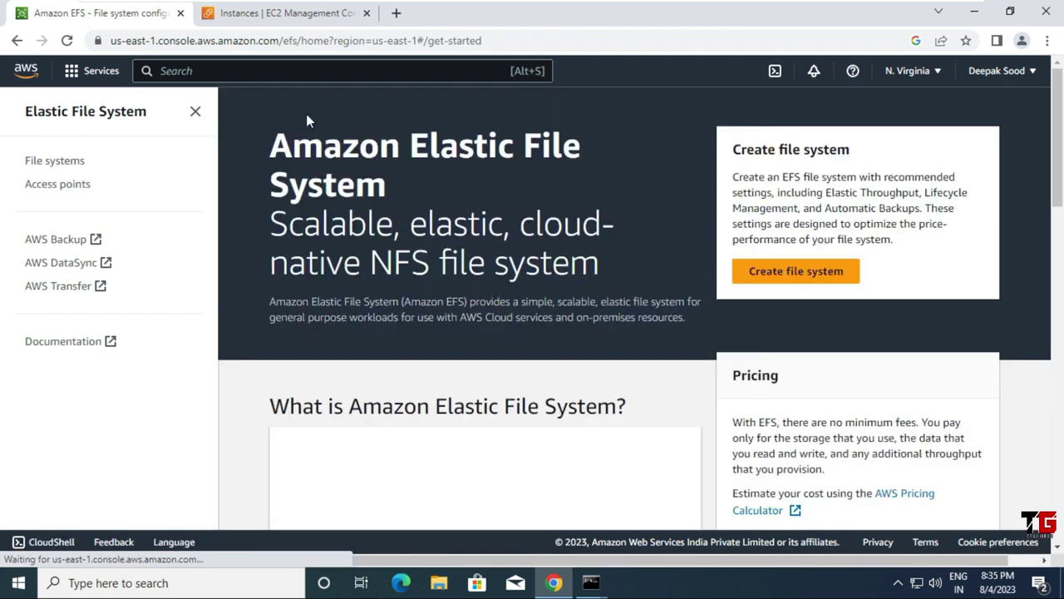
# Step: Create a file system named efs2-fs with default settings
pyautogui.click(799, 276)
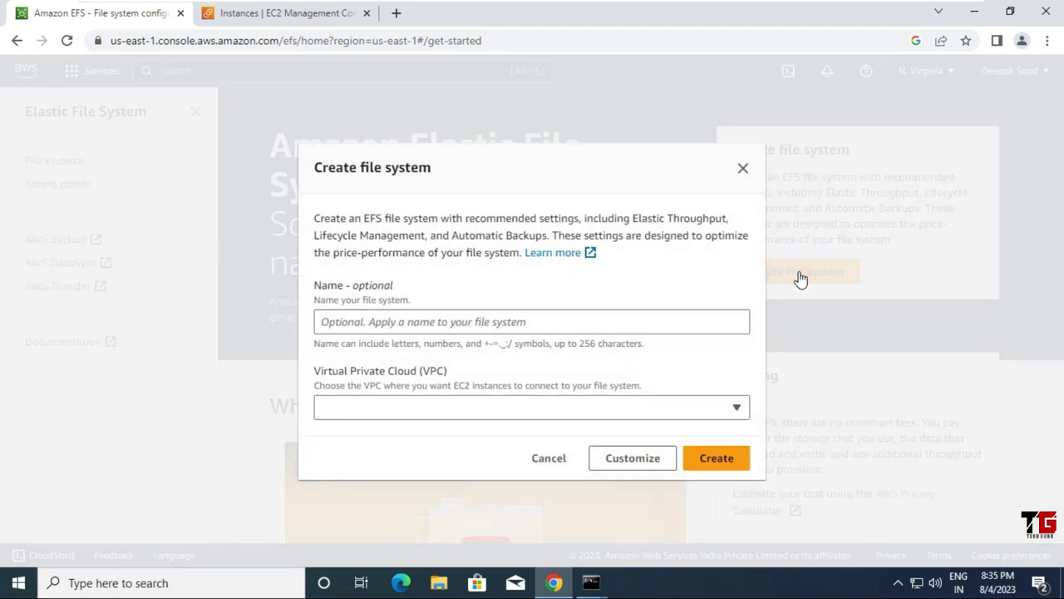
pyautogui.click(405, 324)
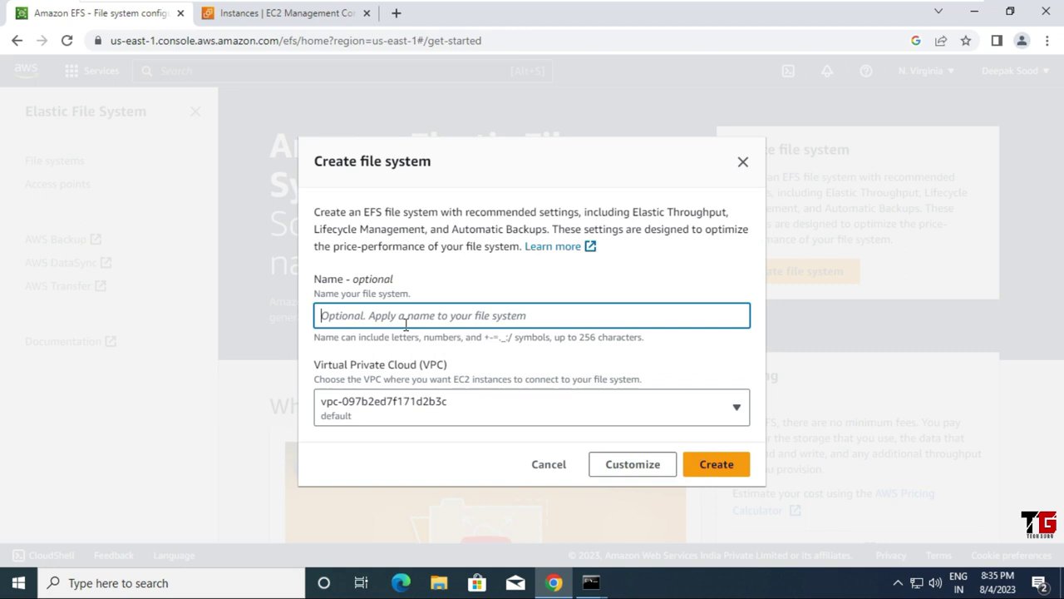
pyautogui.write('ef')
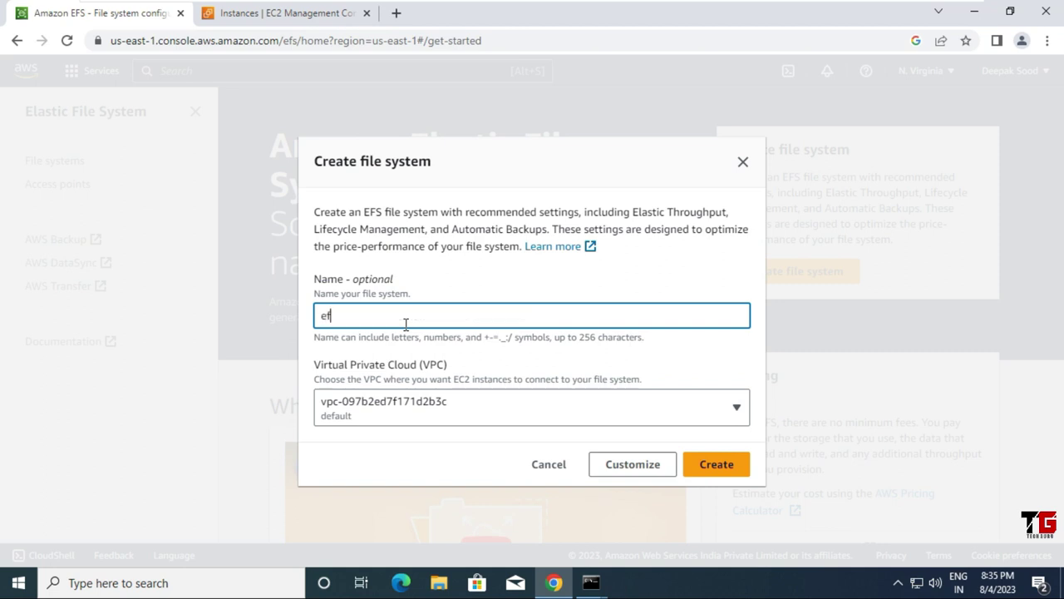
pyautogui.write('s2-fs')
pyautogui.click(725, 466)
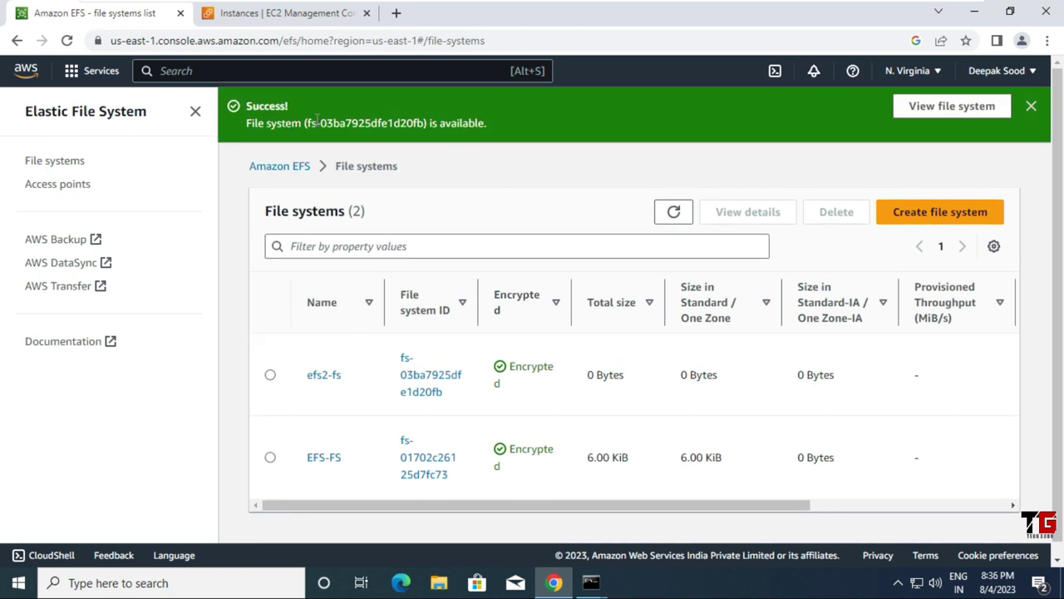
pyautogui.click(1031, 109)
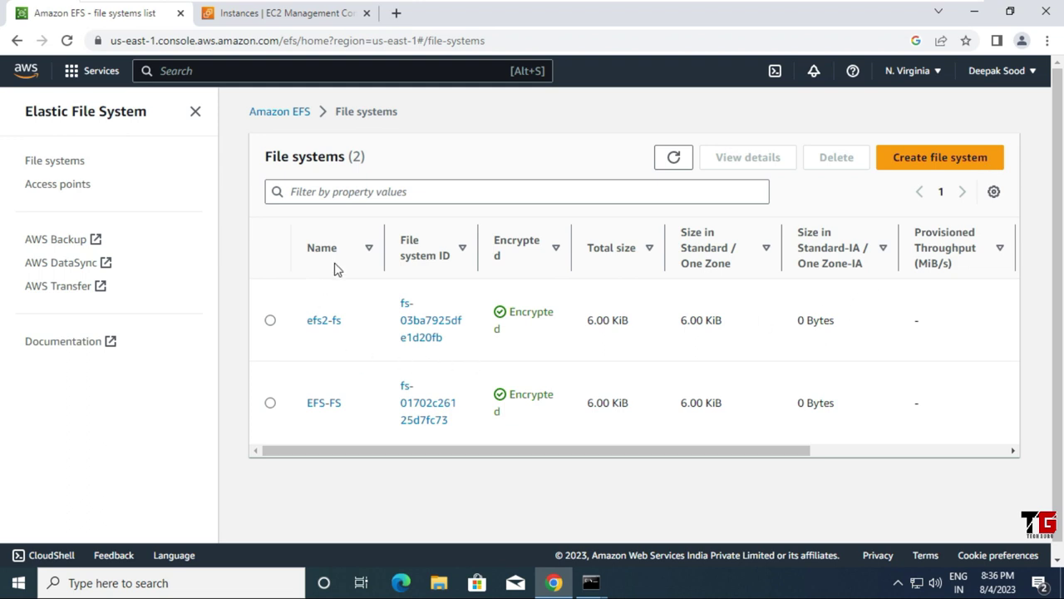
# Step: Show efs2-fs's Network tab with its six mount targets, us-east-1a to 1f, still Creating
pyautogui.click(314, 329)
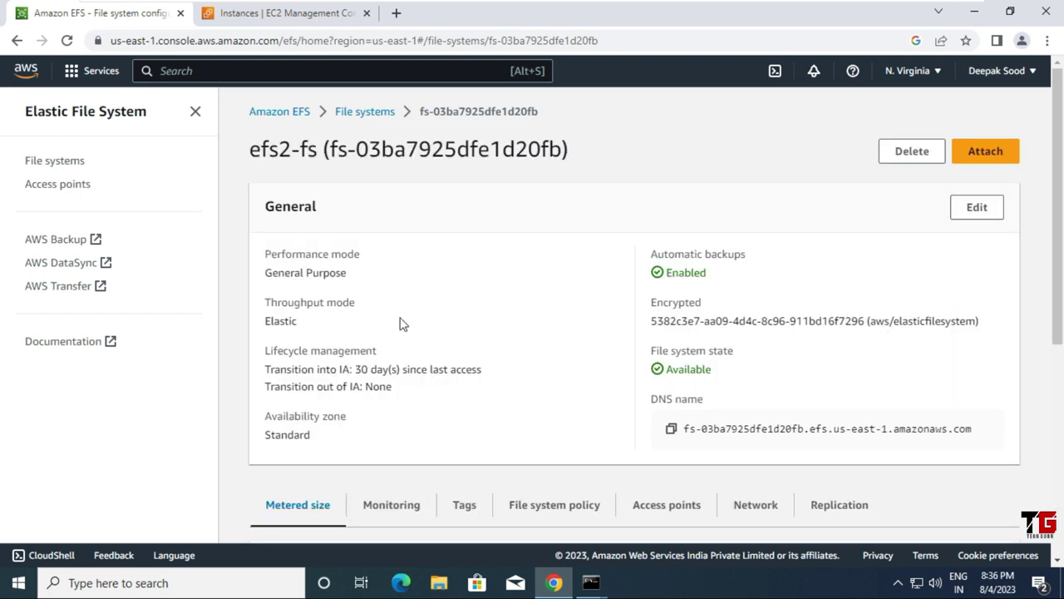
pyautogui.scroll(-1, 471, 330)
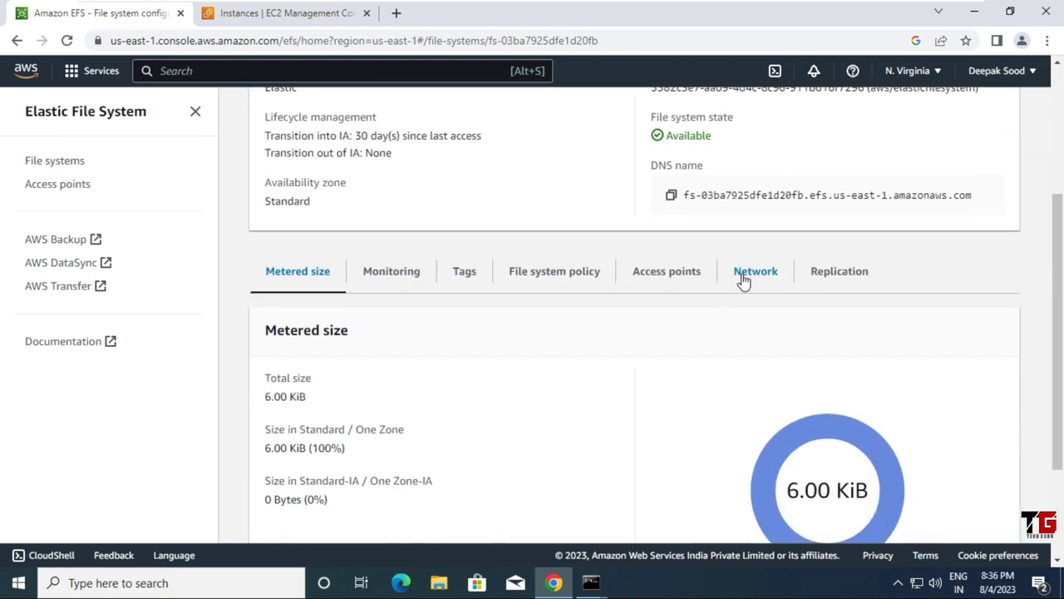
pyautogui.click(750, 274)
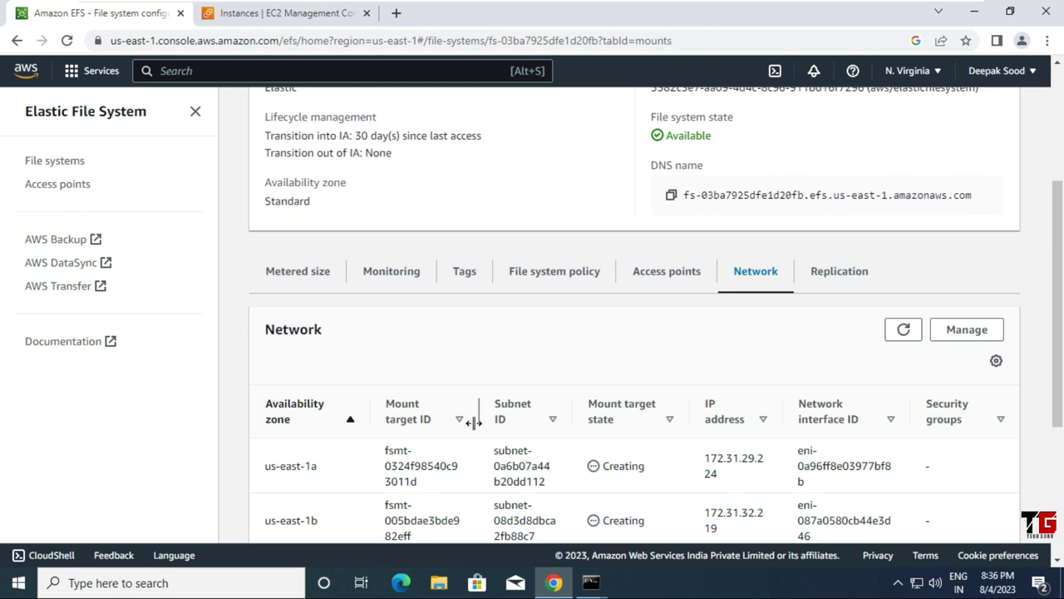
pyautogui.scroll(-2, 474, 427)
pyautogui.scroll(-1, 475, 427)
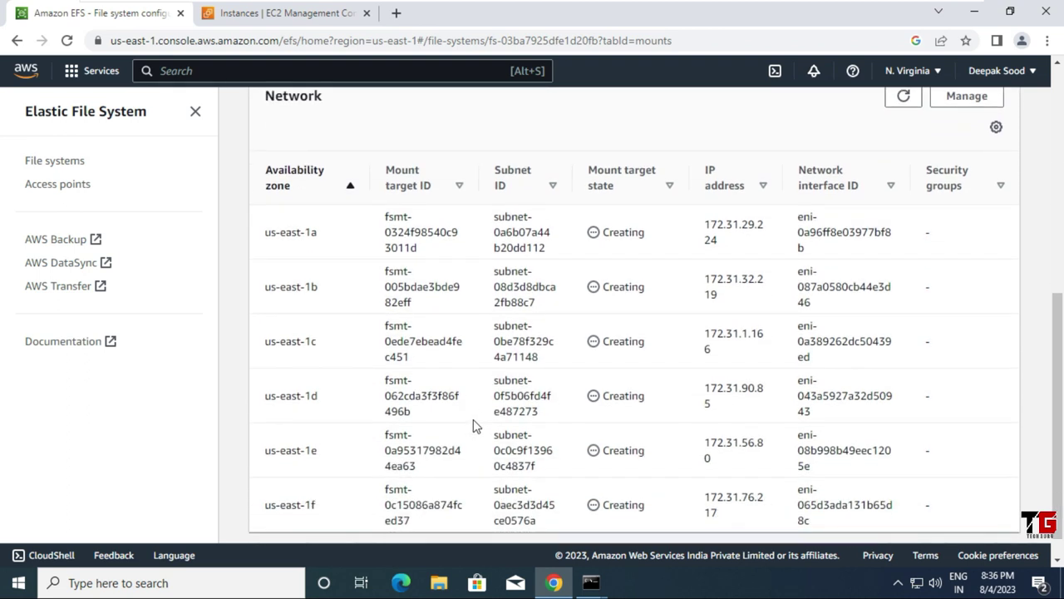
pyautogui.scroll(-1, 475, 427)
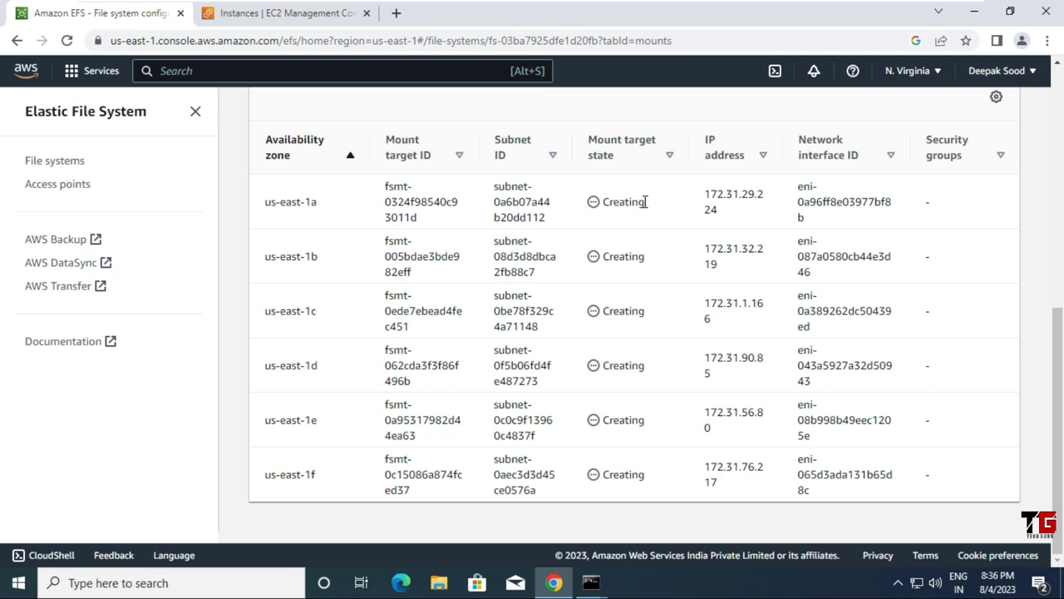
pyautogui.scroll(3, 620, 461)
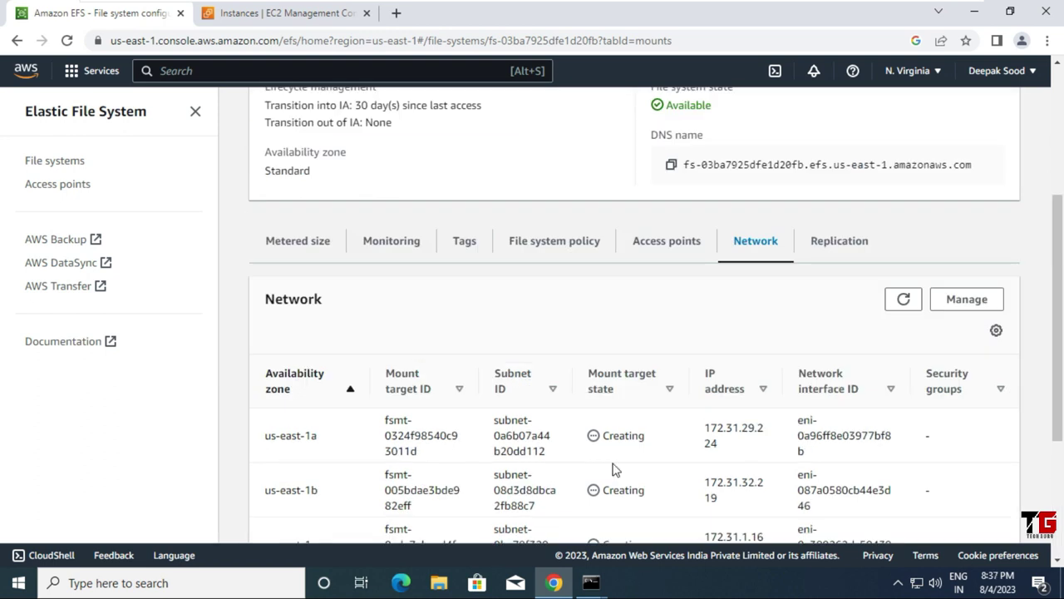
pyautogui.scroll(2, 613, 470)
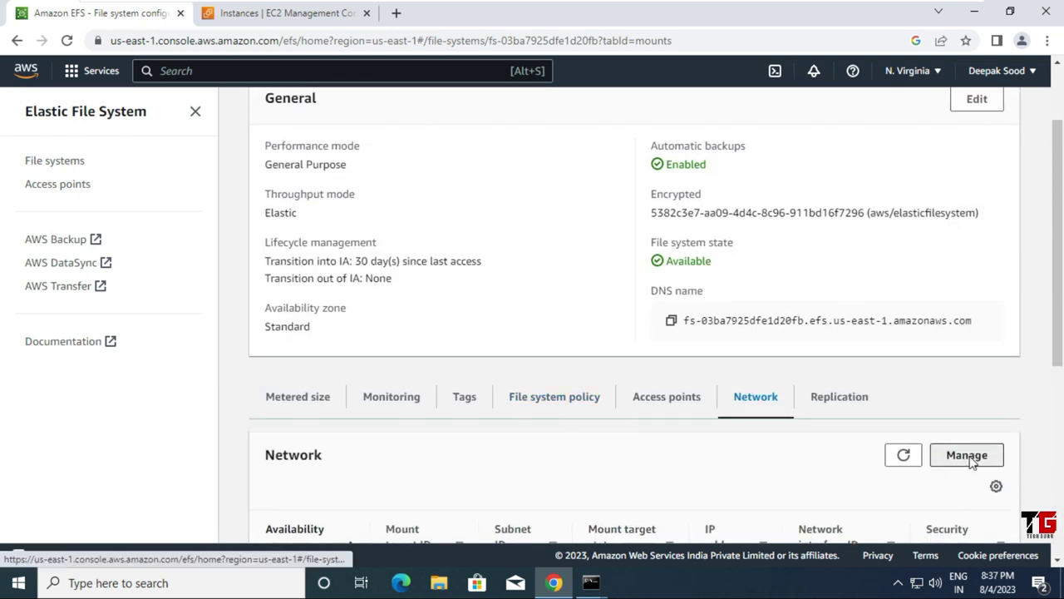
# Step: Review efs2-fs's network access settings, then return to the Amazon EFS file systems list
pyautogui.click(971, 460)
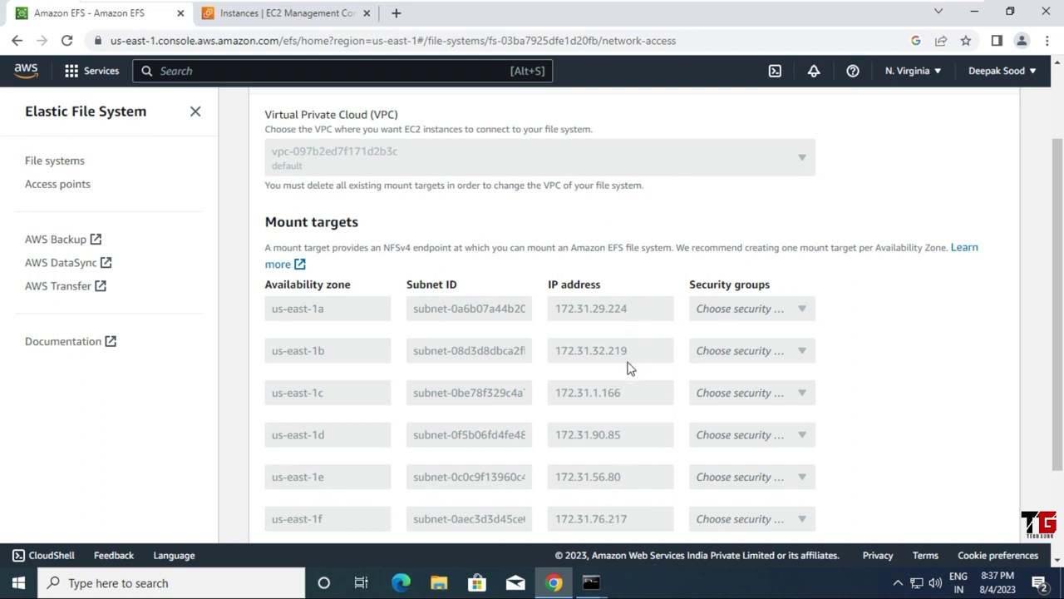
pyautogui.scroll(-3, 627, 404)
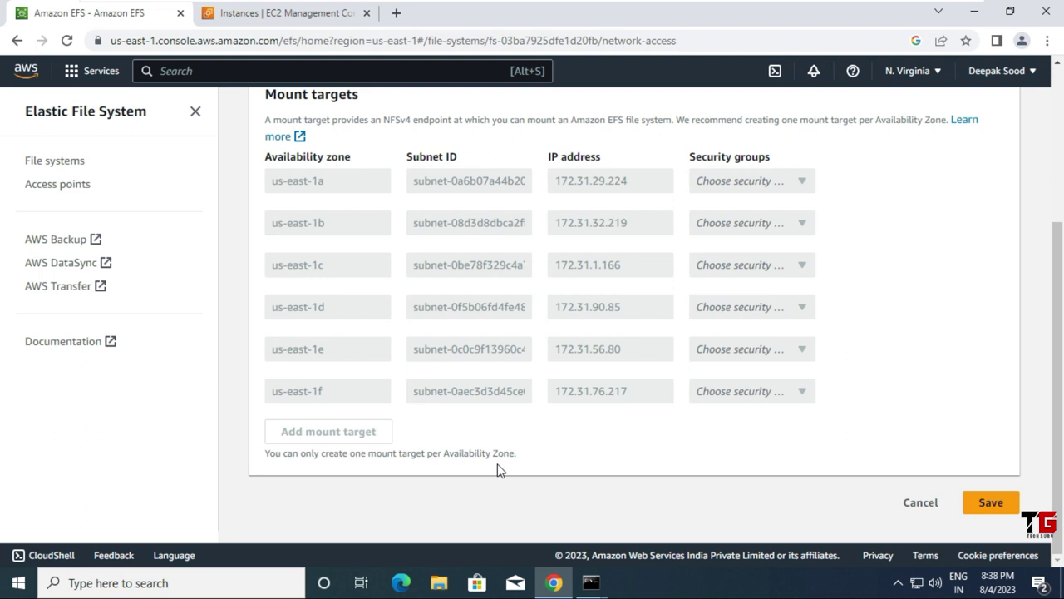
pyautogui.scroll(3, 497, 470)
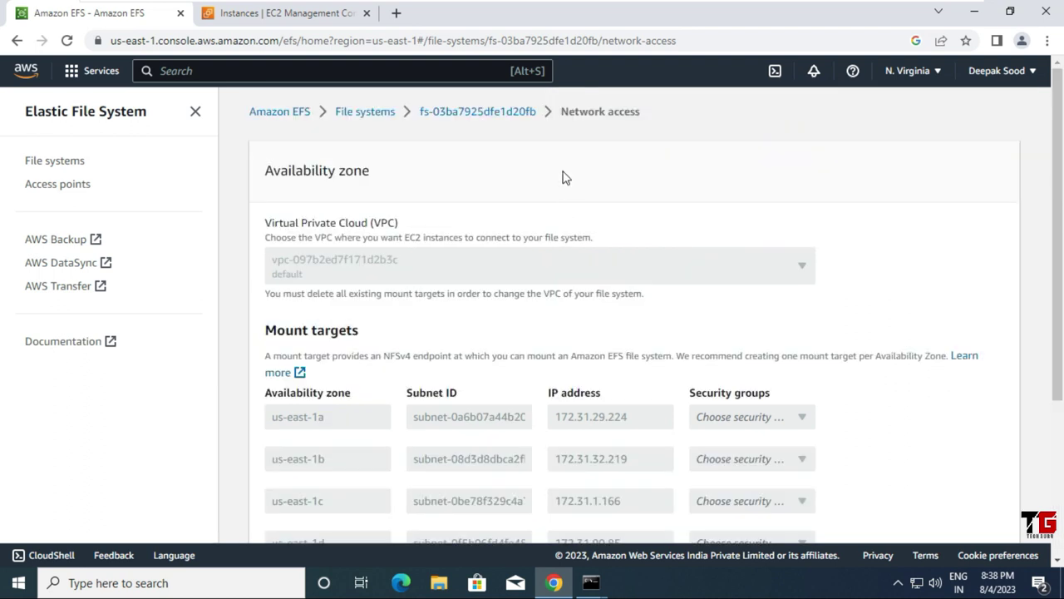
pyautogui.click(299, 117)
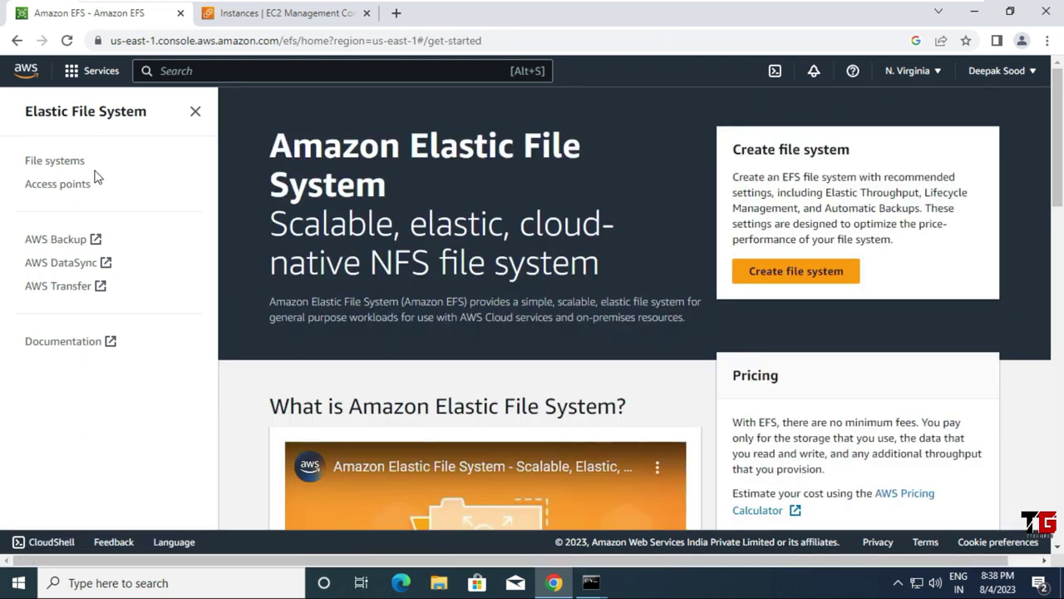
pyautogui.click(73, 166)
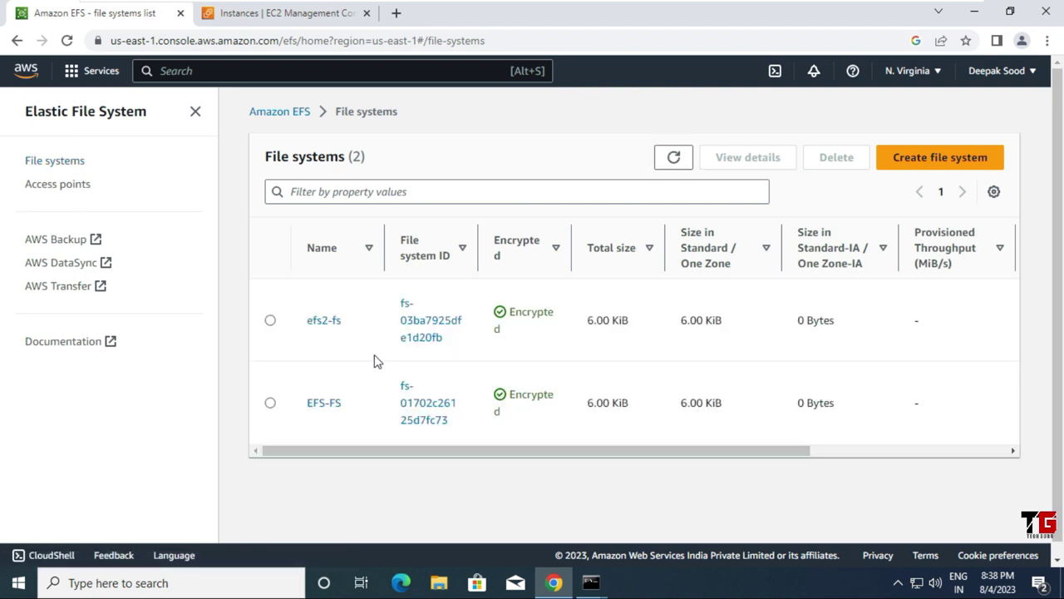
# Step: Open file system fs-03ba7925dfe1d20fb's details on its Network tab
pyautogui.click(270, 321)
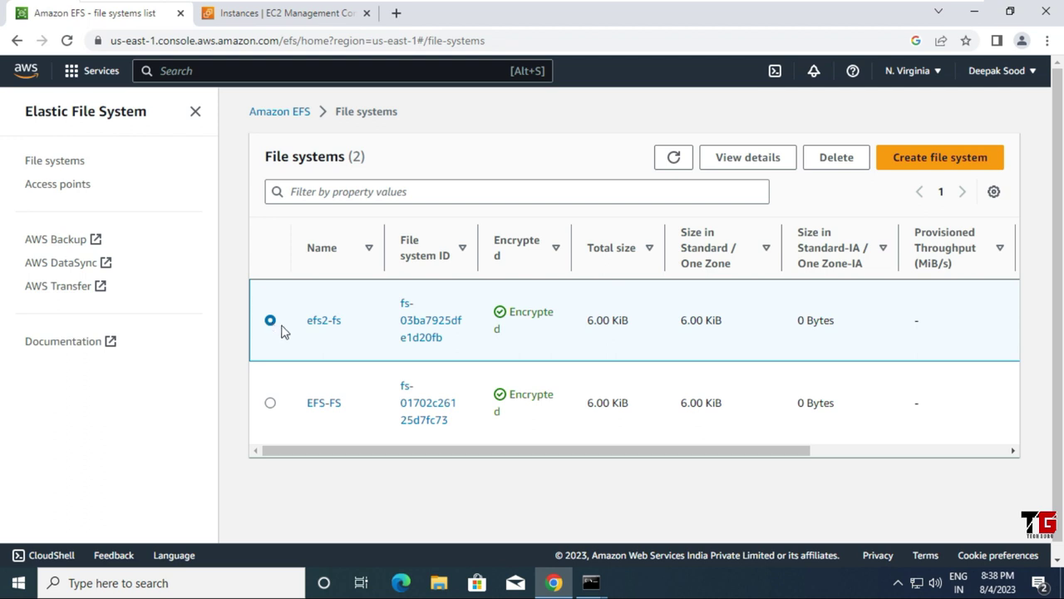
pyautogui.click(422, 320)
pyautogui.scroll(-5, 527, 340)
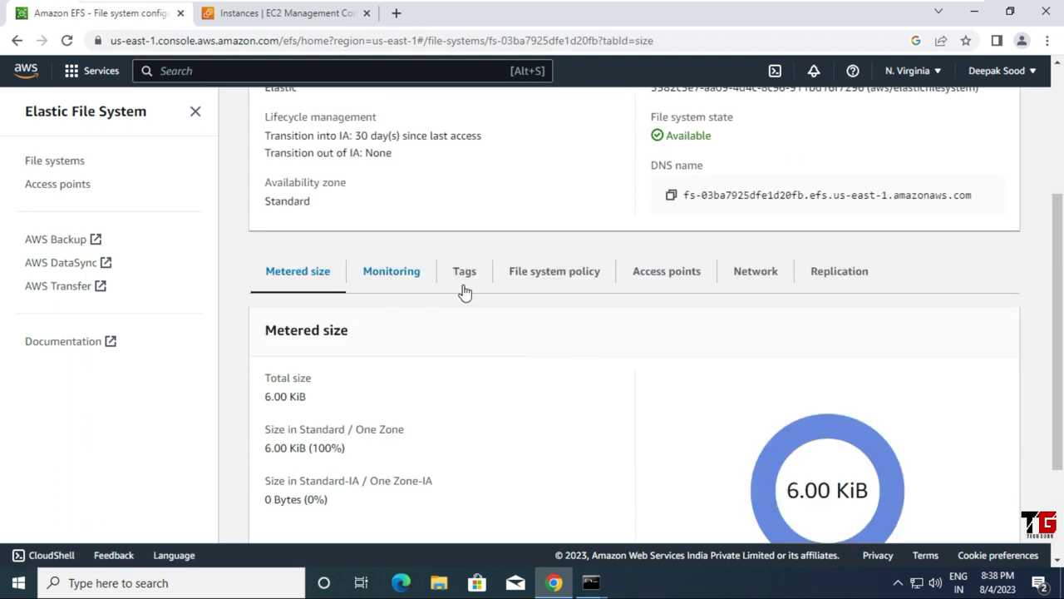
pyautogui.click(764, 276)
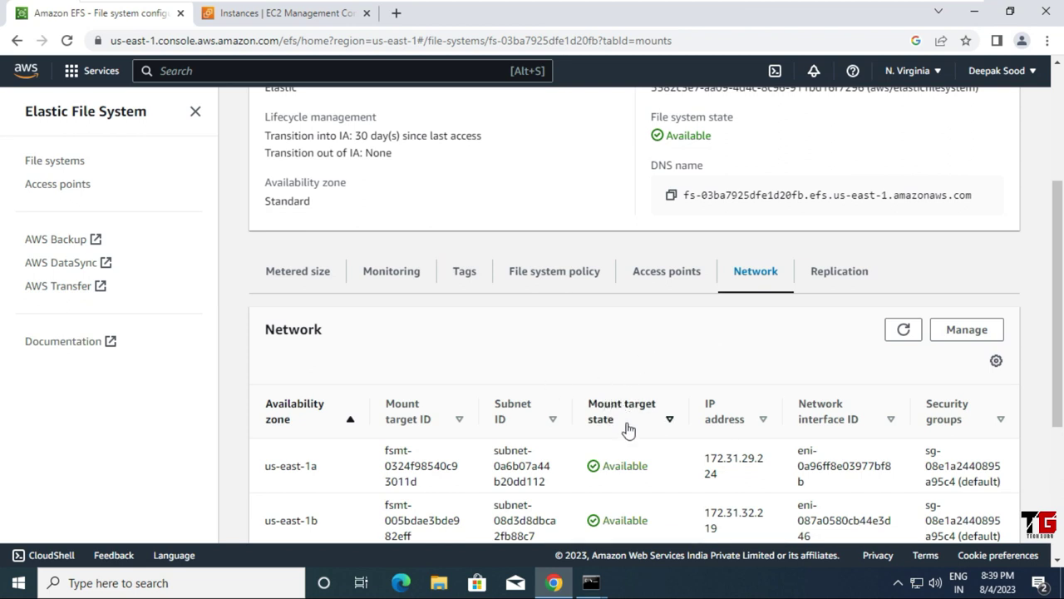
# Step: Confirm each us-east-1 mount target uses the default security group, then open the mount target editor
pyautogui.scroll(-1, 628, 428)
pyautogui.scroll(-2, 628, 384)
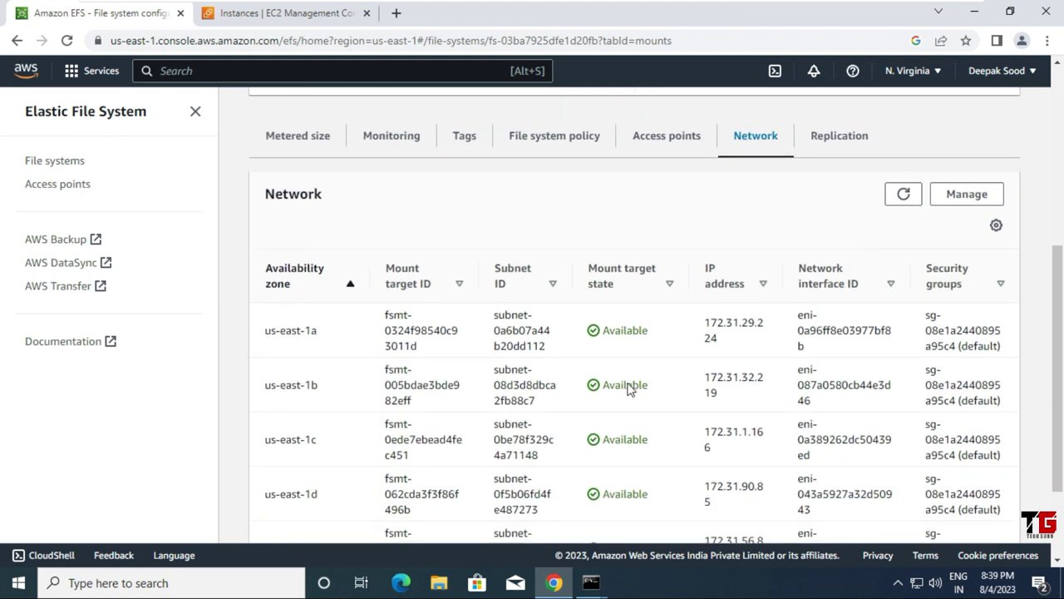
pyautogui.scroll(5, 629, 388)
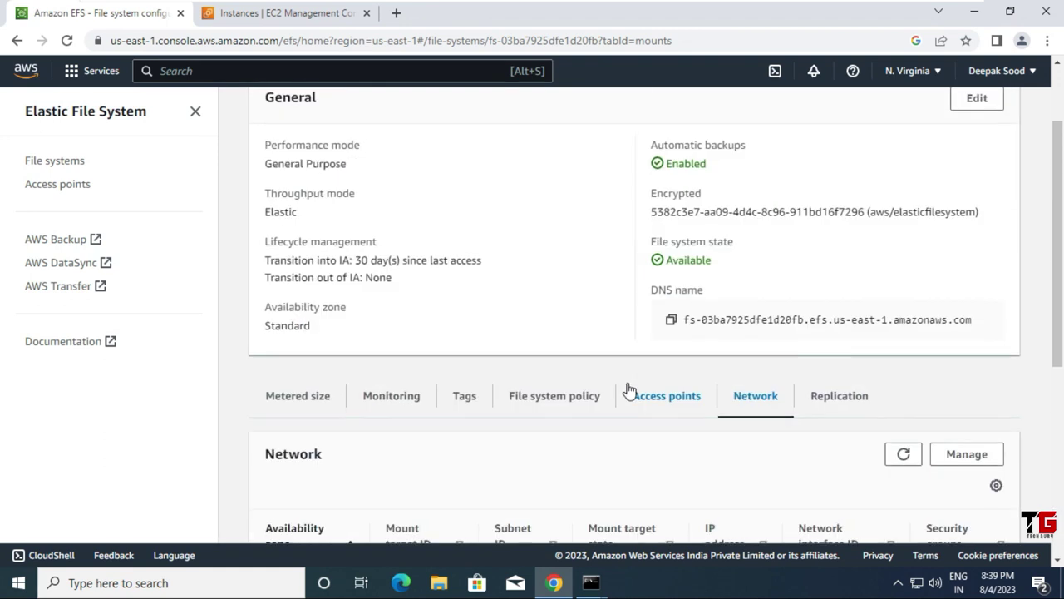
pyautogui.scroll(-4, 628, 390)
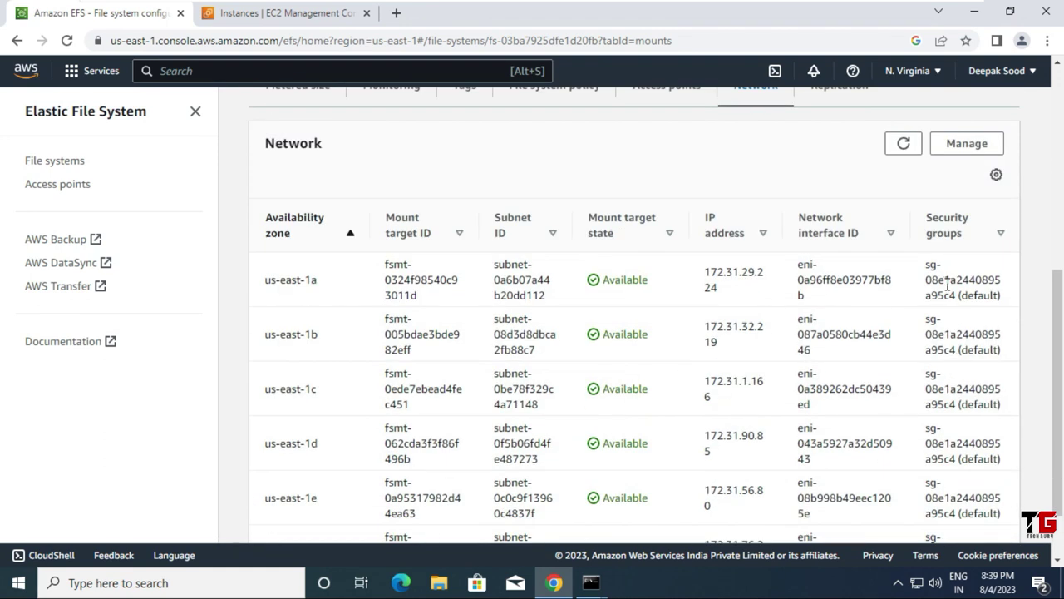
pyautogui.moveTo(960, 297); pyautogui.dragTo(1003, 297)
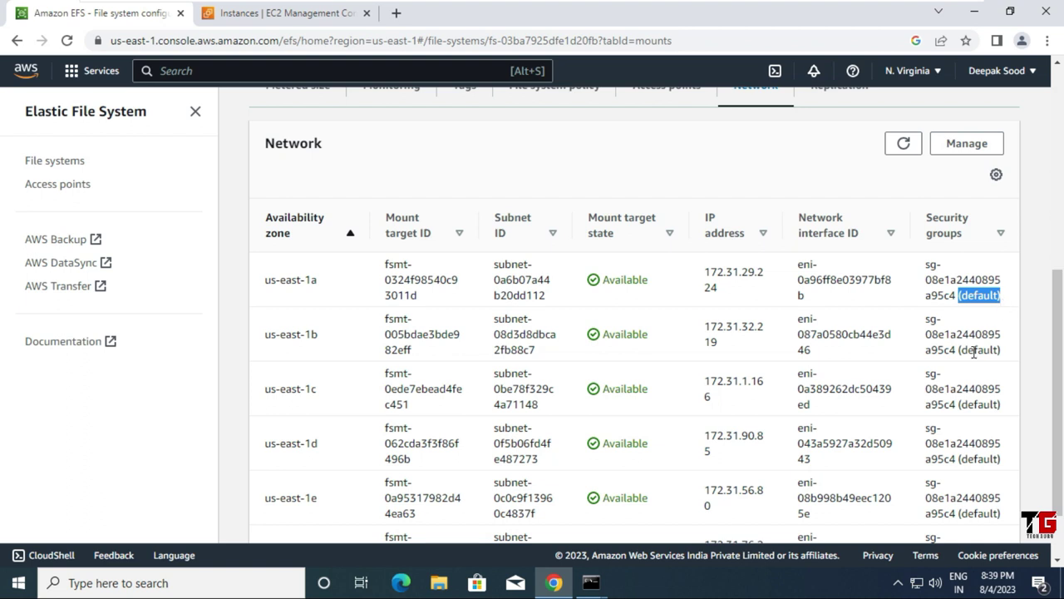
pyautogui.moveTo(960, 350); pyautogui.dragTo(1008, 357)
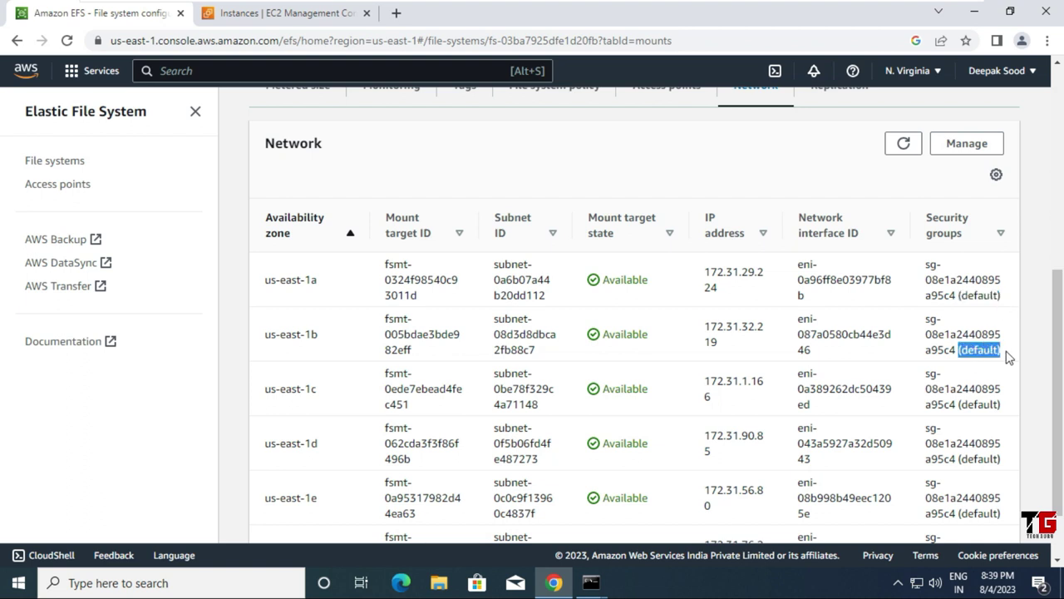
pyautogui.scroll(3, 970, 350)
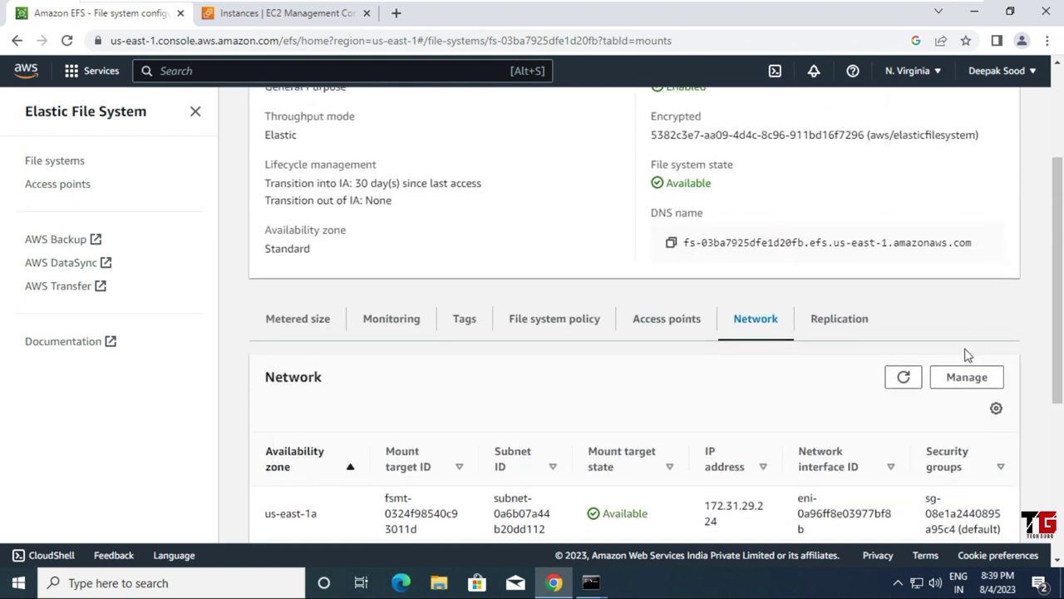
pyautogui.click(978, 378)
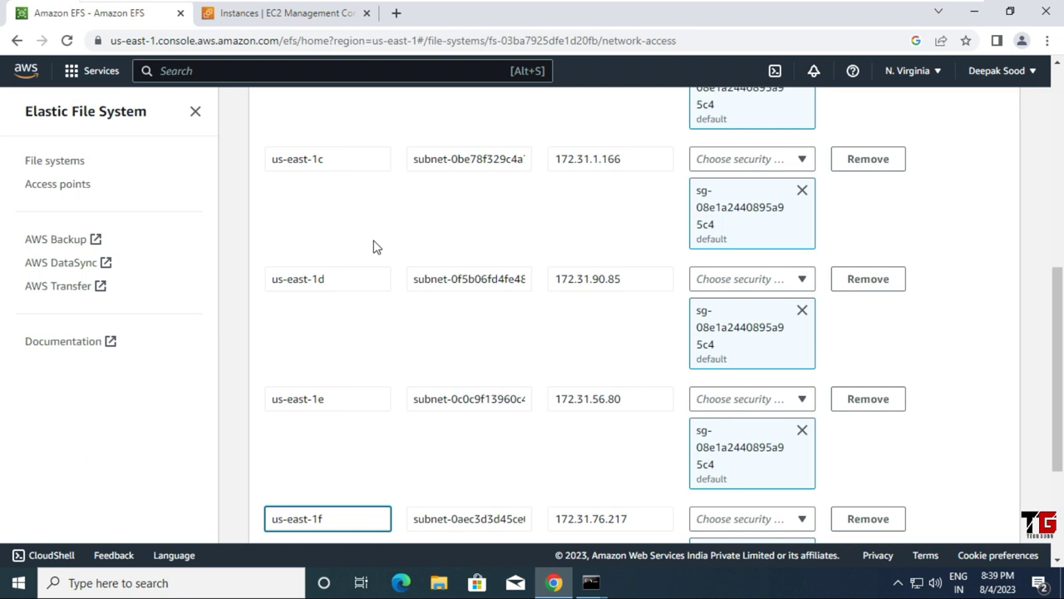
# Step: Remove the us-east-1a, 1b, 1d, 1e and 1f mount targets
pyautogui.scroll(5, 373, 247)
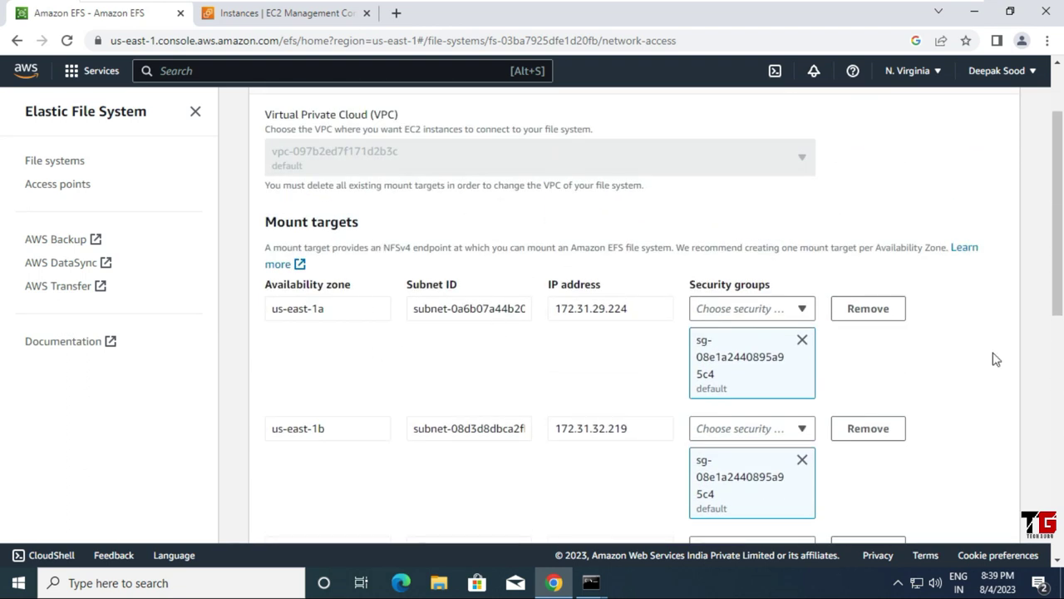
pyautogui.click(885, 312)
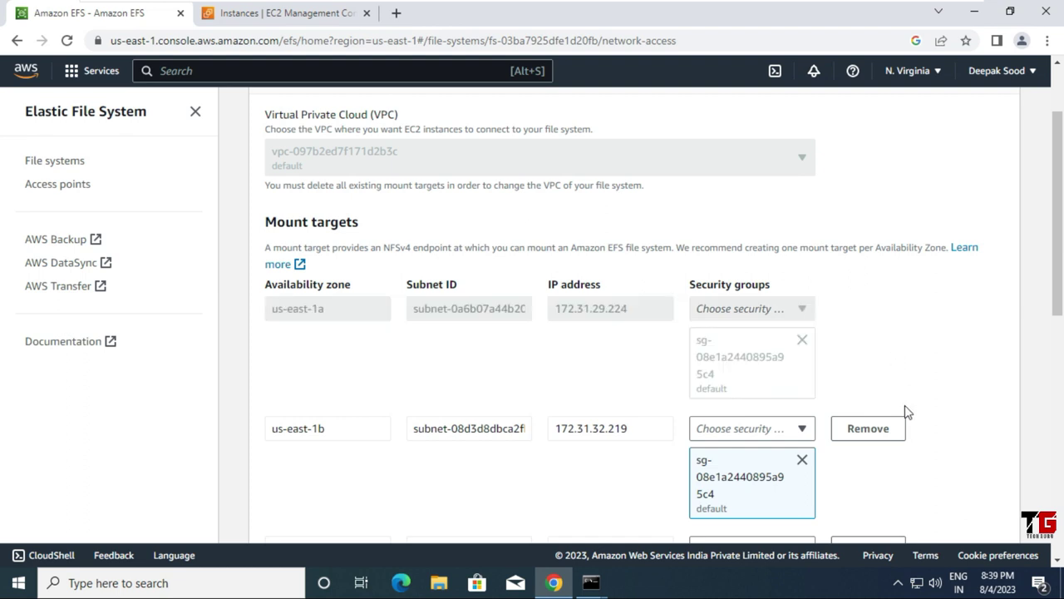
pyautogui.click(891, 438)
pyautogui.scroll(-3, 917, 416)
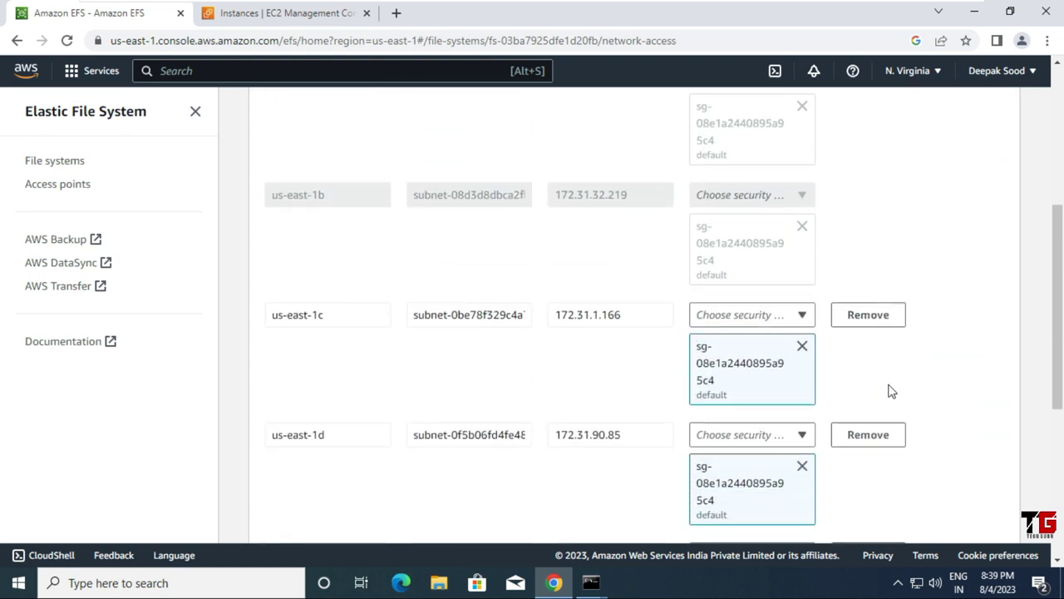
pyautogui.click(880, 438)
pyautogui.scroll(-3, 881, 441)
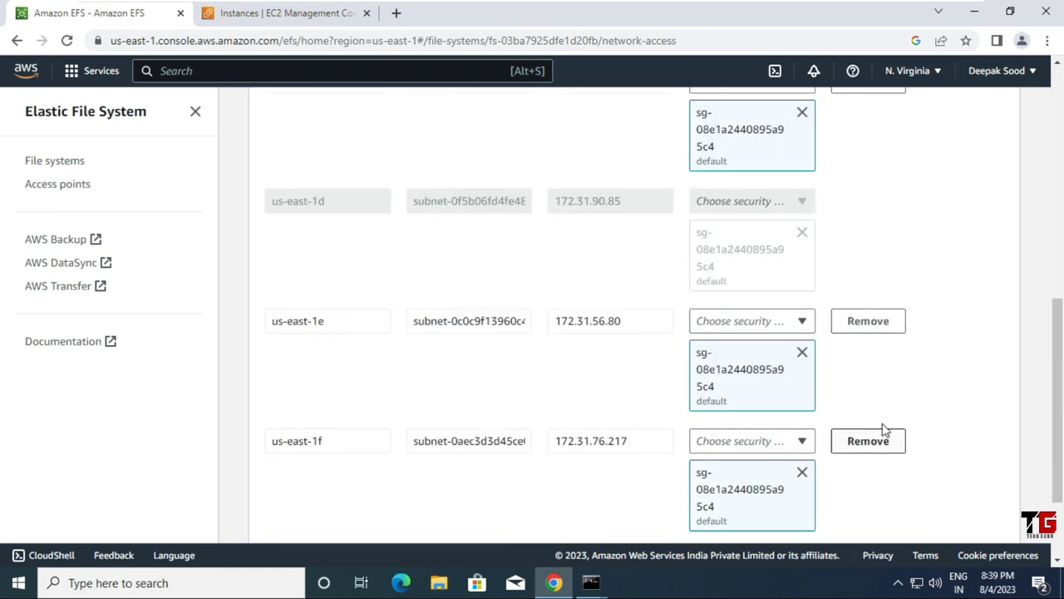
pyautogui.click(882, 328)
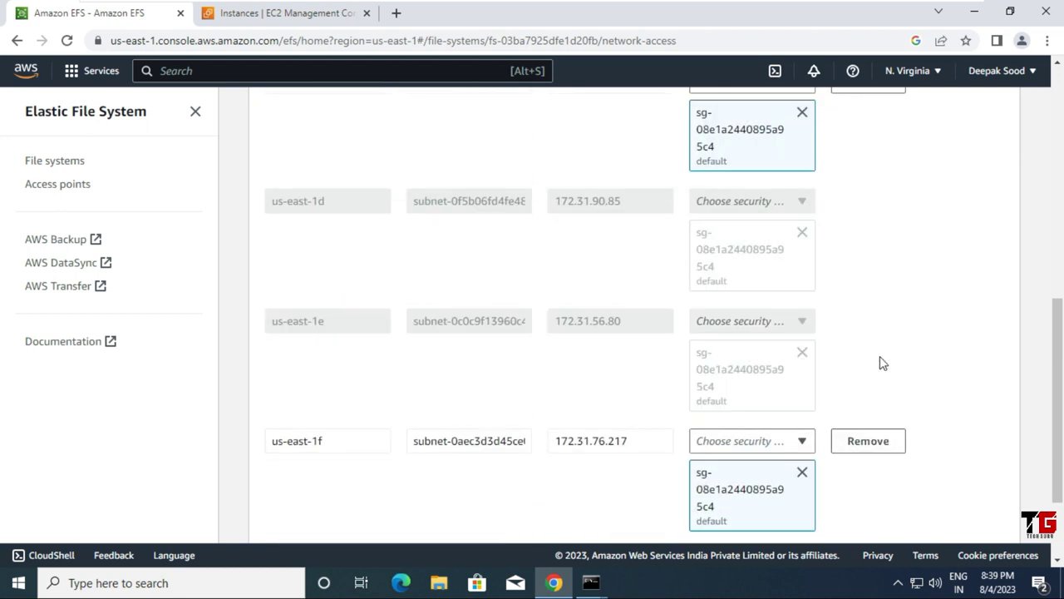
pyautogui.click(873, 447)
pyautogui.scroll(-2, 889, 420)
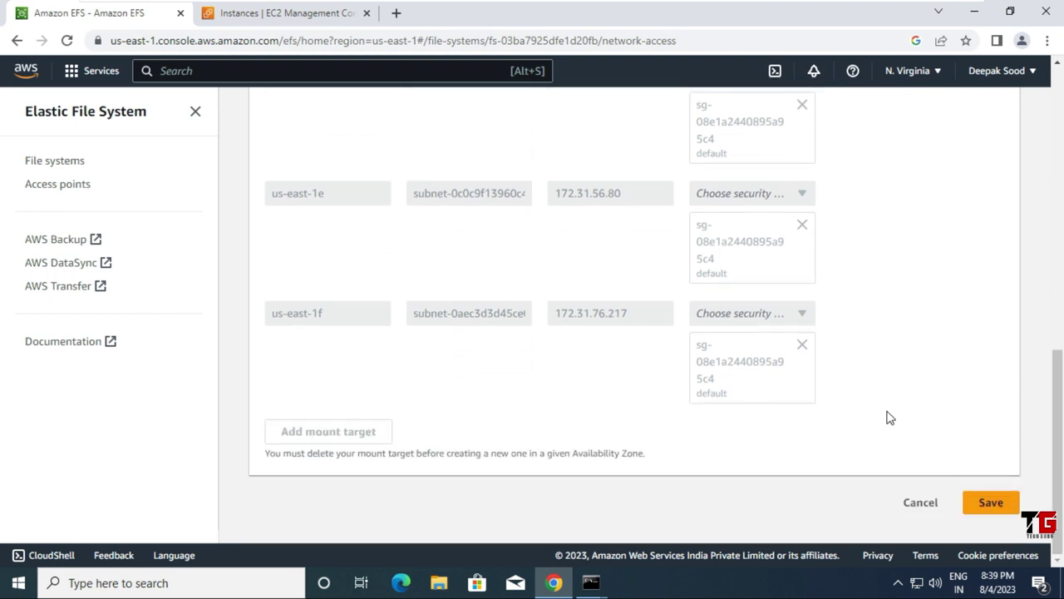
pyautogui.scroll(3, 889, 419)
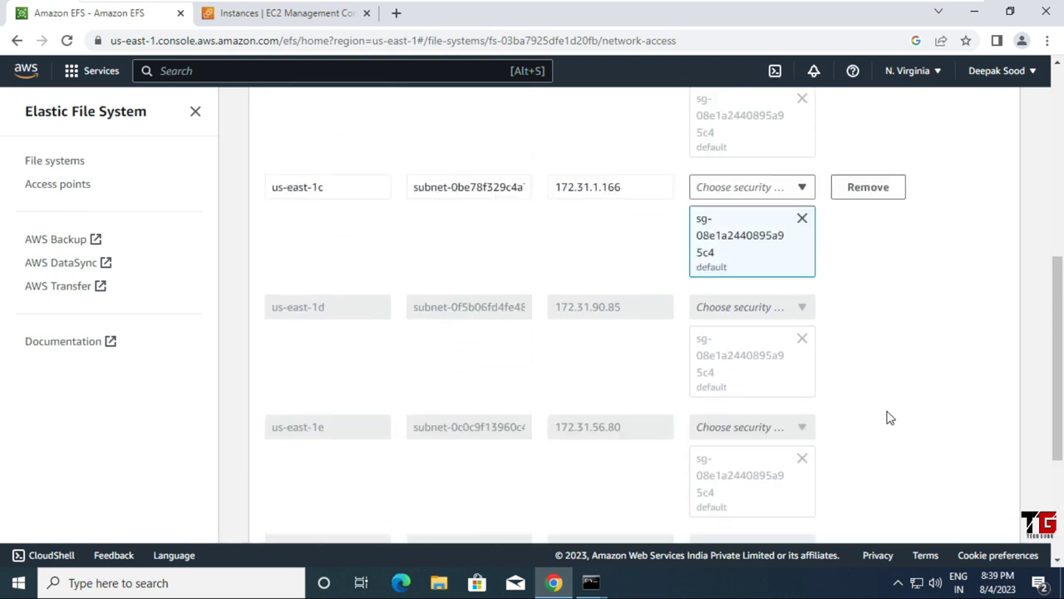
# Step: Replace us-east-1c's default security group with SG-EFS and save the mount target changes
pyautogui.click(802, 221)
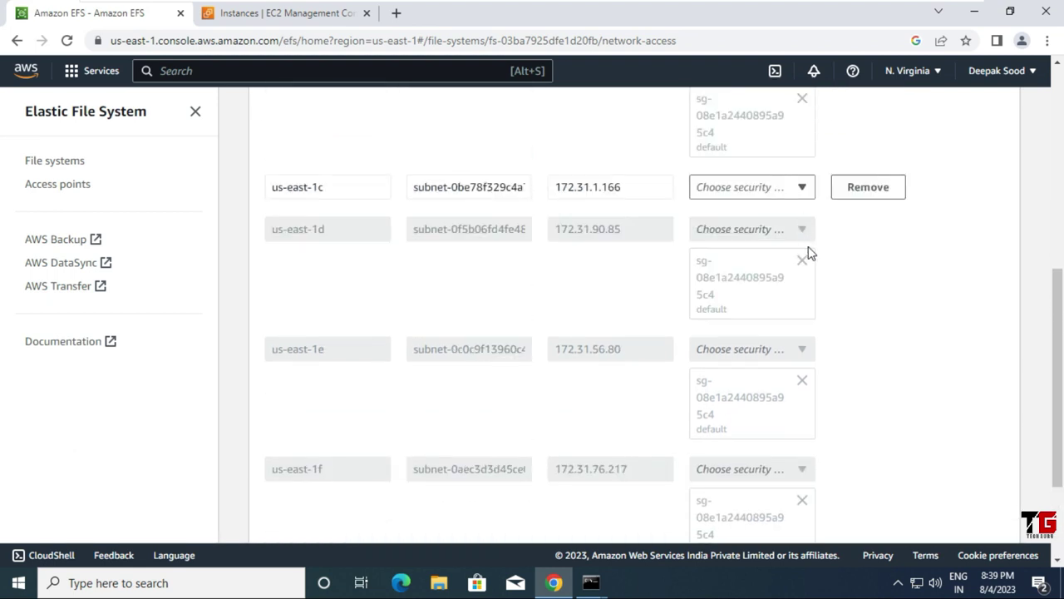
pyautogui.click(803, 190)
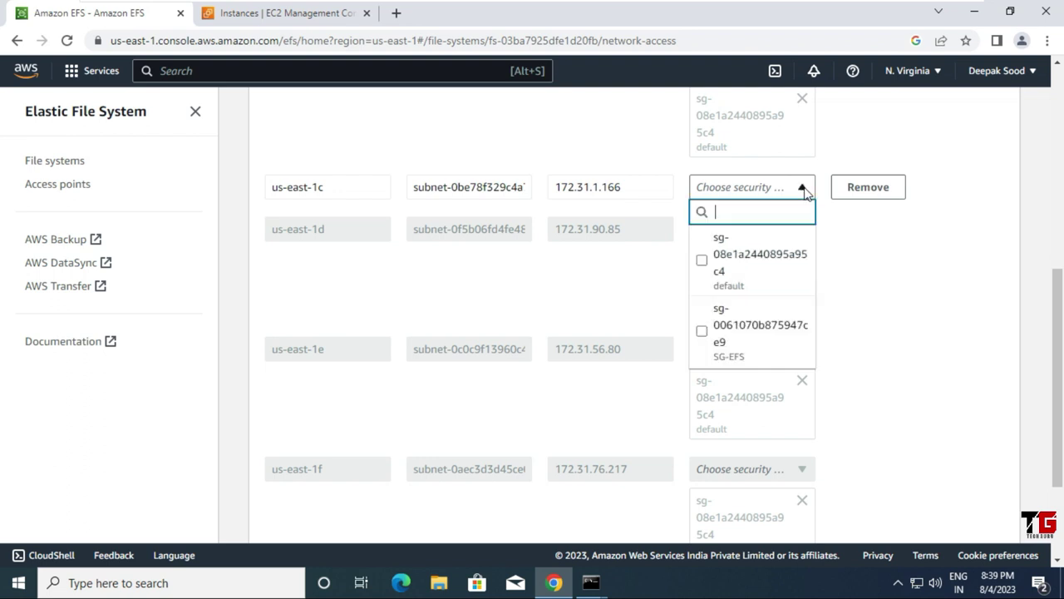
pyautogui.click(750, 351)
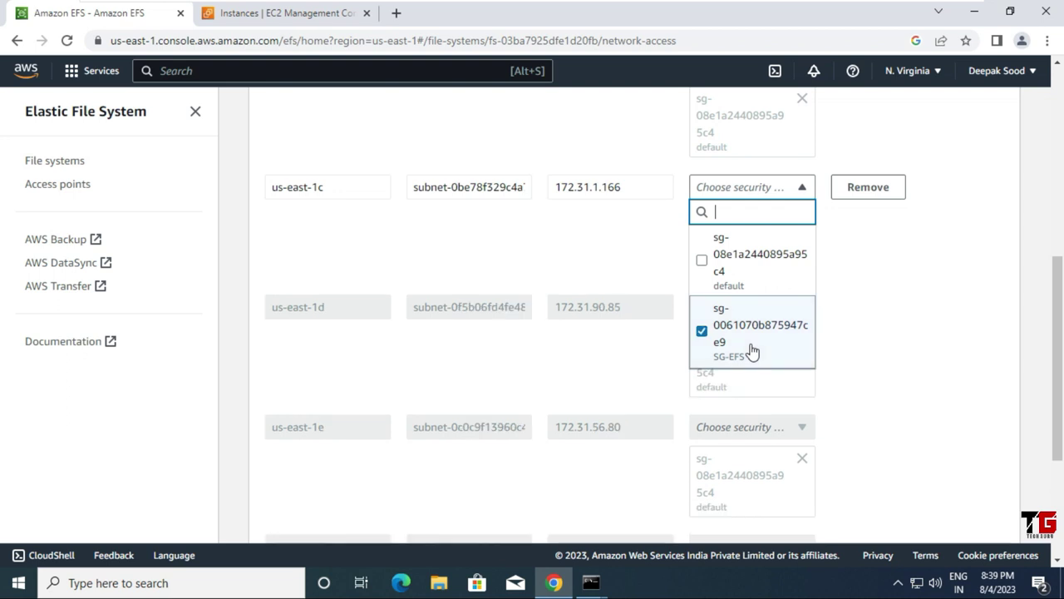
pyautogui.click(904, 318)
pyautogui.scroll(-3, 904, 318)
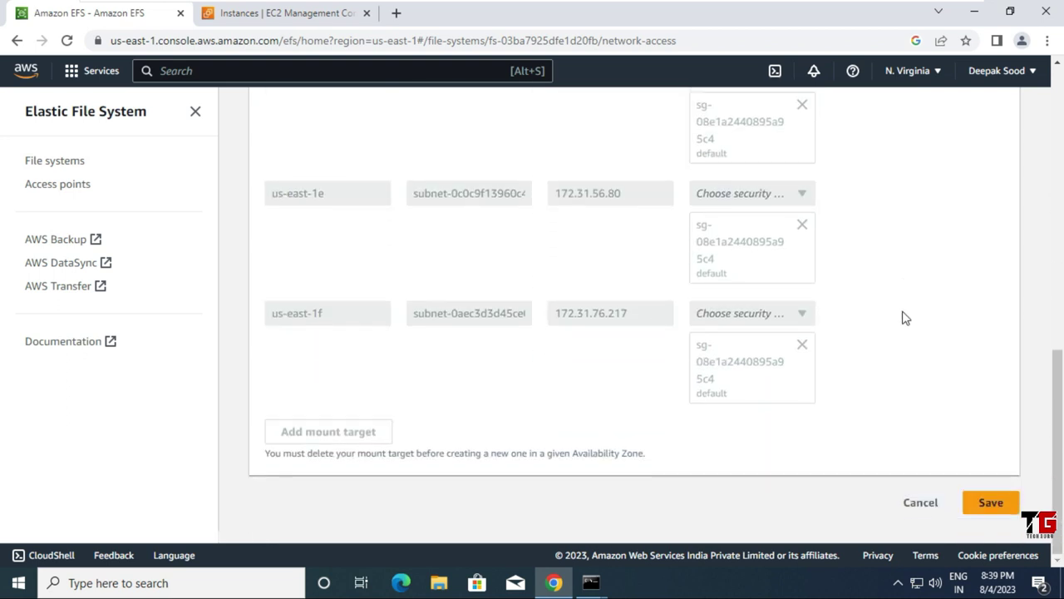
pyautogui.click(997, 510)
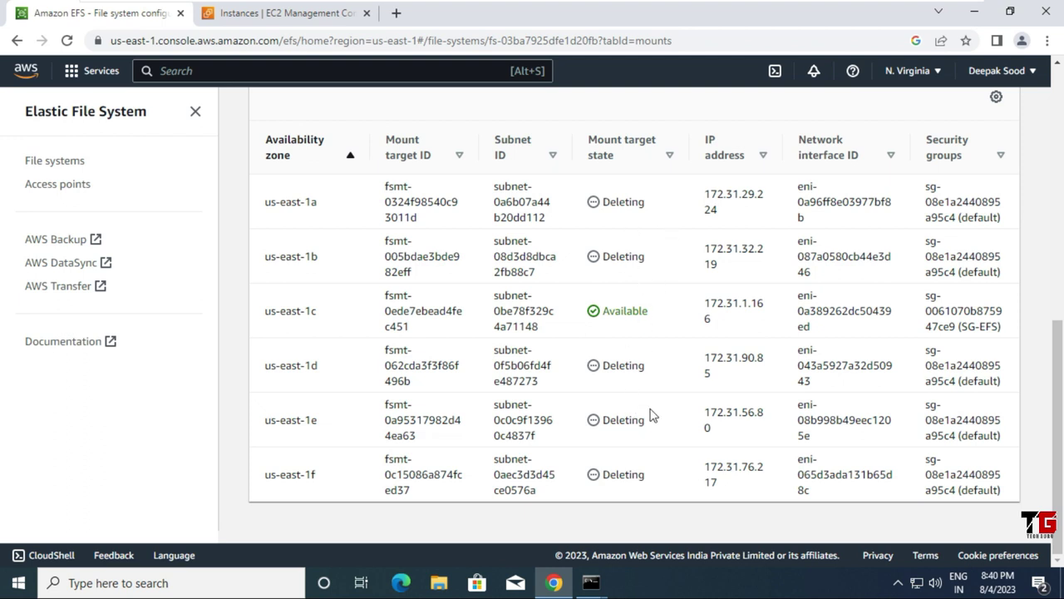
# Step: Wait until only the us-east-1c mount target, Available with SG-EFS, remains
pyautogui.scroll(2, 651, 416)
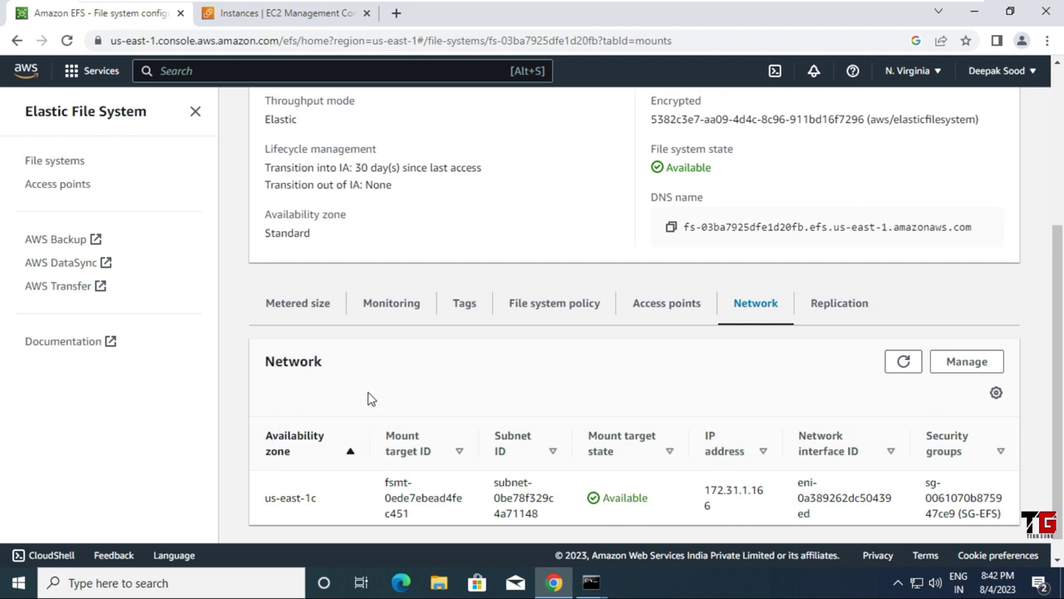
# Step: Delete efs2-fs from the file systems list, confirming with its copied file system ID
pyautogui.click(48, 163)
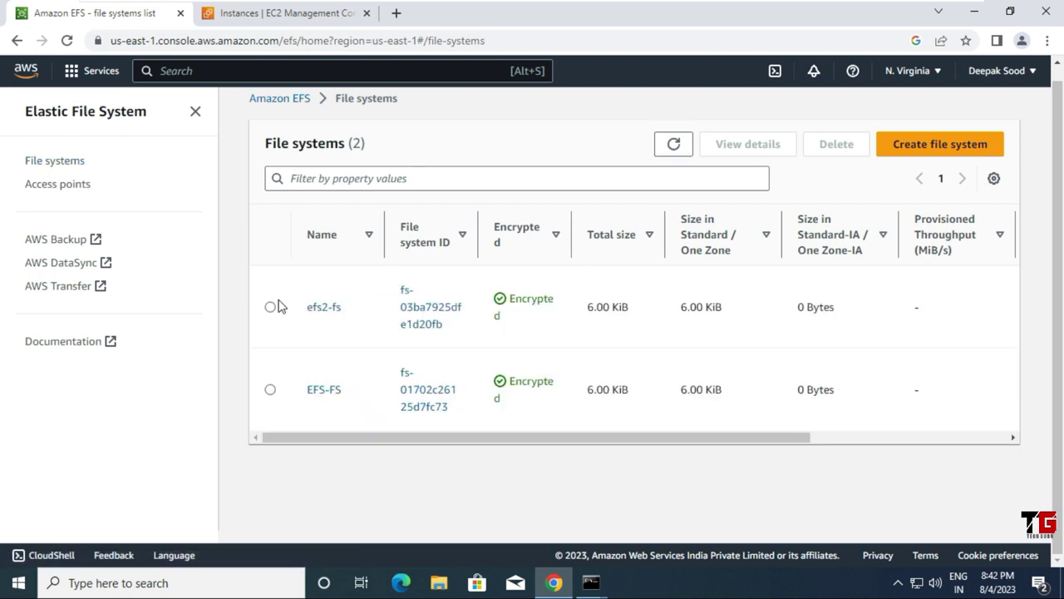
pyautogui.click(270, 308)
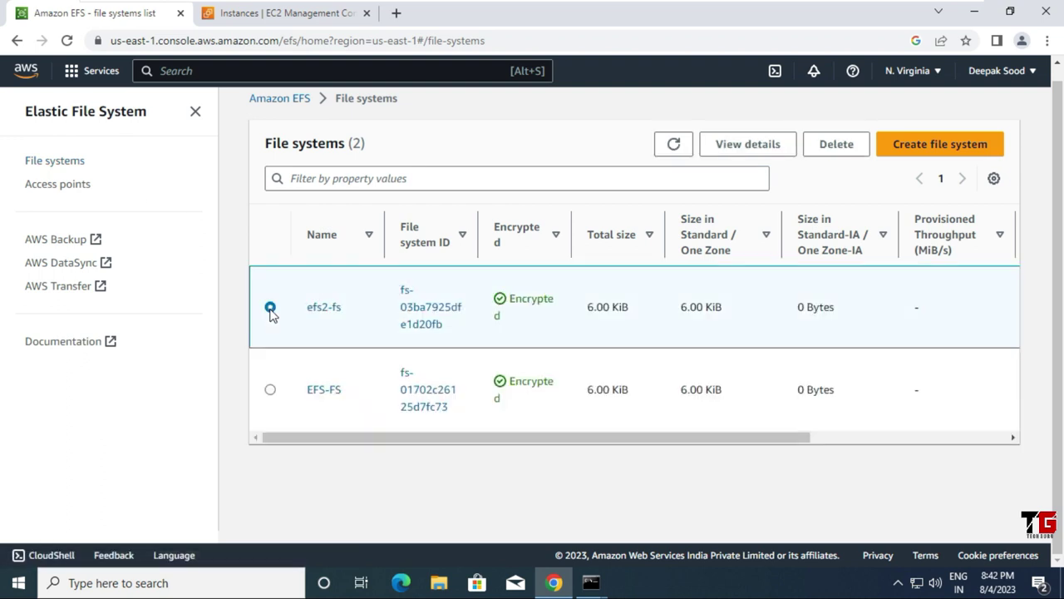
pyautogui.click(848, 151)
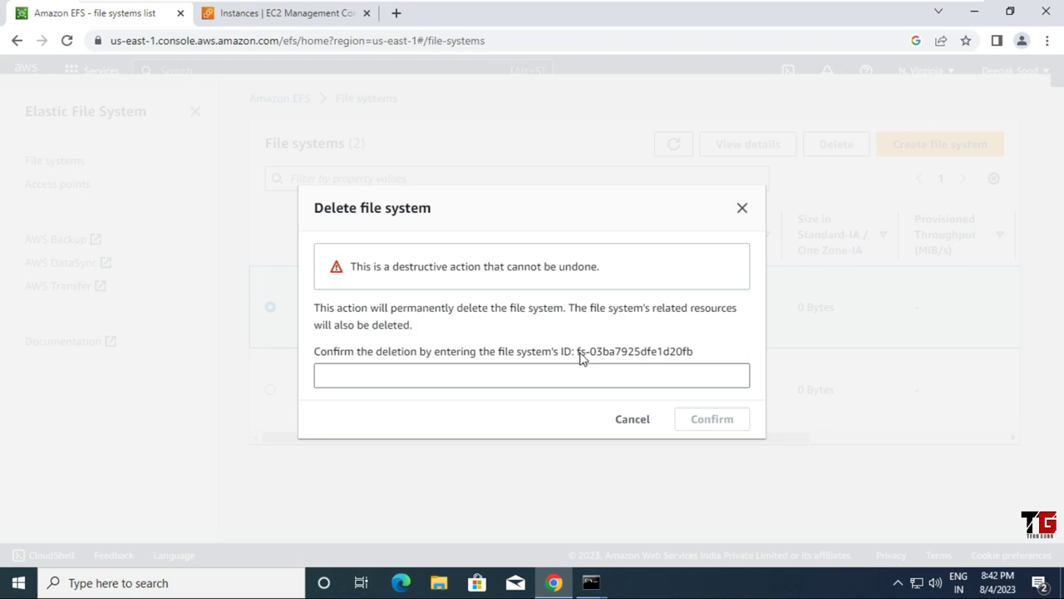
pyautogui.moveTo(580, 355); pyautogui.dragTo(694, 356)
pyautogui.rightClick(688, 356)
pyautogui.click(701, 366)
pyautogui.click(604, 375)
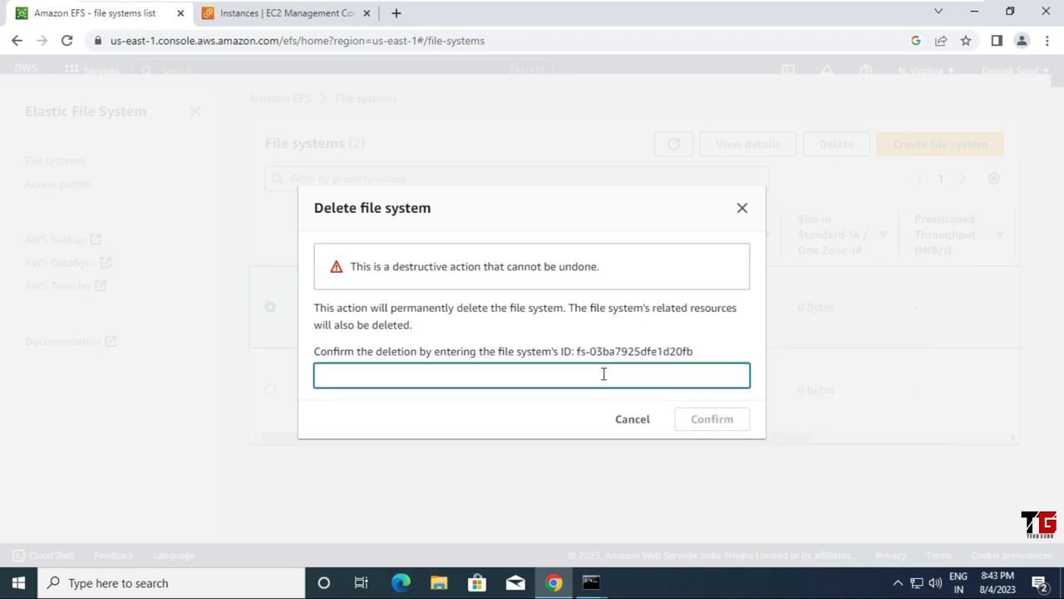
pyautogui.hotkey('ctrl', 'v')
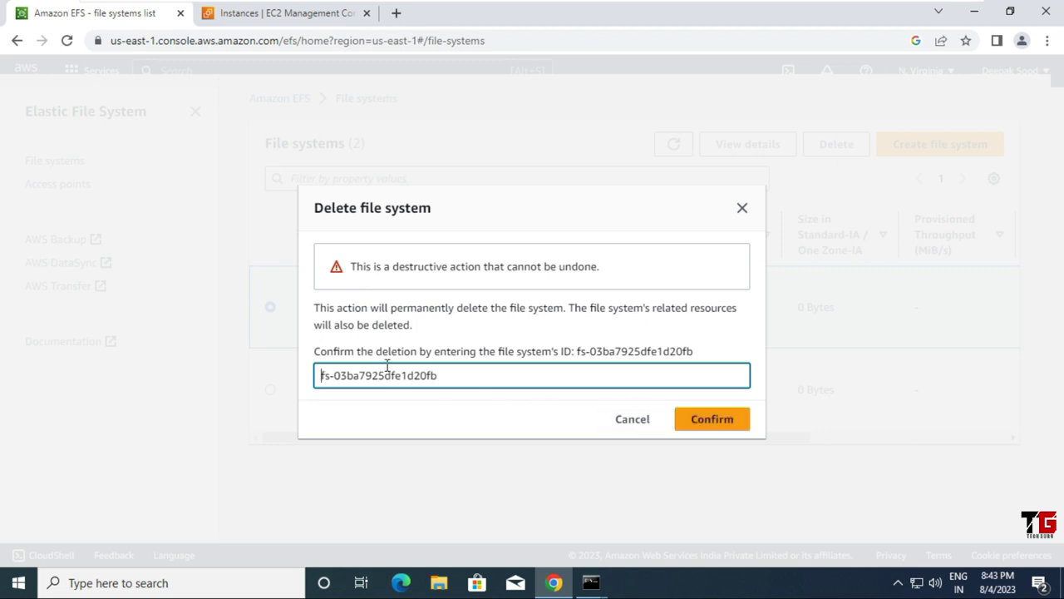
pyautogui.click(711, 422)
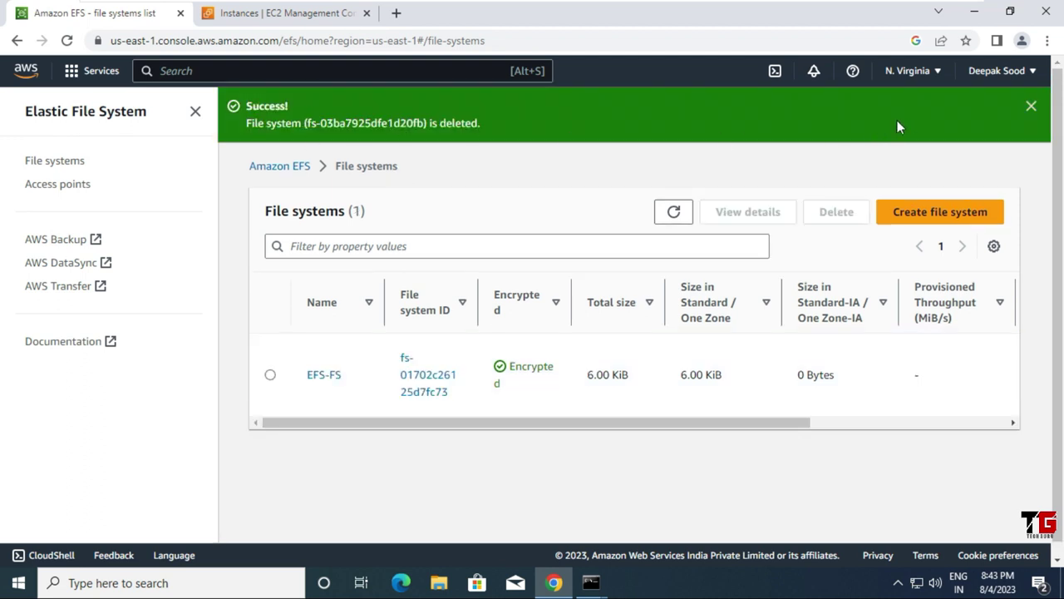
pyautogui.click(1031, 106)
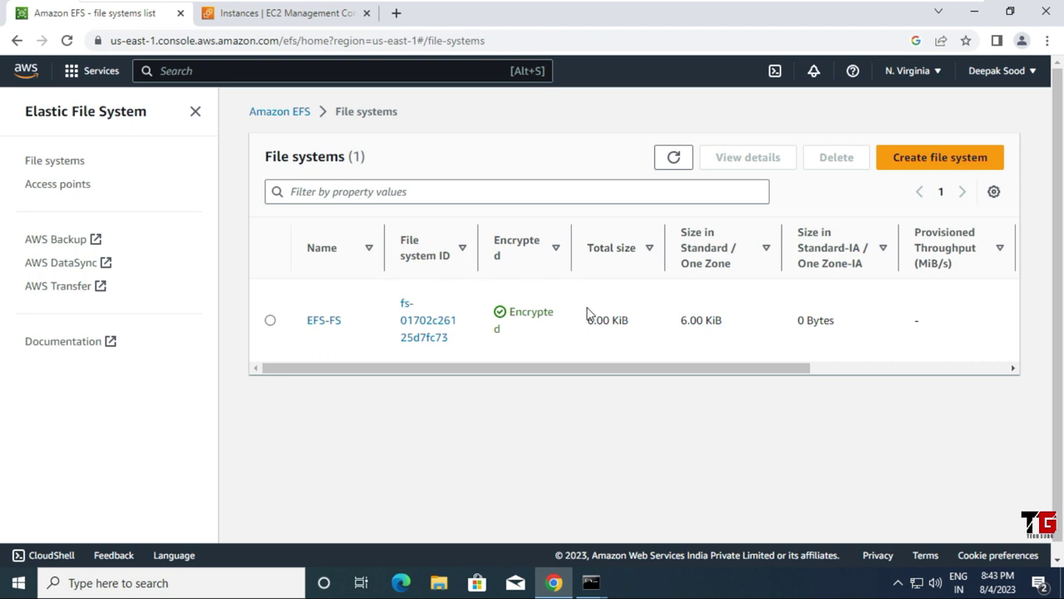
# Step: Start a new file system named EFS-FS-SINGLE
pyautogui.click(943, 159)
pyautogui.click(400, 321)
pyautogui.write('E')
pyautogui.write('FS-FS-')
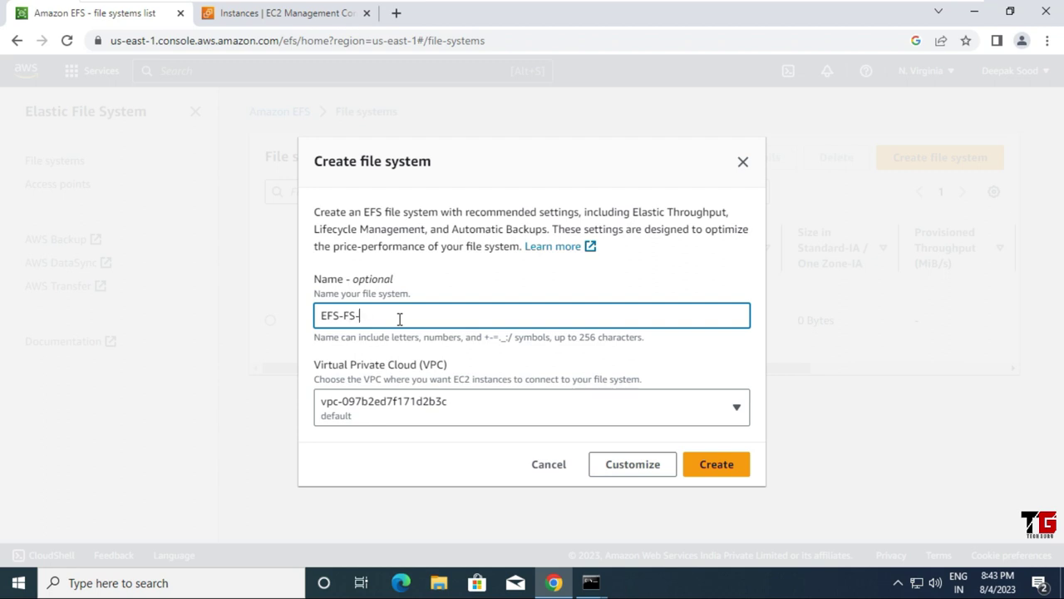
pyautogui.write('SINGLE')
# Step: Make EFS-FS-SINGLE a One Zone file system in us-east-1c and proceed to network access
pyautogui.click(653, 472)
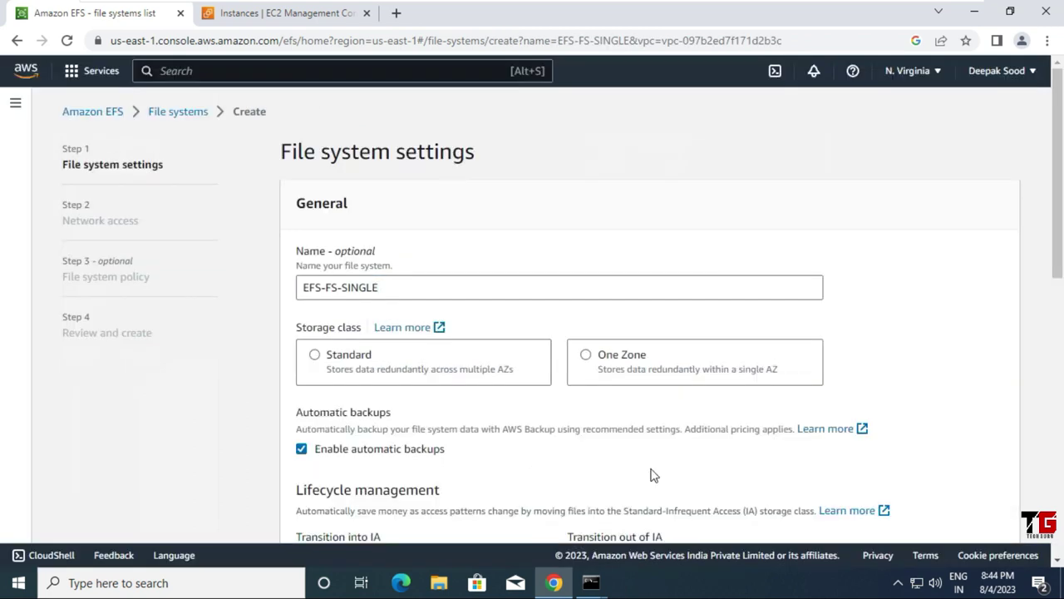
pyautogui.click(587, 355)
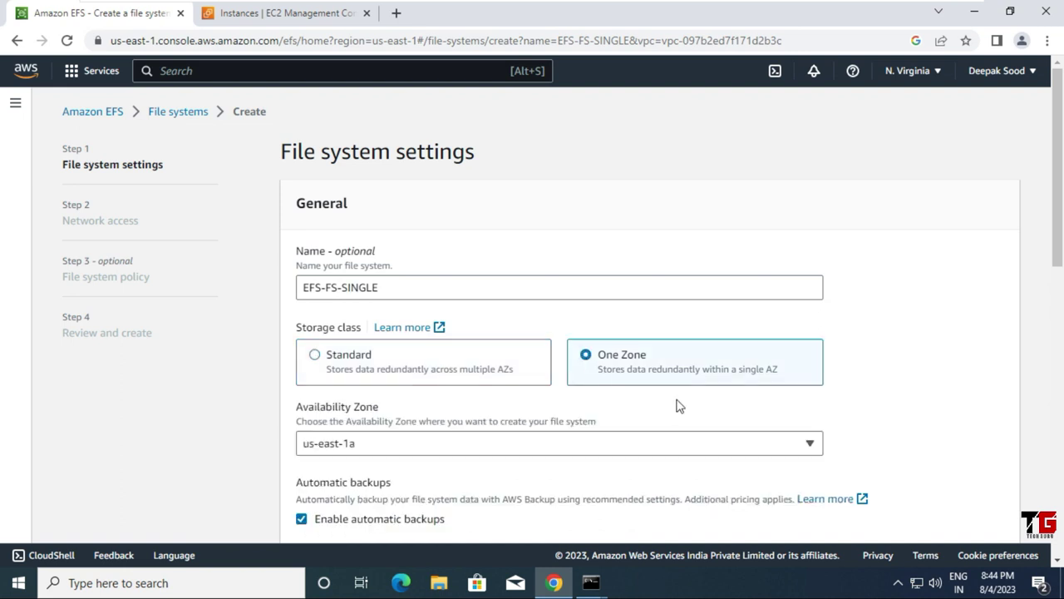
pyautogui.scroll(-1, 698, 405)
pyautogui.click(813, 371)
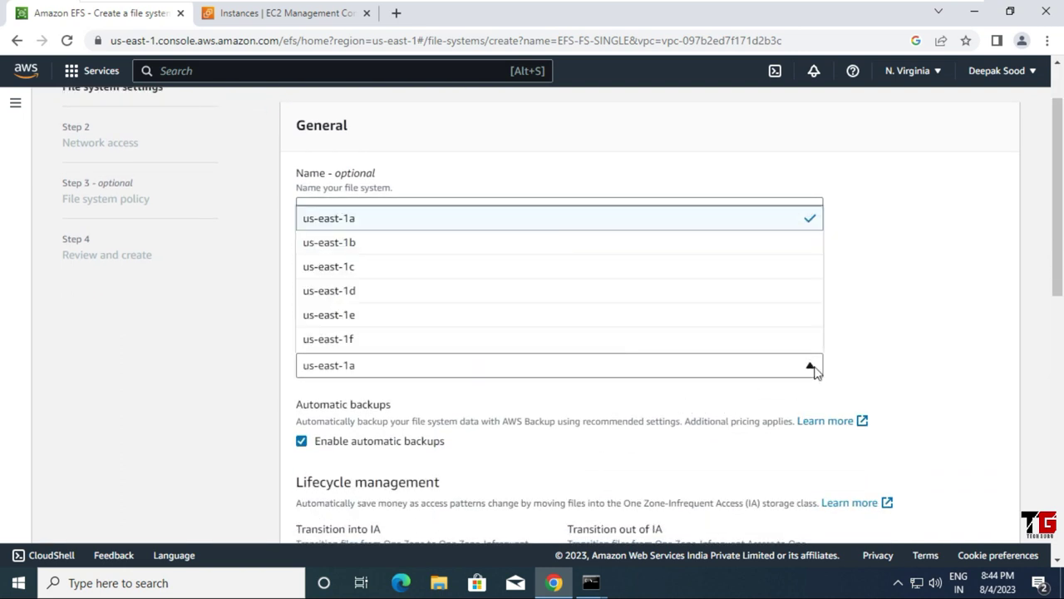
pyautogui.click(389, 277)
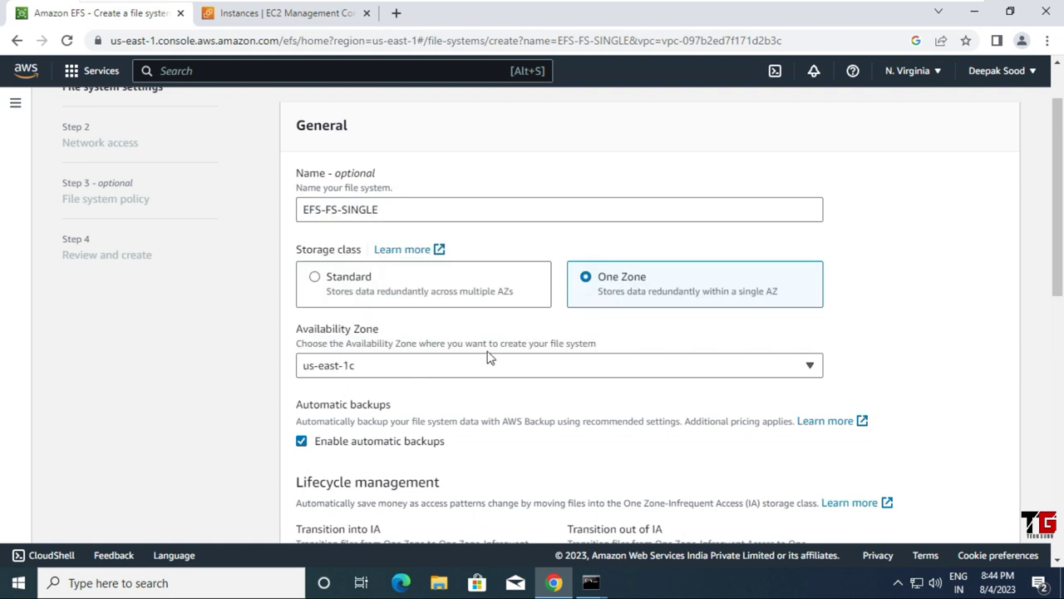
pyautogui.scroll(-9, 556, 356)
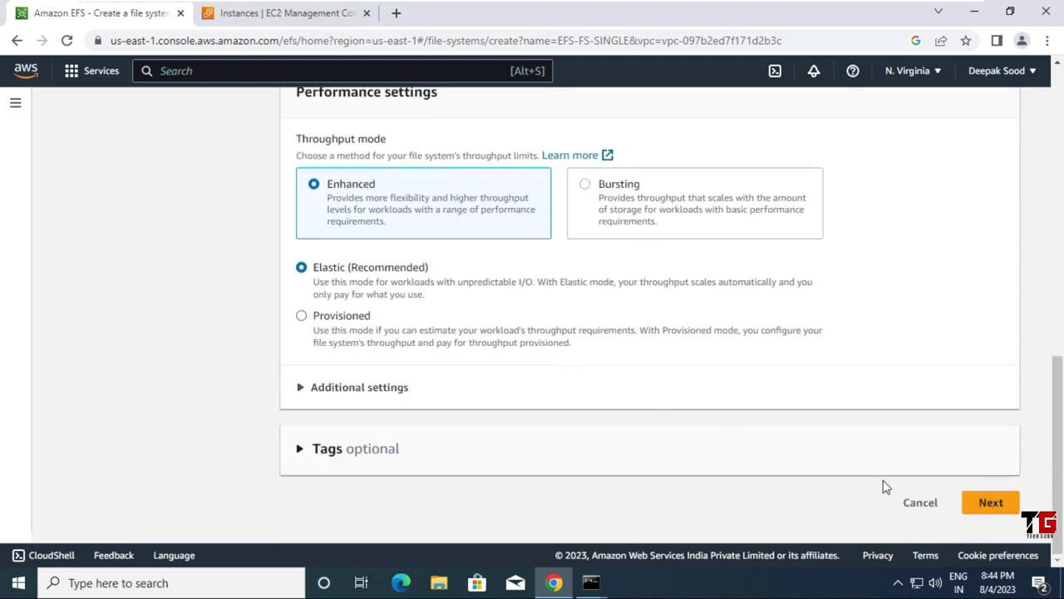
pyautogui.click(991, 504)
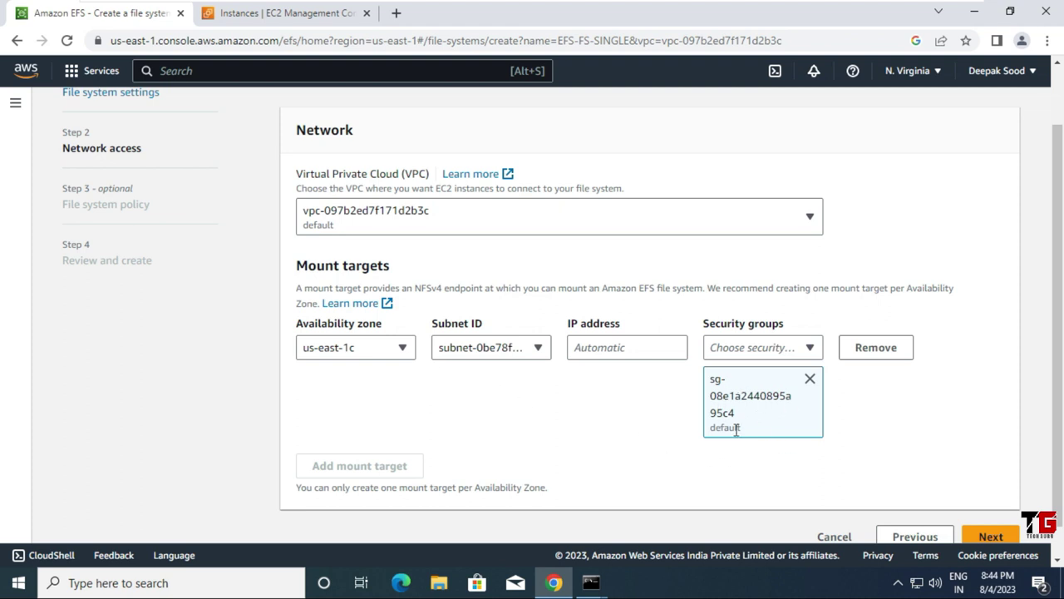
# Step: Replace the us-east-1c mount target's default security group with SG-EFS
pyautogui.click(810, 381)
pyautogui.click(809, 391)
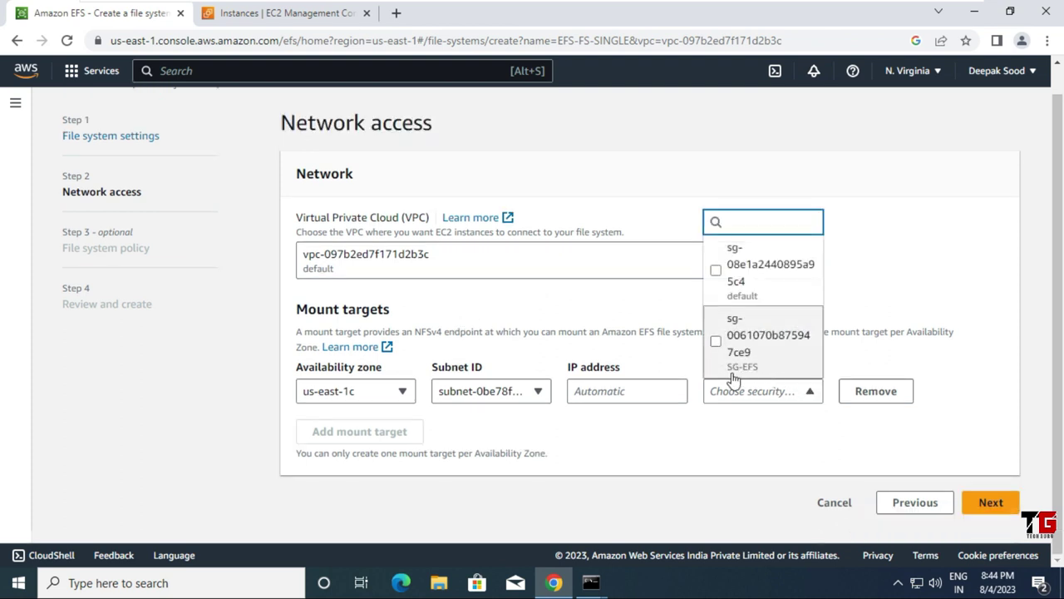
pyautogui.click(771, 363)
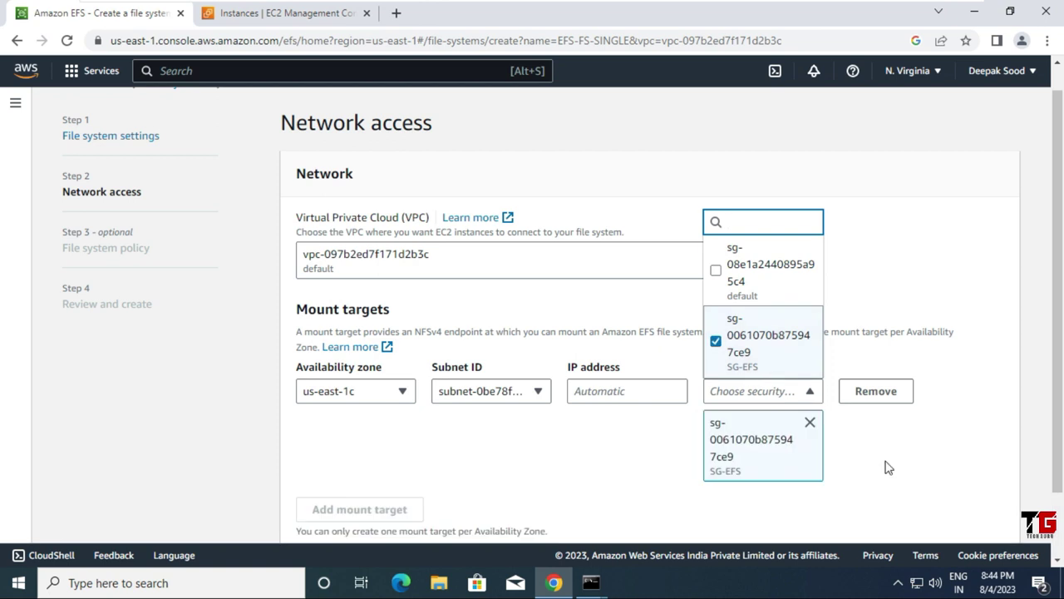
pyautogui.scroll(-1, 886, 466)
# Step: Skip the policy step, create EFS-FS-SINGLE from the review page, and view its details
pyautogui.click(983, 504)
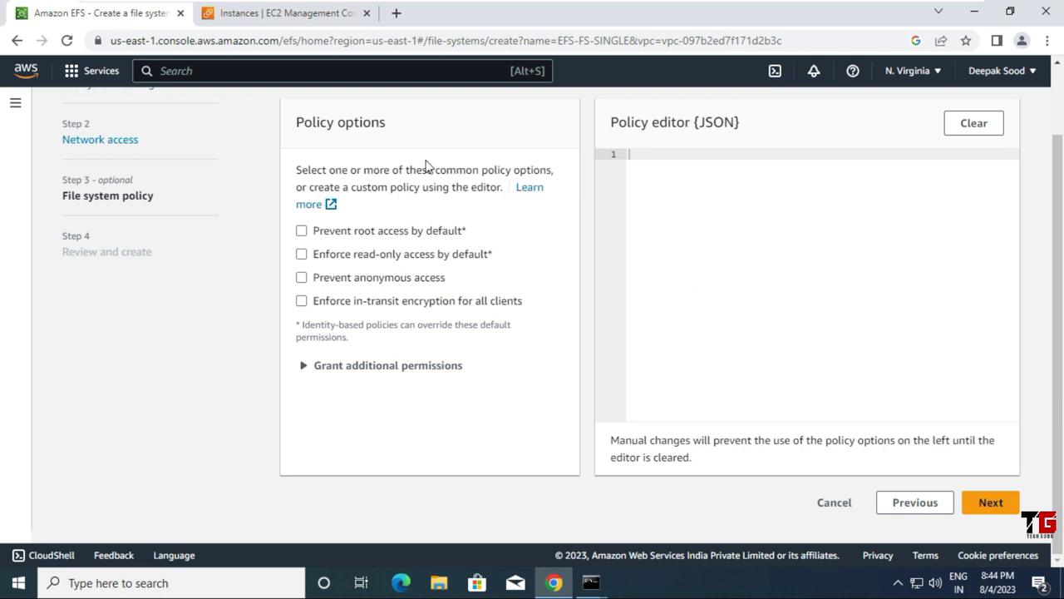
pyautogui.click(991, 504)
pyautogui.scroll(-15, 608, 341)
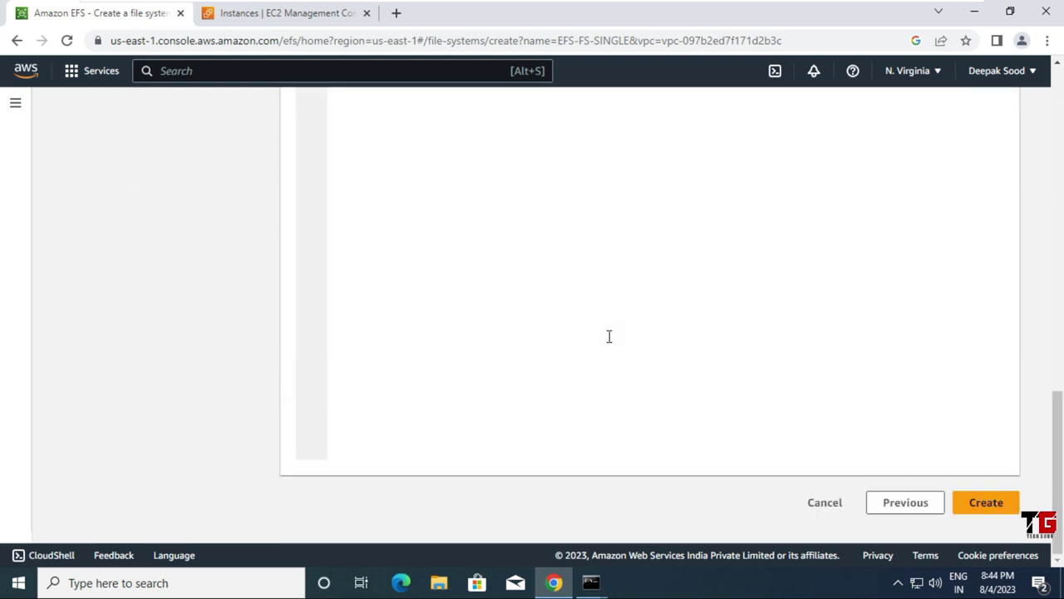
pyautogui.click(988, 502)
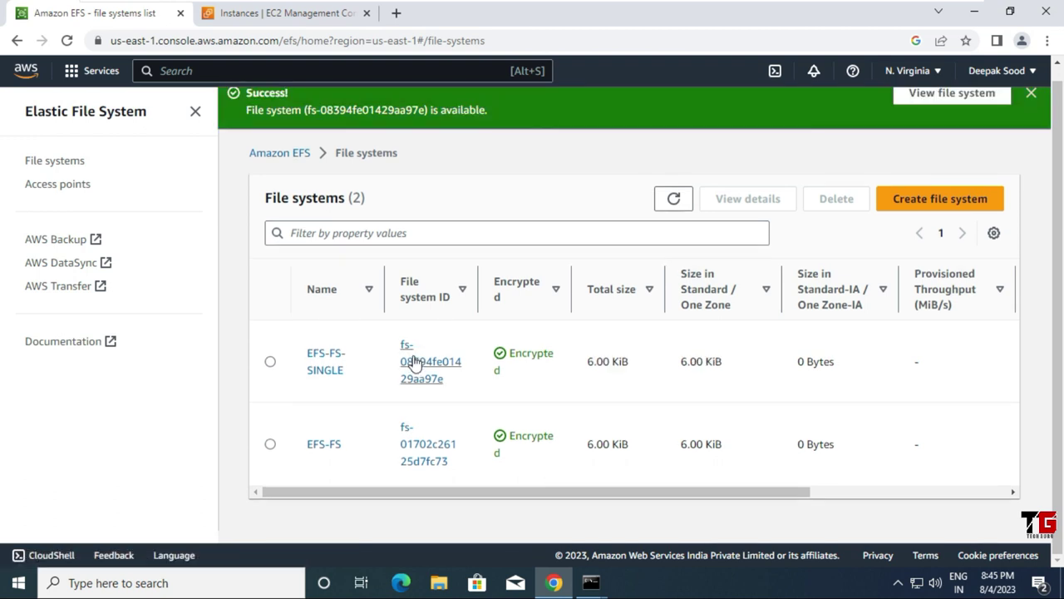
pyautogui.click(414, 363)
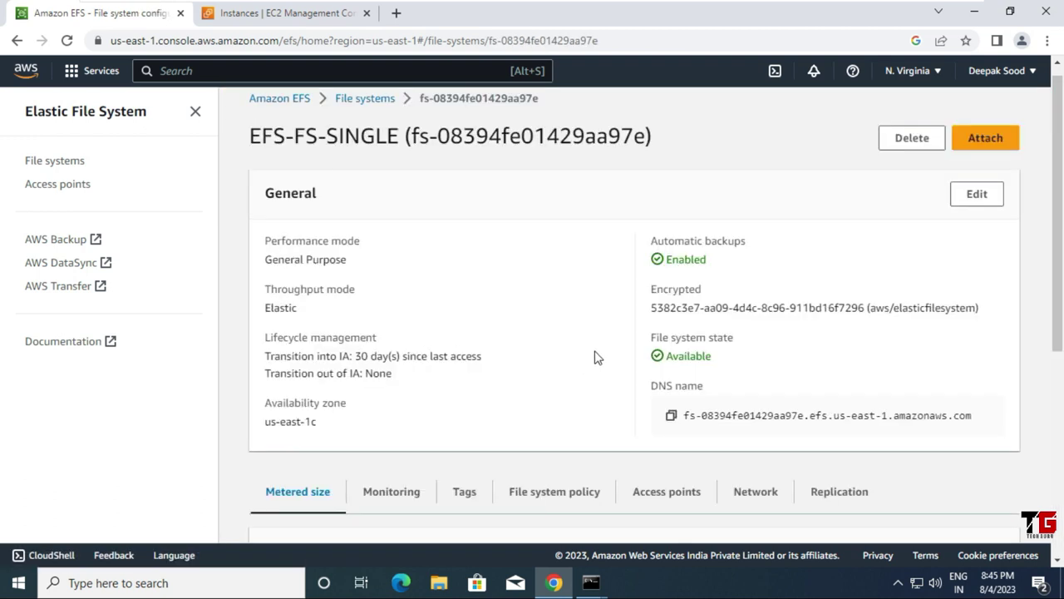
# Step: Copy EFS-FS-SINGLE's Mount via IP command for 172.31.13.173 from the Attach dialog
pyautogui.click(988, 142)
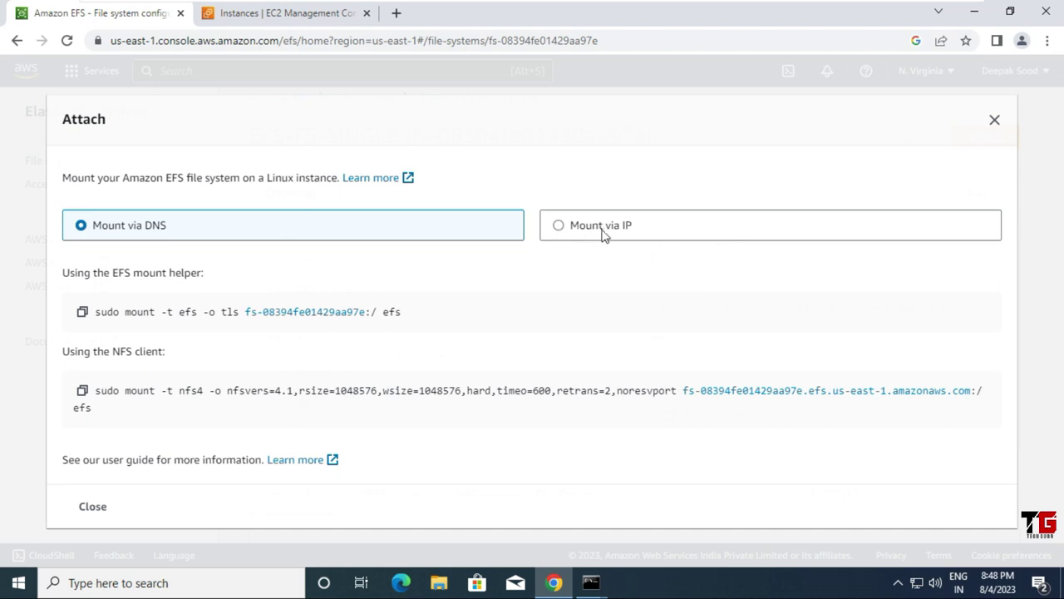
pyautogui.click(558, 226)
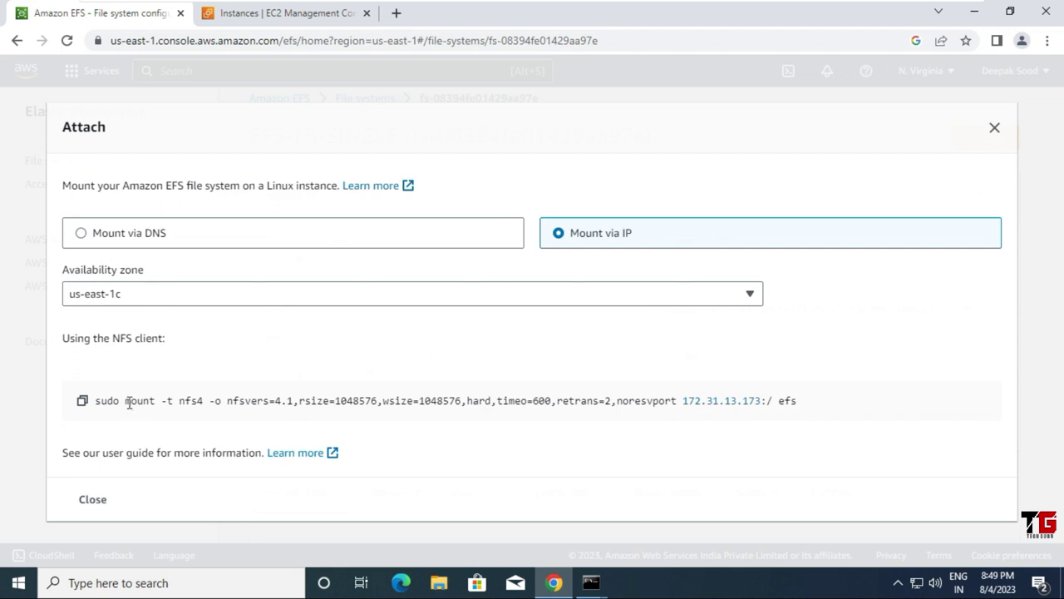
pyautogui.moveTo(127, 400); pyautogui.dragTo(813, 416)
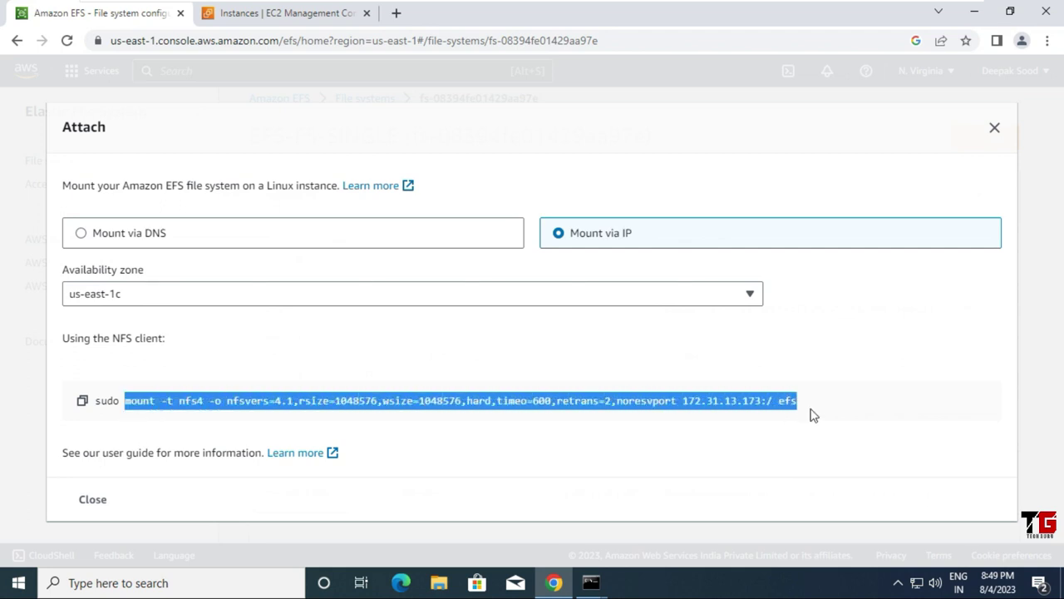
pyautogui.rightClick(748, 400)
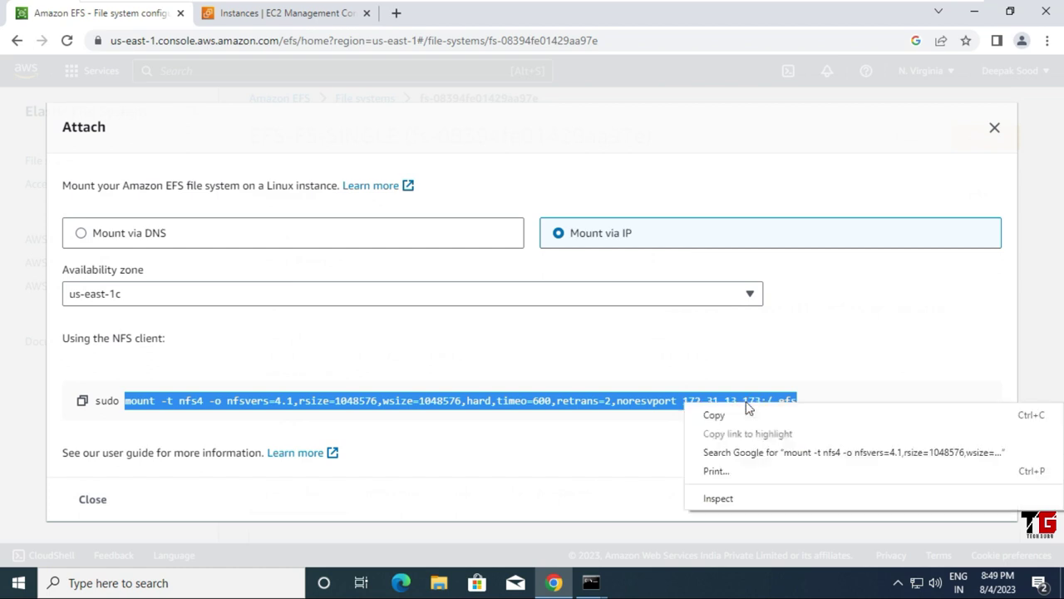
pyautogui.click(739, 417)
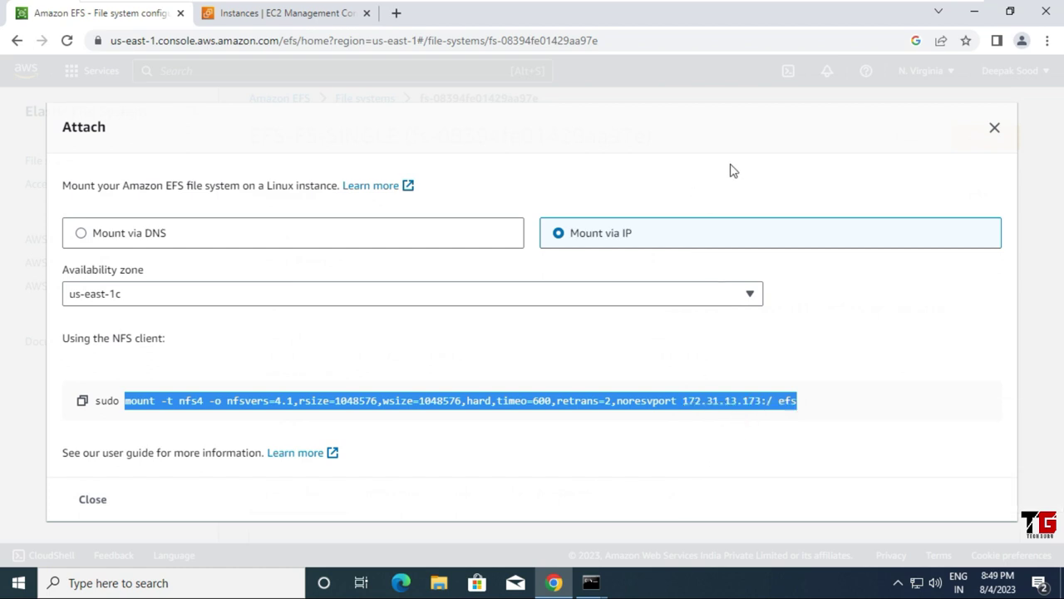
# Step: On efs3, mount the file system by IP at /efs3 with the pasted command
pyautogui.click(974, 15)
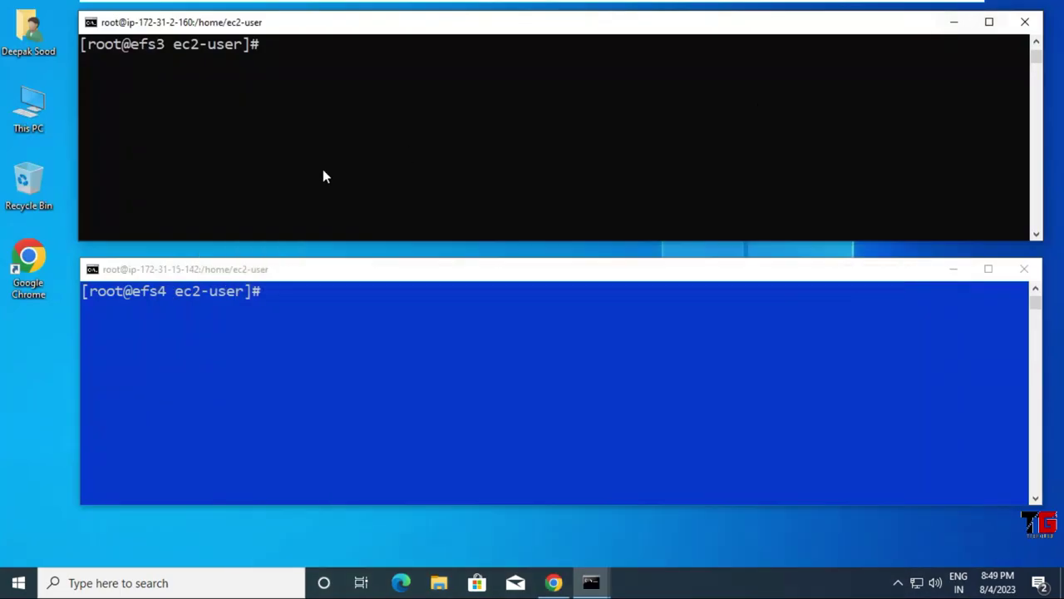
pyautogui.rightClick(266, 121)
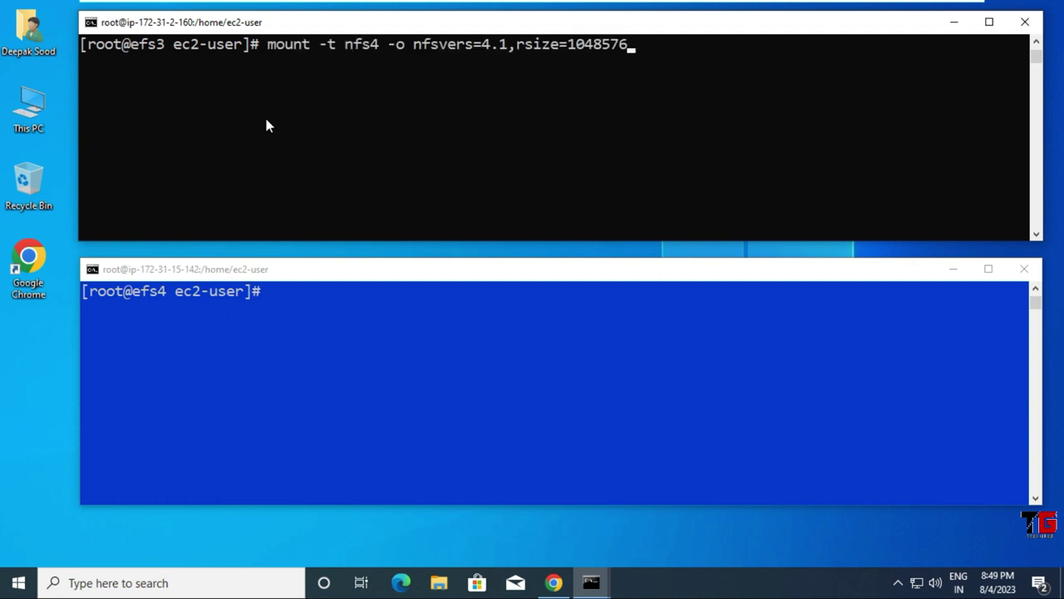
pyautogui.press('BackSpace')
pyautogui.press('BackSpace')
pyautogui.press('BackSpace')
pyautogui.write('/efs3')
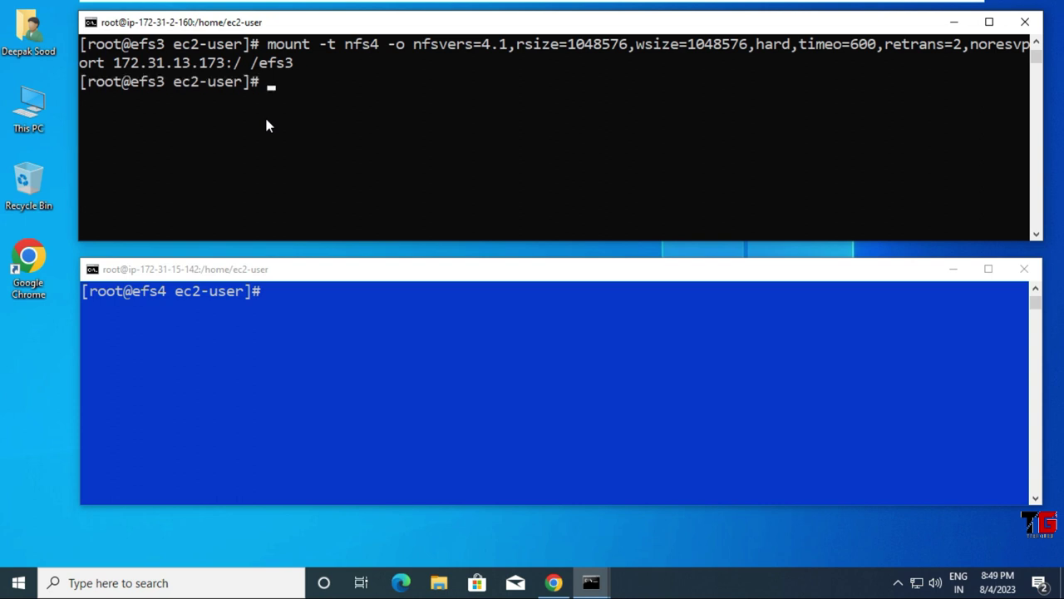
# Step: Create 1.txt to 4.txt in /efs3 with touch and list them with ll
pyautogui.write('cd /efs3')
pyautogui.press('Return')
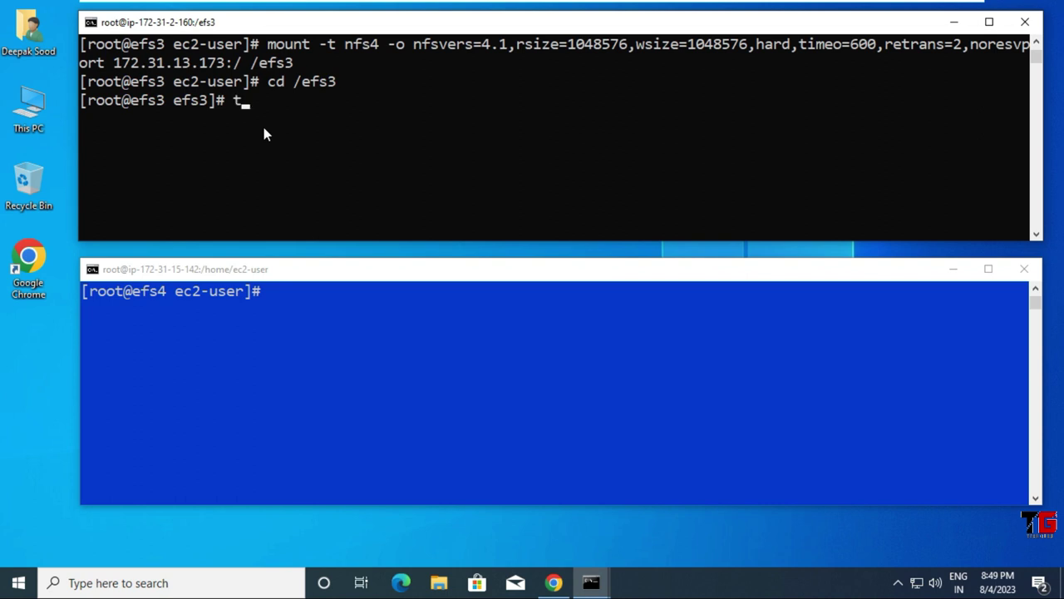
pyautogui.write('touch {1..4}.')
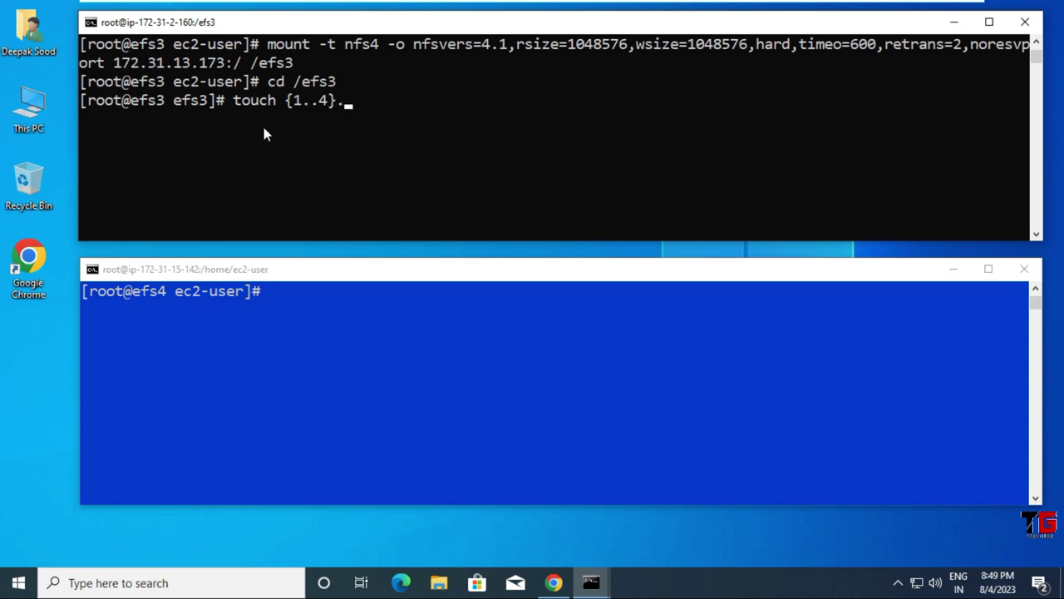
pyautogui.write('txt')
pyautogui.press('Return')
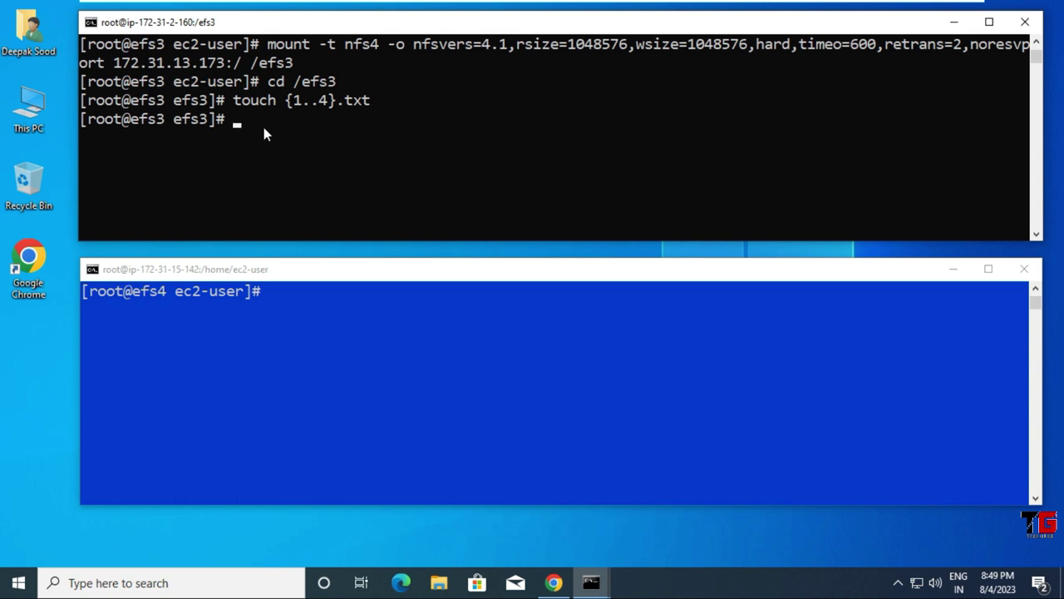
pyautogui.write('ll')
pyautogui.press('Return')
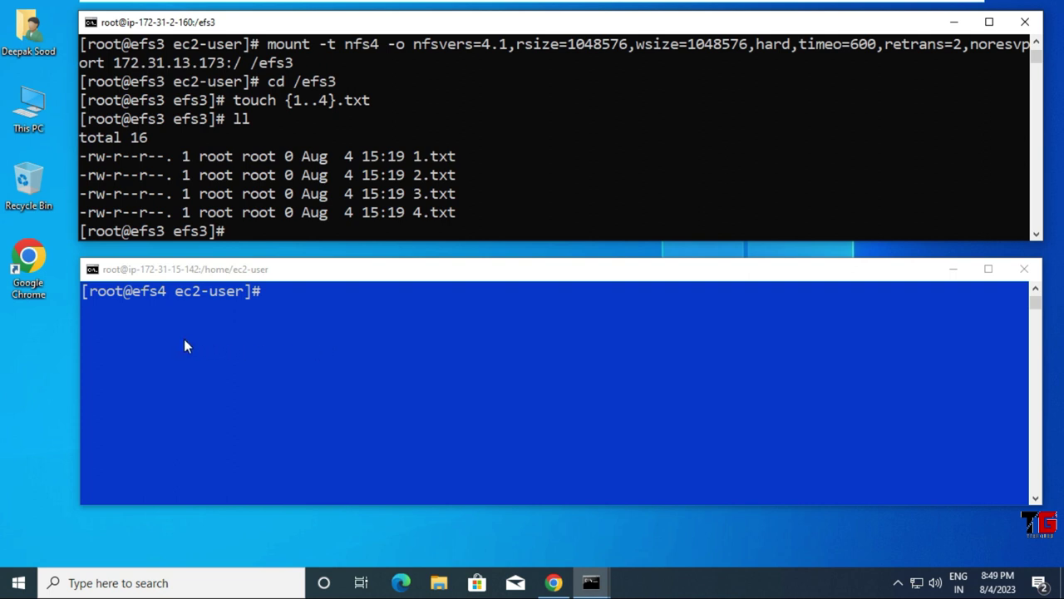
pyautogui.click(358, 349)
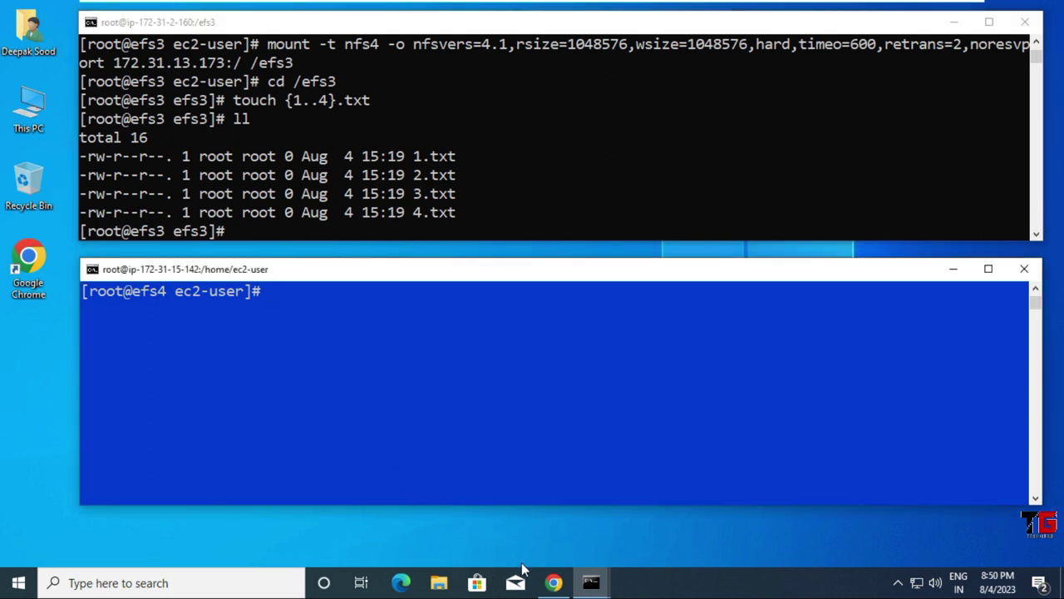
pyautogui.click(553, 582)
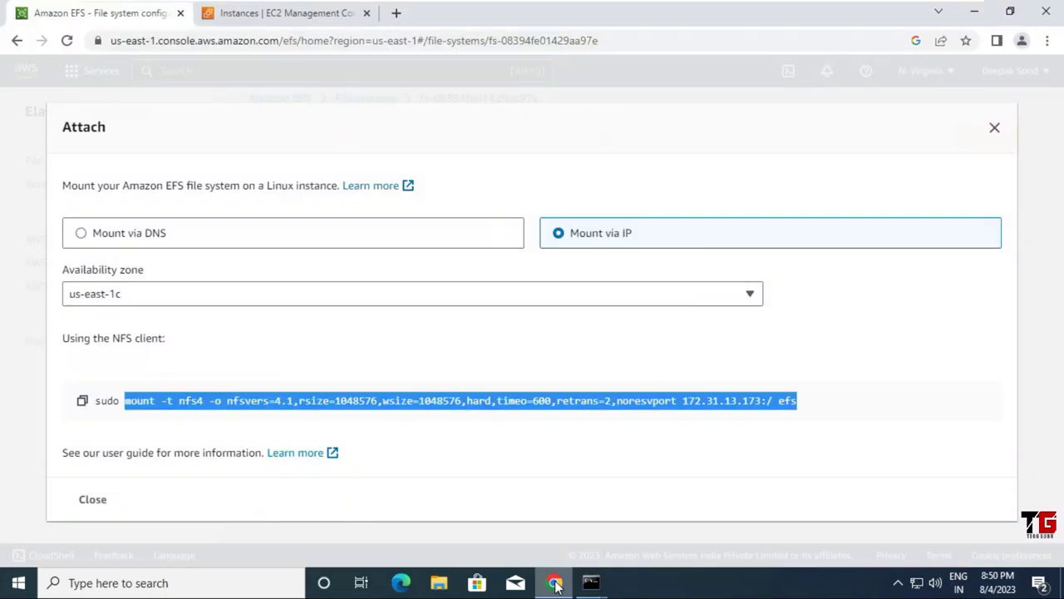
# Step: Mount the EFS file system by IP on efs4 with /efs4 as the mount point
pyautogui.rightClick(239, 405)
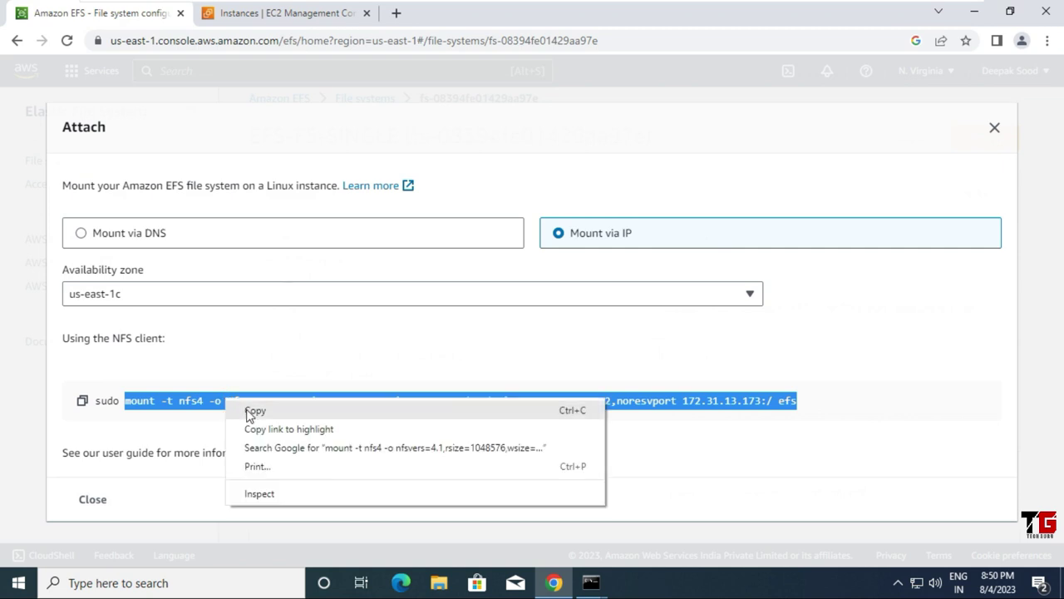
pyautogui.click(250, 410)
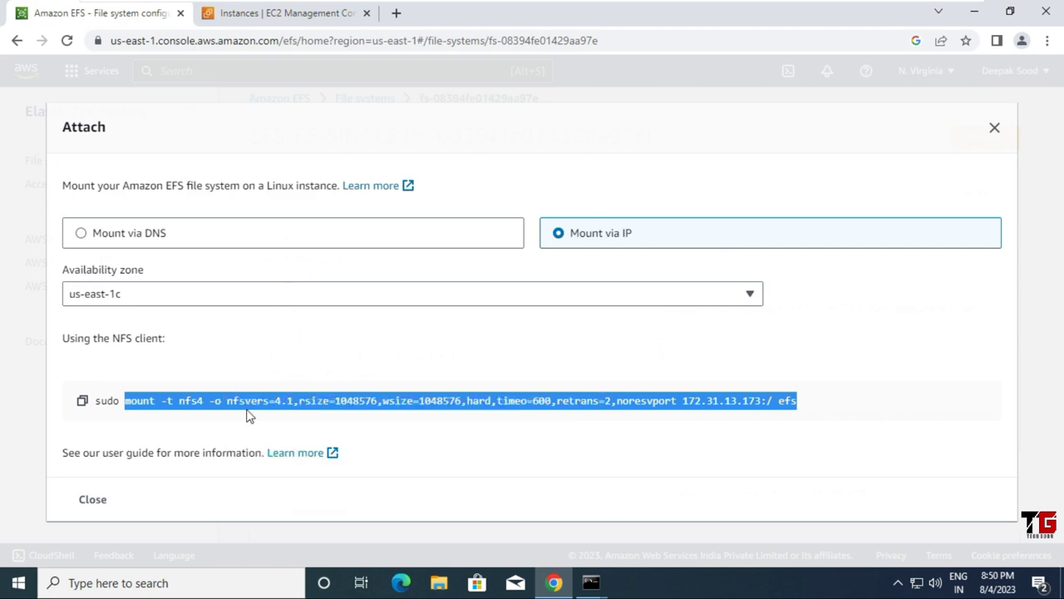
pyautogui.click(974, 11)
pyautogui.rightClick(397, 376)
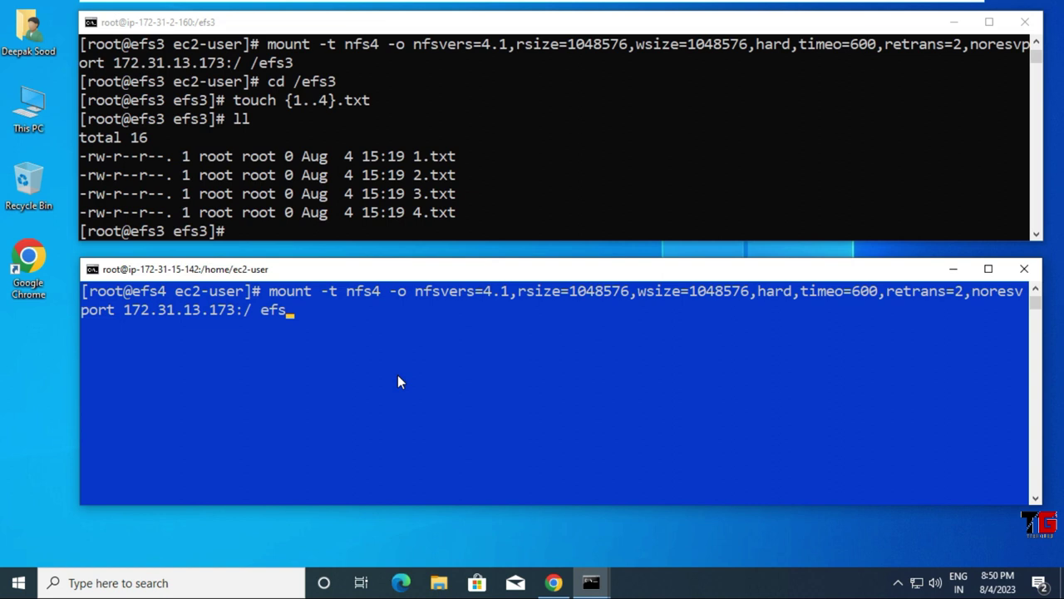
pyautogui.press('BackSpace')
pyautogui.press('BackSpace')
pyautogui.press('BackSpace')
pyautogui.write('/efs4')
pyautogui.press('Return')
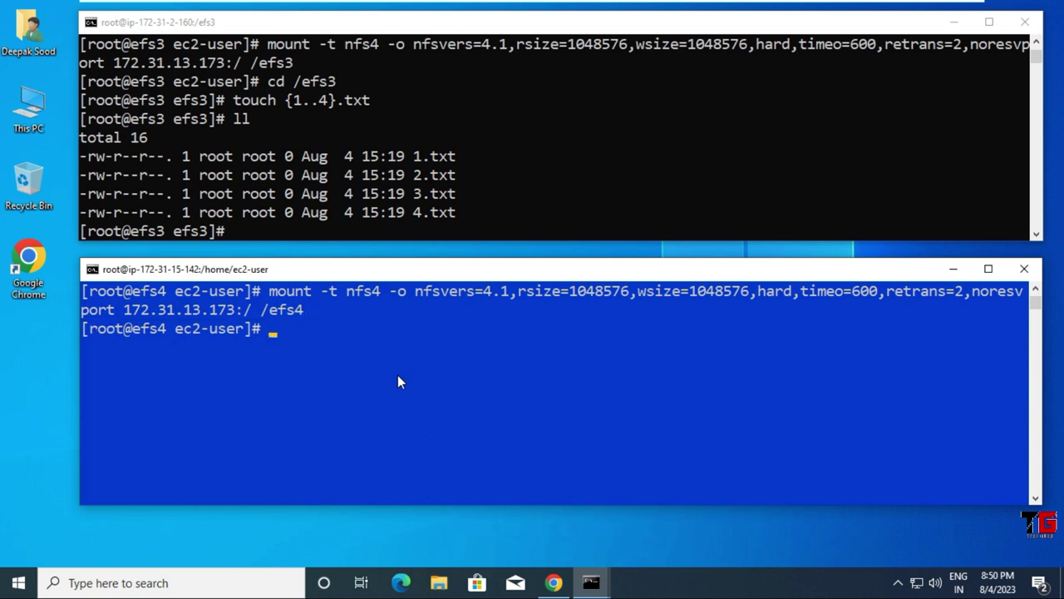
# Step: Change into /efs4 and list its contents to confirm 1.txt through 4.txt appear
pyautogui.write('cd /efs4')
pyautogui.press('Return')
pyautogui.write('ll')
pyautogui.press('Return')
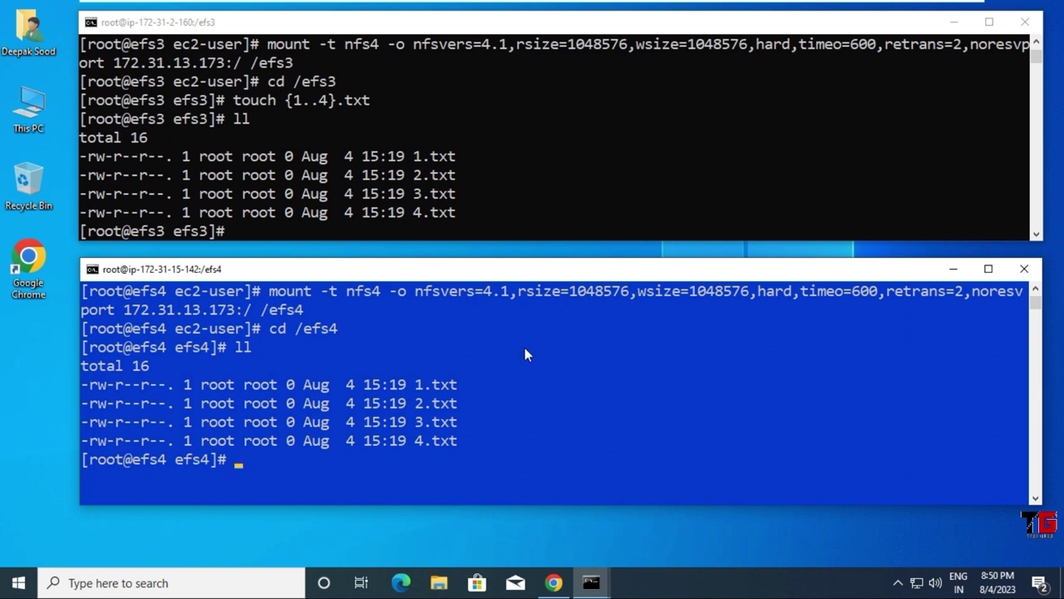
# Step: Check the mount-by-IP instructions for availability zone us-east-1c, close them, and return to the efs3 terminal
pyautogui.moveTo(553, 584)
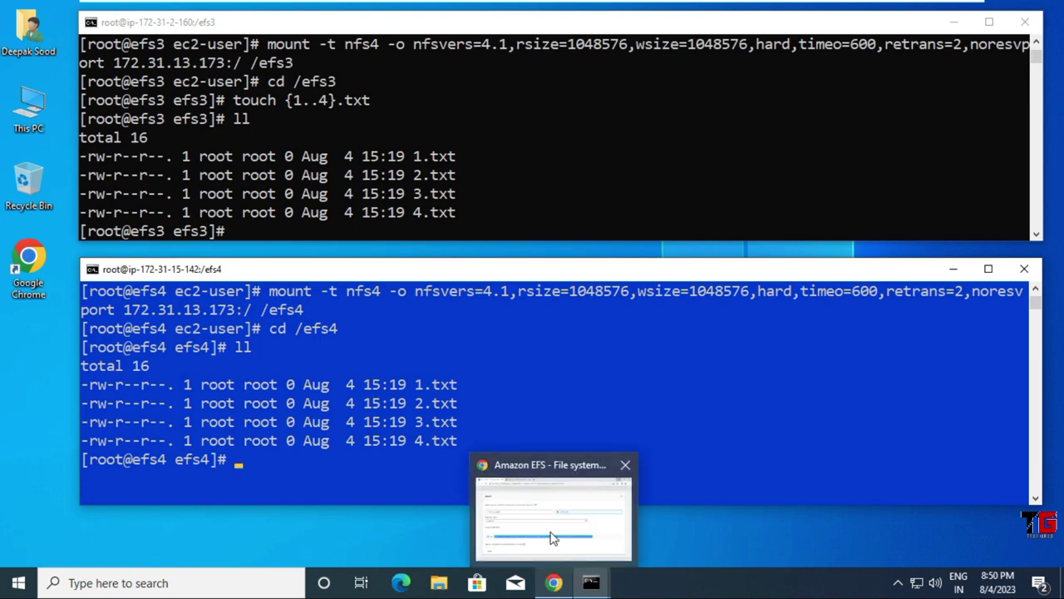
pyautogui.click(555, 536)
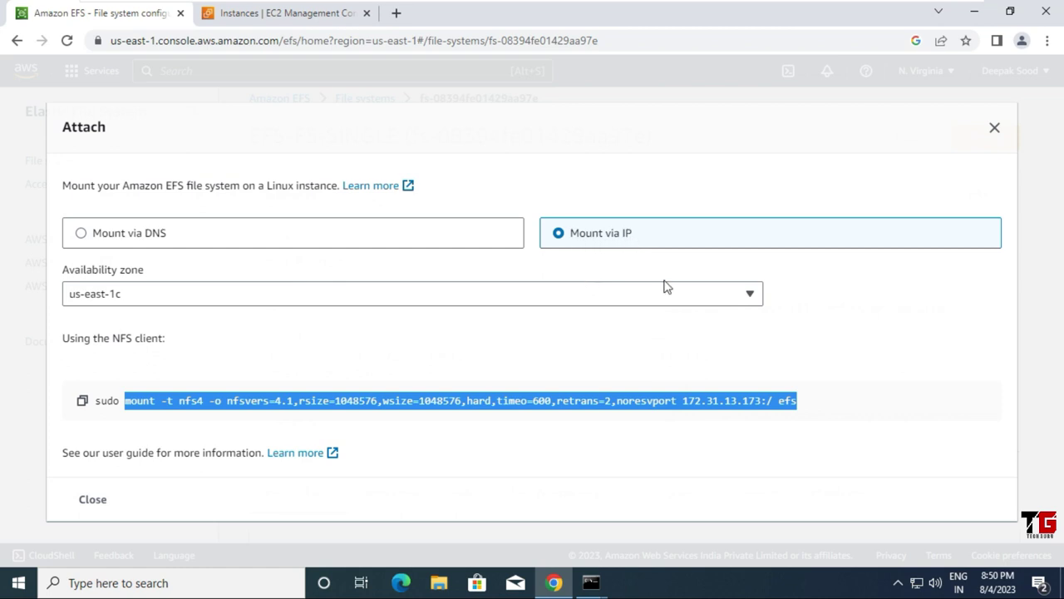
pyautogui.click(751, 295)
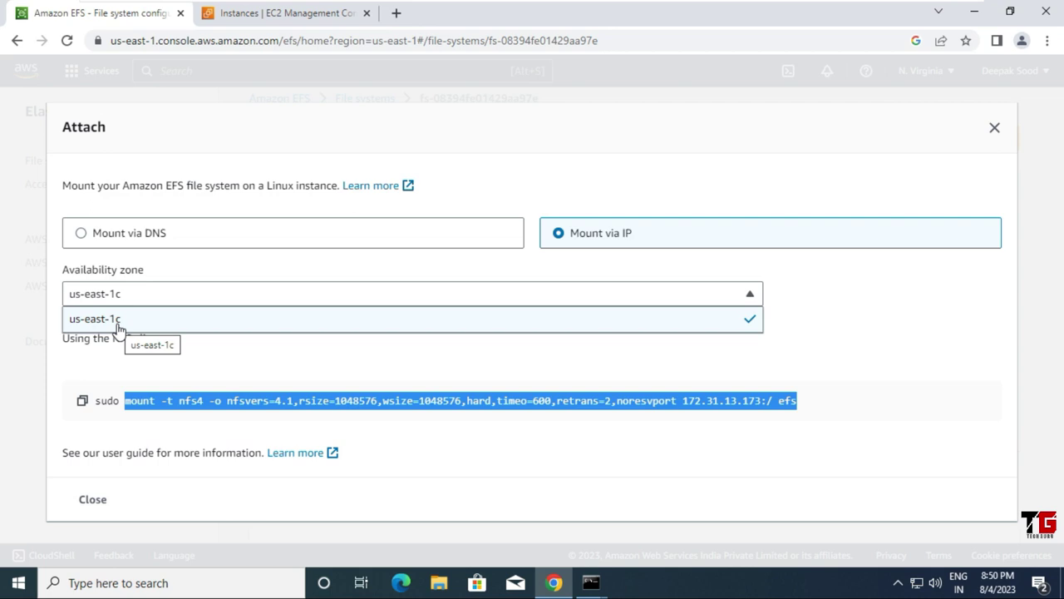
pyautogui.click(129, 317)
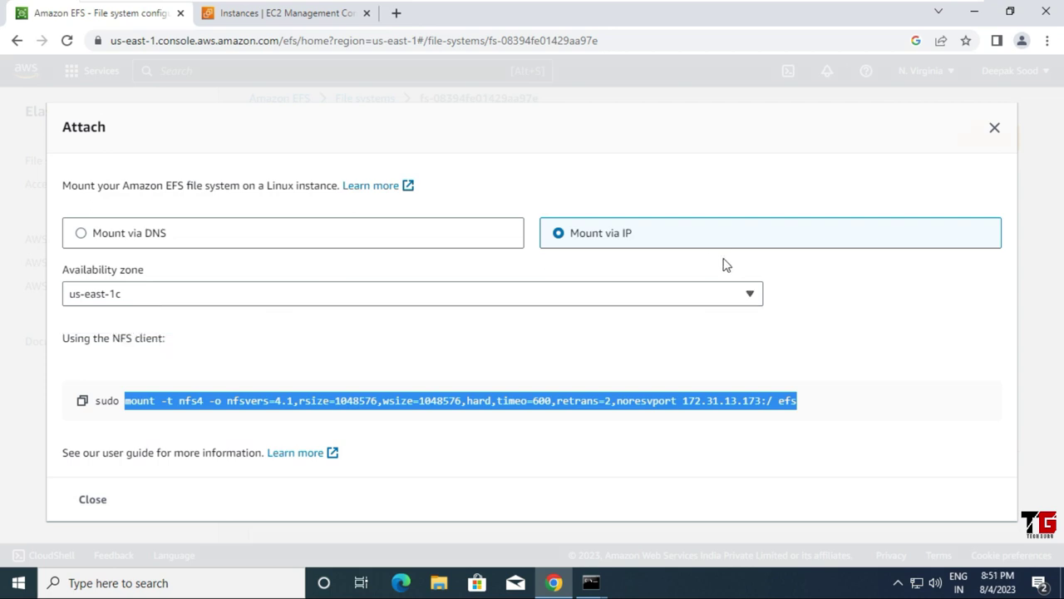
pyautogui.click(994, 131)
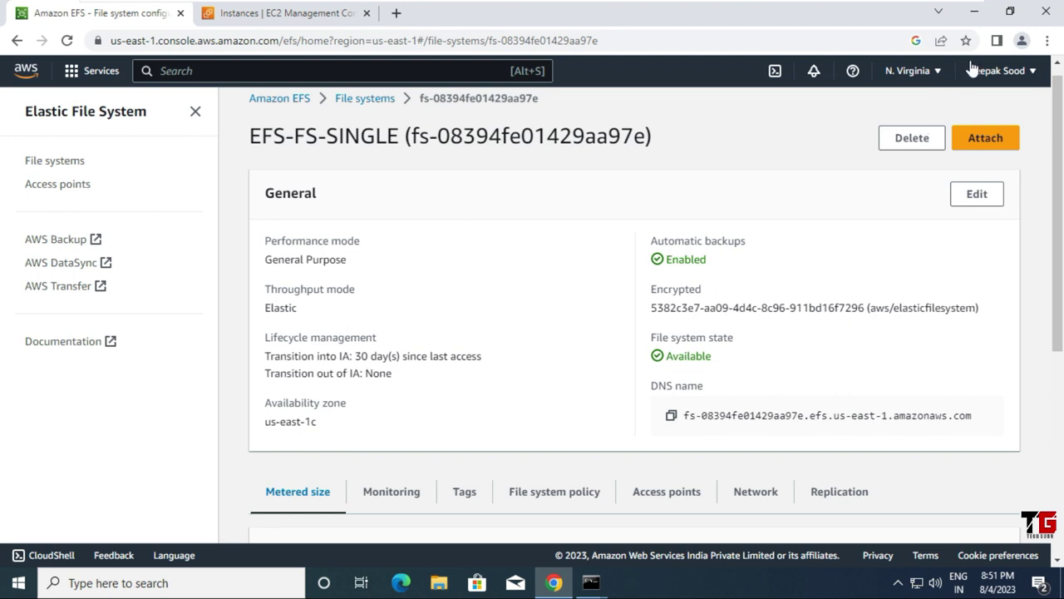
pyautogui.click(597, 188)
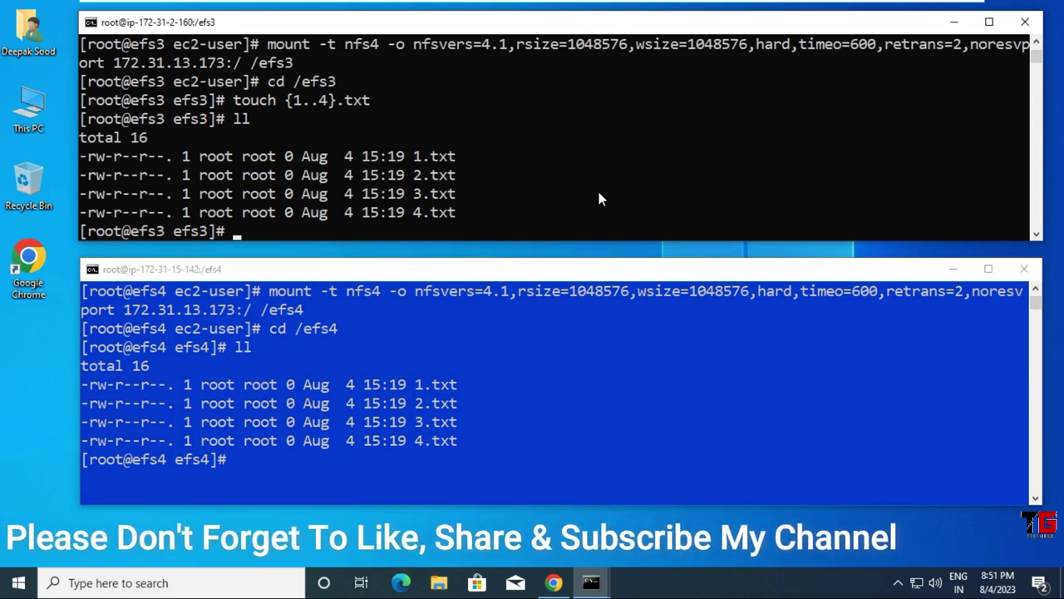
# Step: Clear the output of both the efs3 and efs4 SSH terminals with Ctrl+L
pyautogui.hotkey('ctrl', 'l')
pyautogui.click(530, 424)
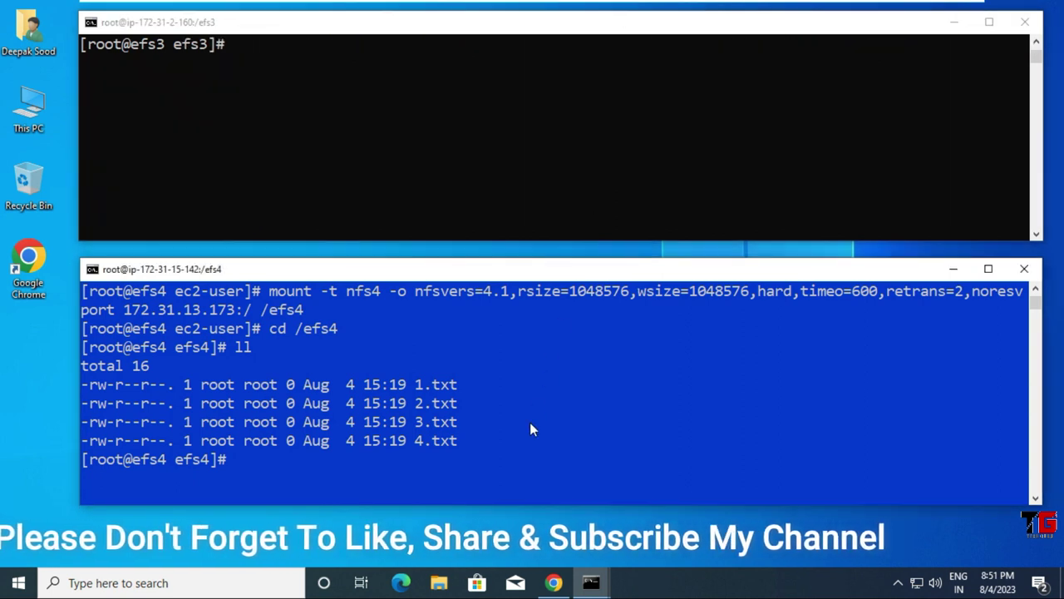
pyautogui.hotkey('ctrl', 'l')
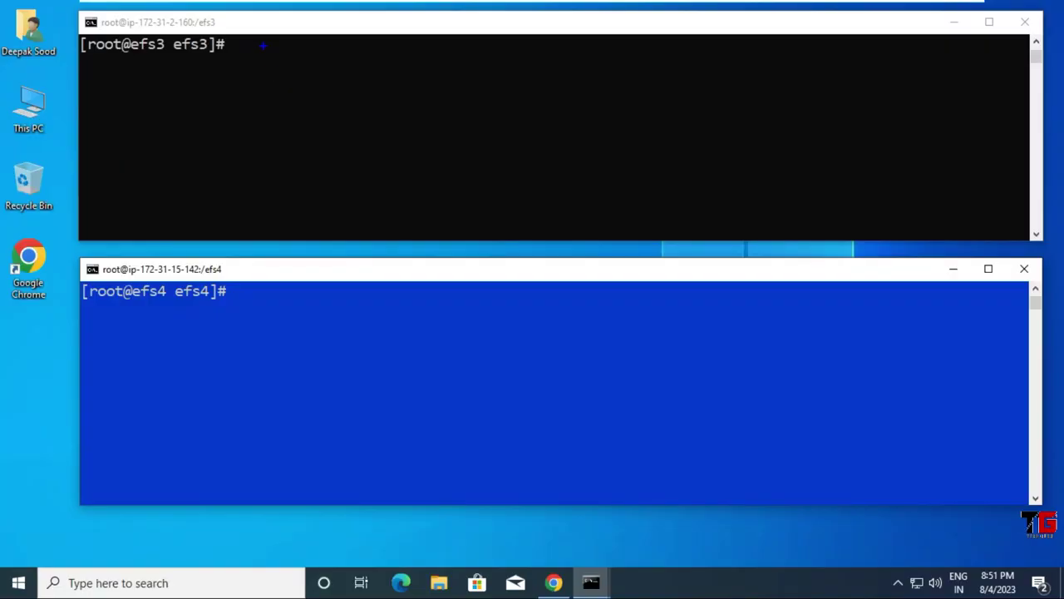
# Step: Draw a blue outline over efs3 containing a green box with two pink squares and a pink bar
pyautogui.moveTo(262, 46); pyautogui.dragTo(263, 196)
pyautogui.moveTo(266, 45)
pyautogui.mouseDown()
pyautogui.moveTo(549, 62)
pyautogui.moveTo(720, 115)
pyautogui.moveTo(713, 212)
pyautogui.moveTo(263, 201)
pyautogui.mouseUp()
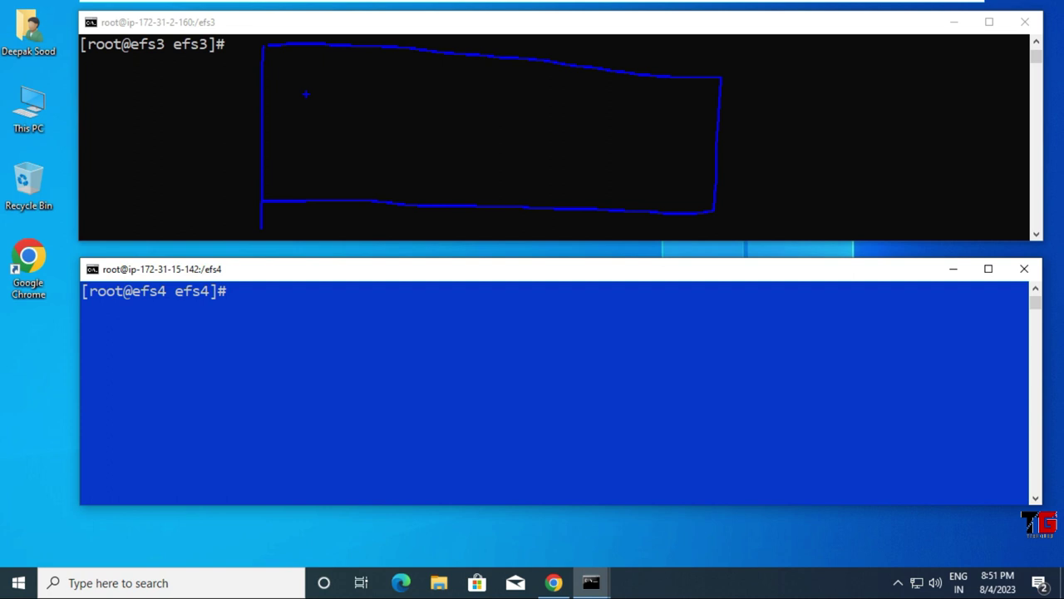
pyautogui.press('g')
pyautogui.moveTo(316, 60); pyautogui.dragTo(325, 175)
pyautogui.moveTo(317, 63)
pyautogui.mouseDown()
pyautogui.moveTo(361, 63)
pyautogui.moveTo(320, 163)
pyautogui.mouseUp()
pyautogui.press('p')
pyautogui.moveTo(343, 80)
pyautogui.mouseDown()
pyautogui.moveTo(341, 97)
pyautogui.moveTo(386, 80)
pyautogui.moveTo(383, 107)
pyautogui.moveTo(348, 106)
pyautogui.mouseUp()
pyautogui.moveTo(412, 80)
pyautogui.mouseDown()
pyautogui.moveTo(409, 105)
pyautogui.moveTo(432, 81)
pyautogui.moveTo(435, 105)
pyautogui.mouseUp()
pyautogui.moveTo(436, 105); pyautogui.dragTo(414, 105)
pyautogui.moveTo(353, 177)
pyautogui.mouseDown()
pyautogui.moveTo(353, 190)
pyautogui.moveTo(452, 174)
pyautogui.moveTo(482, 196)
pyautogui.moveTo(357, 197)
pyautogui.mouseUp()
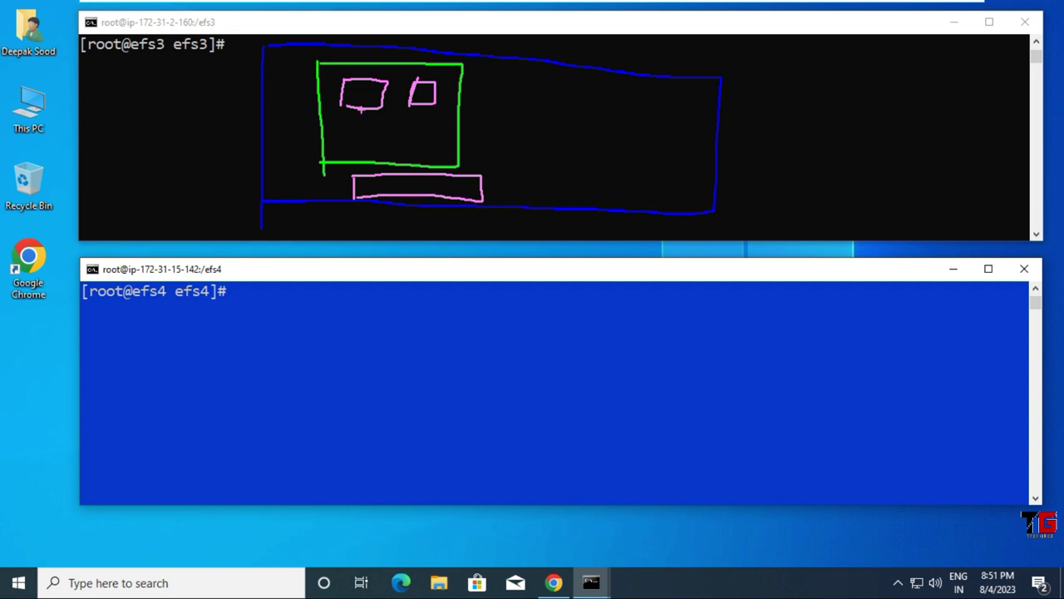
pyautogui.moveTo(361, 108); pyautogui.dragTo(371, 137)
# Step: Add a pink box and ellipses to the efs3 sketch, then outline the efs4 terminal in green
pyautogui.moveTo(507, 73); pyautogui.dragTo(504, 152)
pyautogui.moveTo(505, 73)
pyautogui.mouseDown()
pyautogui.moveTo(574, 74)
pyautogui.moveTo(604, 89)
pyautogui.moveTo(600, 148)
pyautogui.moveTo(539, 148)
pyautogui.mouseUp()
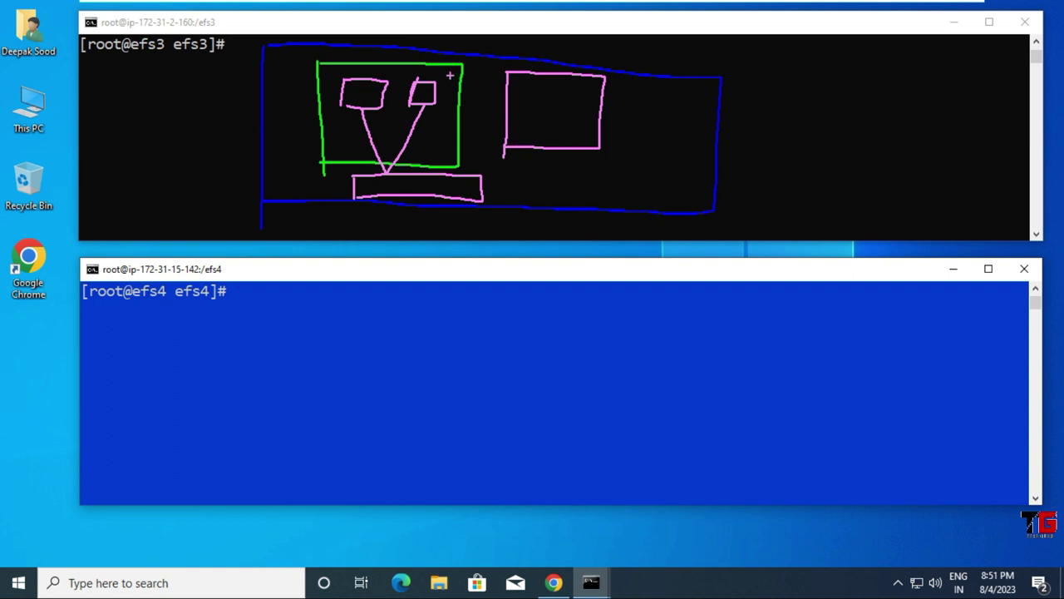
pyautogui.moveTo(449, 73)
pyautogui.mouseDown()
pyautogui.moveTo(359, 61)
pyautogui.moveTo(318, 88)
pyautogui.moveTo(345, 116)
pyautogui.moveTo(454, 111)
pyautogui.moveTo(441, 73)
pyautogui.mouseUp()
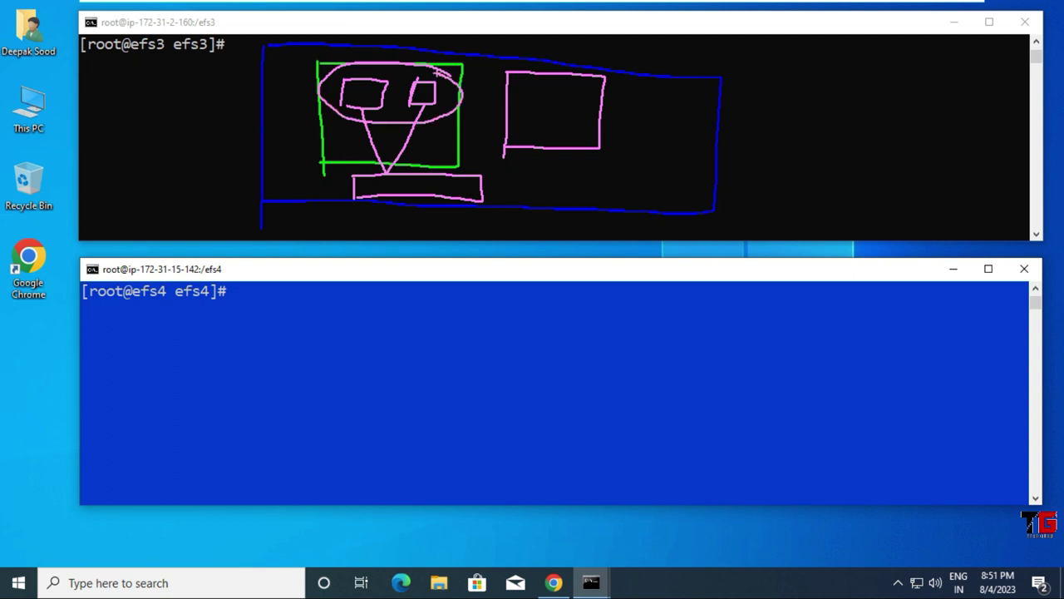
pyautogui.moveTo(577, 91)
pyautogui.mouseDown()
pyautogui.moveTo(513, 88)
pyautogui.moveTo(588, 129)
pyautogui.moveTo(589, 90)
pyautogui.mouseUp()
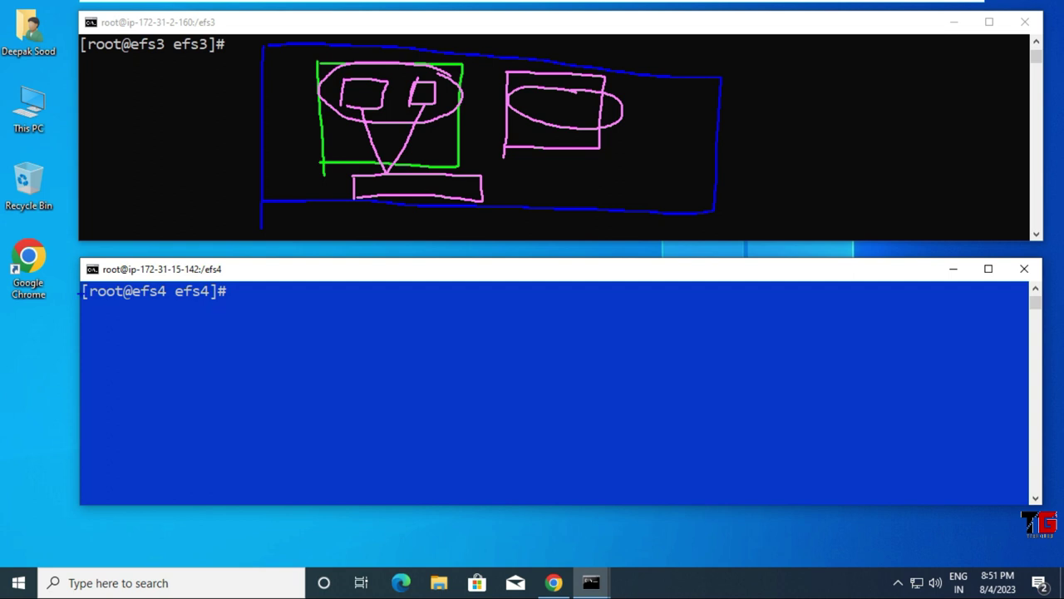
pyautogui.moveTo(113, 316); pyautogui.dragTo(100, 503)
pyautogui.moveTo(115, 317)
pyautogui.mouseDown()
pyautogui.moveTo(503, 317)
pyautogui.moveTo(523, 507)
pyautogui.moveTo(190, 520)
pyautogui.moveTo(107, 504)
pyautogui.mouseUp()
# Step: Draw three small green boxes over efs4, each connected to a long green bar below
pyautogui.moveTo(157, 350); pyautogui.dragTo(144, 432)
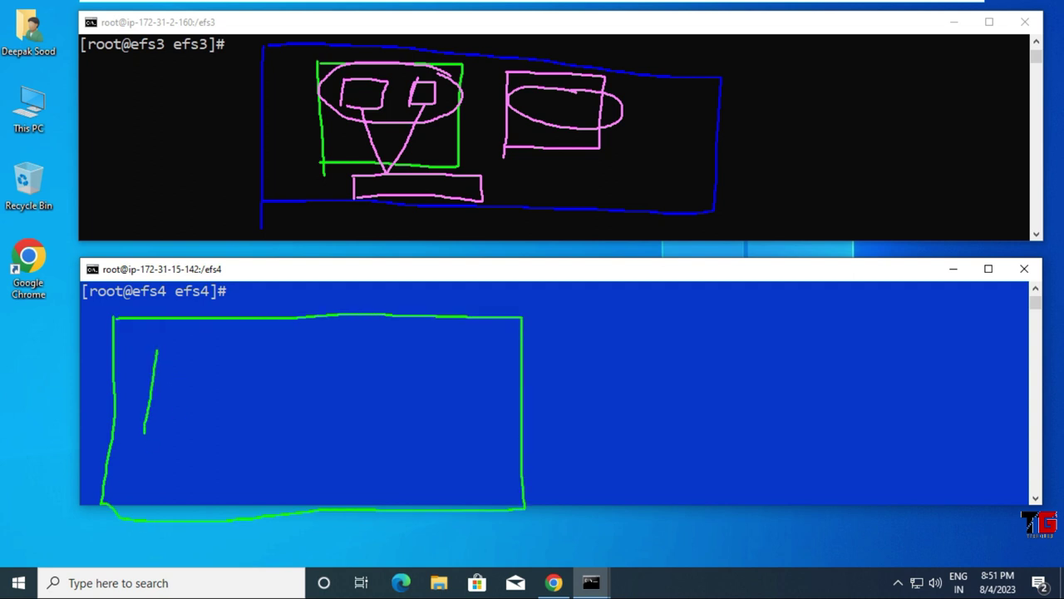
pyautogui.moveTo(153, 352)
pyautogui.mouseDown()
pyautogui.moveTo(231, 344)
pyautogui.moveTo(225, 427)
pyautogui.moveTo(146, 430)
pyautogui.mouseUp()
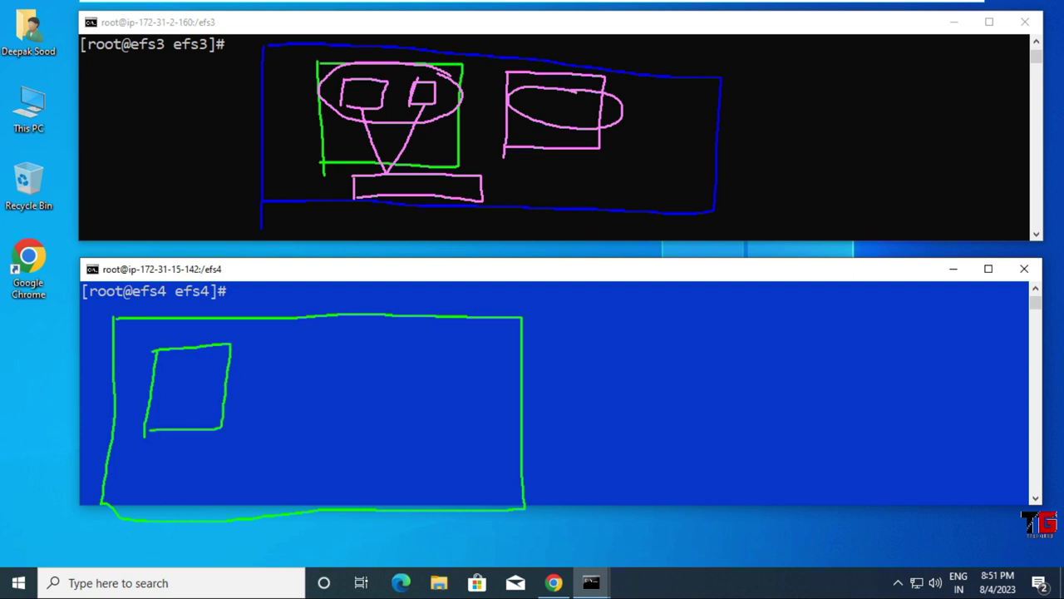
pyautogui.moveTo(275, 344); pyautogui.dragTo(264, 432)
pyautogui.moveTo(273, 342)
pyautogui.mouseDown()
pyautogui.moveTo(360, 357)
pyautogui.moveTo(350, 422)
pyautogui.moveTo(264, 424)
pyautogui.mouseUp()
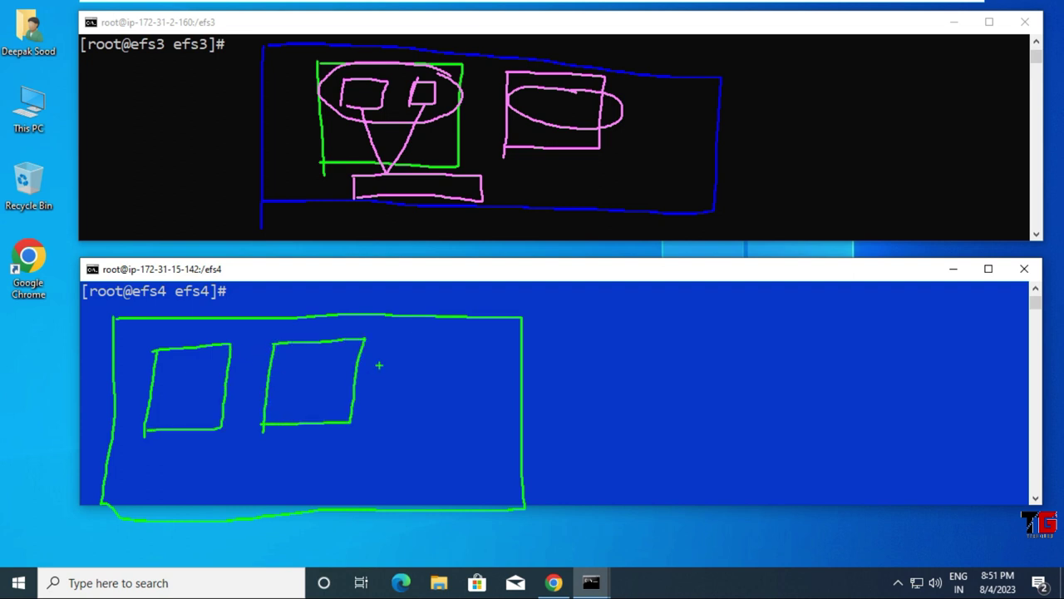
pyautogui.moveTo(403, 338); pyautogui.dragTo(397, 424)
pyautogui.moveTo(405, 338)
pyautogui.mouseDown()
pyautogui.moveTo(477, 337)
pyautogui.moveTo(474, 422)
pyautogui.moveTo(386, 419)
pyautogui.mouseUp()
pyautogui.moveTo(205, 463); pyautogui.dragTo(199, 503)
pyautogui.moveTo(206, 463)
pyautogui.mouseDown()
pyautogui.moveTo(471, 468)
pyautogui.moveTo(459, 498)
pyautogui.moveTo(208, 501)
pyautogui.mouseUp()
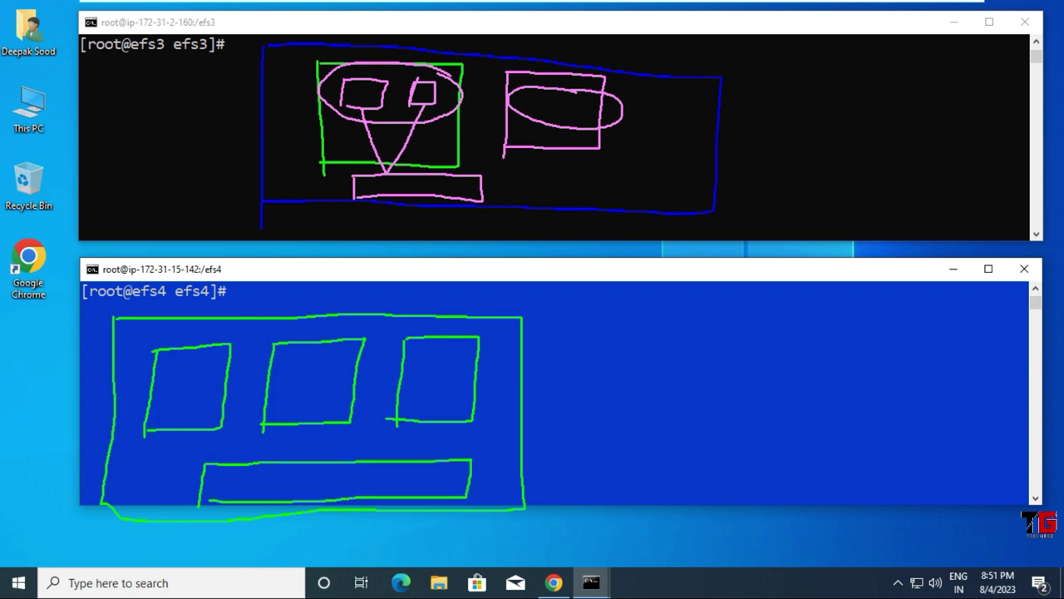
pyautogui.moveTo(205, 431); pyautogui.dragTo(225, 453)
pyautogui.moveTo(308, 424); pyautogui.dragTo(289, 457)
pyautogui.moveTo(429, 423); pyautogui.dragTo(401, 455)
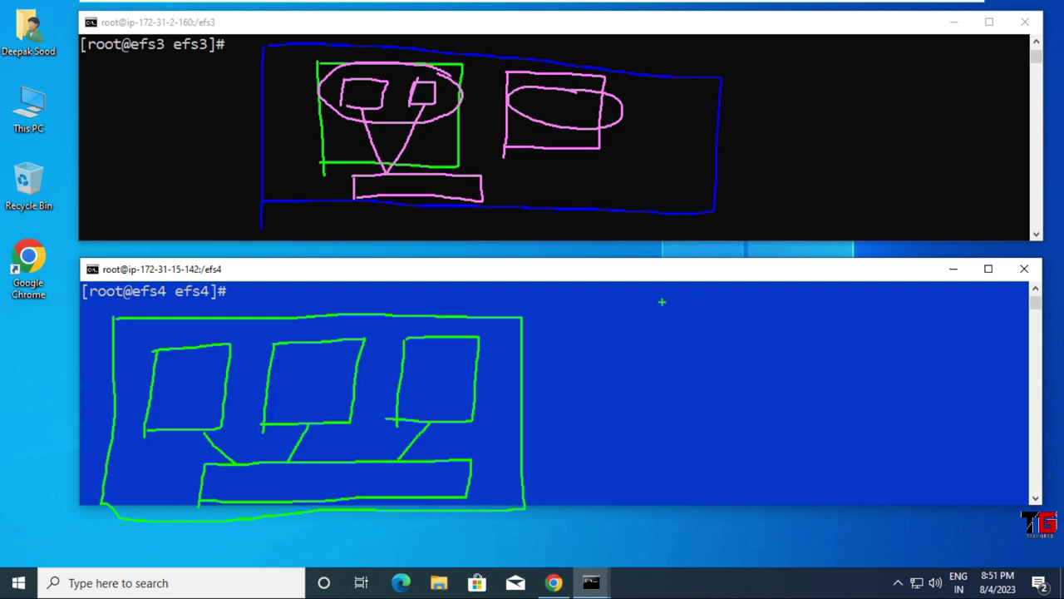
# Step: Draw a large green box with two pink boxes linked to a pink bar, then tick both diagrams
pyautogui.moveTo(660, 301); pyautogui.dragTo(665, 492)
pyautogui.moveTo(662, 295)
pyautogui.mouseDown()
pyautogui.moveTo(904, 284)
pyautogui.moveTo(869, 497)
pyautogui.moveTo(729, 511)
pyautogui.moveTo(663, 502)
pyautogui.mouseUp()
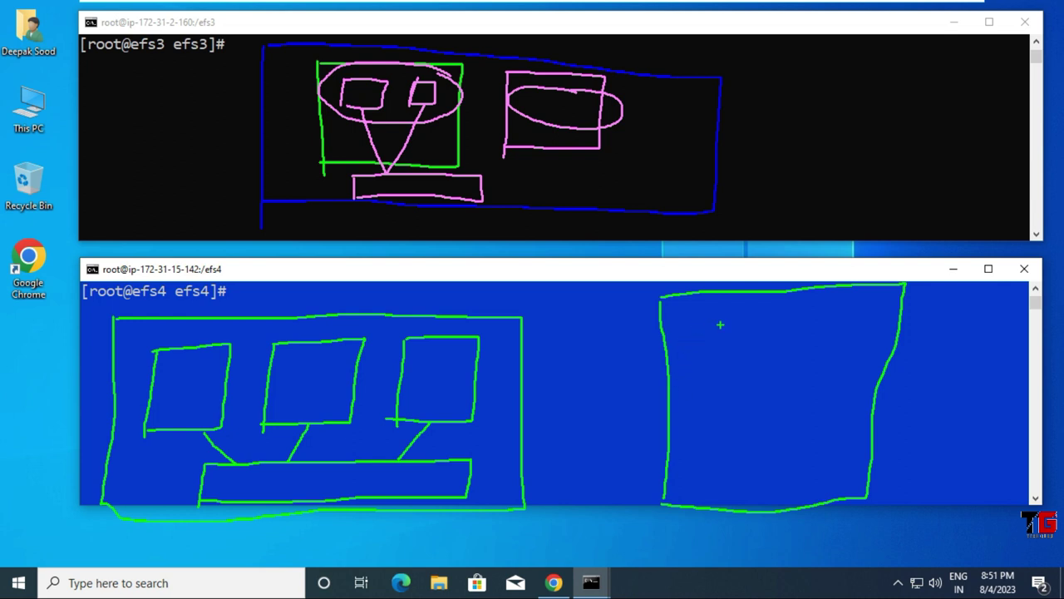
pyautogui.moveTo(717, 325); pyautogui.dragTo(720, 427)
pyautogui.moveTo(718, 320)
pyautogui.mouseDown()
pyautogui.moveTo(745, 318)
pyautogui.moveTo(841, 358)
pyautogui.moveTo(848, 410)
pyautogui.moveTo(721, 415)
pyautogui.mouseUp()
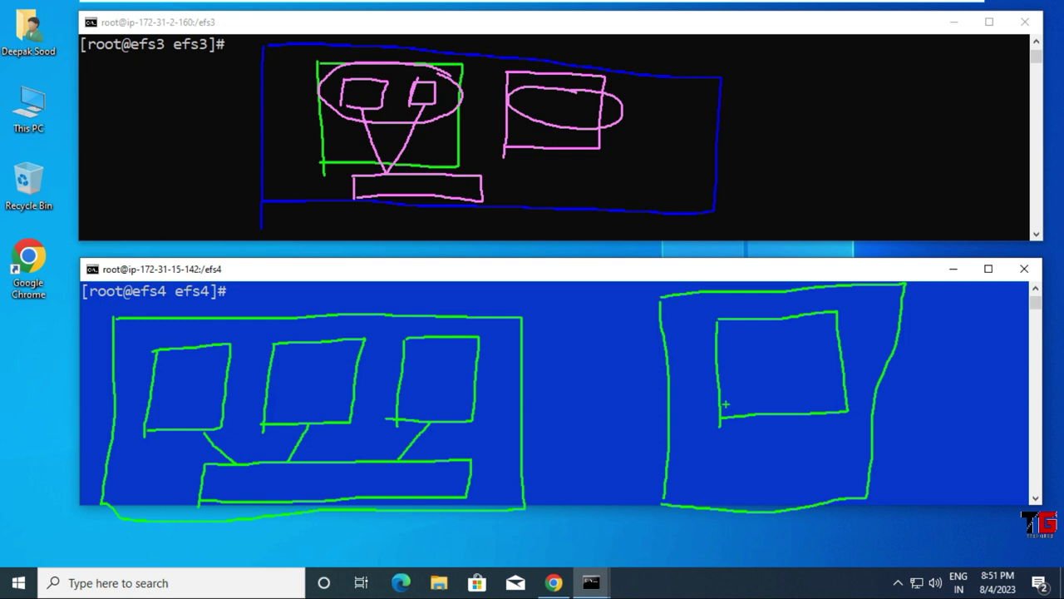
pyautogui.moveTo(739, 340)
pyautogui.mouseDown()
pyautogui.moveTo(744, 373)
pyautogui.moveTo(741, 334)
pyautogui.moveTo(766, 359)
pyautogui.moveTo(789, 363)
pyautogui.moveTo(808, 336)
pyautogui.moveTo(800, 367)
pyautogui.mouseUp()
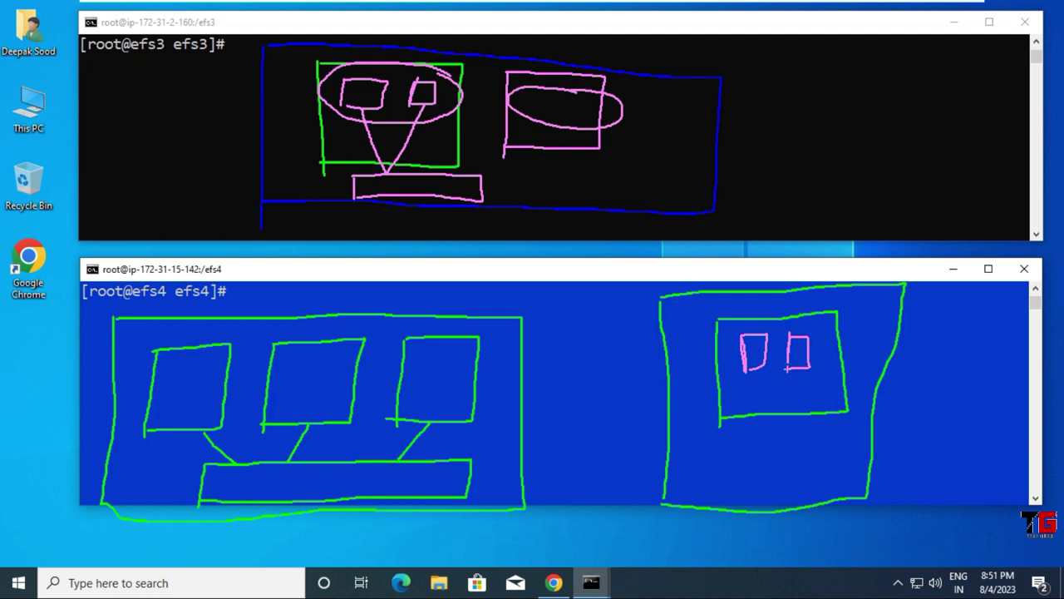
pyautogui.moveTo(743, 442); pyautogui.dragTo(739, 488)
pyautogui.moveTo(744, 442)
pyautogui.mouseDown()
pyautogui.moveTo(828, 442)
pyautogui.moveTo(828, 481)
pyautogui.moveTo(733, 481)
pyautogui.mouseUp()
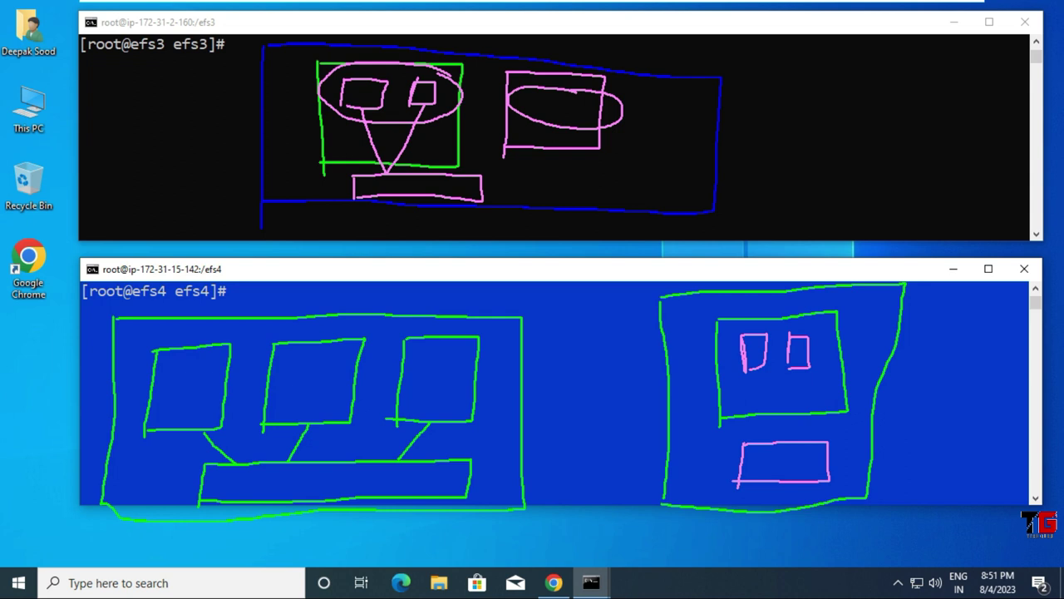
pyautogui.moveTo(753, 366); pyautogui.dragTo(763, 436)
pyautogui.moveTo(801, 366); pyautogui.dragTo(790, 424)
pyautogui.moveTo(298, 295)
pyautogui.mouseDown()
pyautogui.moveTo(314, 324)
pyautogui.moveTo(437, 262)
pyautogui.mouseUp()
pyautogui.moveTo(770, 279)
pyautogui.mouseDown()
pyautogui.moveTo(793, 301)
pyautogui.moveTo(875, 247)
pyautogui.mouseUp()
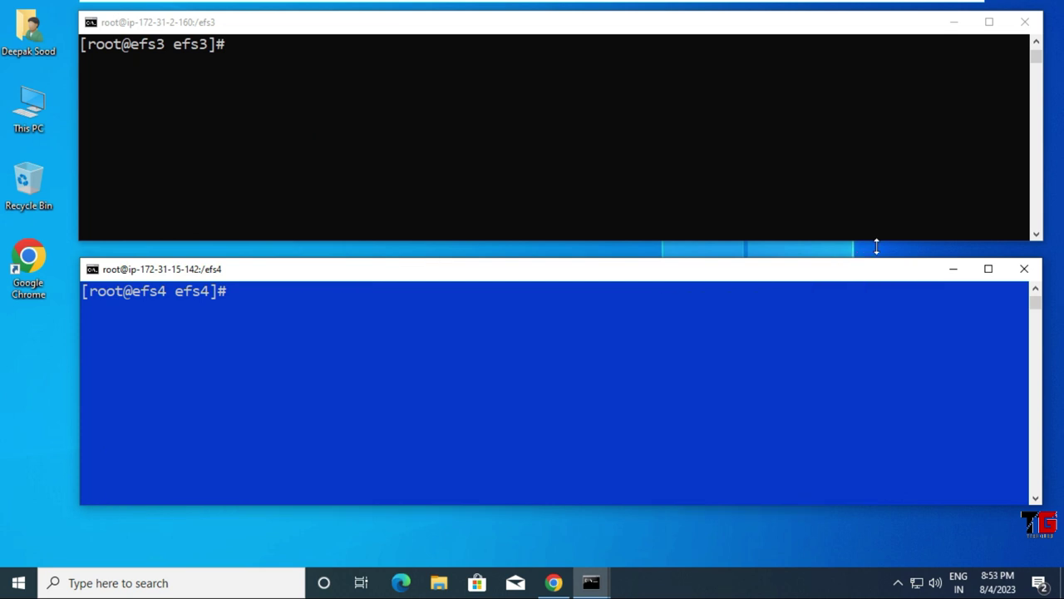
# Step: Terminate all four EC2-EFS instances and refresh the list to check their state
pyautogui.click(554, 587)
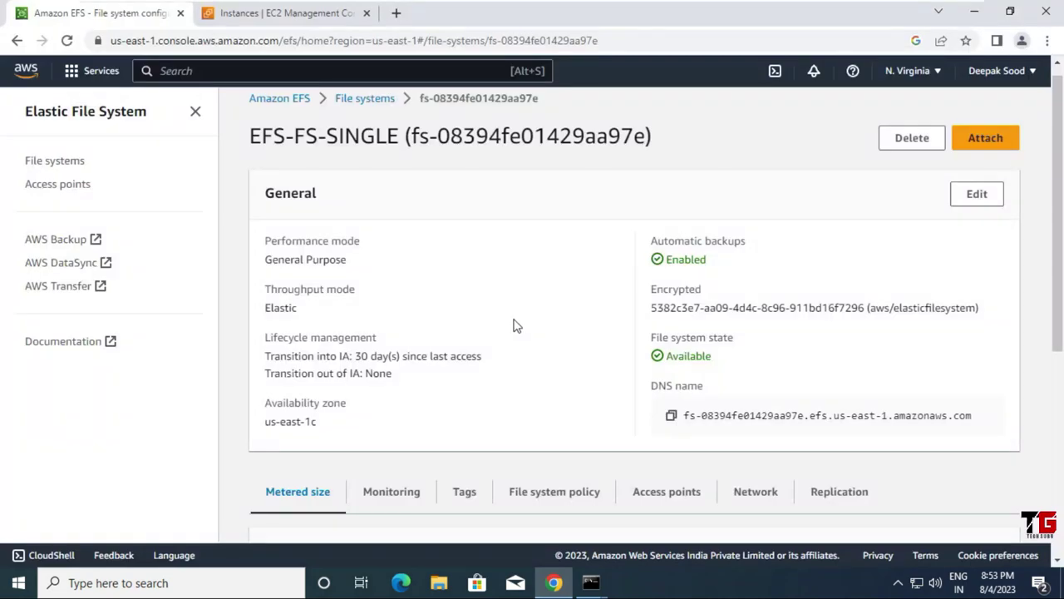
pyautogui.click(240, 14)
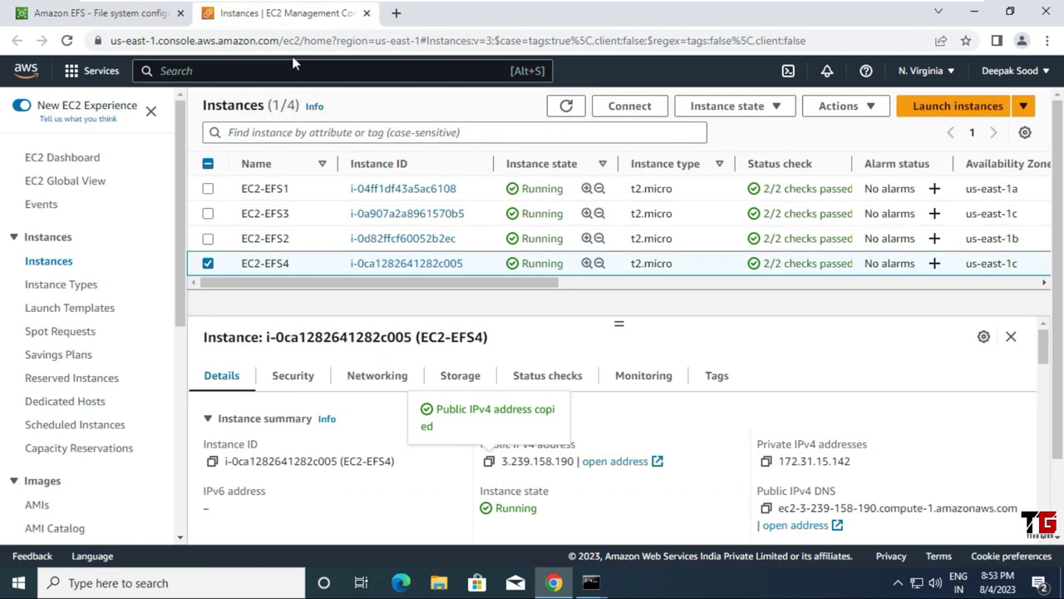
pyautogui.click(207, 190)
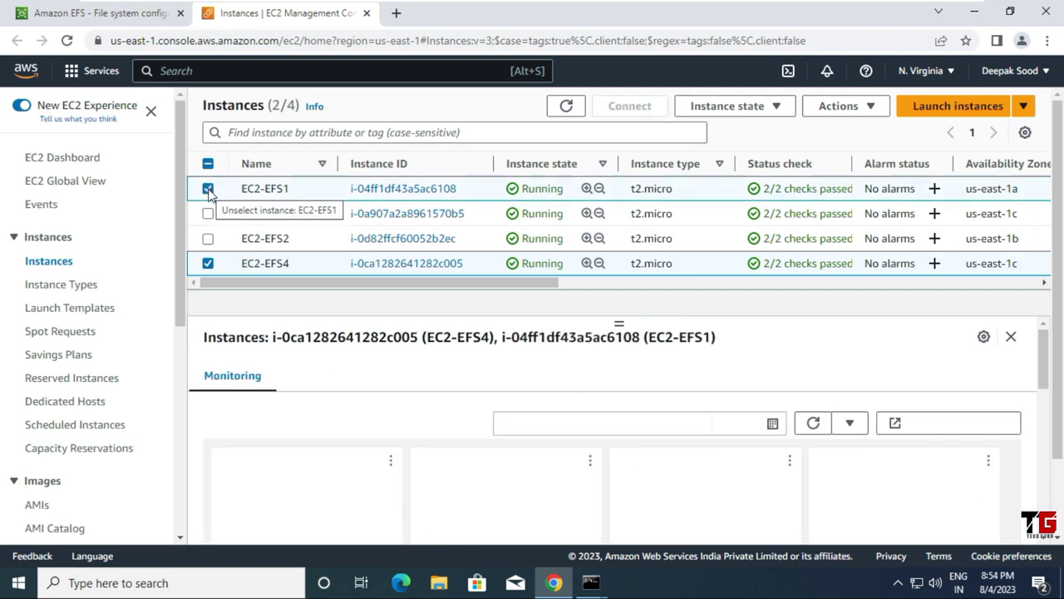
pyautogui.click(208, 213)
pyautogui.click(208, 238)
pyautogui.click(779, 109)
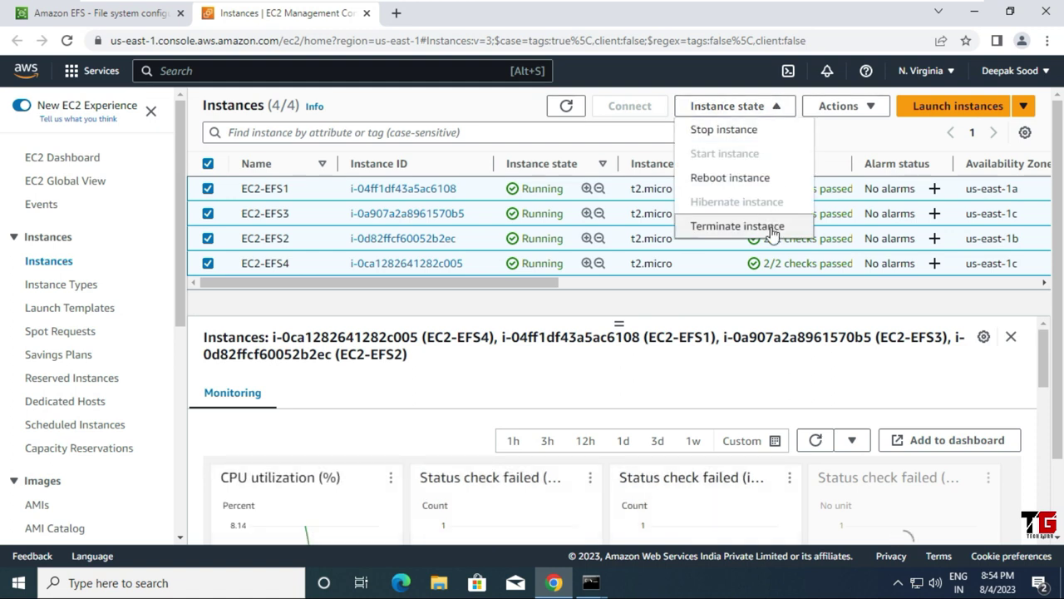
pyautogui.click(773, 228)
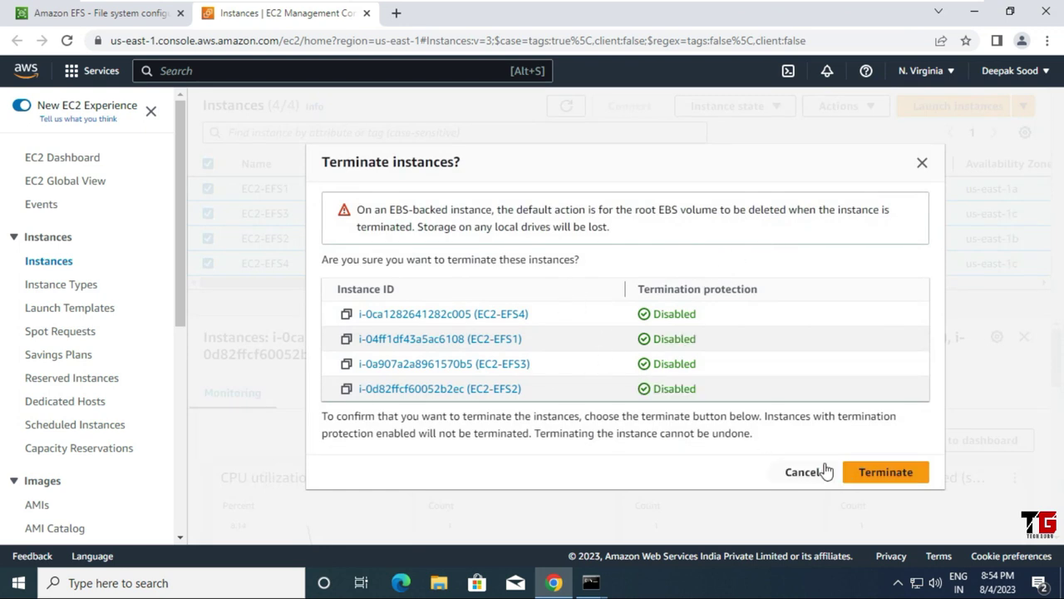
pyautogui.click(887, 473)
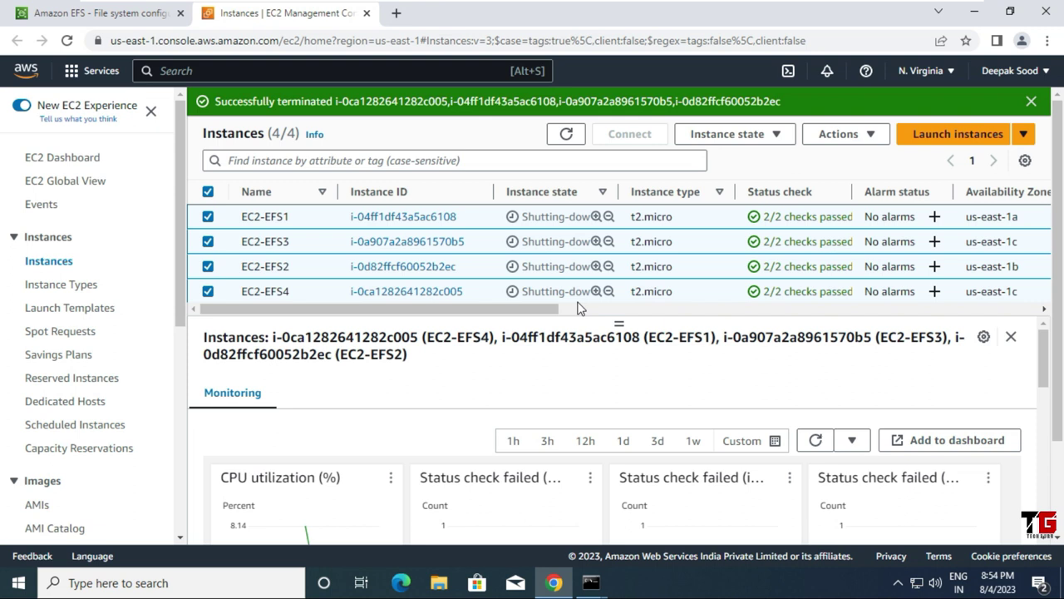
pyautogui.click(572, 138)
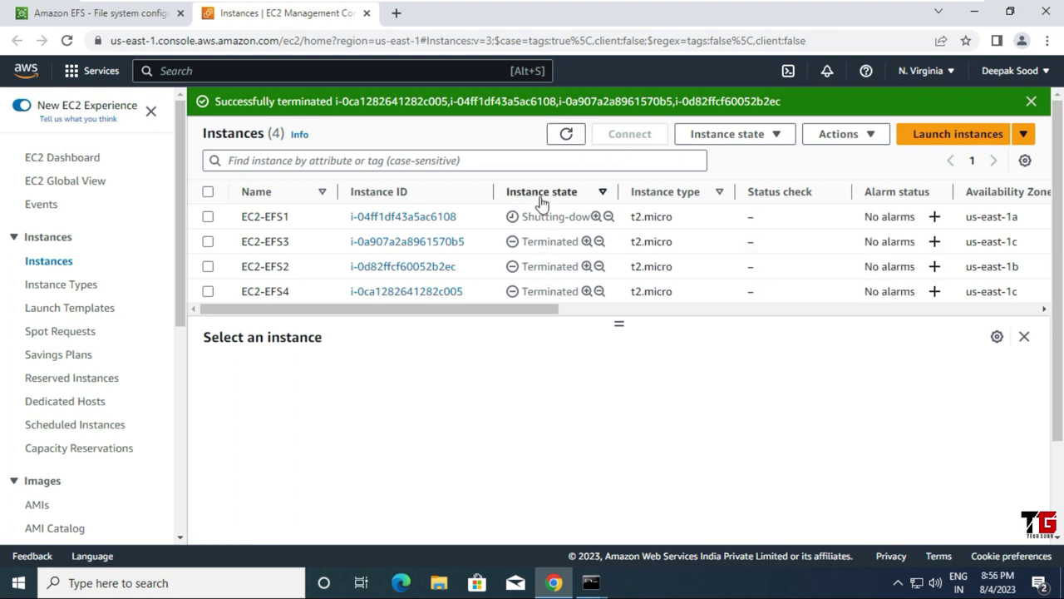
pyautogui.click(143, 20)
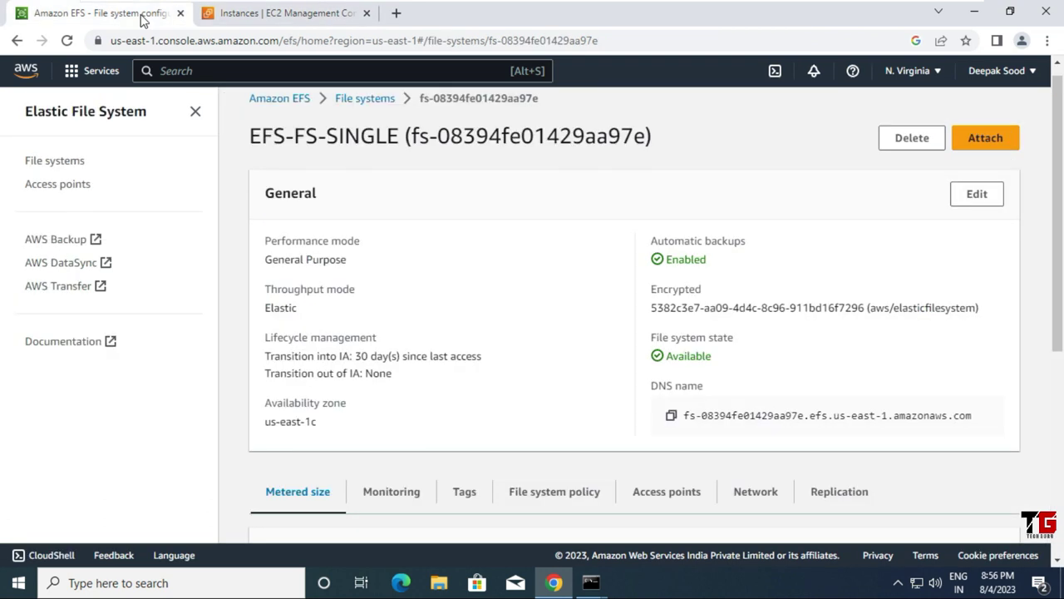
# Step: Delete EFS-FS-SINGLE, confirming with its copied file system ID
pyautogui.click(72, 165)
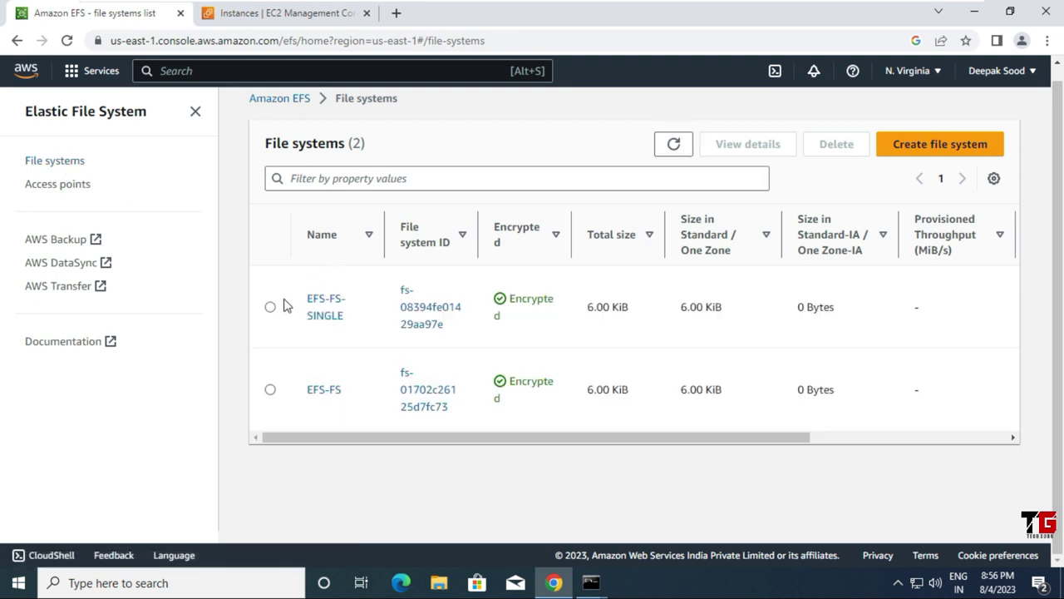
pyautogui.click(270, 306)
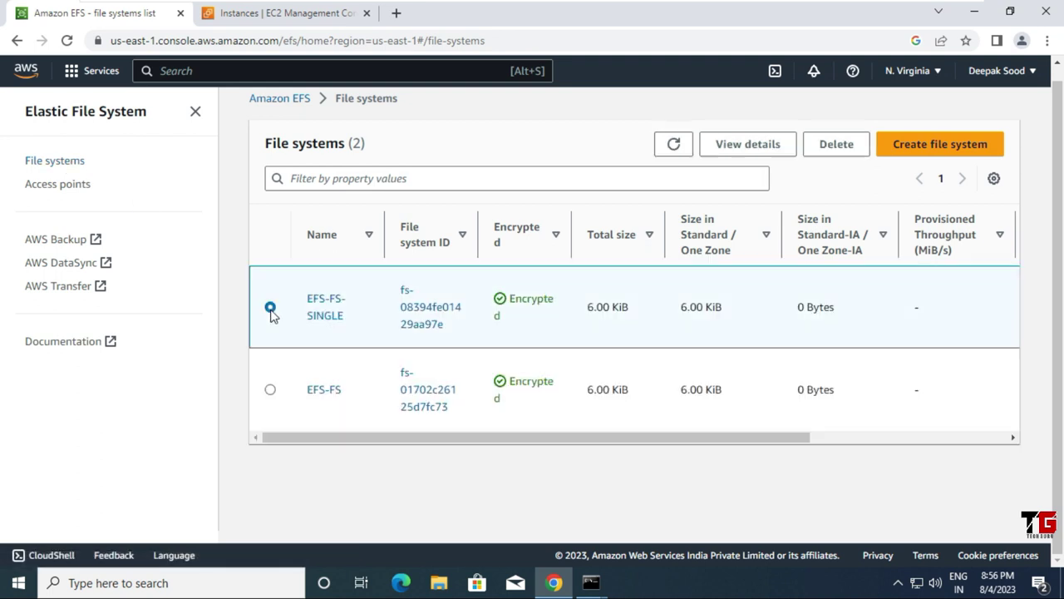
pyautogui.click(836, 145)
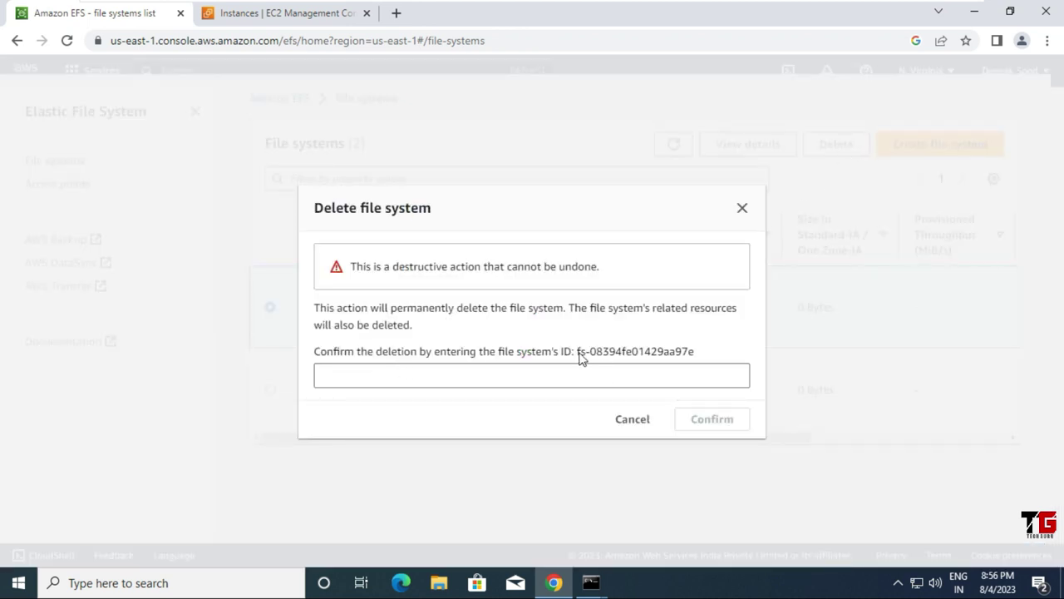
pyautogui.moveTo(579, 355); pyautogui.dragTo(693, 359)
pyautogui.rightClick(697, 359)
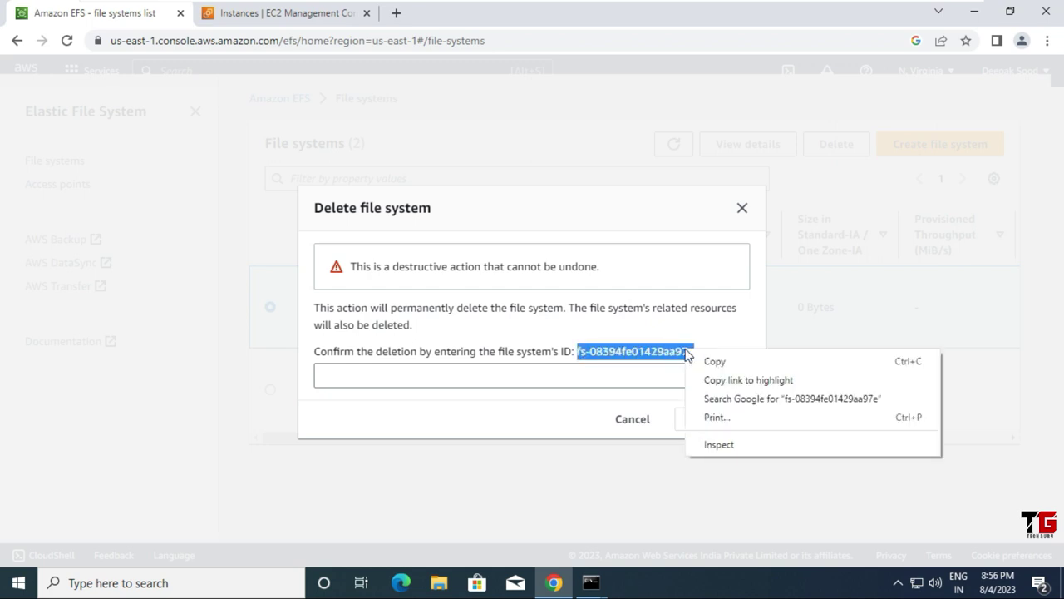
pyautogui.click(704, 363)
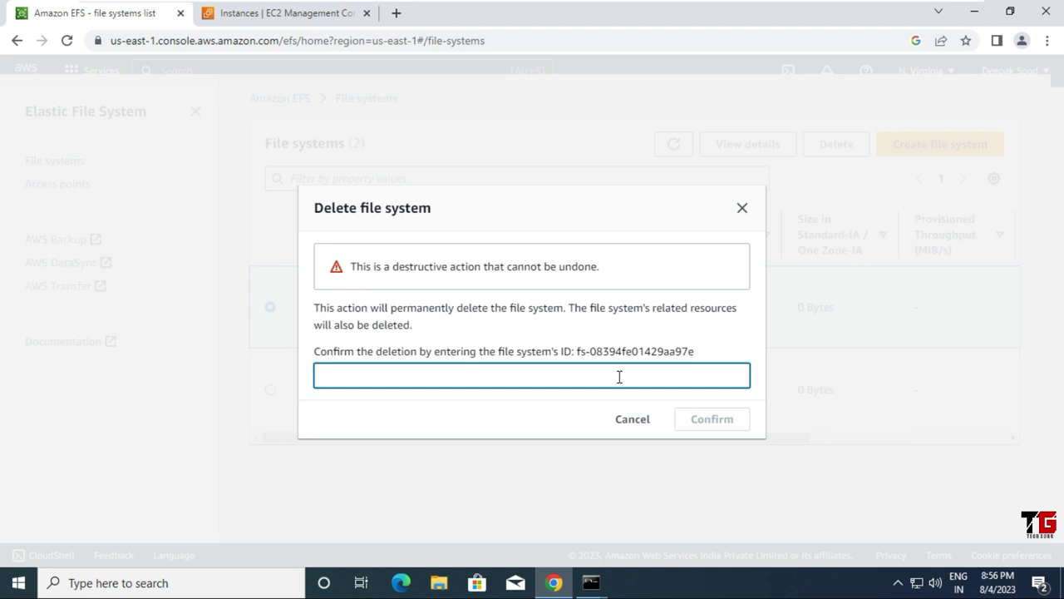
pyautogui.hotkey('ctrl', 'v')
pyautogui.click(702, 420)
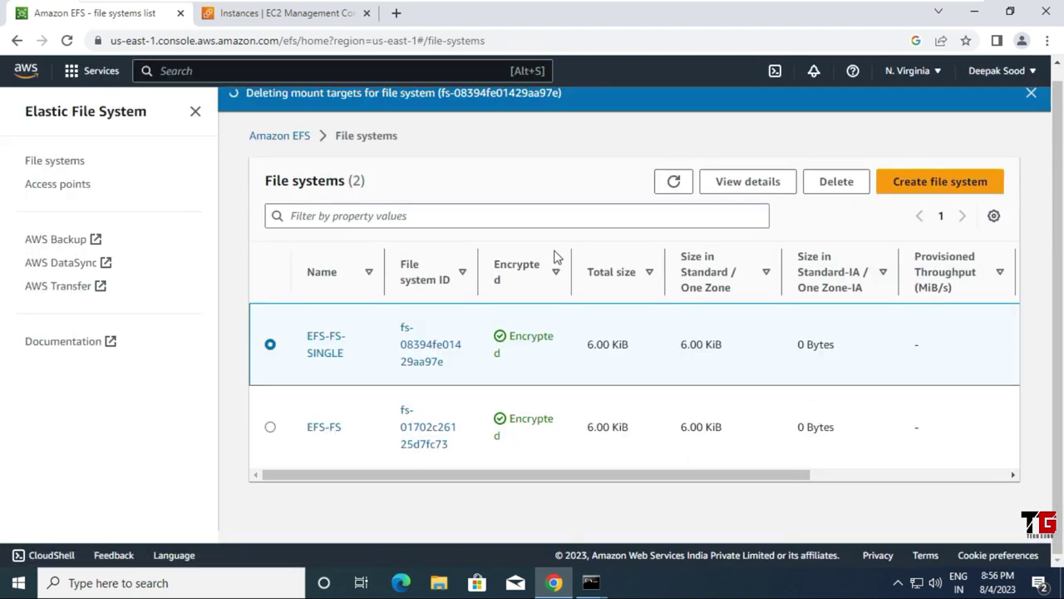
# Step: Delete EFS-FS, pasting its file system ID into the confirmation field
pyautogui.click(271, 428)
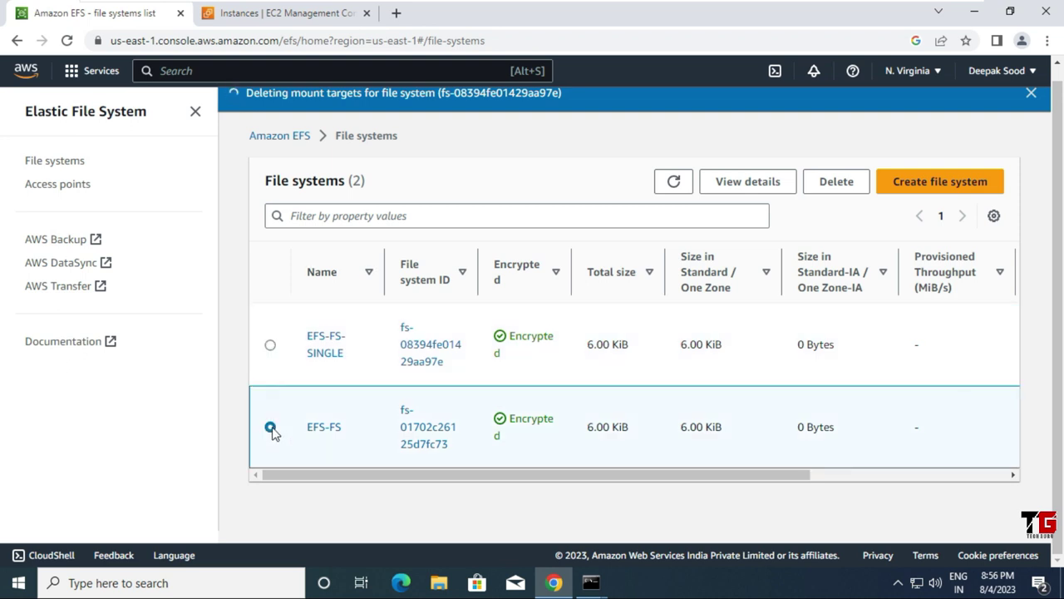
pyautogui.click(848, 184)
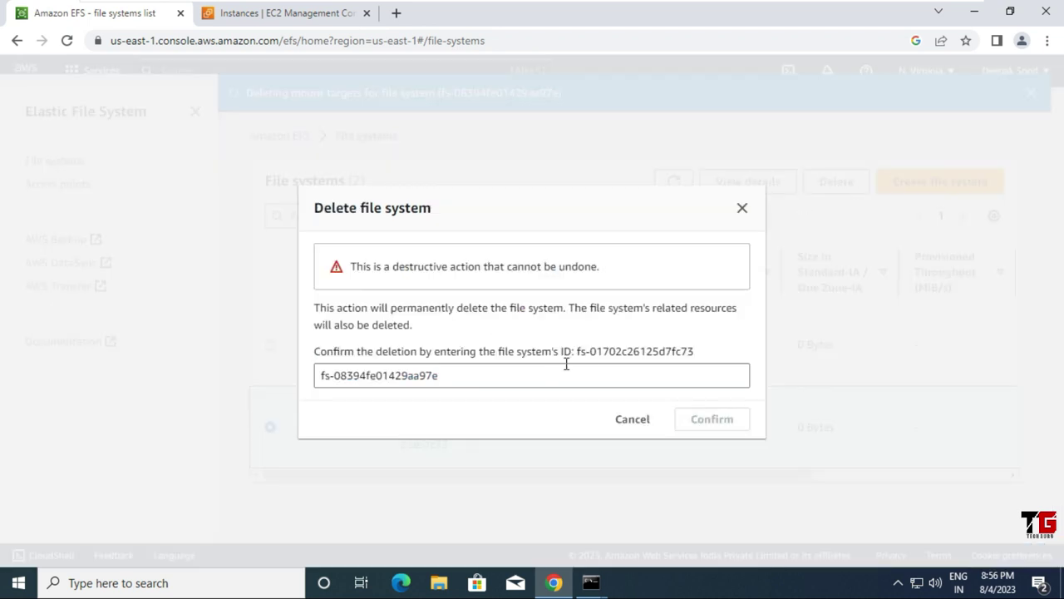
pyautogui.moveTo(577, 354); pyautogui.dragTo(695, 357)
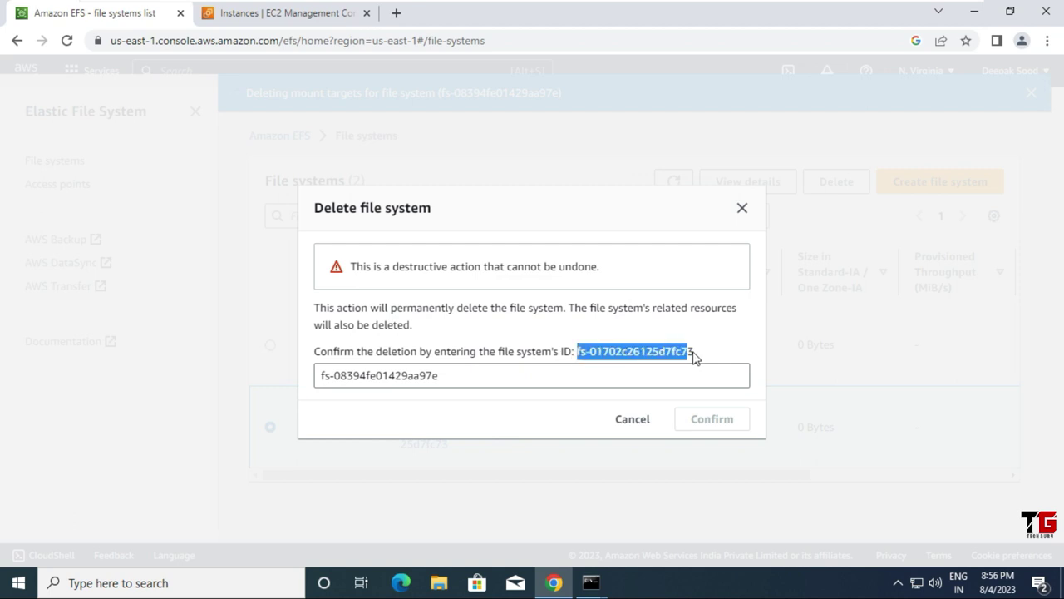
pyautogui.click(589, 373)
pyautogui.moveTo(539, 379); pyautogui.dragTo(258, 374)
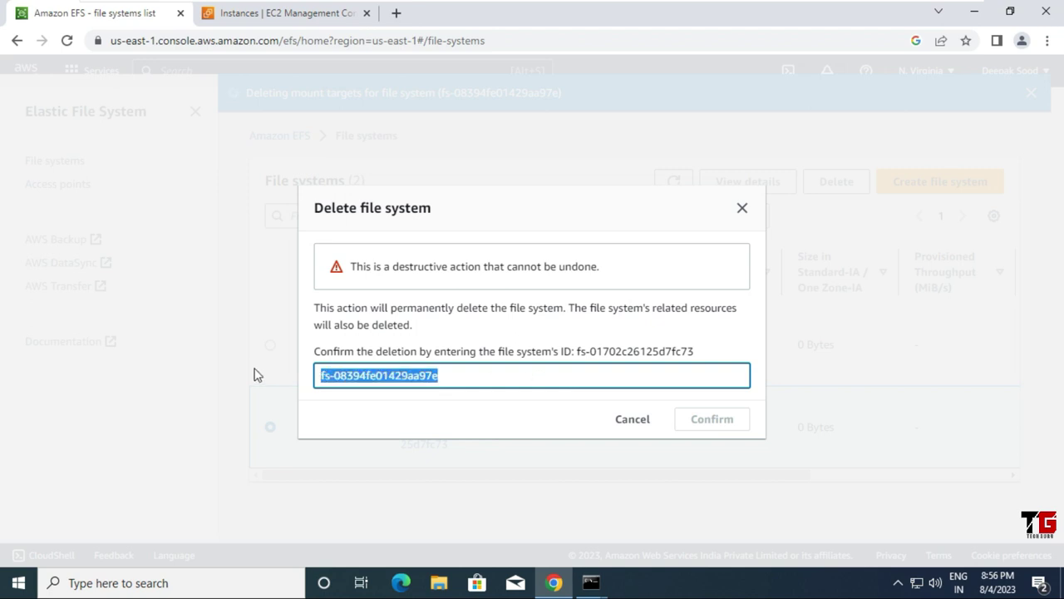
pyautogui.hotkey('ctrl', 'v')
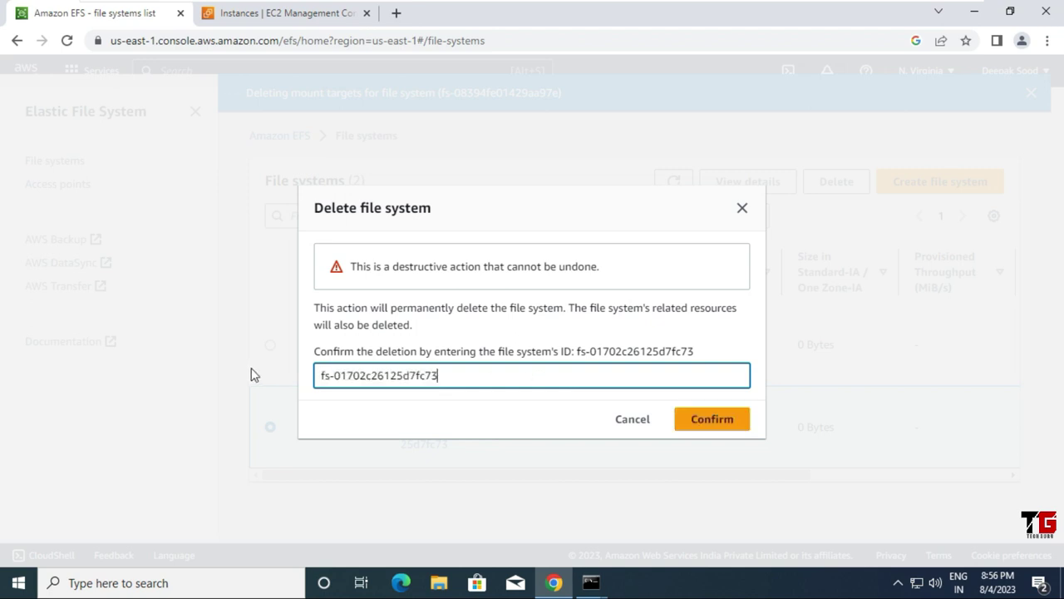
pyautogui.click(728, 425)
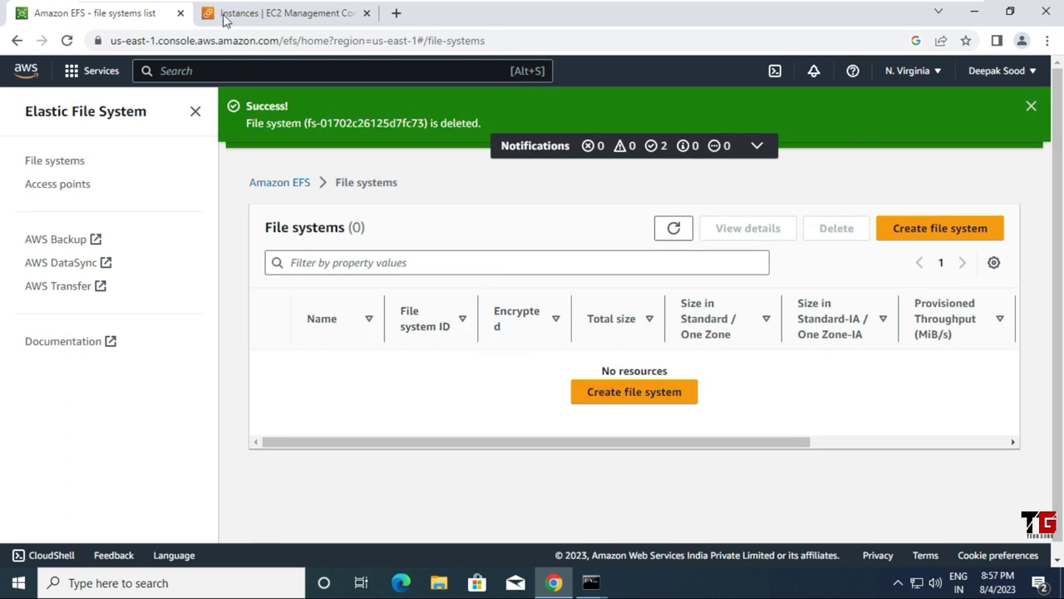
# Step: Delete the SG-EFS security group and refresh the list to confirm only default remains
pyautogui.click(276, 15)
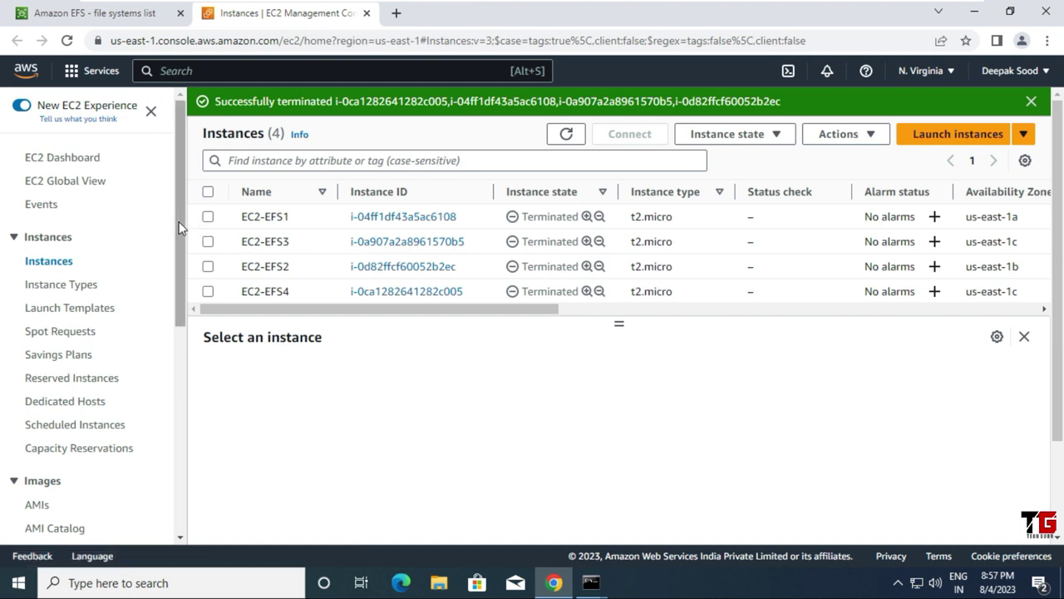
pyautogui.moveTo(179, 221); pyautogui.dragTo(179, 304)
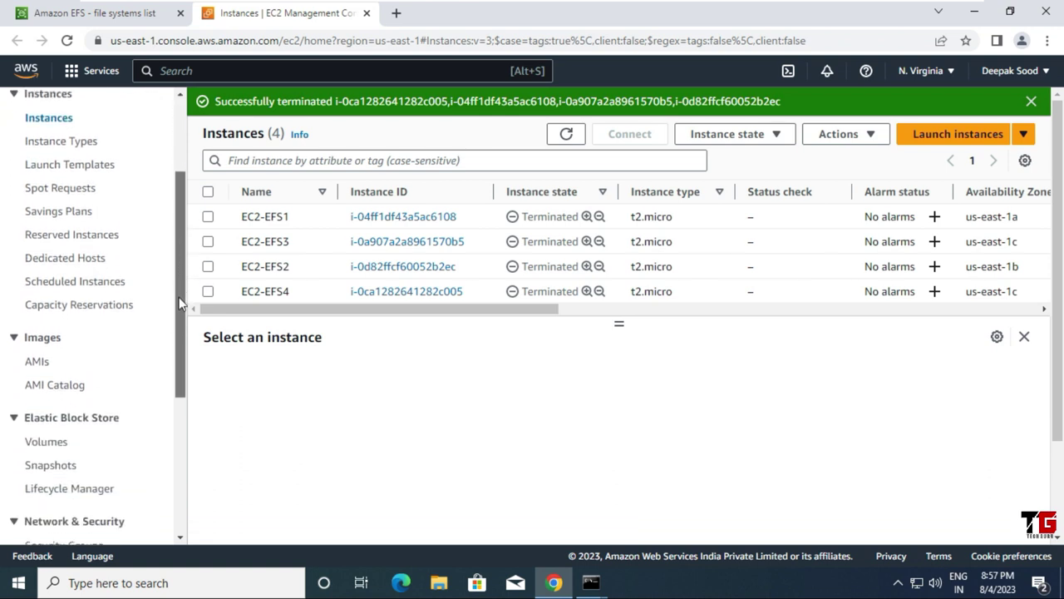
pyautogui.scroll(-3, 176, 349)
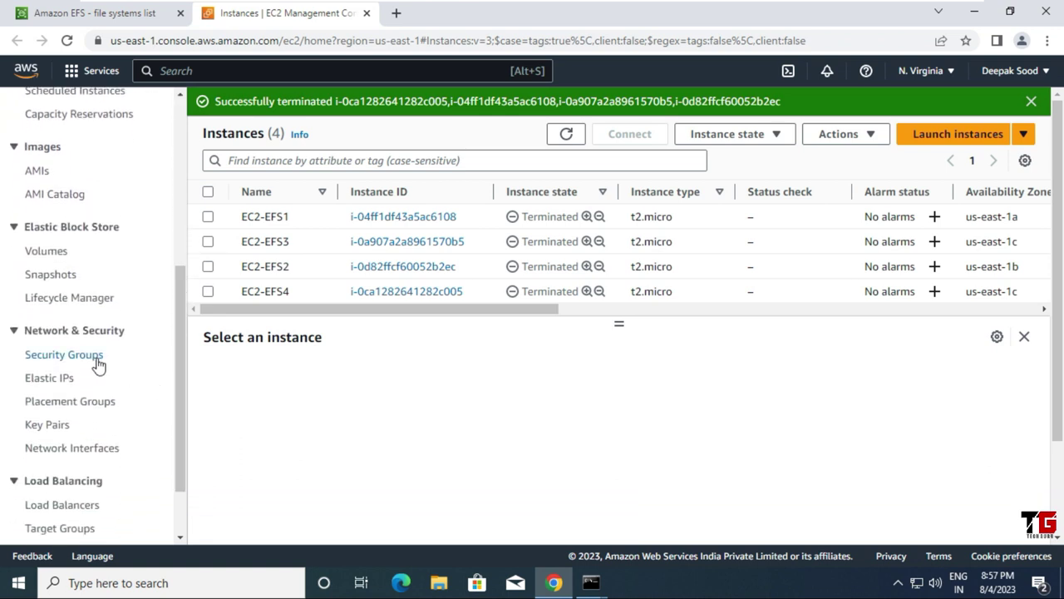
pyautogui.click(98, 357)
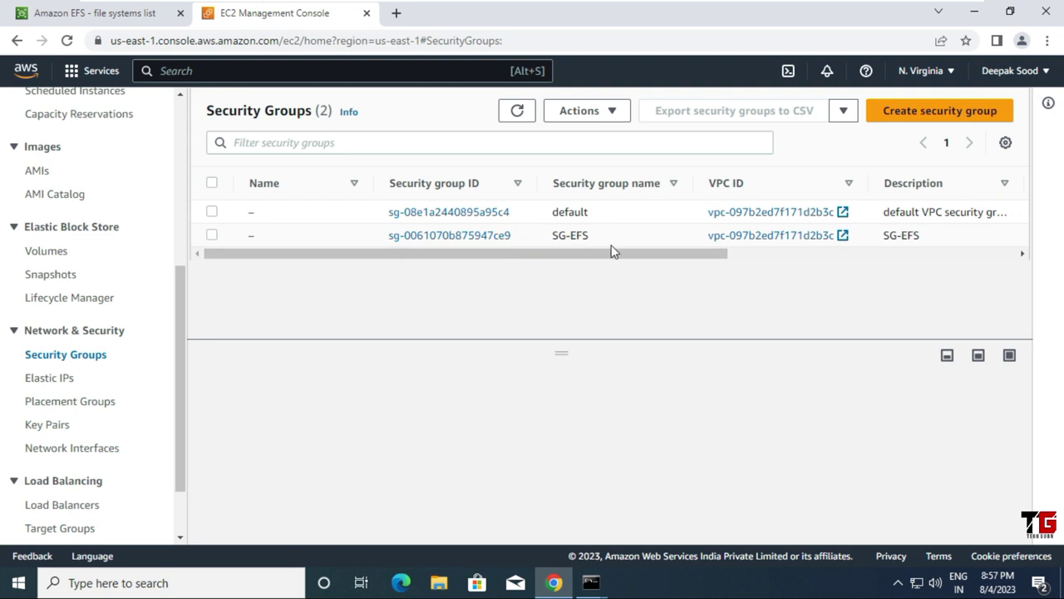
pyautogui.click(211, 236)
pyautogui.click(614, 115)
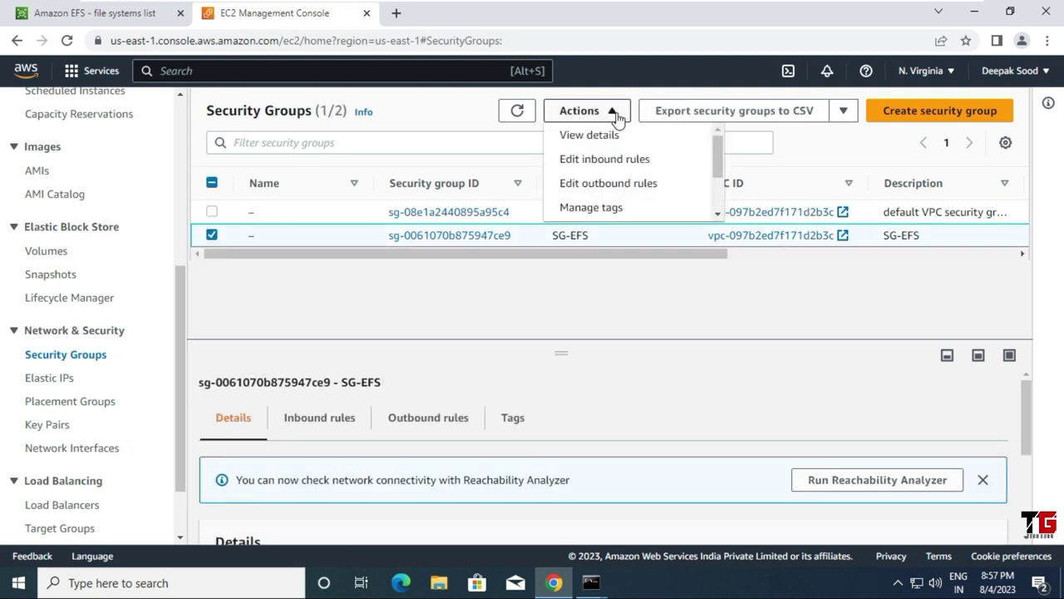
pyautogui.scroll(-2, 637, 166)
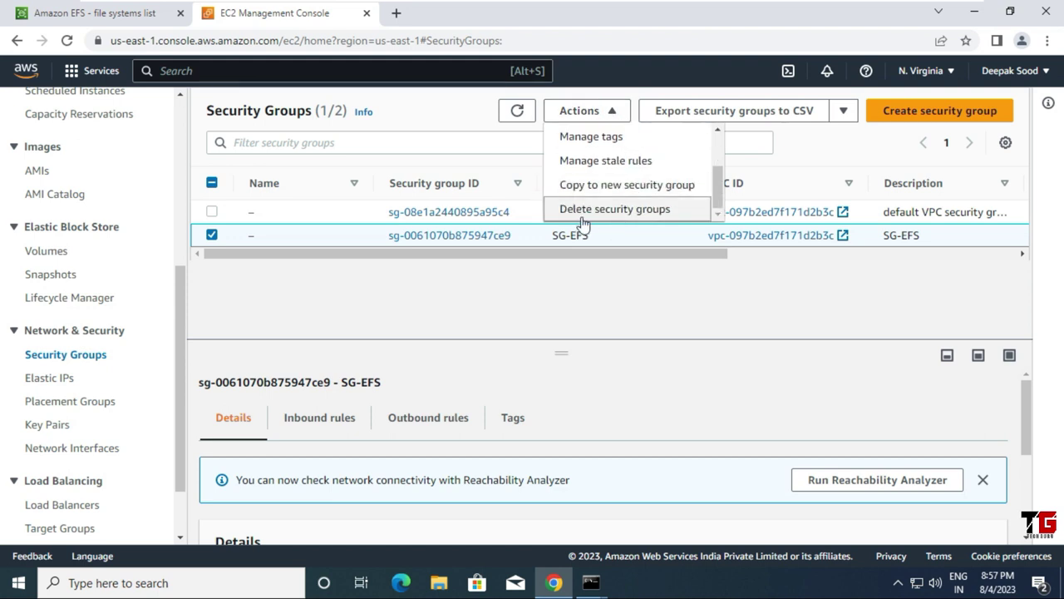
pyautogui.click(657, 213)
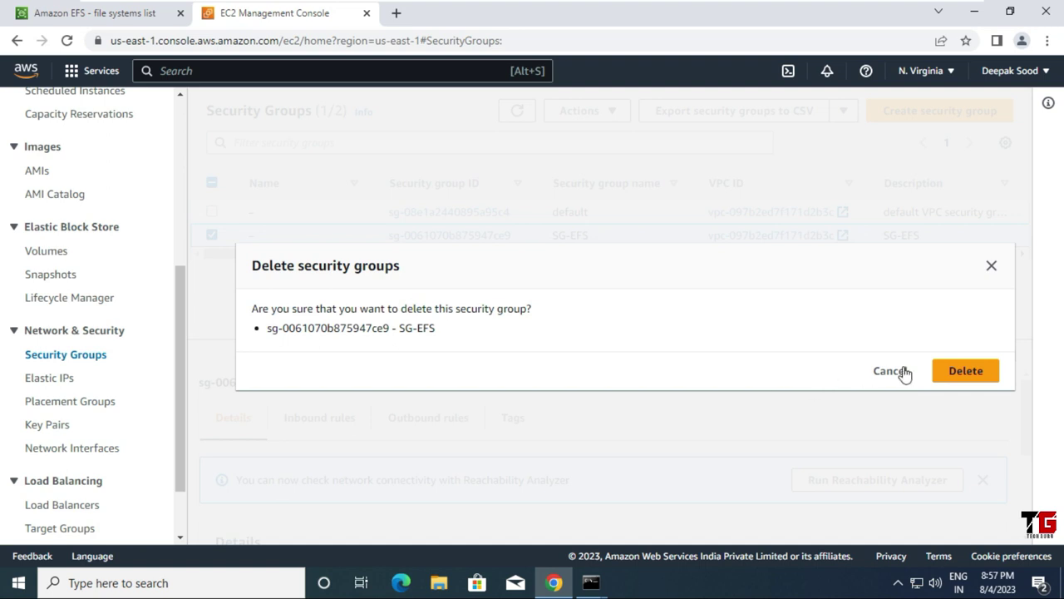
pyautogui.click(967, 371)
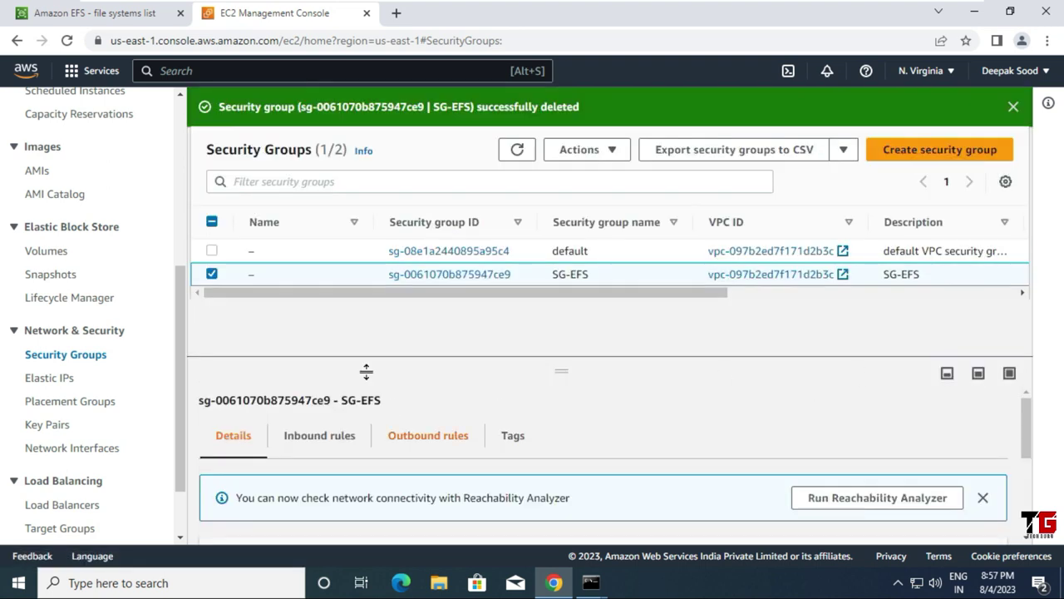
pyautogui.click(523, 156)
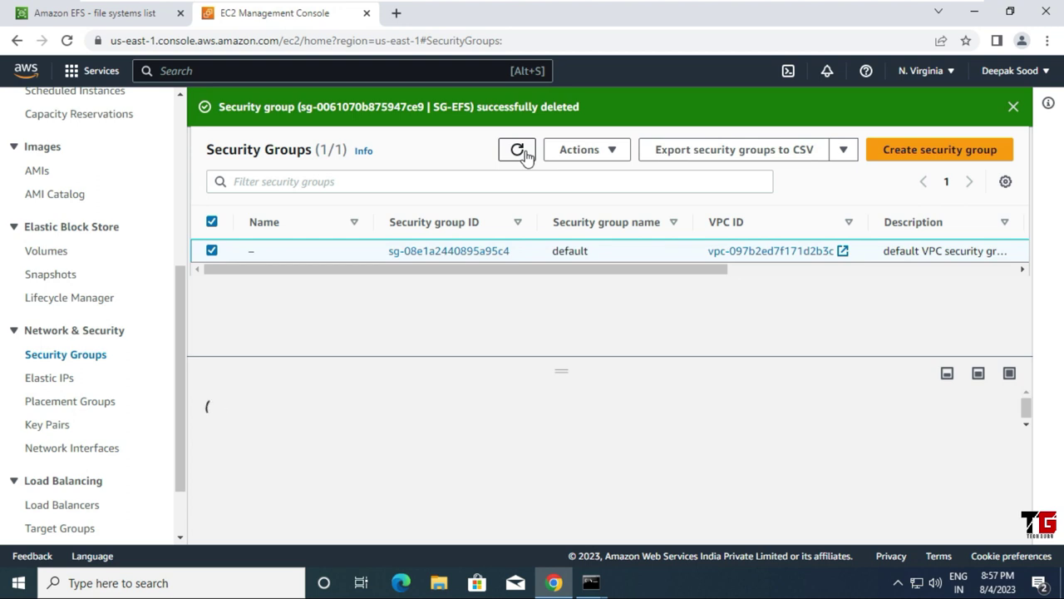
pyautogui.scroll(5, 156, 357)
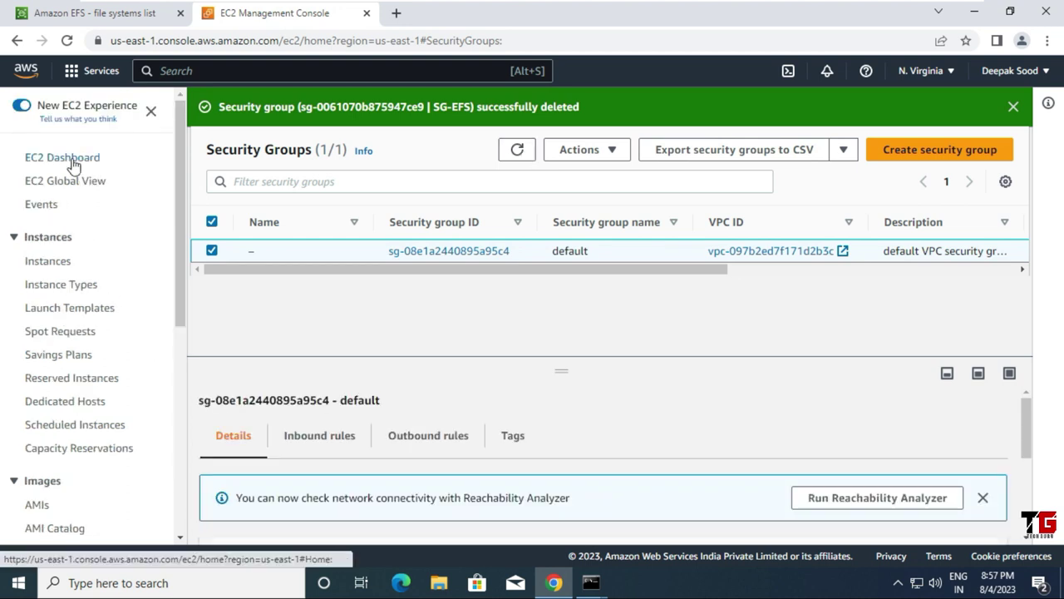
# Step: Delete all four EC2-EFS key pairs by confirming with 'delete', then return to the Instances list
pyautogui.click(73, 162)
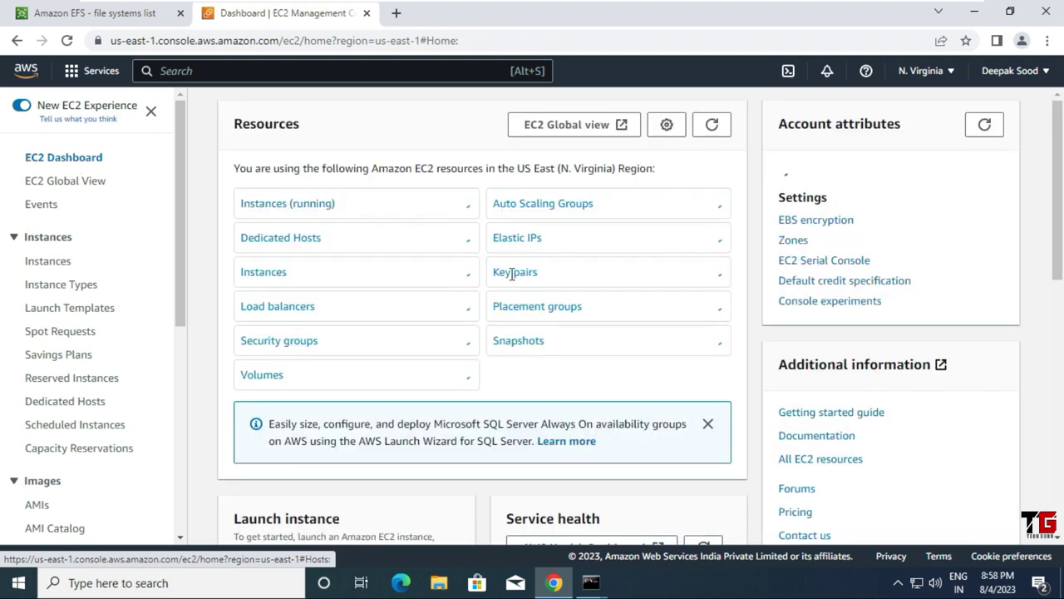
pyautogui.click(510, 279)
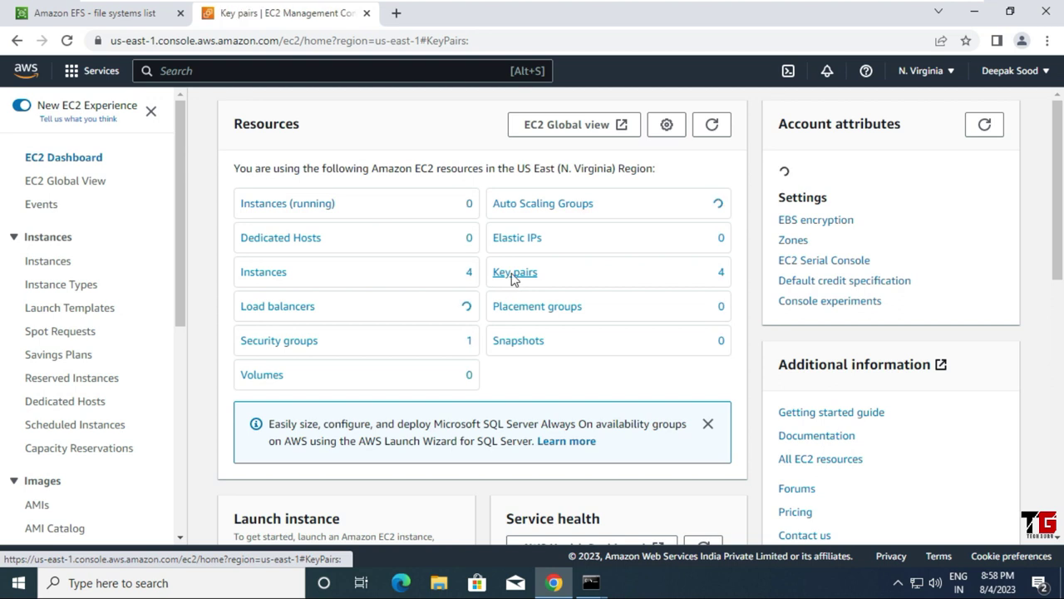
pyautogui.click(208, 166)
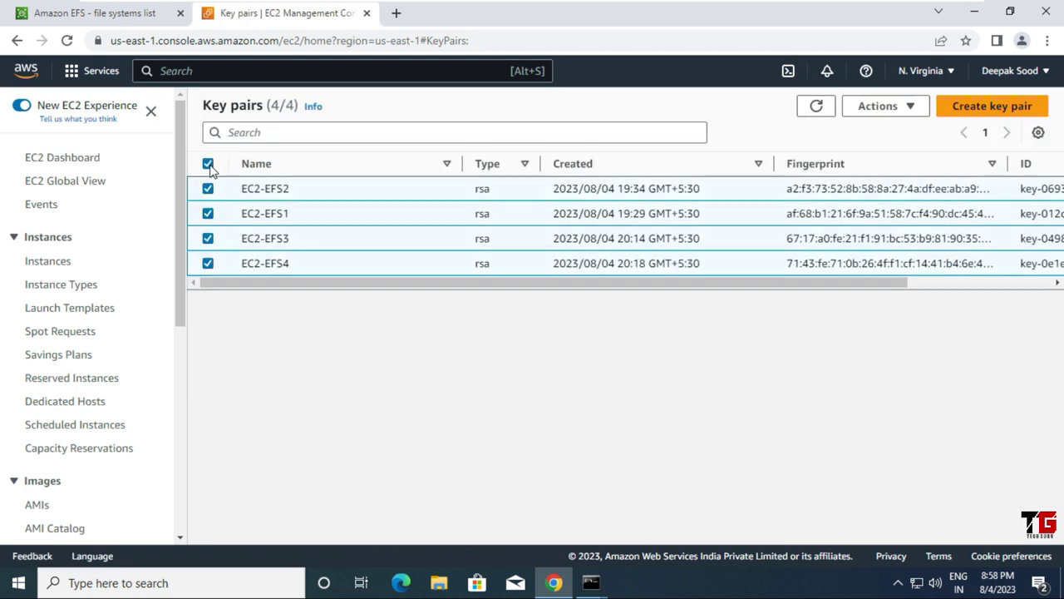
pyautogui.click(903, 109)
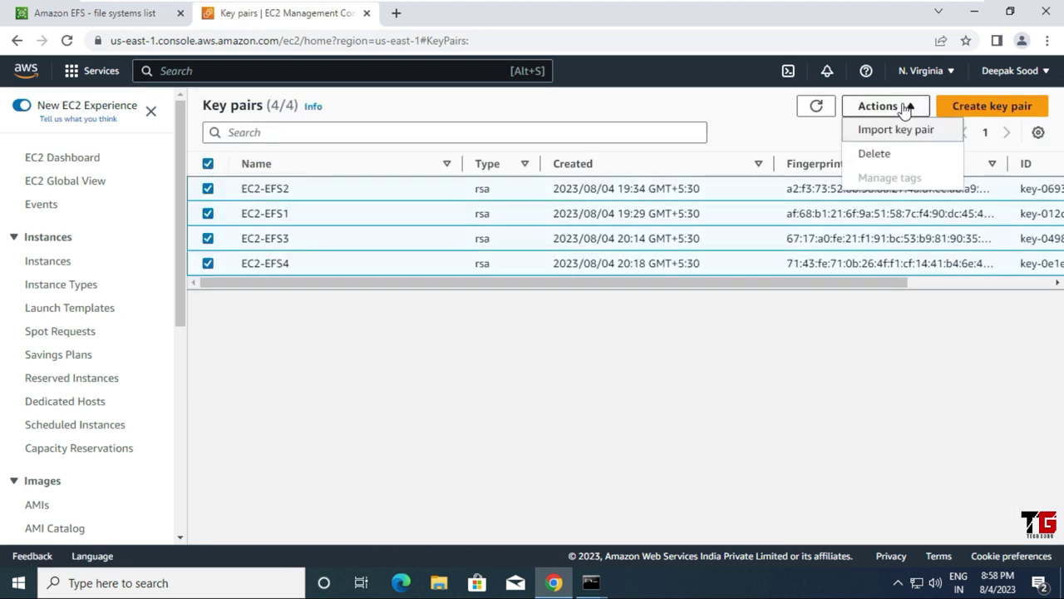
pyautogui.click(898, 154)
pyautogui.click(548, 335)
pyautogui.write('delete')
pyautogui.click(788, 374)
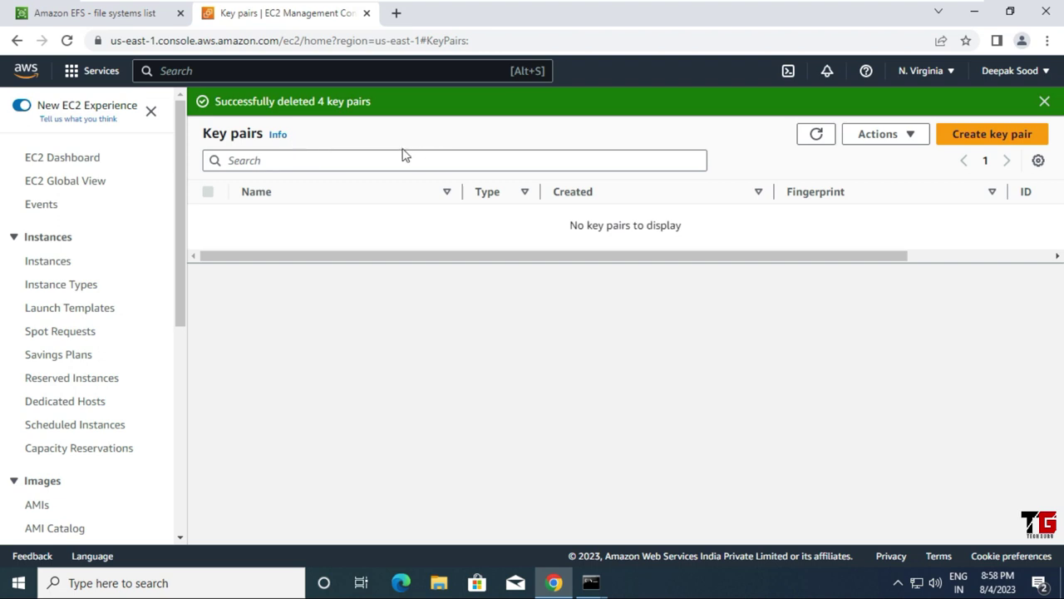
pyautogui.click(92, 164)
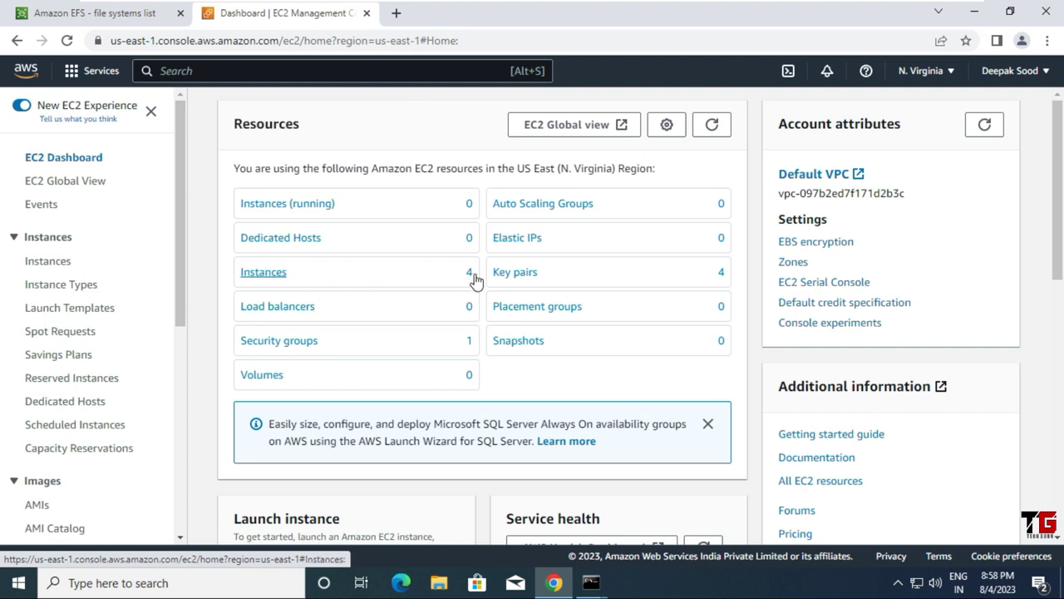
pyautogui.click(270, 280)
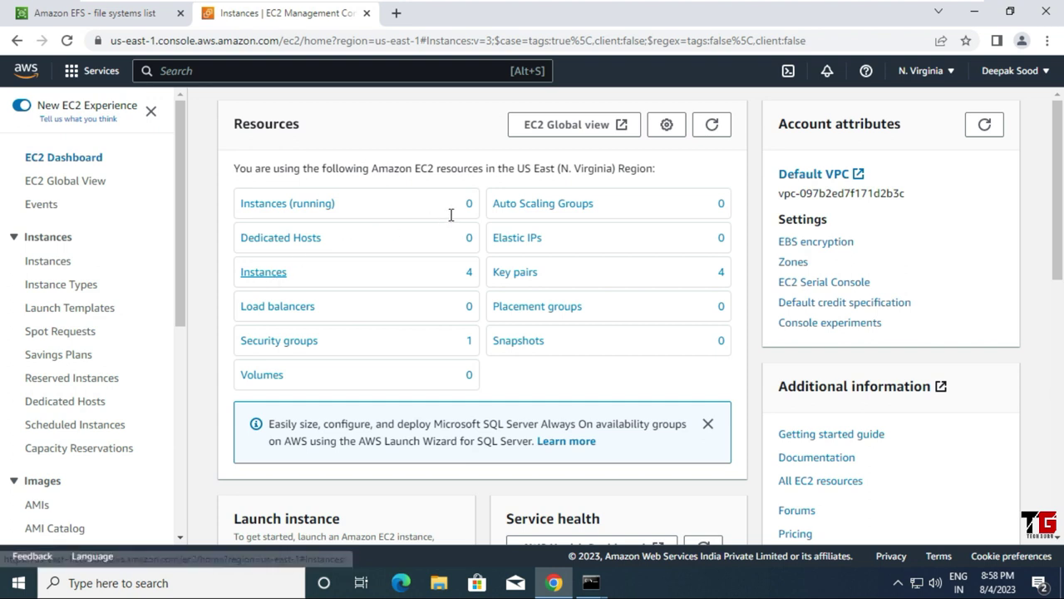